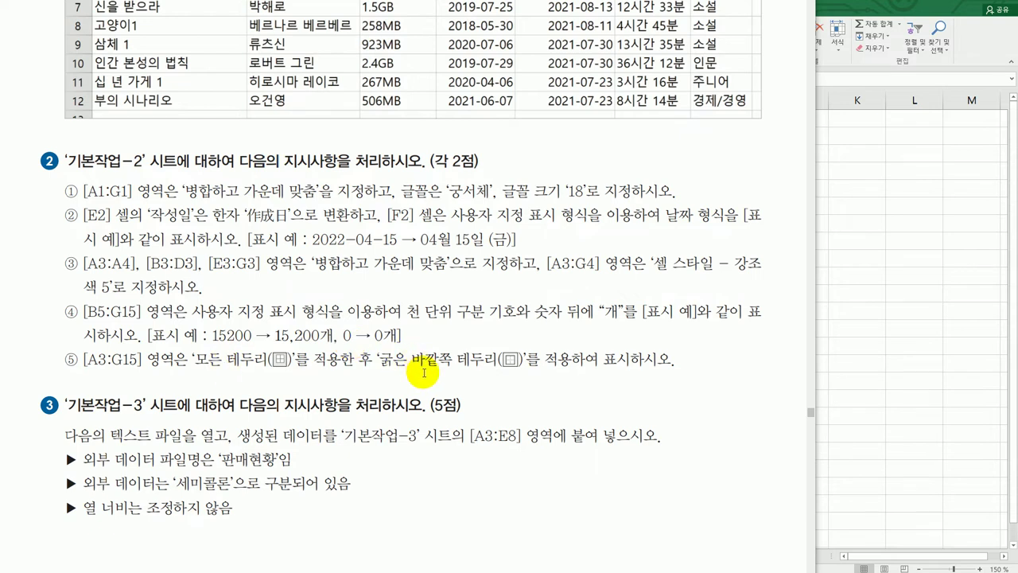
# On the 기본작업-2 sheet, merge and center the title across A1:G1
pyautogui.click(859, 350)
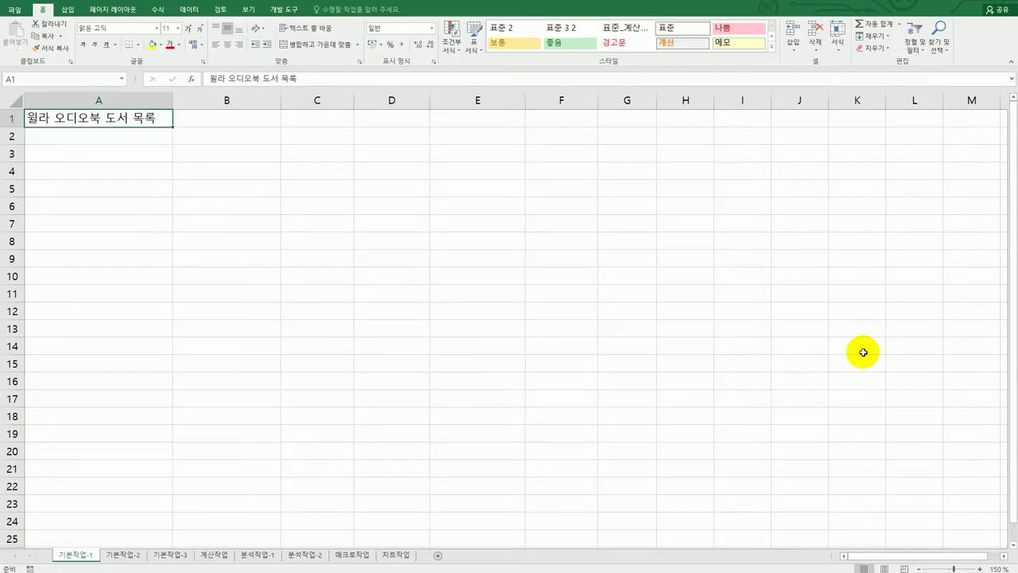
pyautogui.click(125, 555)
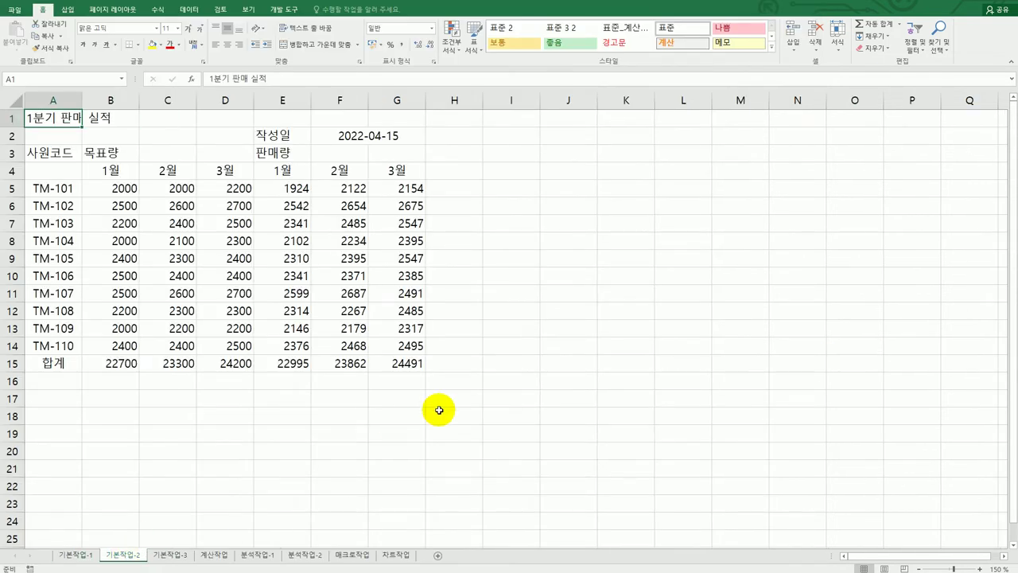
pyautogui.moveTo(65, 118); pyautogui.dragTo(421, 120)
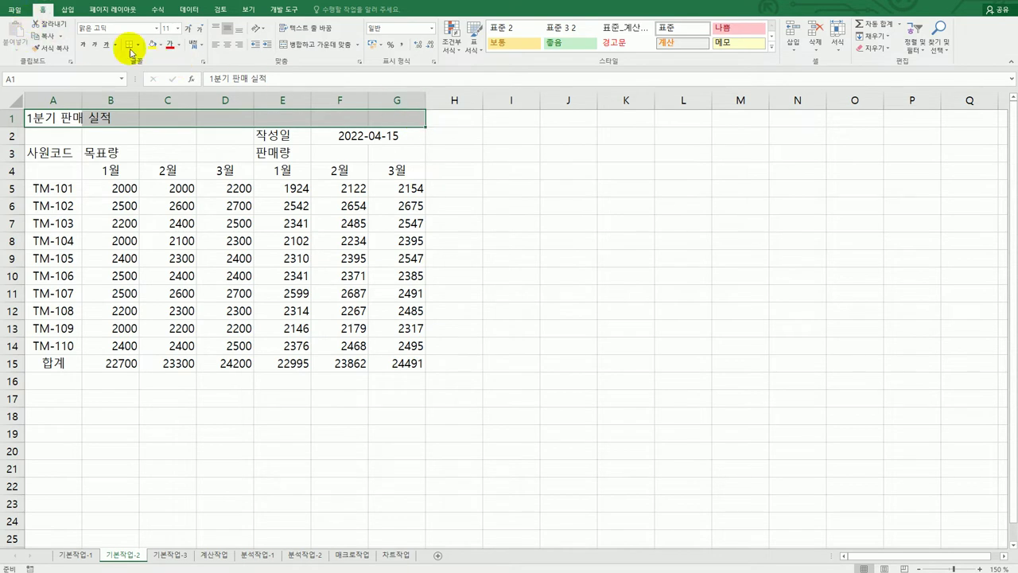
pyautogui.click(296, 44)
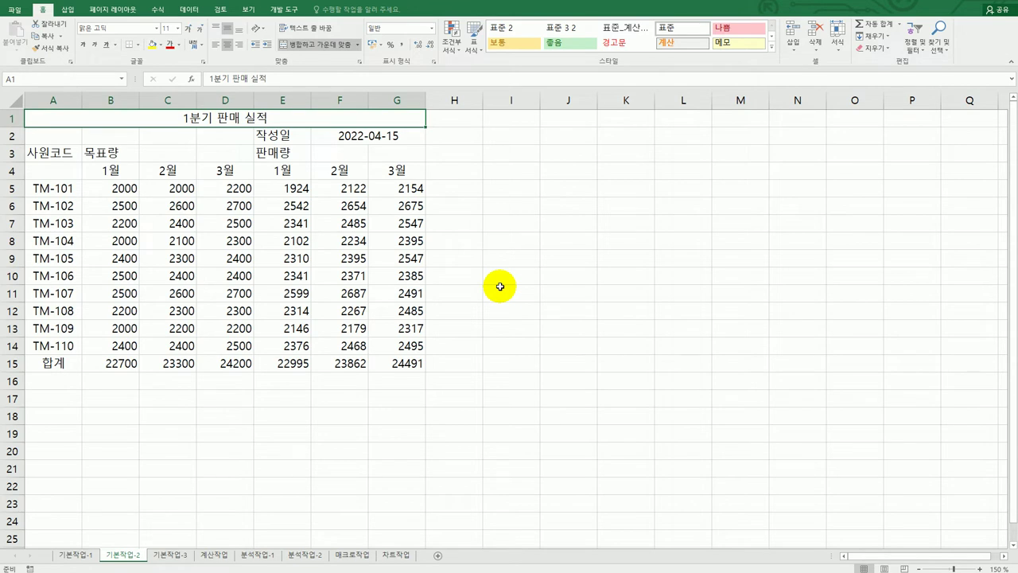
# Set the merged title in A1:G1 to the 궁서체 font at size 18
pyautogui.click(156, 32)
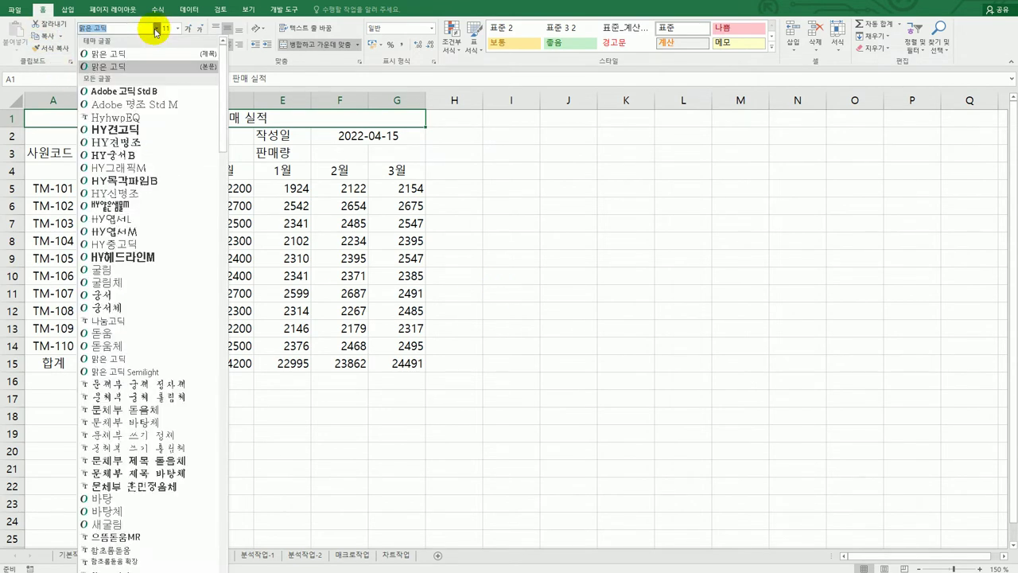
pyautogui.click(141, 304)
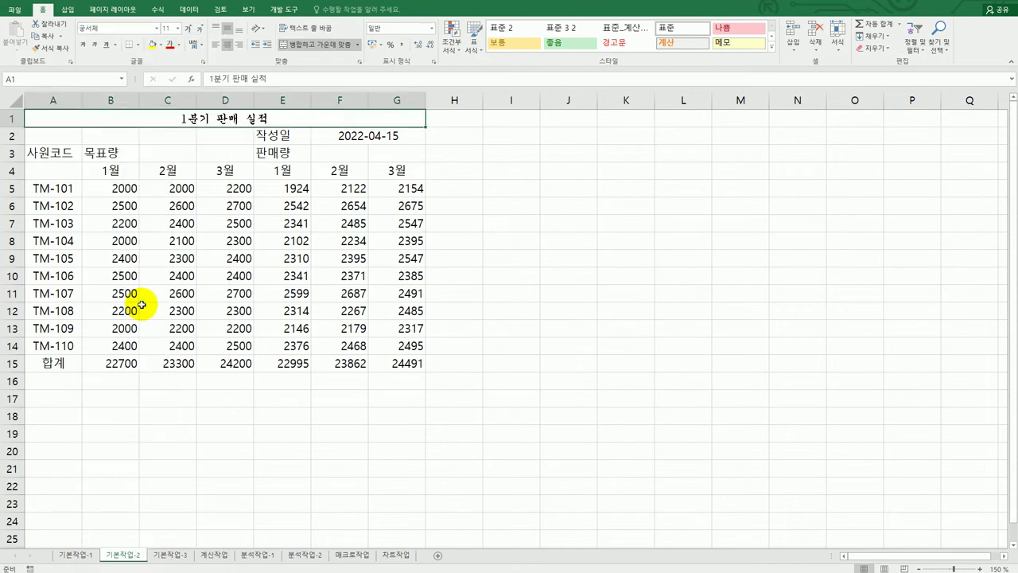
pyautogui.click(179, 29)
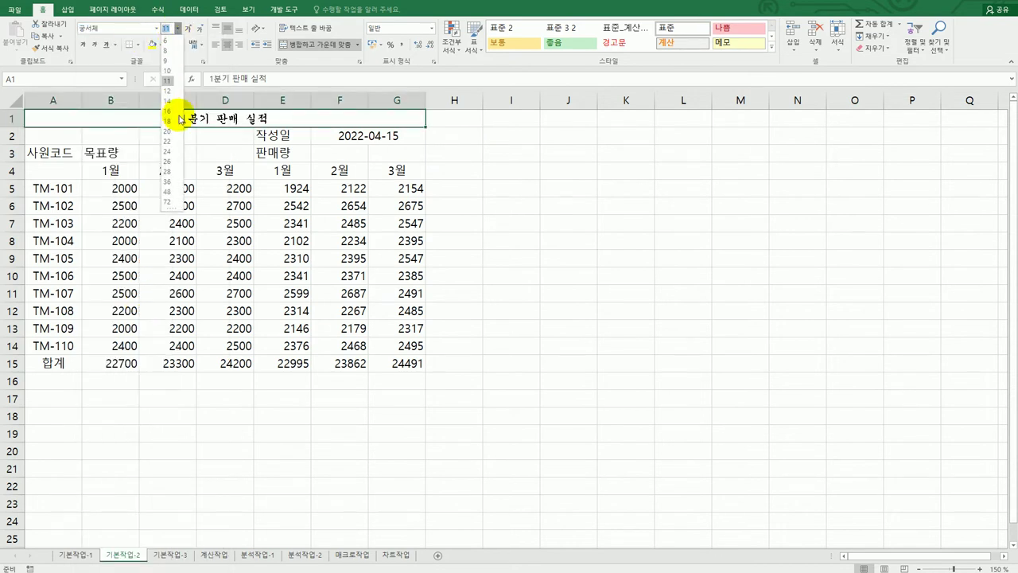
pyautogui.click(171, 119)
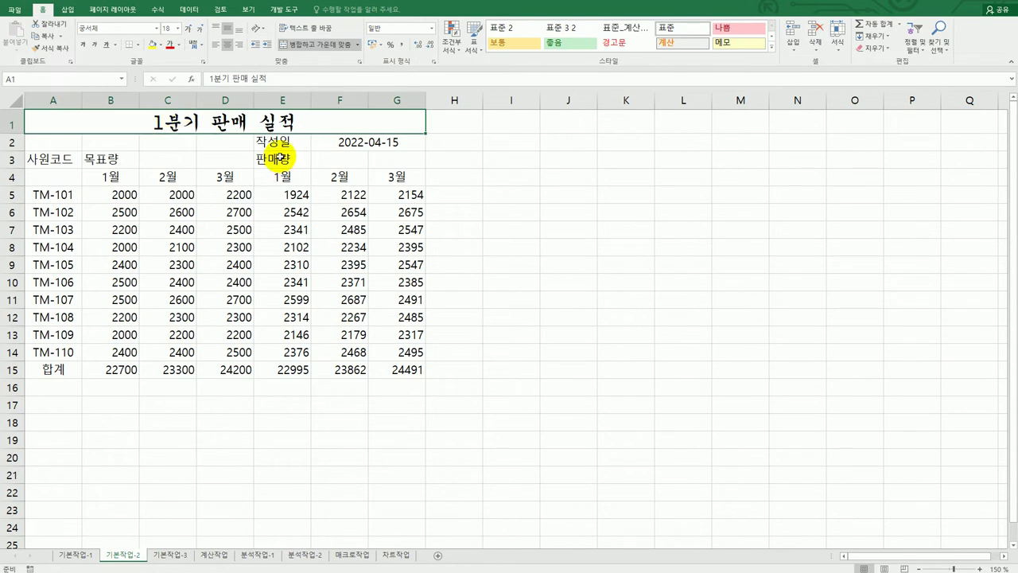
# Convert the text 작성일 in cell E2 to the Hanja 作成日
pyautogui.doubleClick(296, 144)
pyautogui.press('Escape')
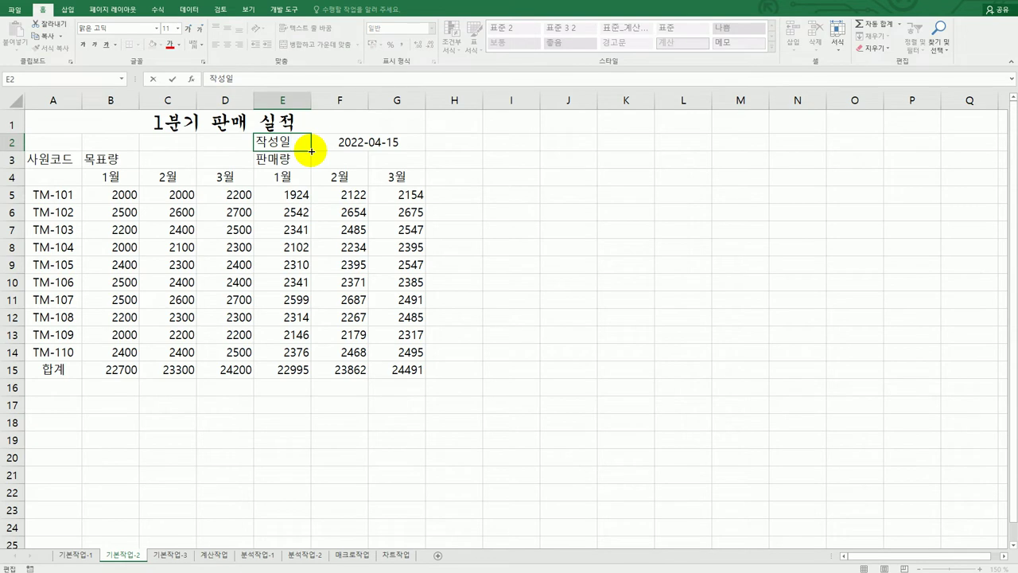
pyautogui.press('Hangul_Hanja')
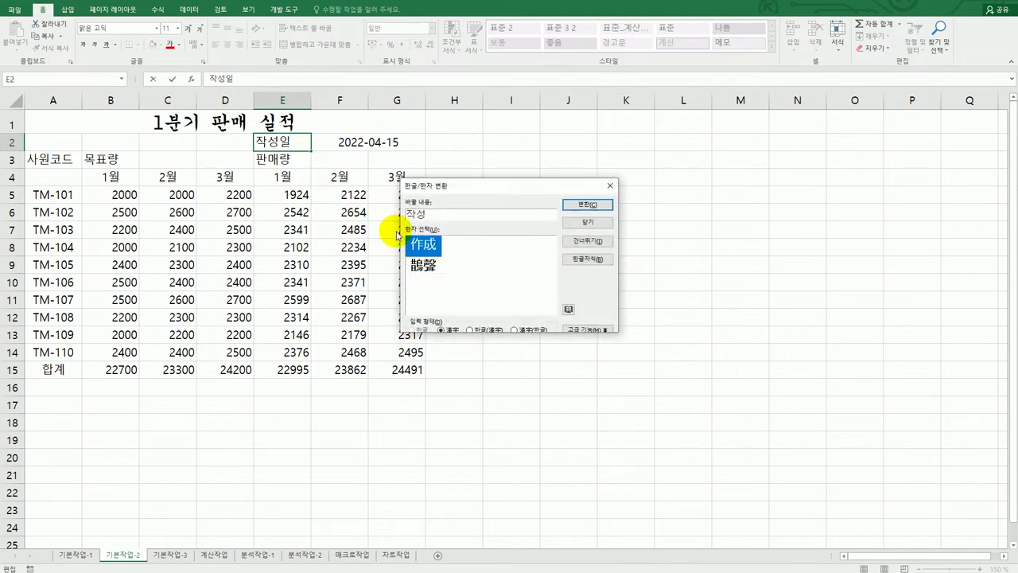
pyautogui.click(582, 207)
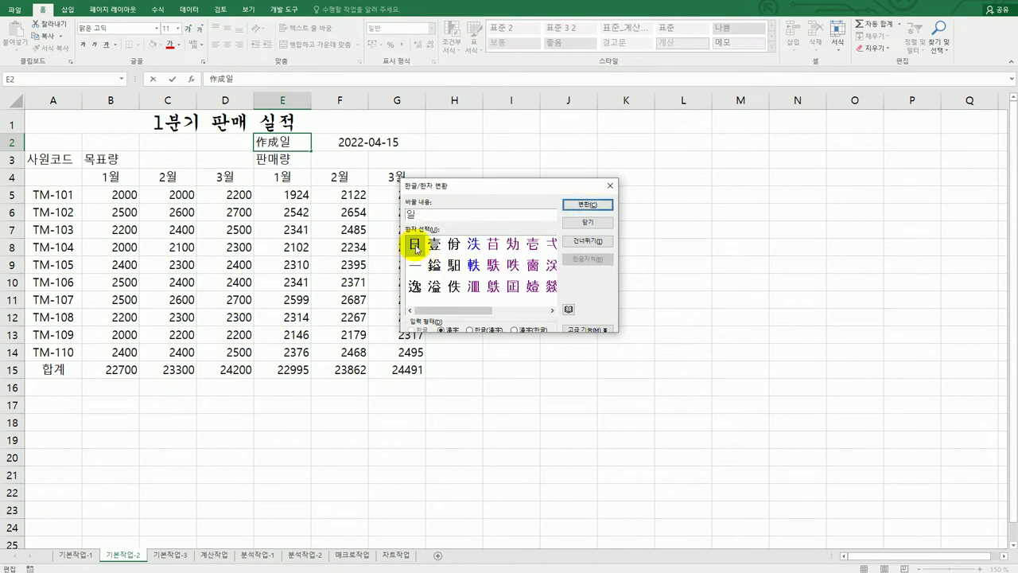
pyautogui.click(569, 205)
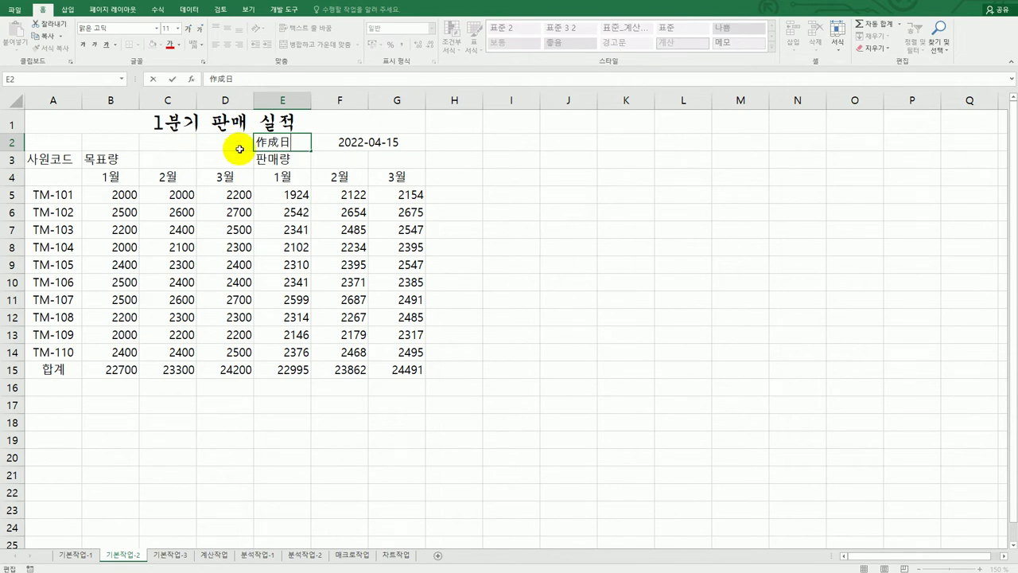
# Apply the custom date format mm월 dd일 (aaa) to cell F2
pyautogui.click(342, 142)
pyautogui.rightClick(343, 142)
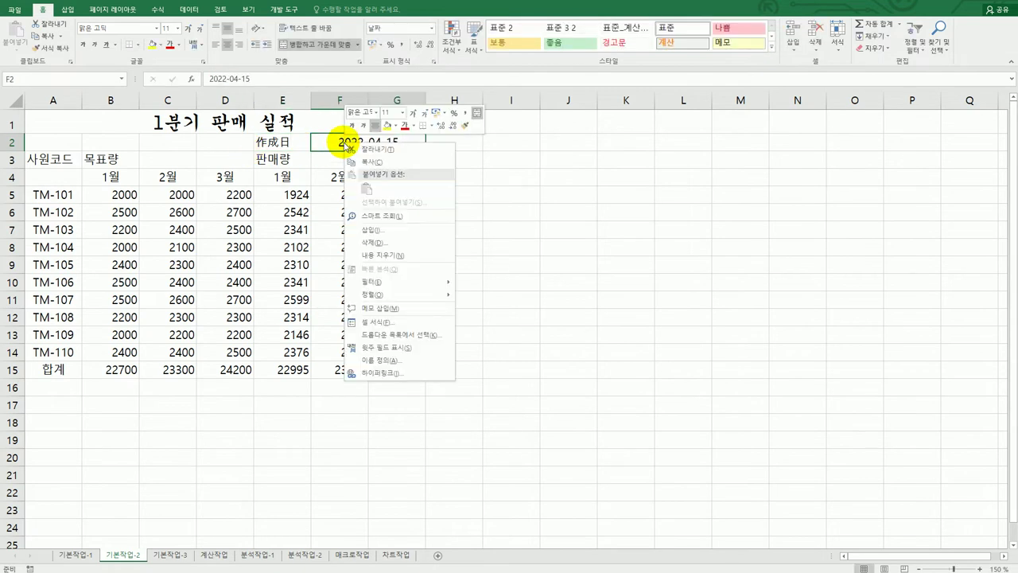
pyautogui.click(398, 329)
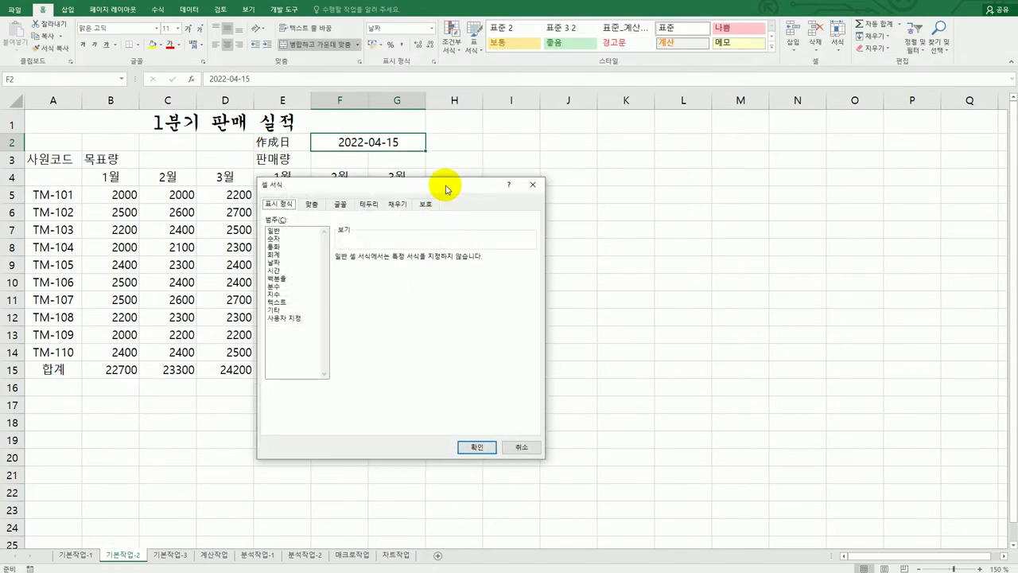
pyautogui.moveTo(446, 186); pyautogui.dragTo(730, 127)
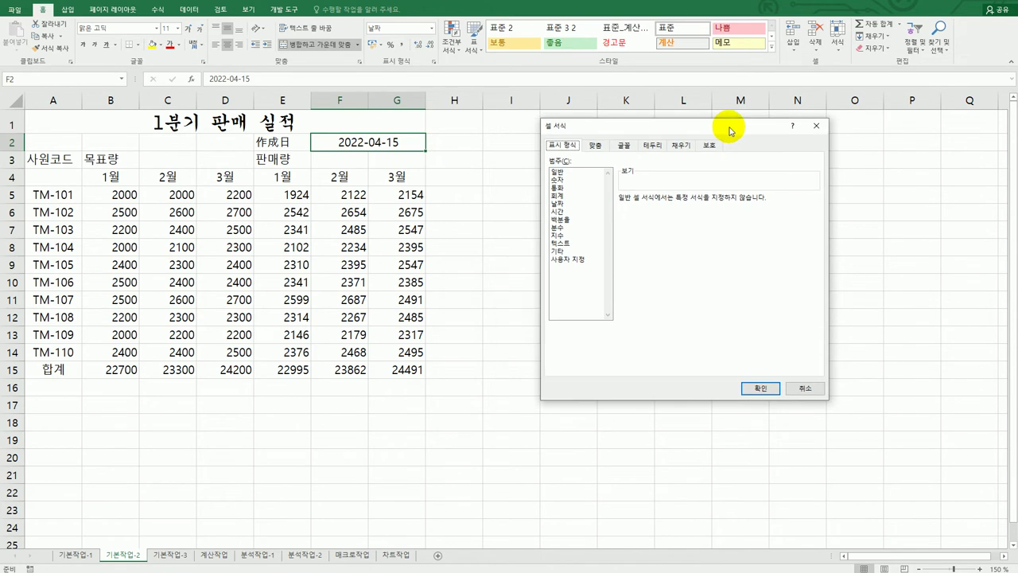
pyautogui.click(568, 258)
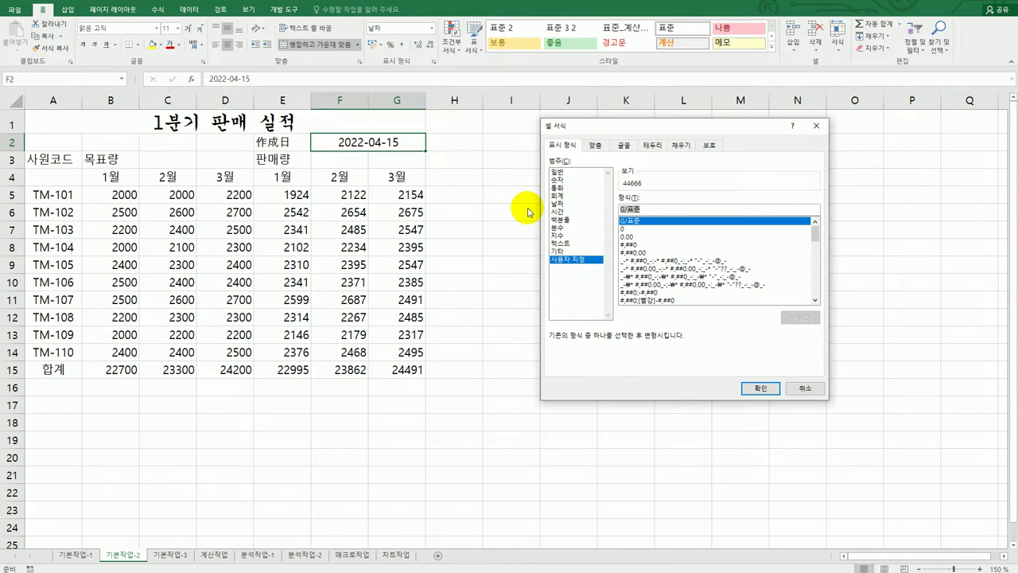
pyautogui.press('BackSpace')
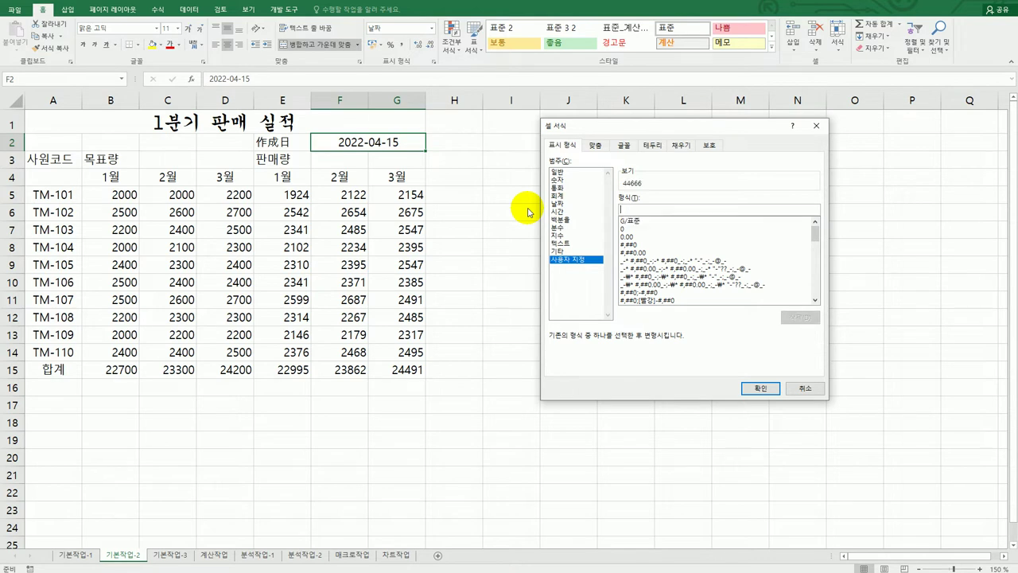
pyautogui.write('mm월 dd일 (aaa')
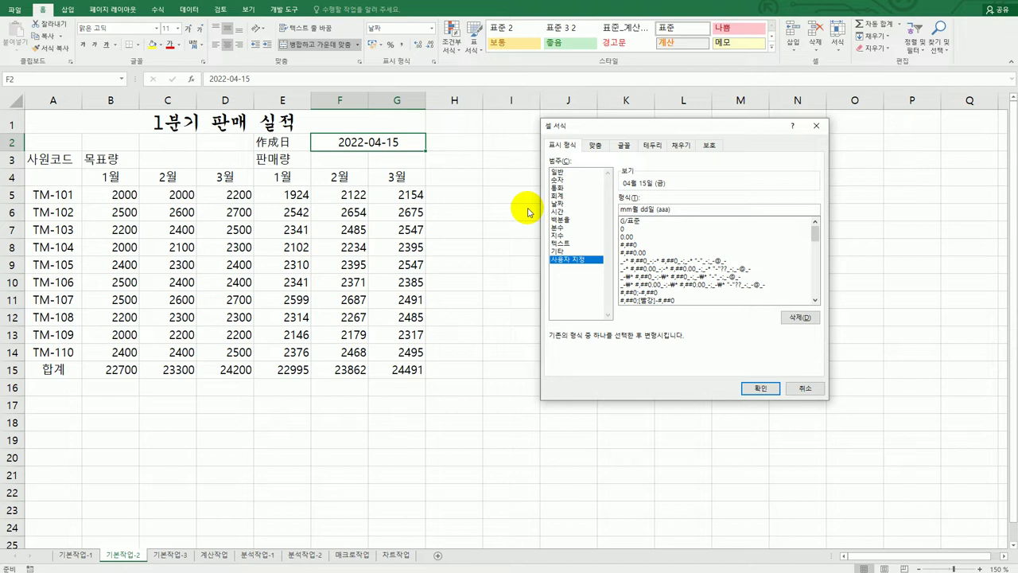
pyautogui.click(666, 208)
pyautogui.write('a')
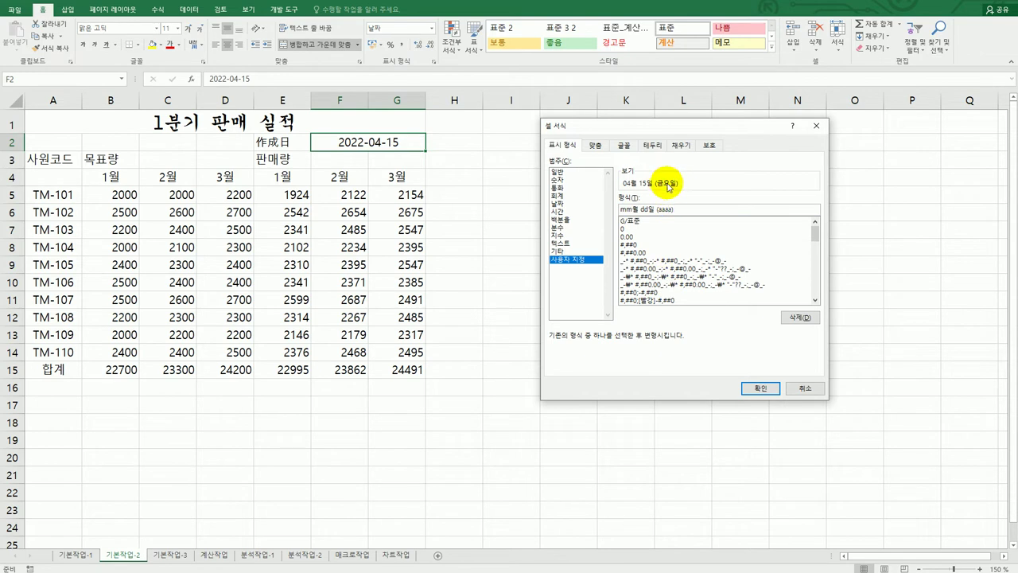
pyautogui.press('BackSpace')
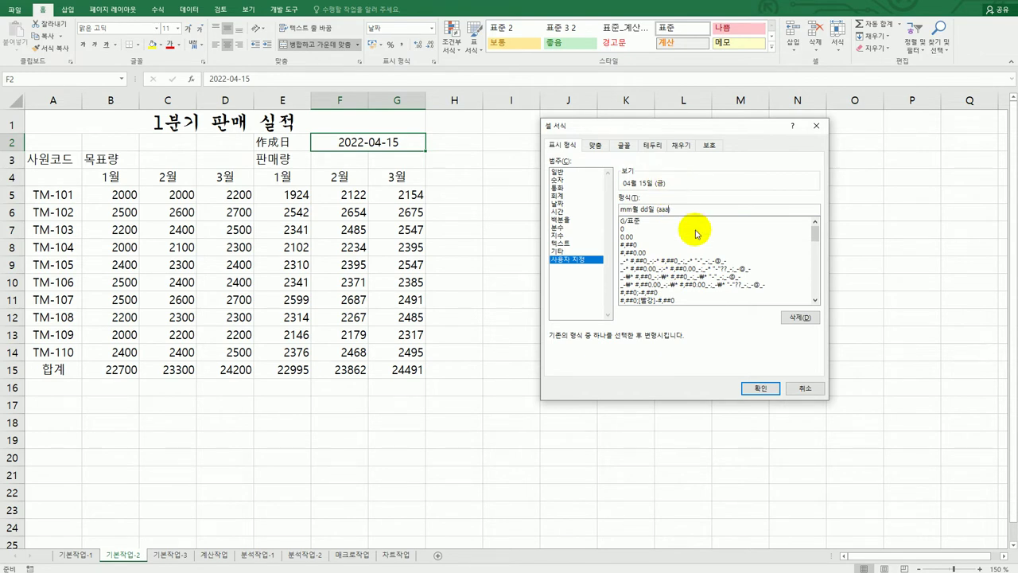
pyautogui.click(763, 388)
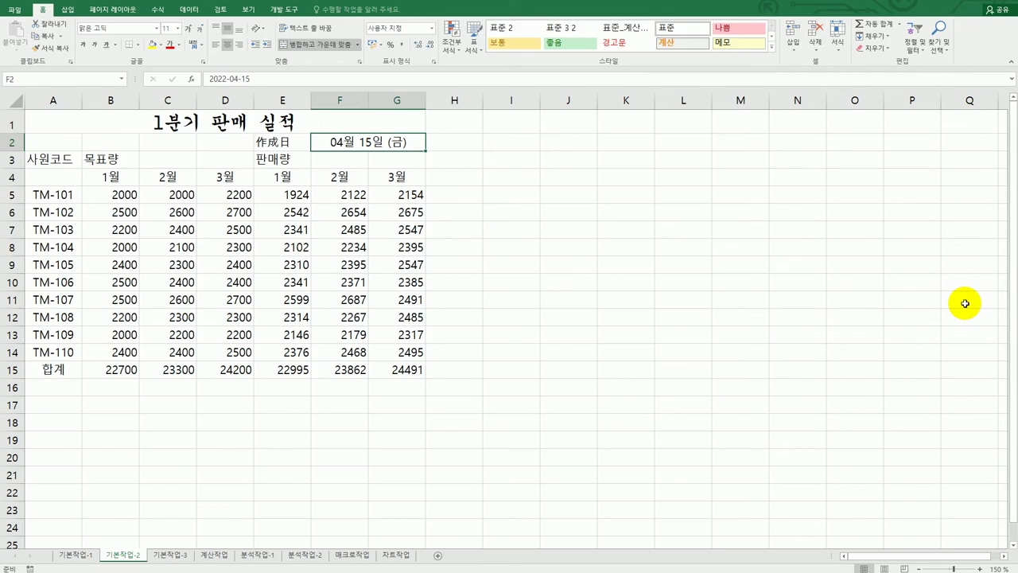
# Merge and center the header ranges A3:A4, B3:D3 and E3:G3 together
pyautogui.moveTo(64, 156); pyautogui.dragTo(65, 178)
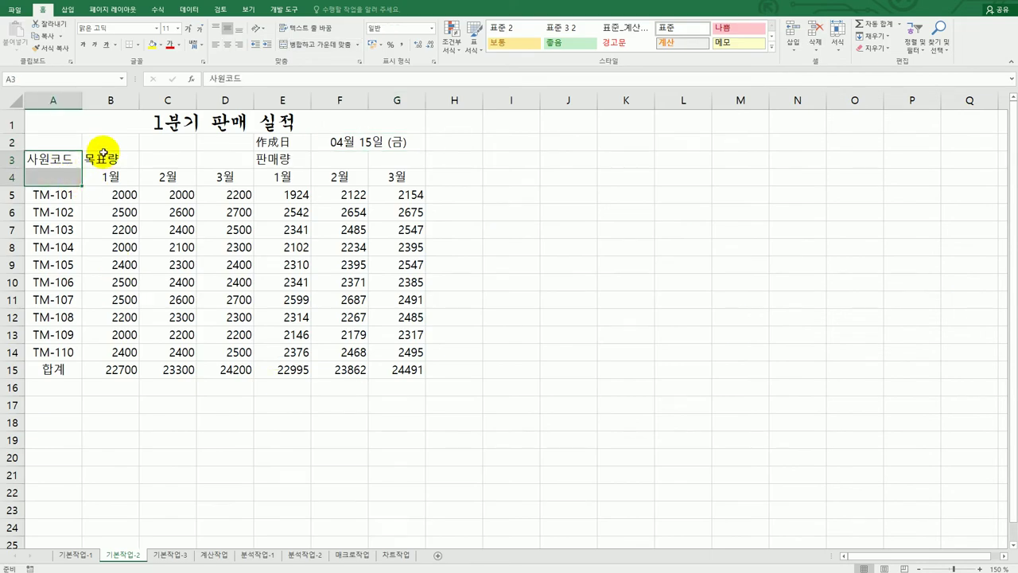
pyautogui.moveTo(105, 156); pyautogui.dragTo(220, 158)
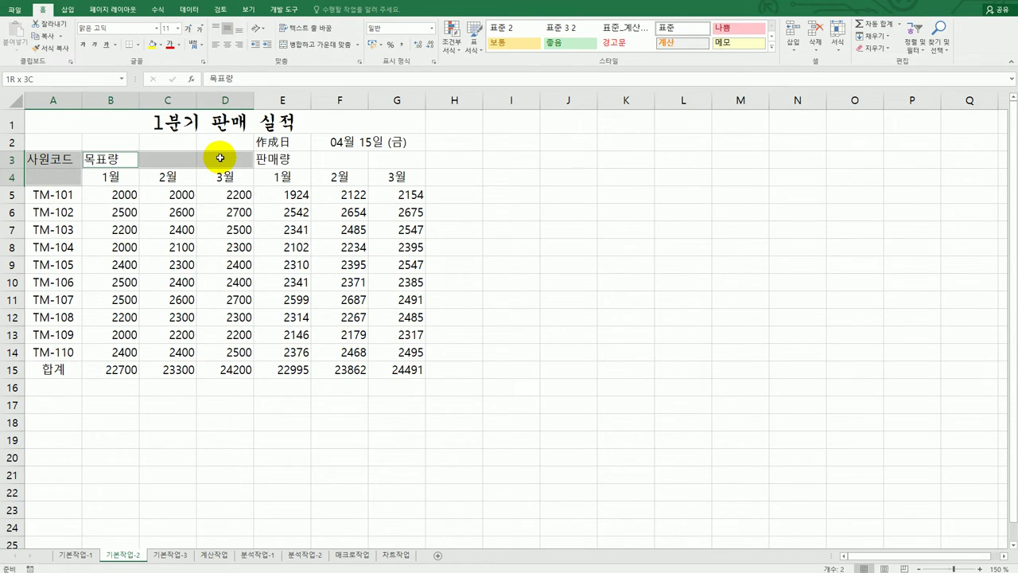
pyautogui.moveTo(296, 159); pyautogui.dragTo(385, 159)
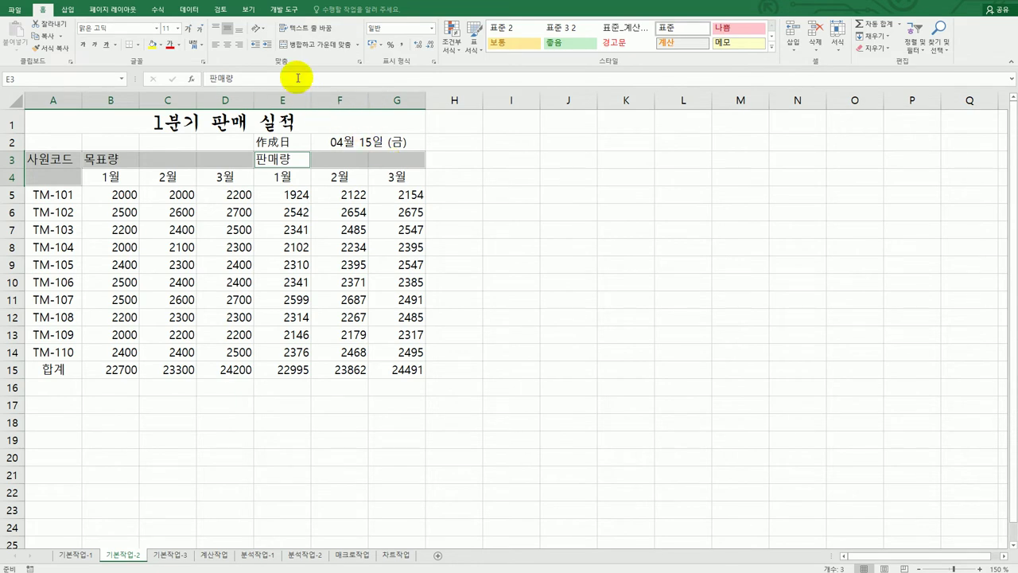
pyautogui.click(304, 48)
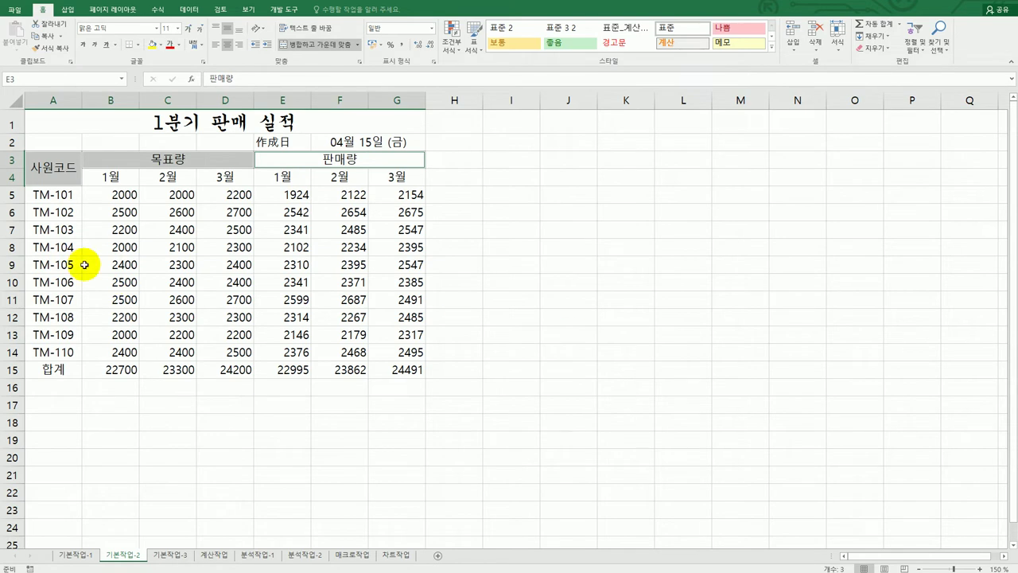
# Apply the 강조색5 cell style to the header range A3:G4
pyautogui.moveTo(69, 162); pyautogui.dragTo(360, 166)
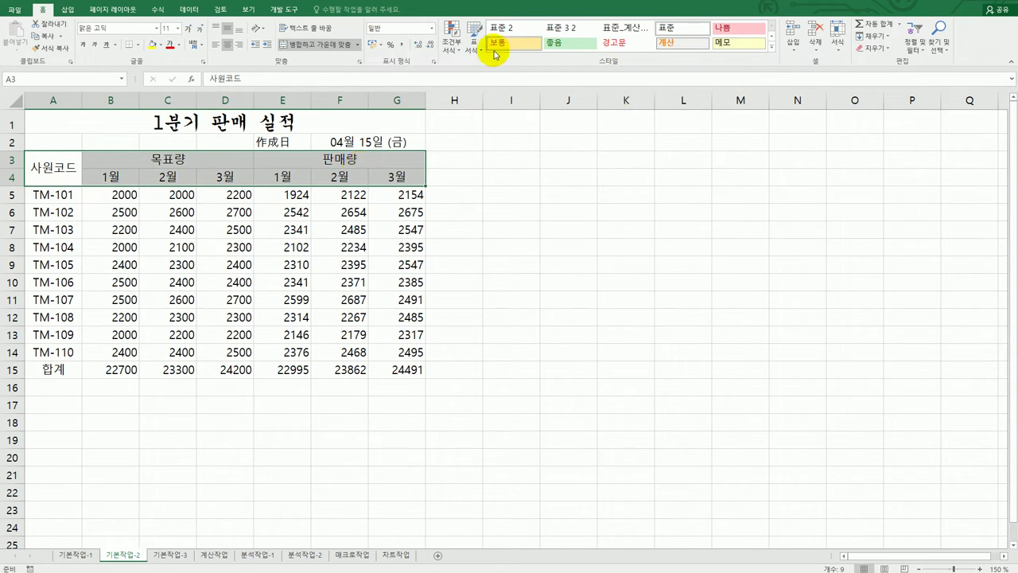
pyautogui.click(771, 47)
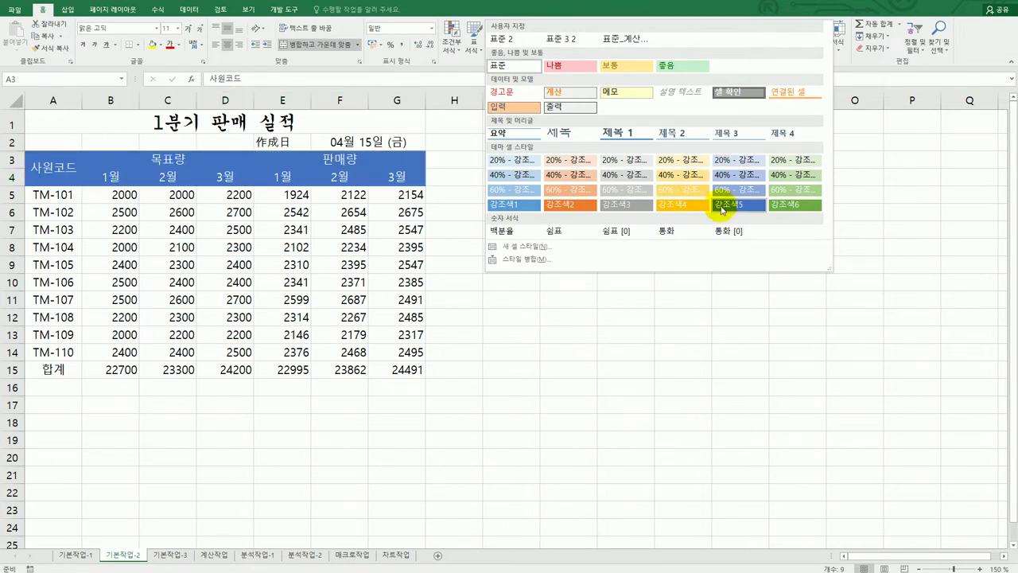
pyautogui.click(722, 210)
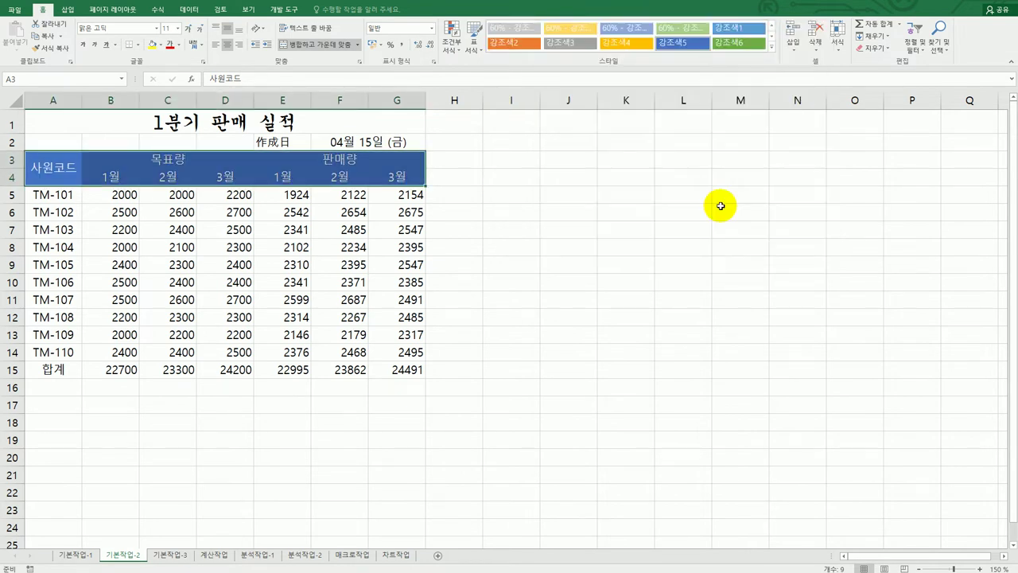
pyautogui.click(681, 281)
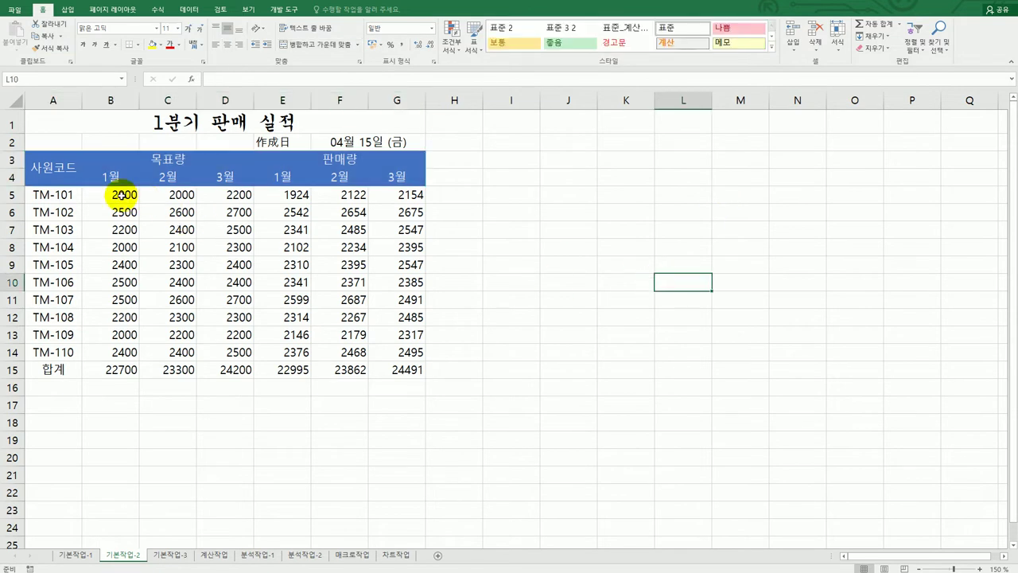
# Apply the custom number format #,##0개 to the figures in B5:G15
pyautogui.moveTo(115, 193); pyautogui.dragTo(406, 369)
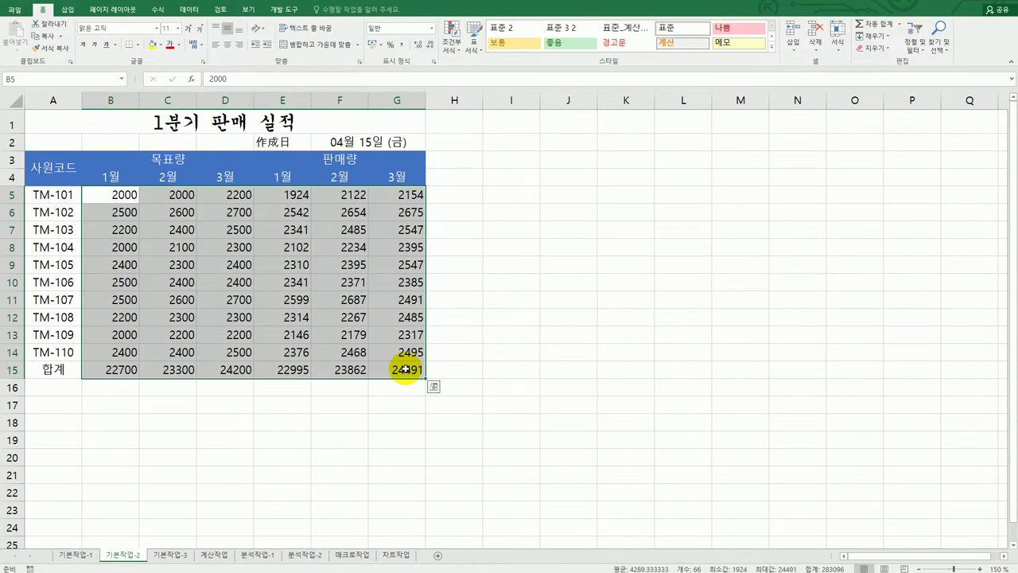
pyautogui.rightClick(348, 272)
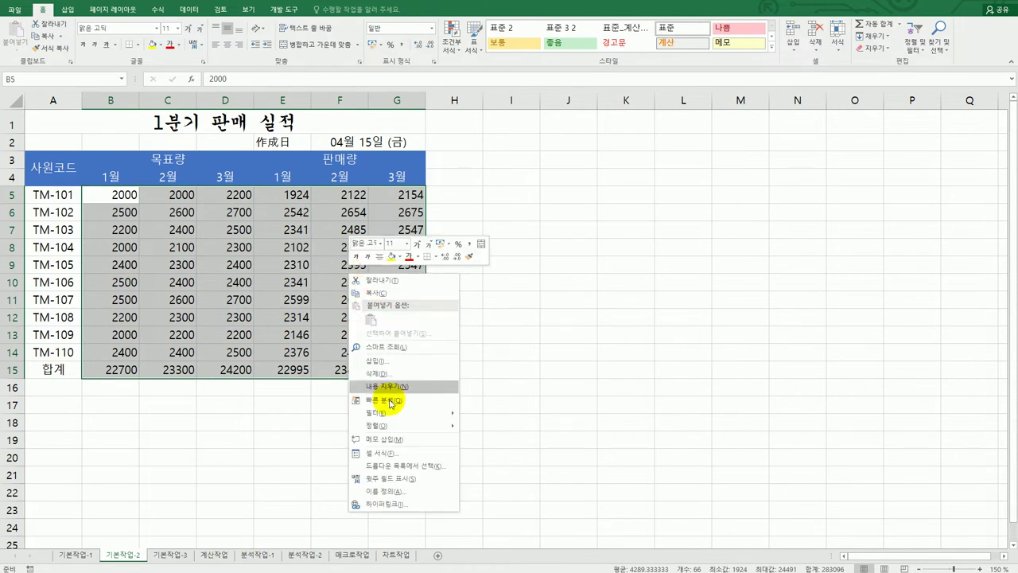
pyautogui.click(402, 453)
pyautogui.moveTo(404, 317); pyautogui.dragTo(631, 118)
pyautogui.click(521, 247)
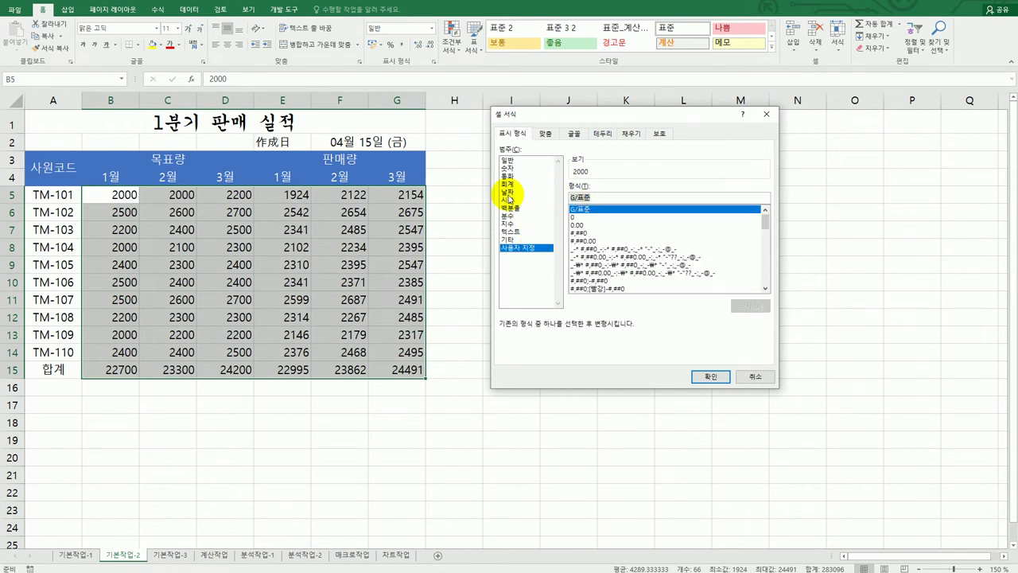
pyautogui.write('#')
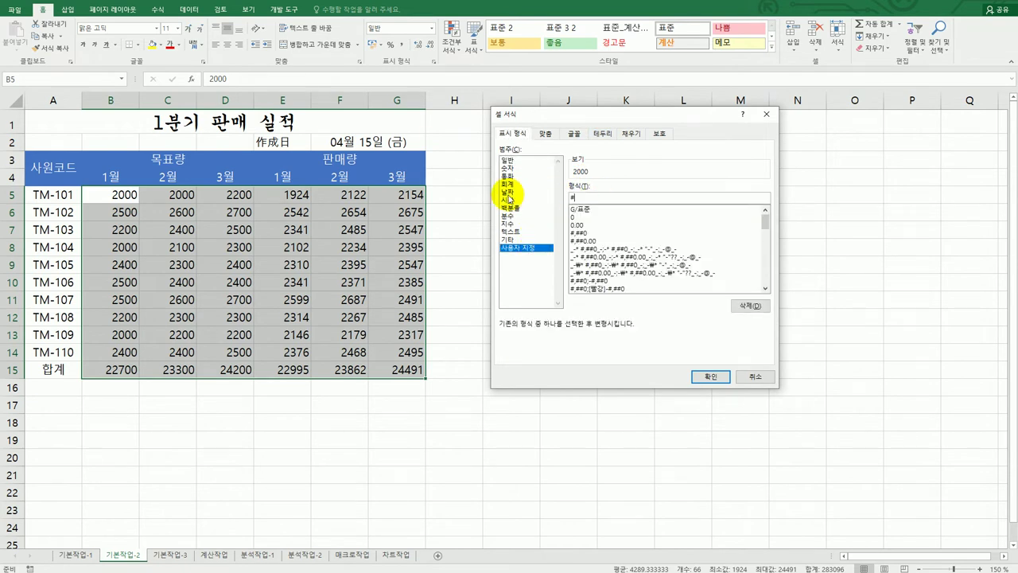
pyautogui.write(',##0')
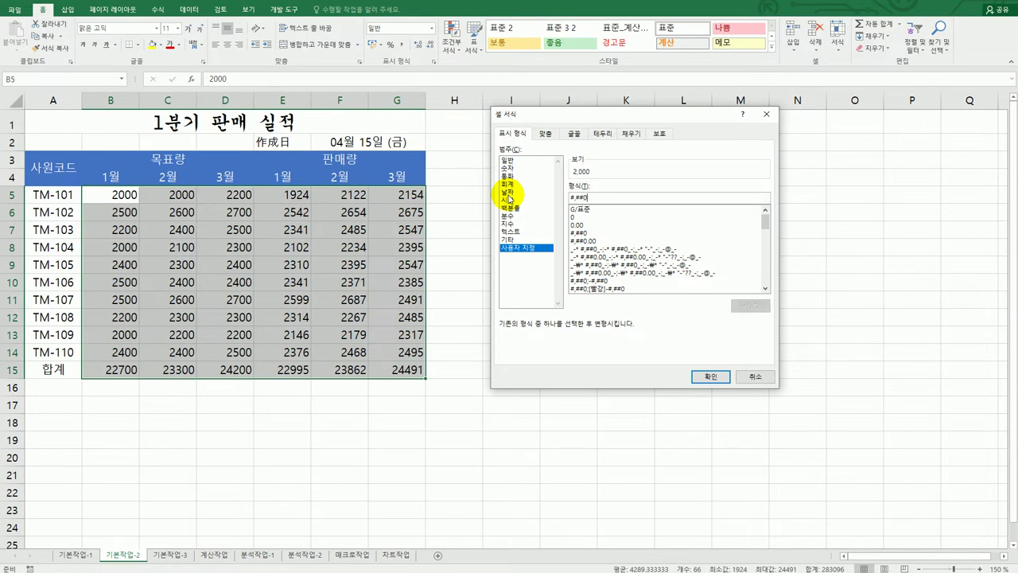
pyautogui.write('ㄱ')
pyautogui.press('BackSpace')
pyautogui.press('BackSpace')
pyautogui.press('Hangul')
pyautogui.write('개')
pyautogui.press('Return')
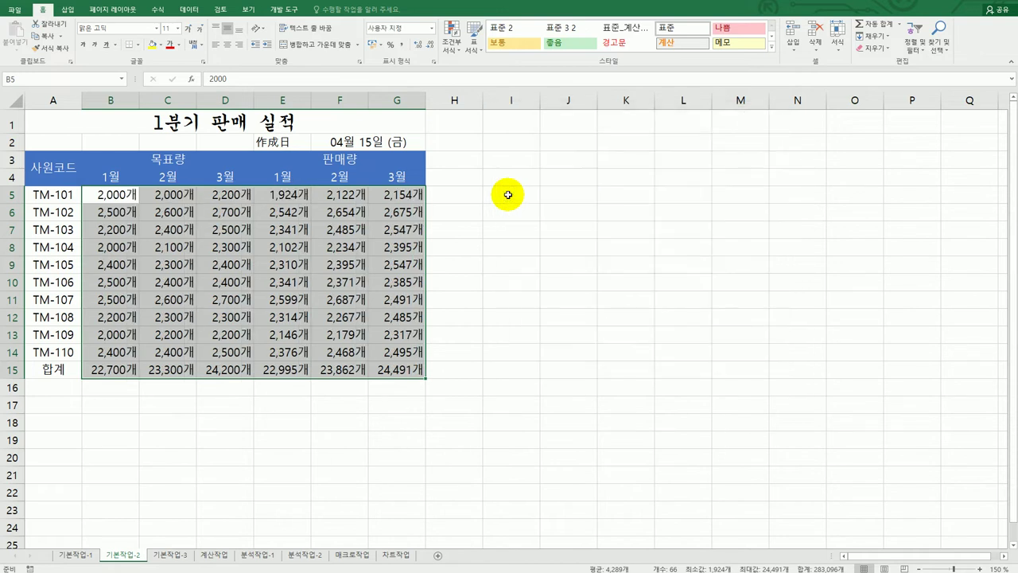
# Apply all borders and a thick outside border to the table range A3:G15
pyautogui.moveTo(57, 160); pyautogui.dragTo(348, 366)
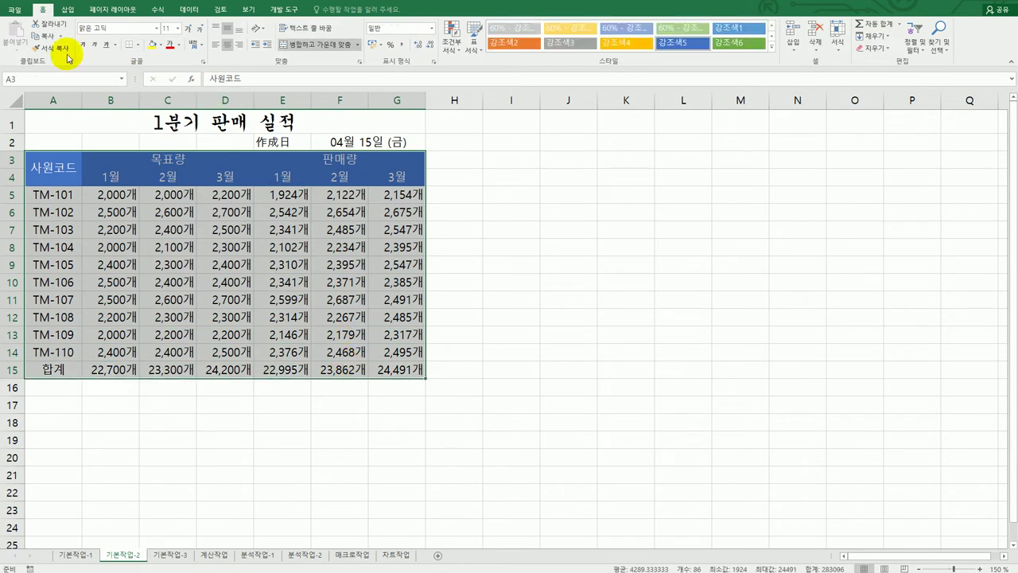
pyautogui.click(136, 44)
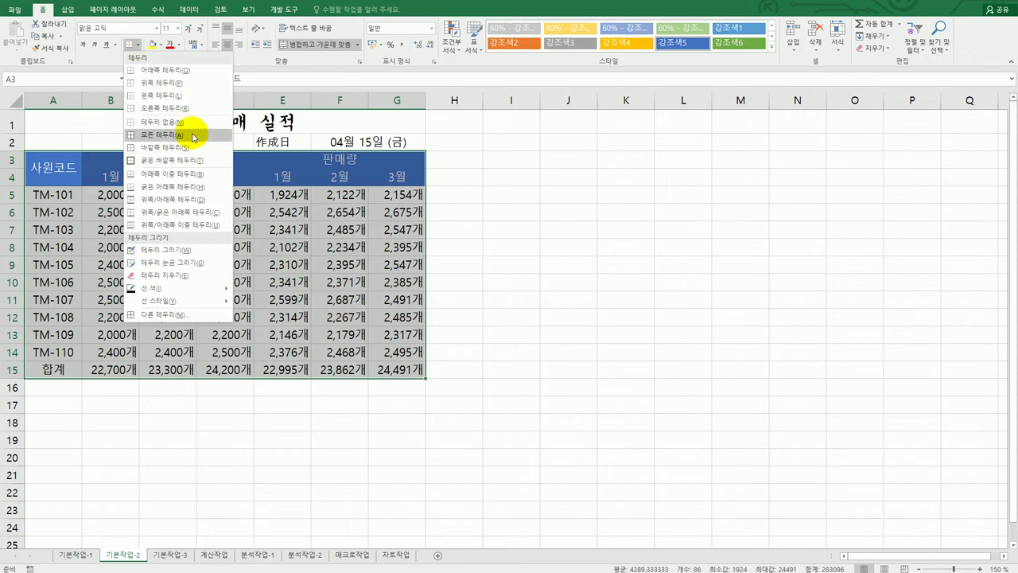
pyautogui.click(194, 134)
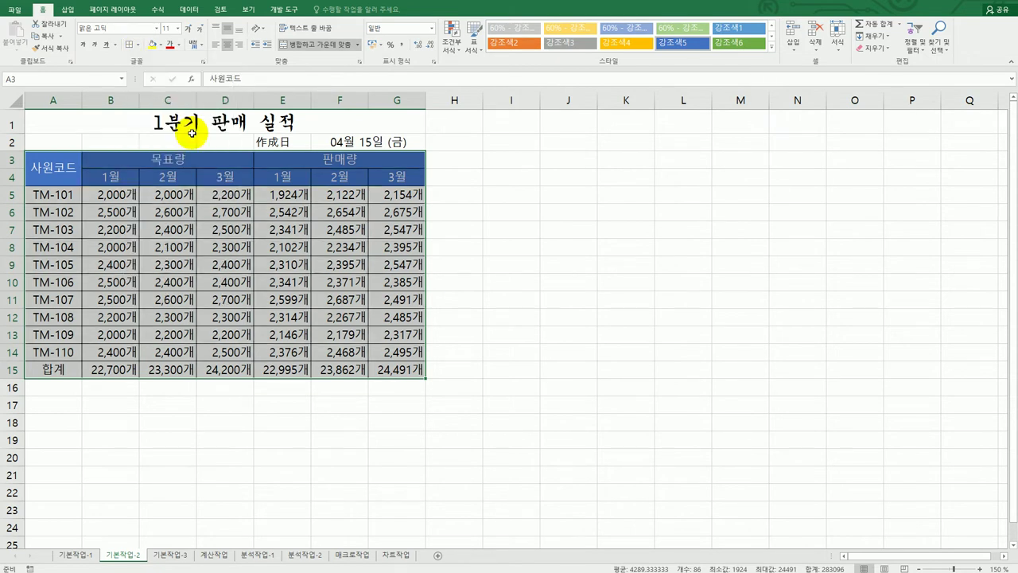
pyautogui.click(138, 45)
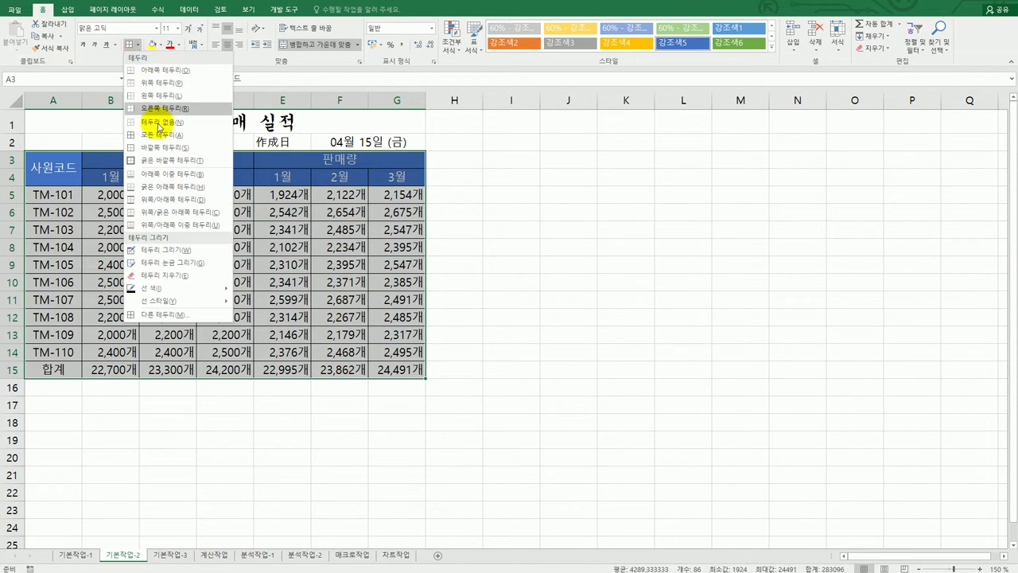
pyautogui.click(166, 160)
pyautogui.click(531, 417)
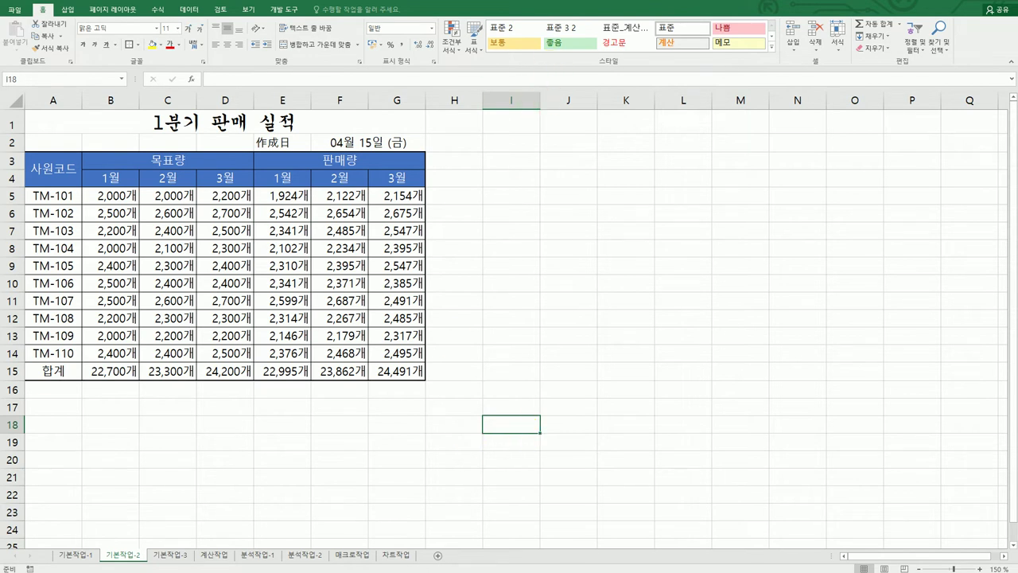
# Check the 기본작업-3 instructions, and start importing the text file 판매현황 from the C: drive's 컴활2급 folder at cell A3 of that sheet
pyautogui.hotkey('alt', 'Tab')
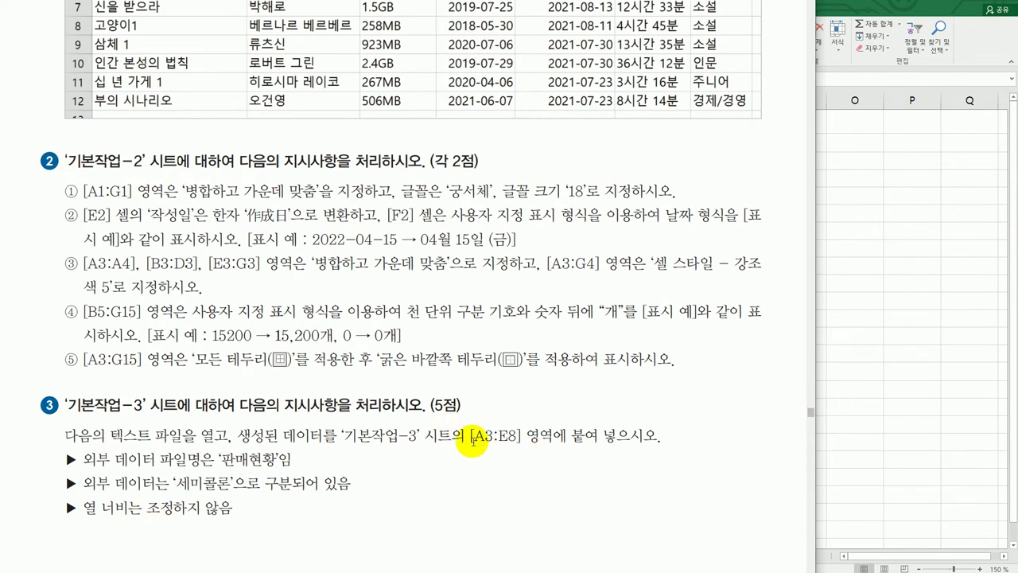
pyautogui.click(869, 396)
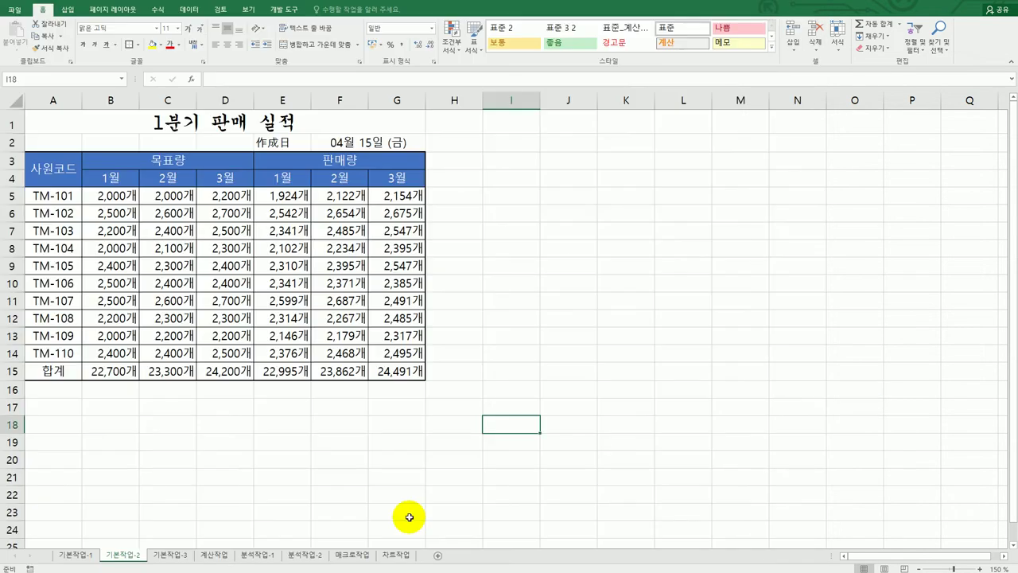
pyautogui.click(167, 554)
pyautogui.click(40, 162)
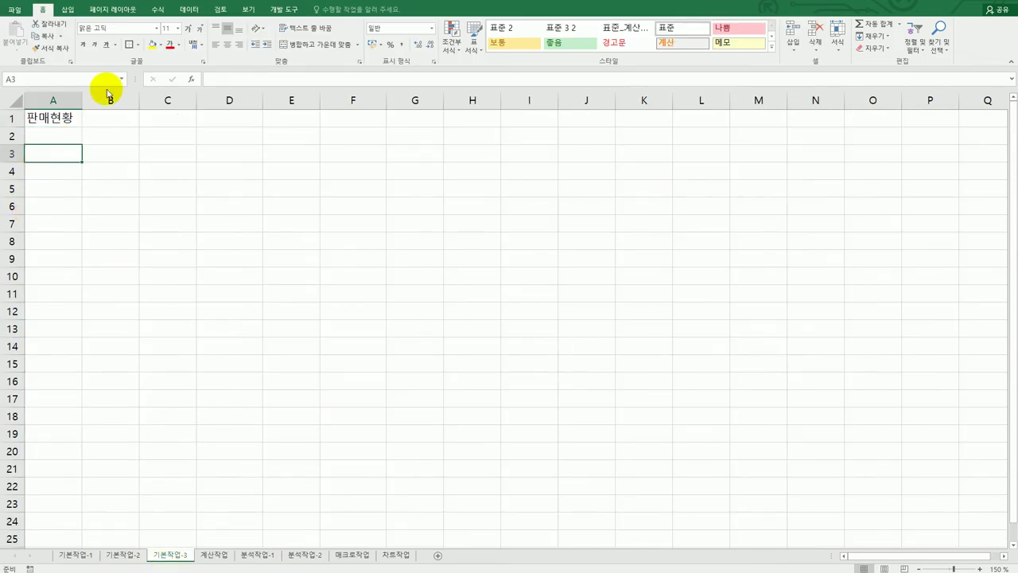
pyautogui.click(190, 10)
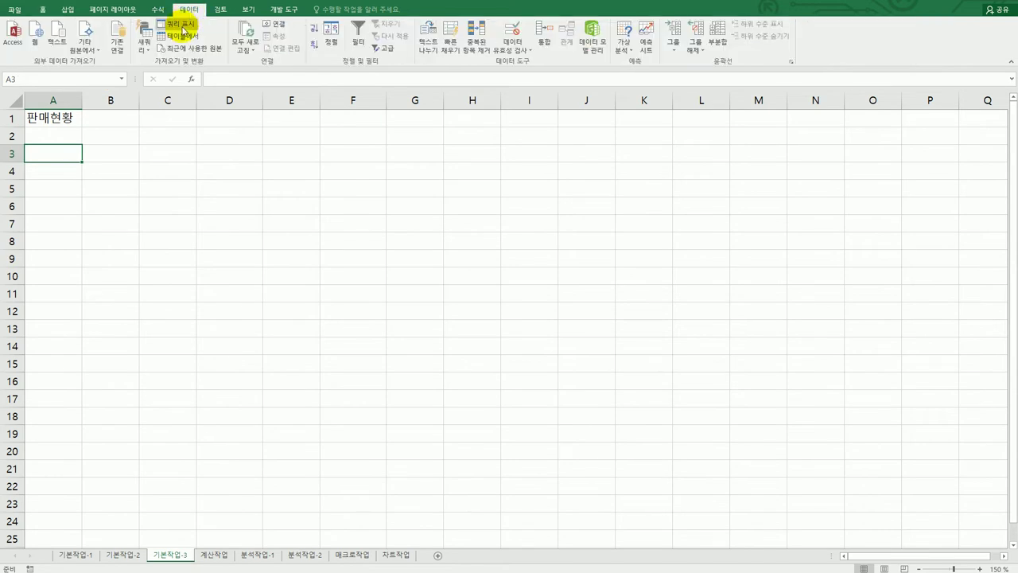
pyautogui.click(62, 41)
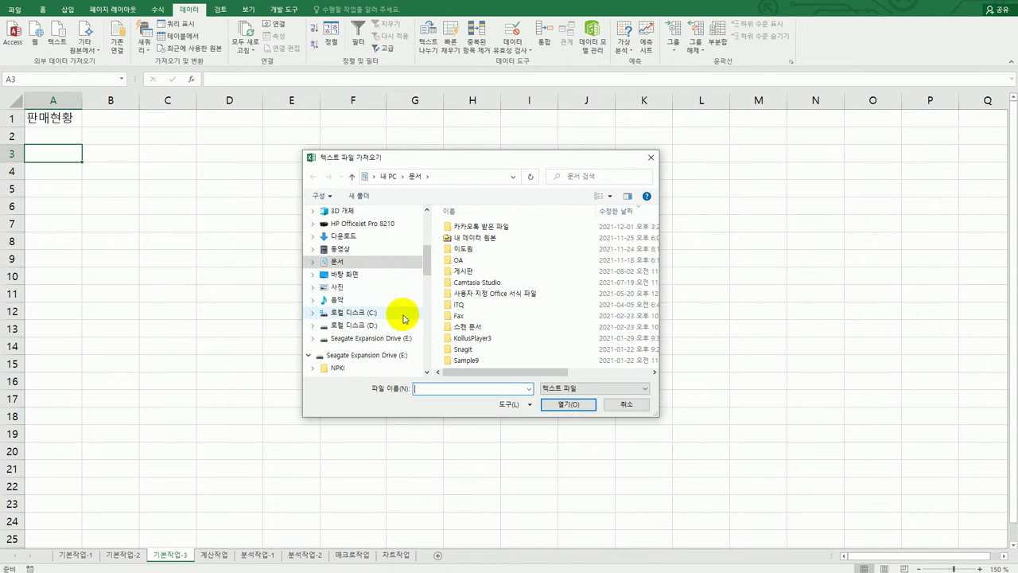
pyautogui.click(401, 315)
pyautogui.scroll(-3, 657, 249)
pyautogui.doubleClick(543, 359)
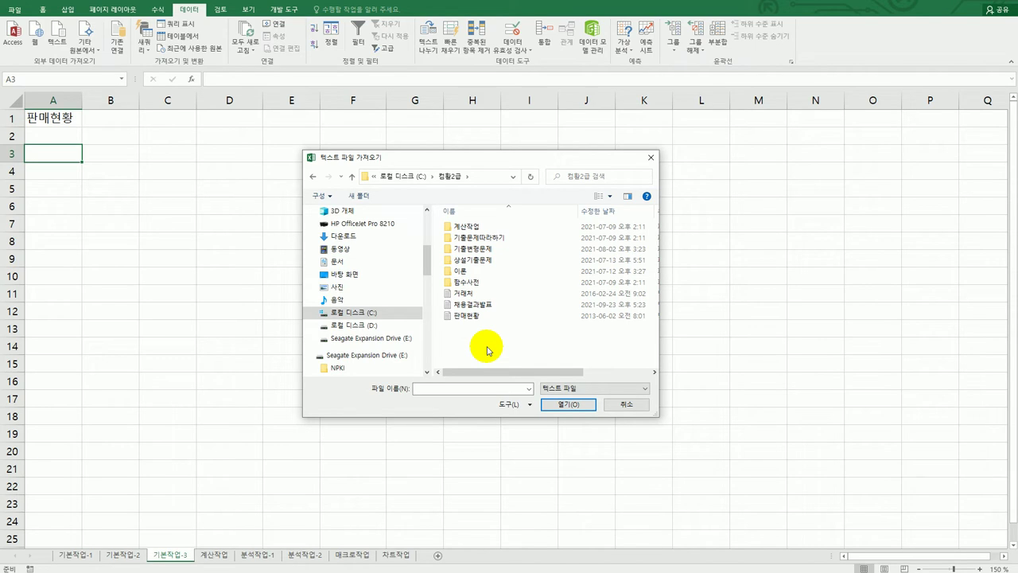
pyautogui.click(466, 316)
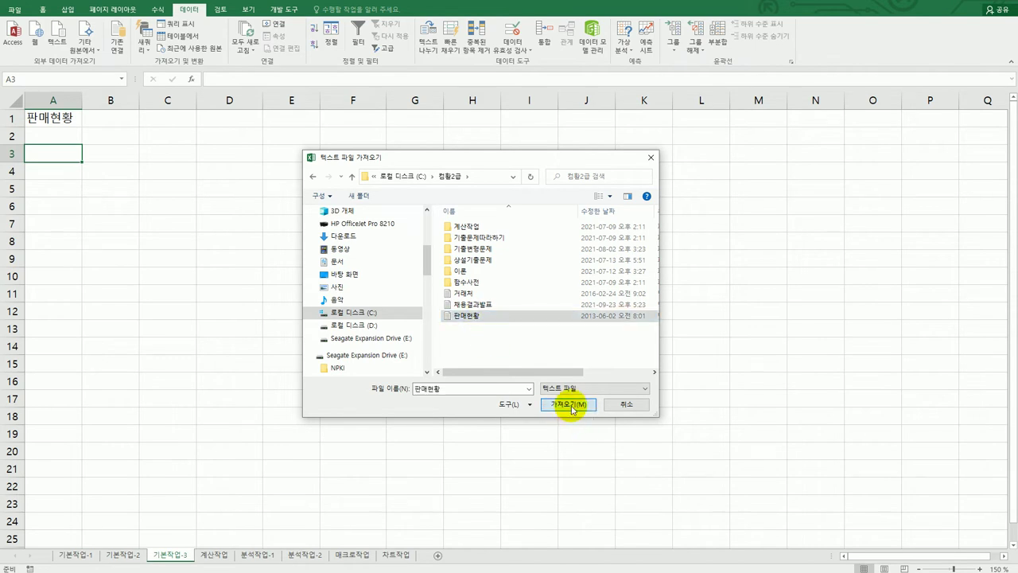
pyautogui.click(567, 404)
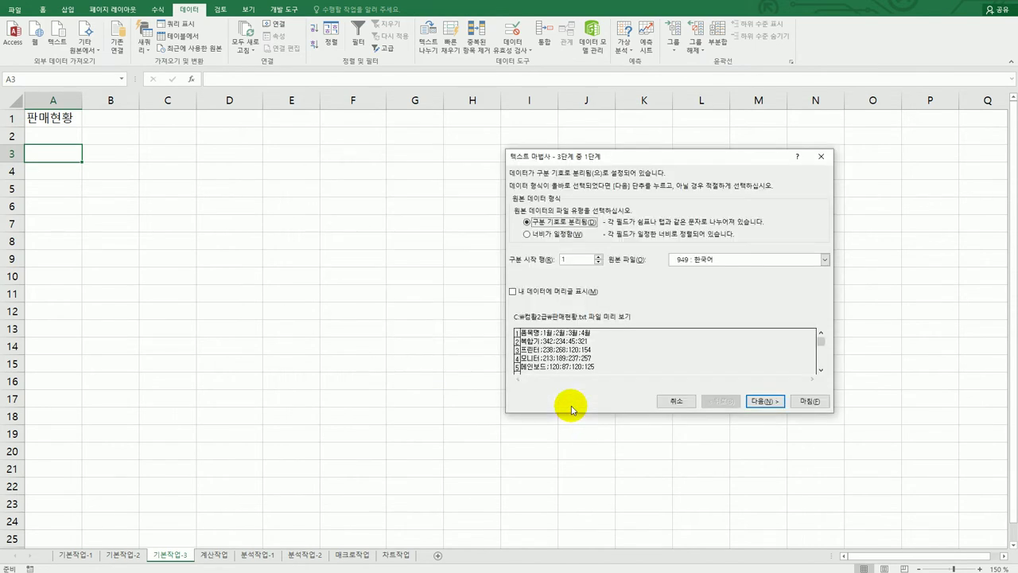
# Split the imported text by semicolon instead of tab, keeping the general column format, and complete the text wizard
pyautogui.click(764, 404)
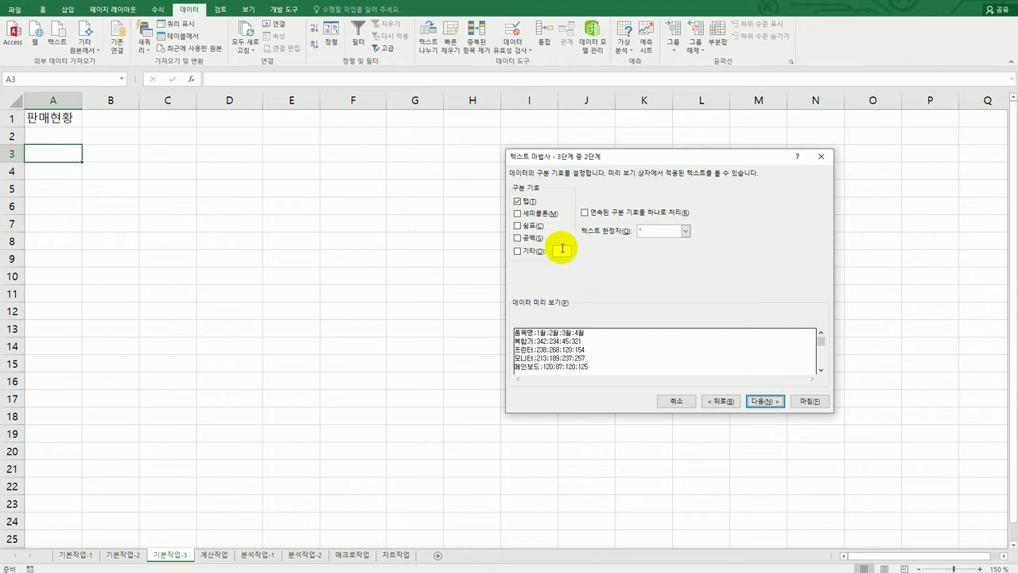
pyautogui.click(525, 202)
pyautogui.click(529, 214)
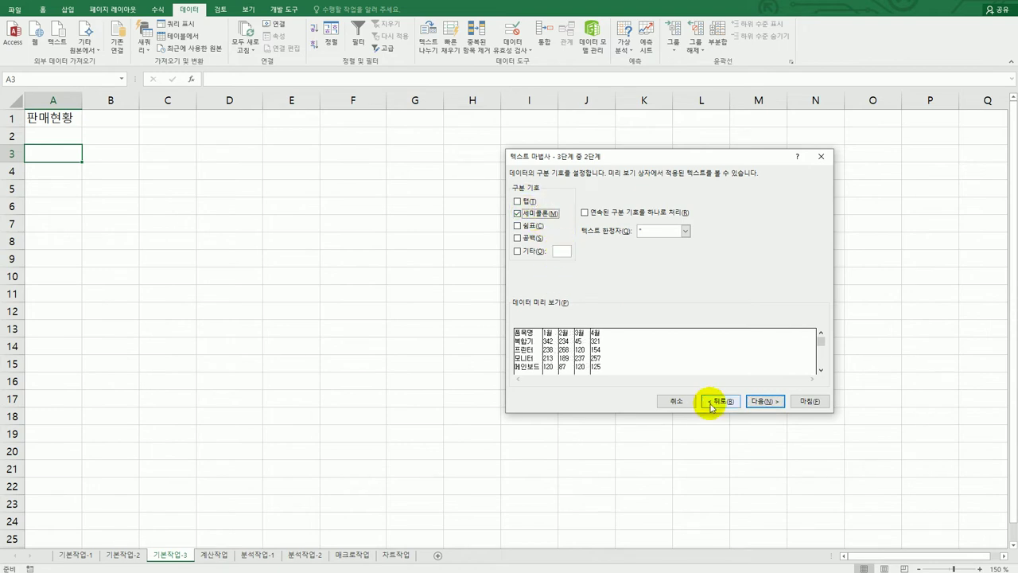
pyautogui.click(757, 403)
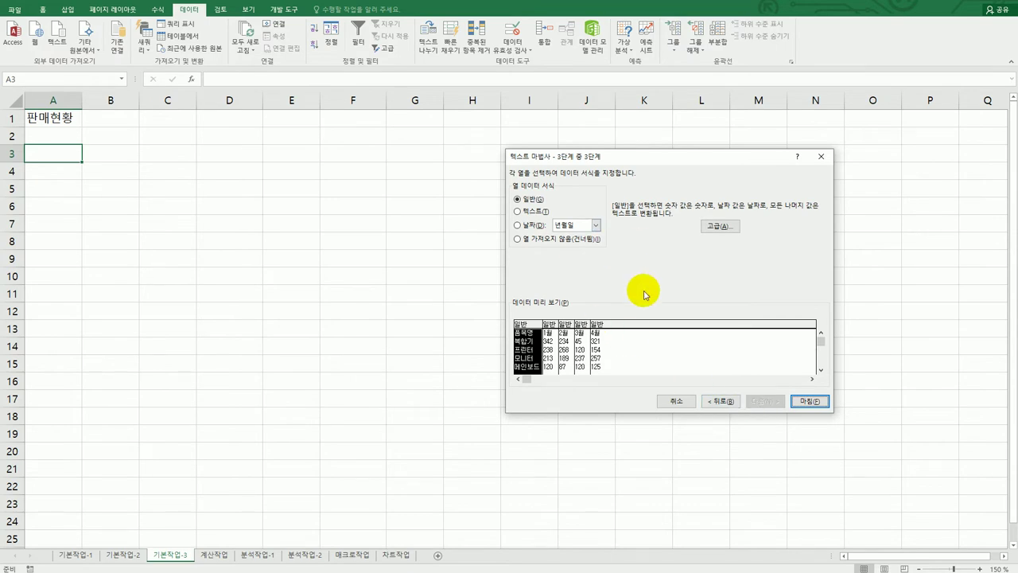
pyautogui.click(799, 400)
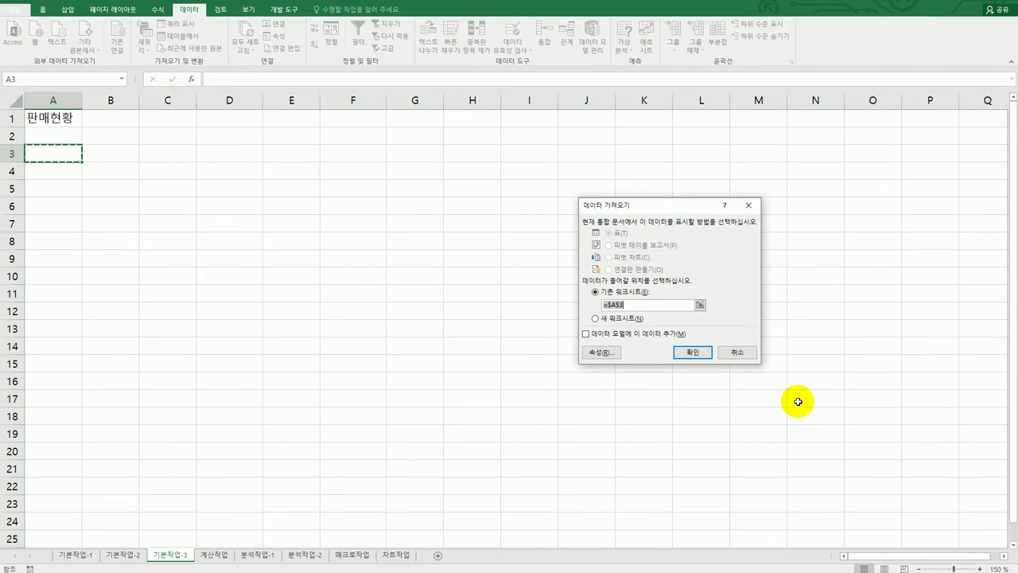
# Turn off column width adjustment for the external data and place it in the existing worksheet at A3
pyautogui.click(602, 352)
pyautogui.click(600, 324)
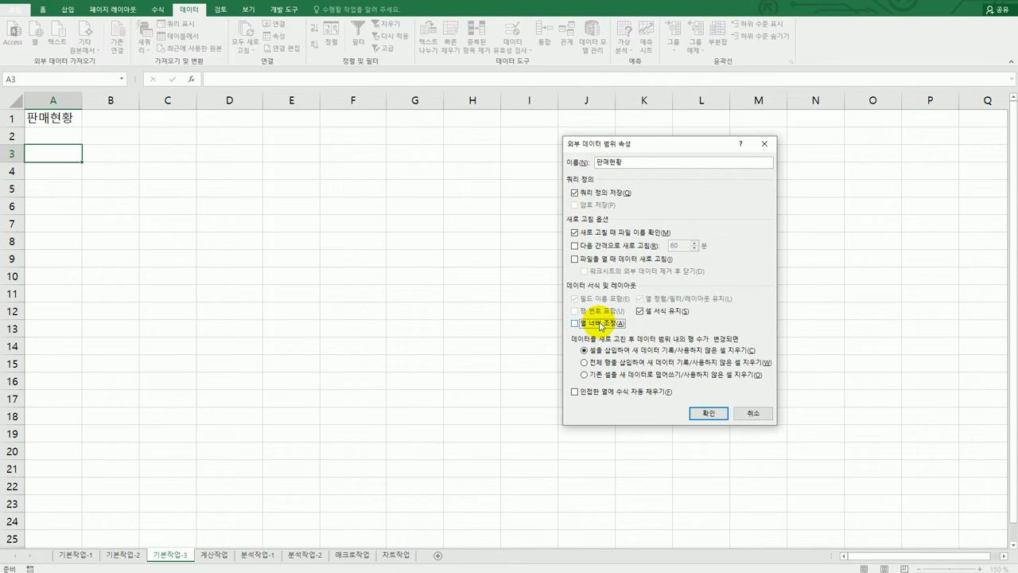
pyautogui.click(692, 412)
pyautogui.click(692, 353)
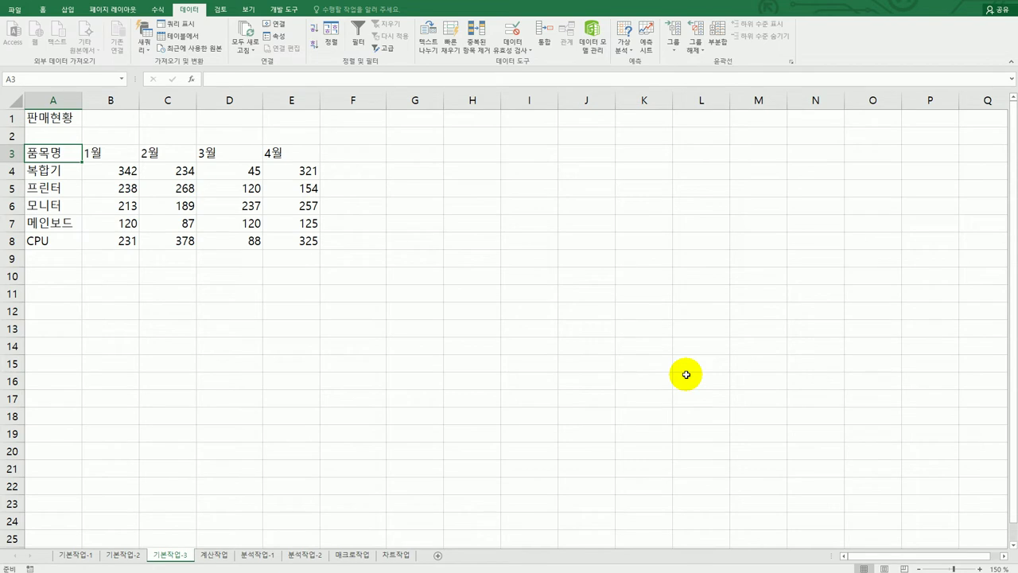
# Open the 계산작업 sheet and read the exam document's calculation tasks for its tables
pyautogui.click(216, 552)
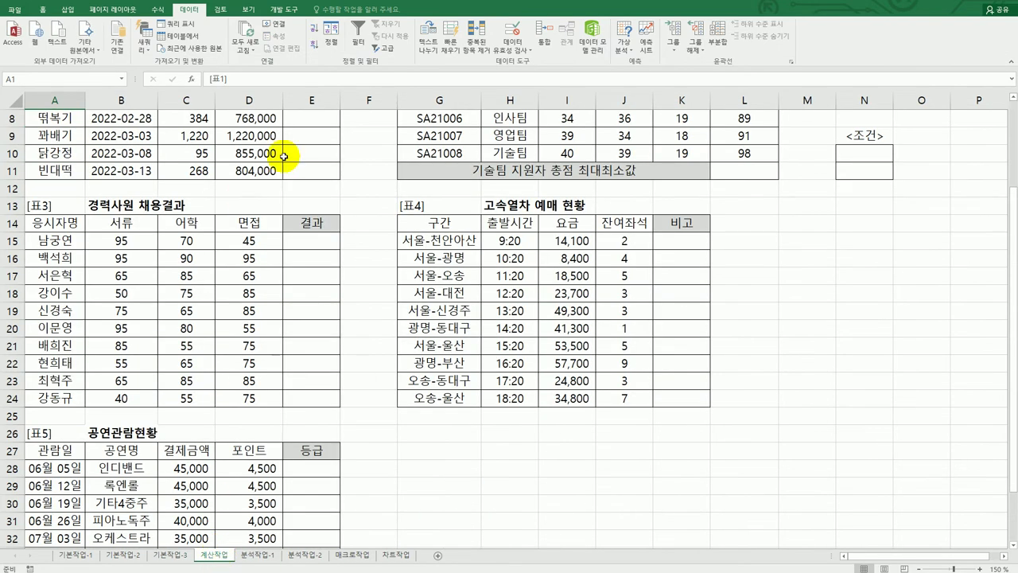
pyautogui.hotkey('alt', 'Tab')
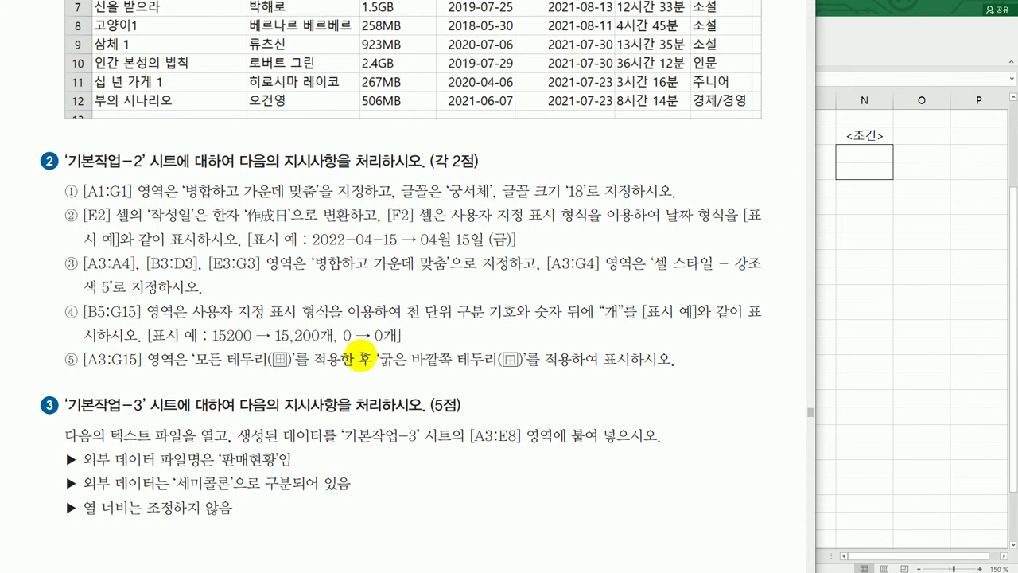
pyautogui.scroll(-10, 397, 279)
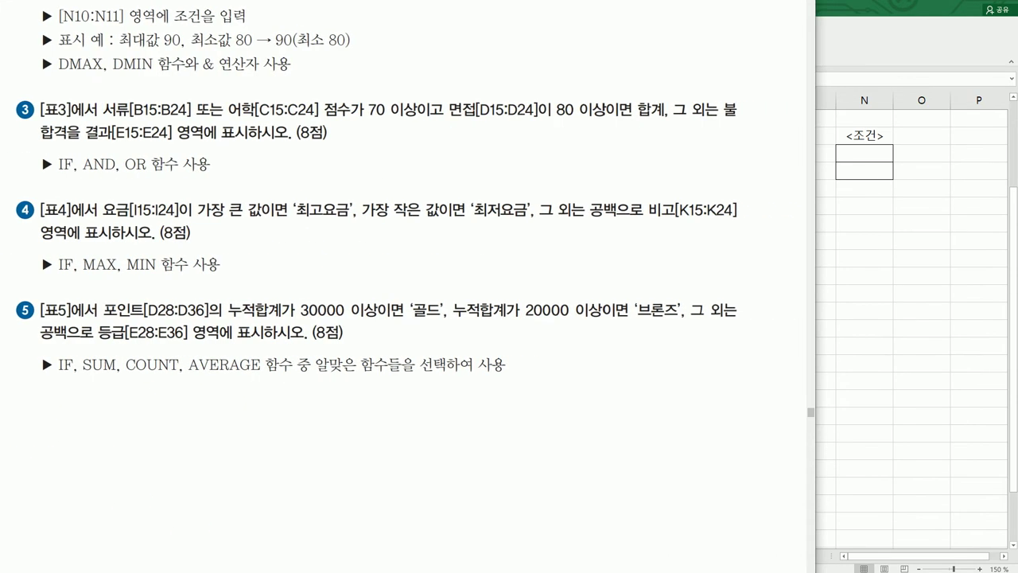
pyautogui.scroll(5, 398, 278)
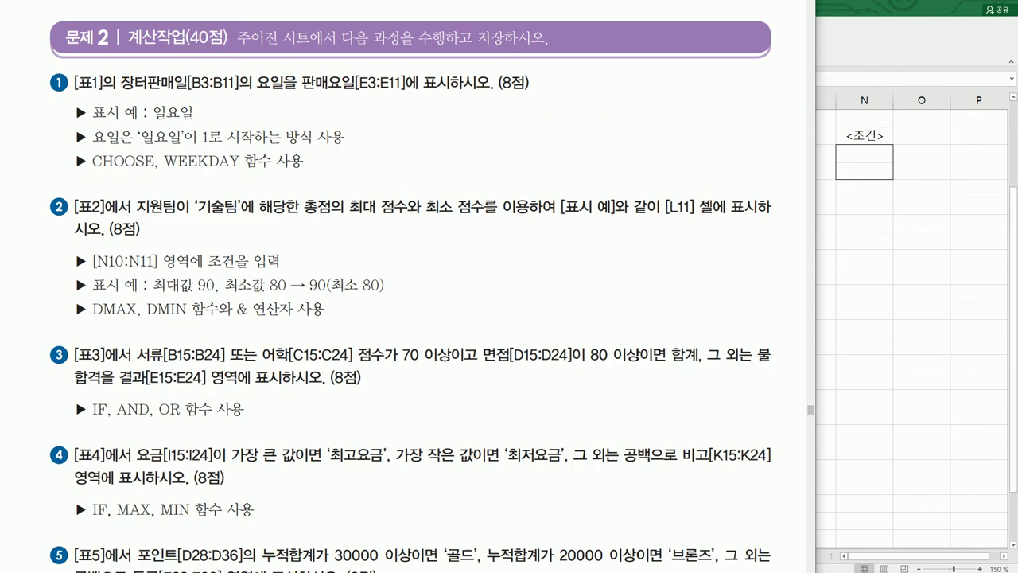
pyautogui.hscroll(1, 398, 278)
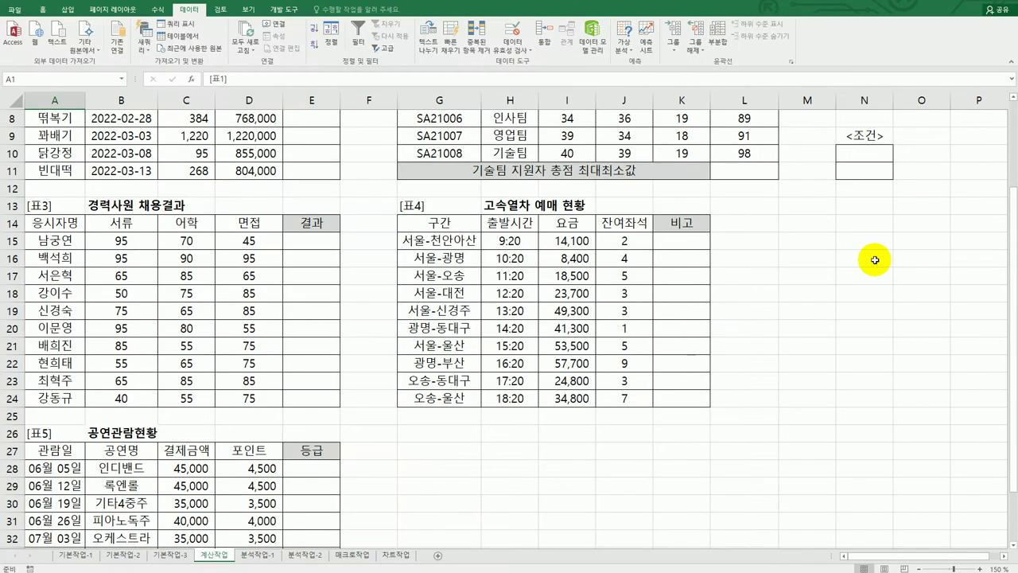
pyautogui.scroll(3, 891, 278)
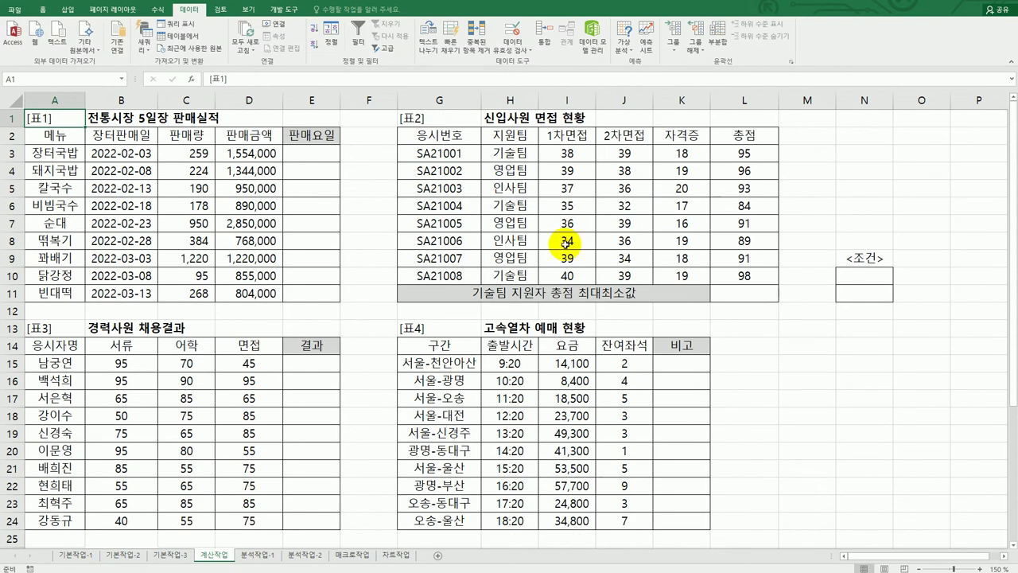
# Enter =WEEKDAY(B3,1) in E3 of the 판매요일 column and copy the formula down to E11
pyautogui.click(318, 151)
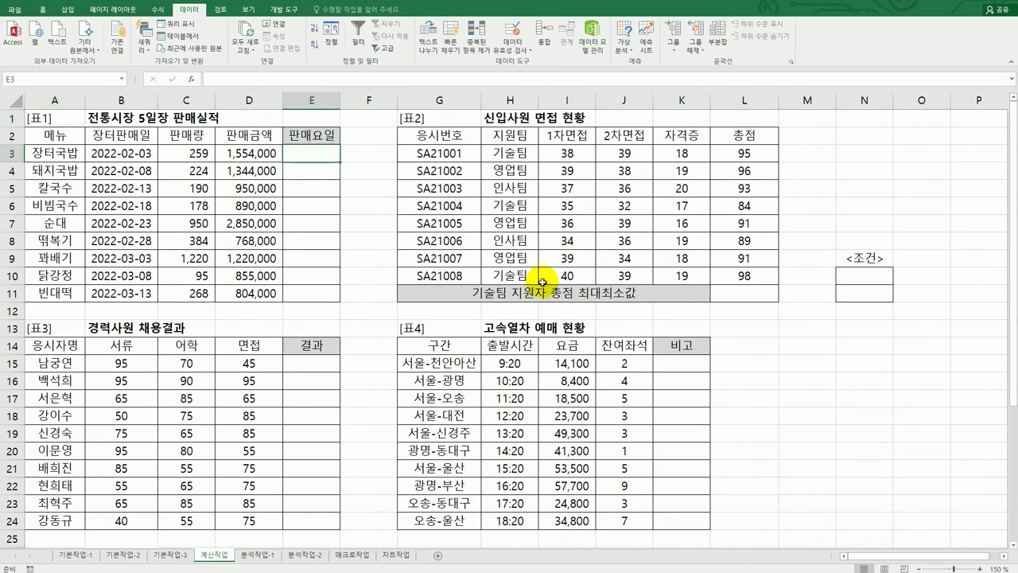
pyautogui.write('=')
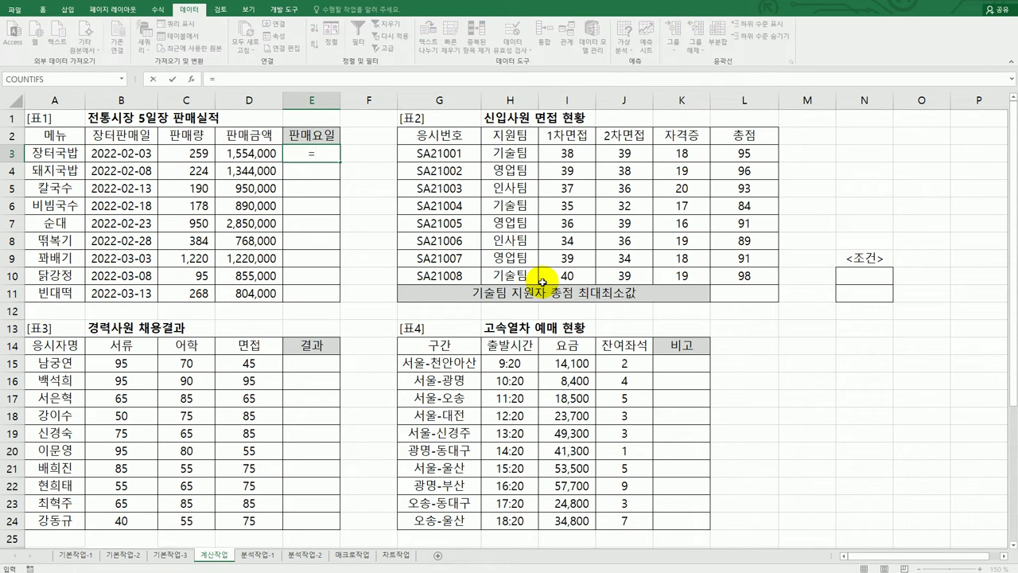
pyautogui.write('we')
pyautogui.press('Down')
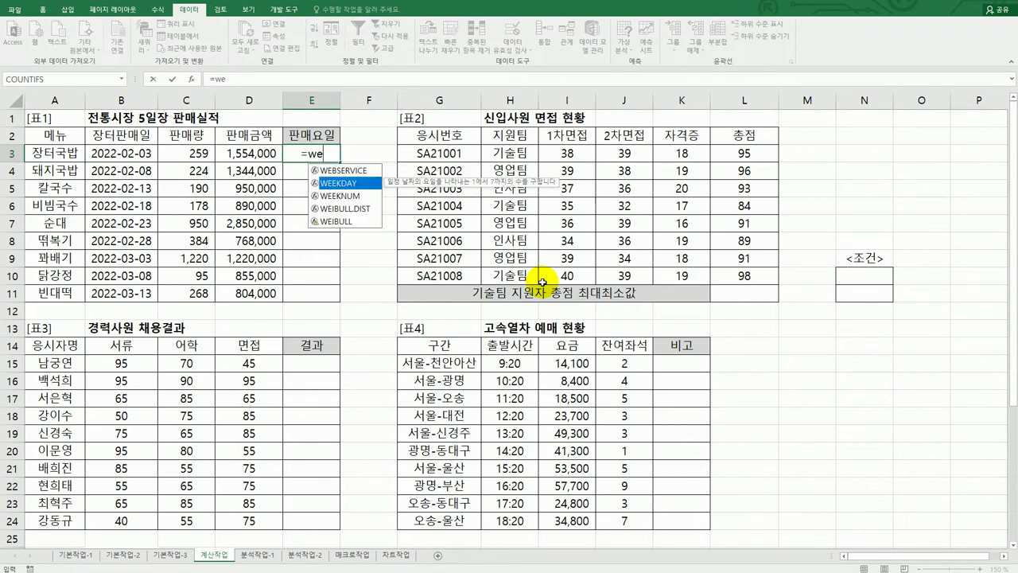
pyautogui.press('Tab')
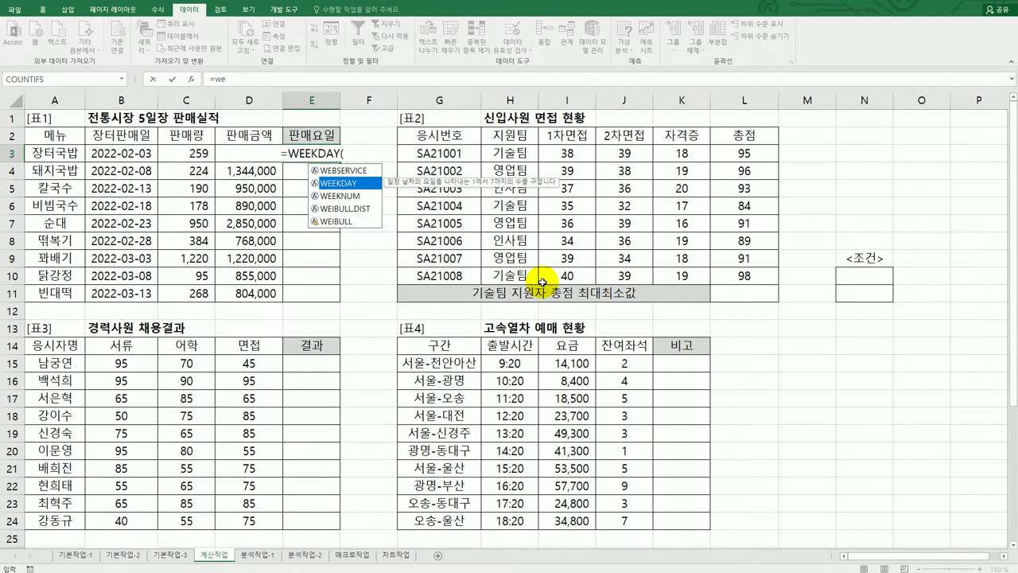
pyautogui.click(146, 152)
pyautogui.write(',')
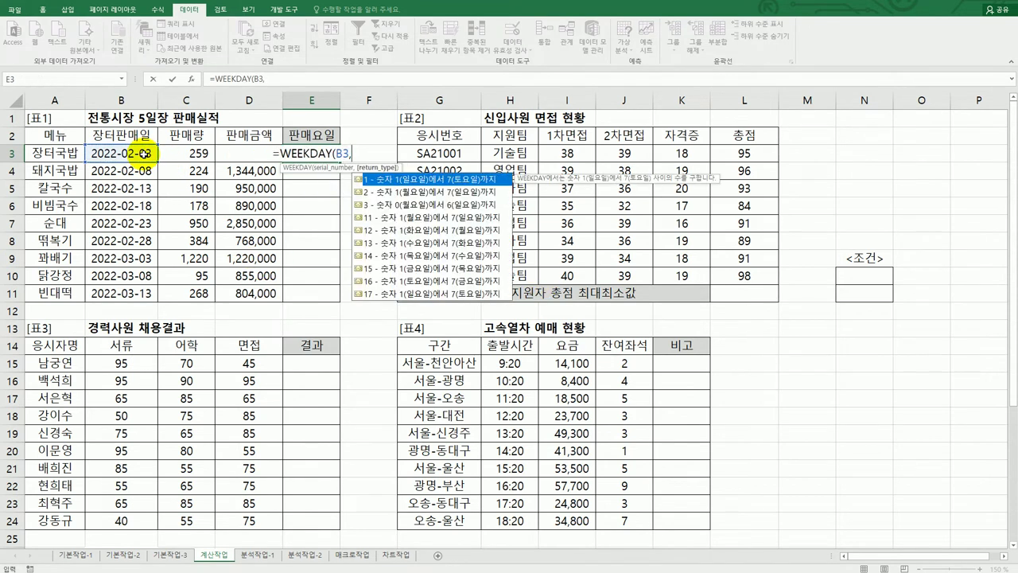
pyautogui.write('1')
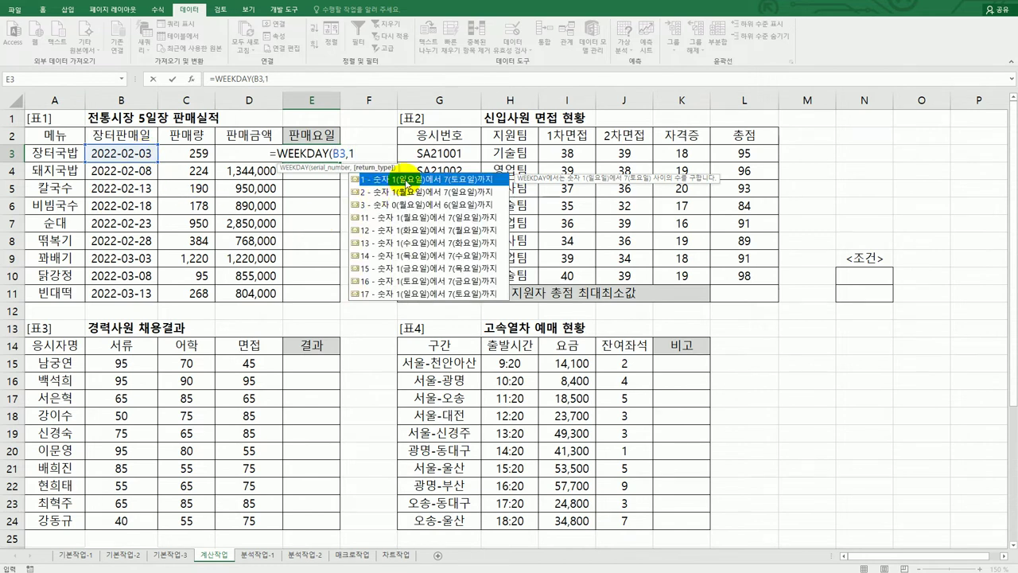
pyautogui.write(')')
pyautogui.press('Return')
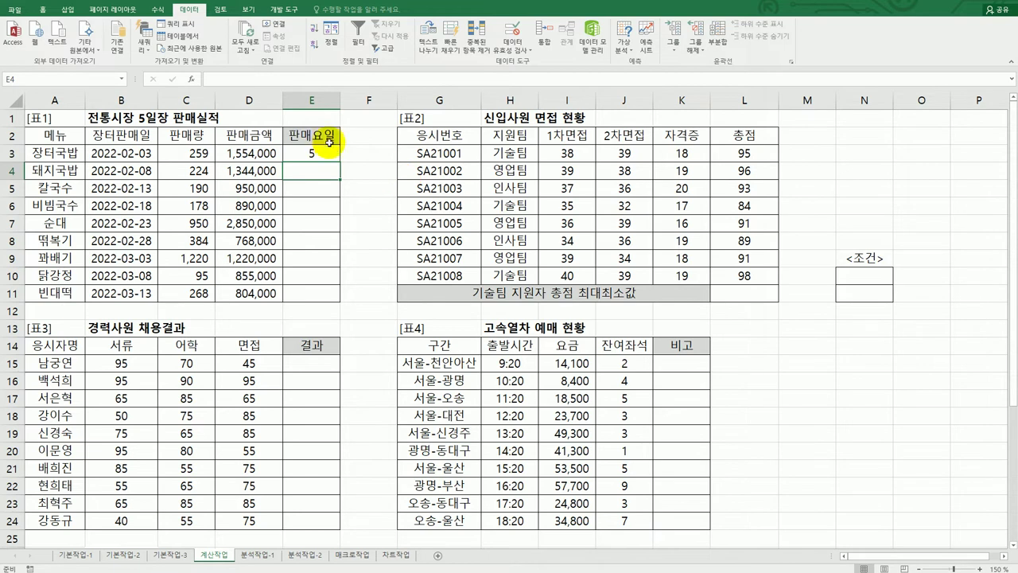
pyautogui.click(326, 155)
pyautogui.moveTo(341, 162); pyautogui.dragTo(336, 301)
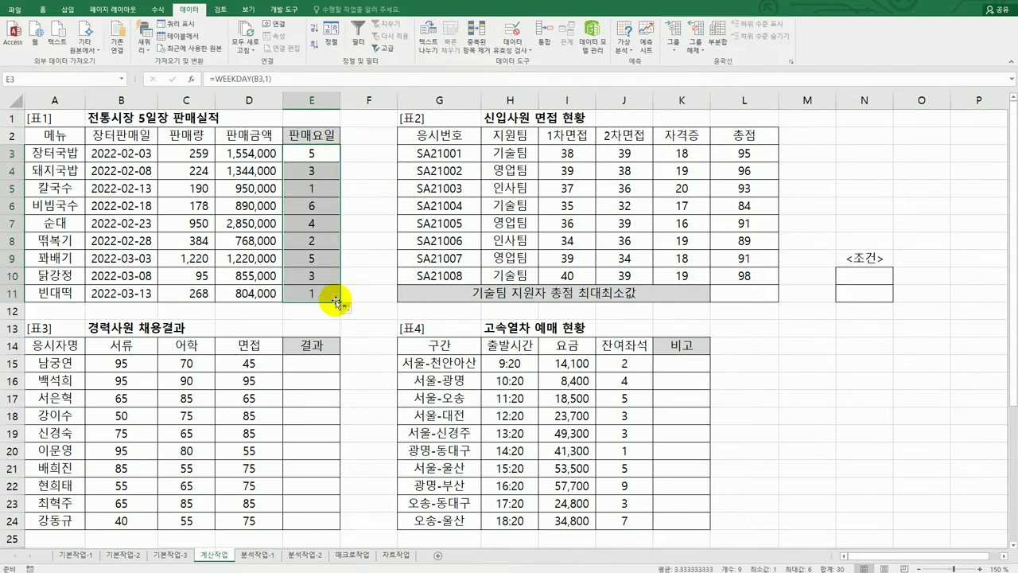
# Wrap the WEEKDAY(B3,1) formula in E3 in a CHOOSE function and open its function arguments
pyautogui.click(306, 149)
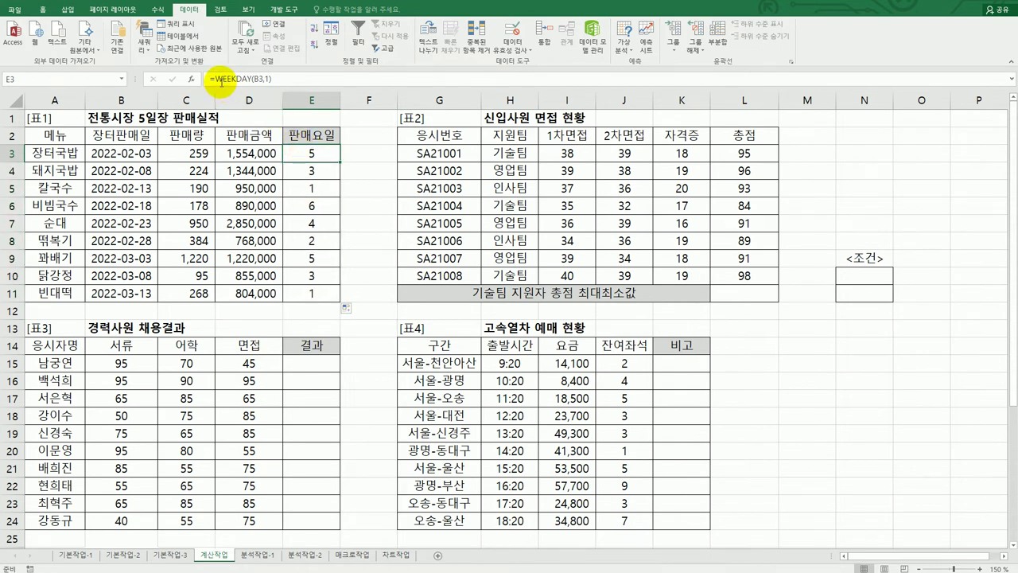
pyautogui.doubleClick(296, 149)
pyautogui.click(273, 153)
pyautogui.write('choo')
pyautogui.press('Tab')
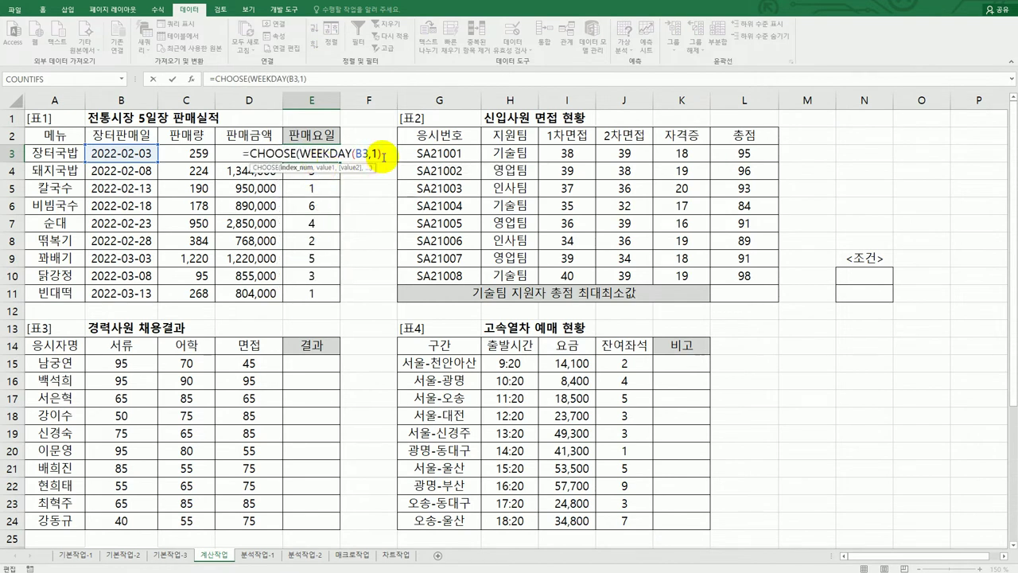
pyautogui.write(',')
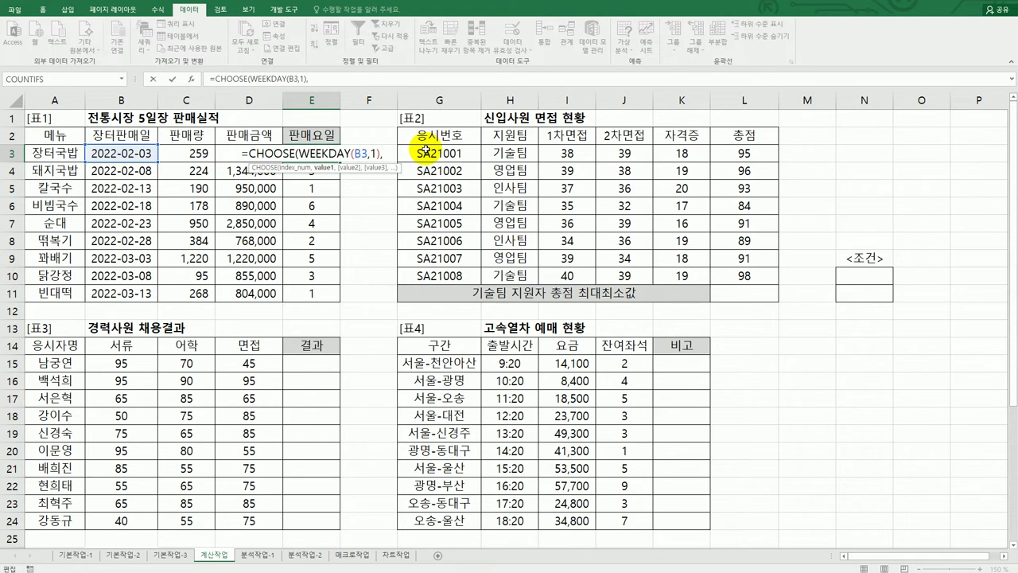
pyautogui.click(191, 79)
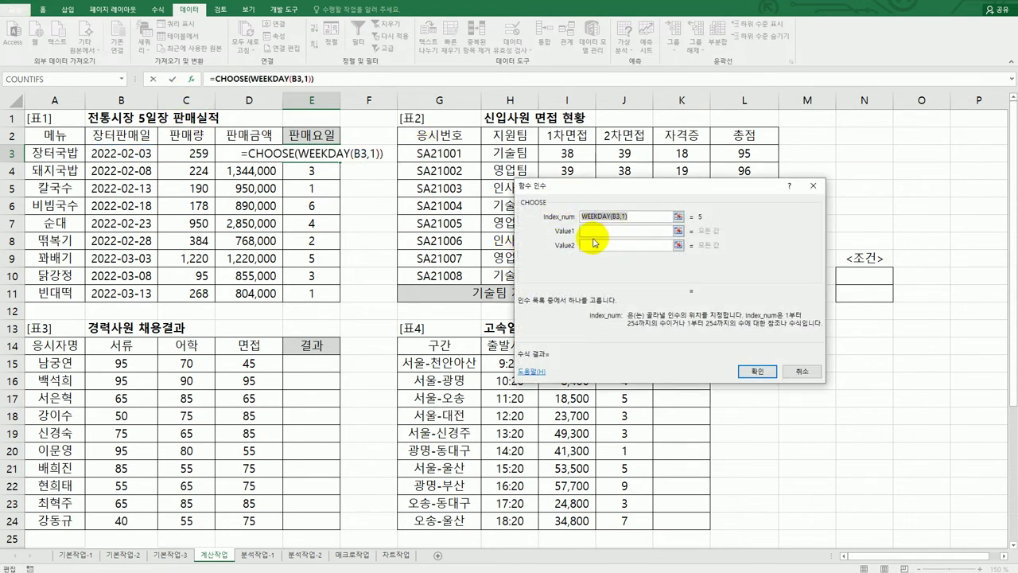
# Set the first three CHOOSE values to 일요일, 월요일 and 화요일
pyautogui.click(601, 230)
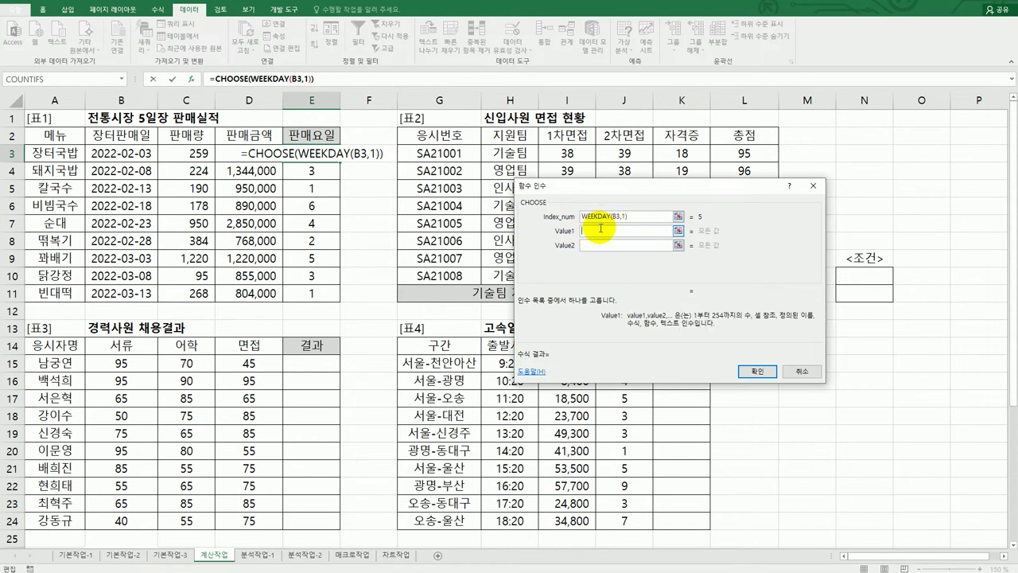
pyautogui.write('dl')
pyautogui.press('BackSpace')
pyautogui.press('BackSpace')
pyautogui.write('이요일')
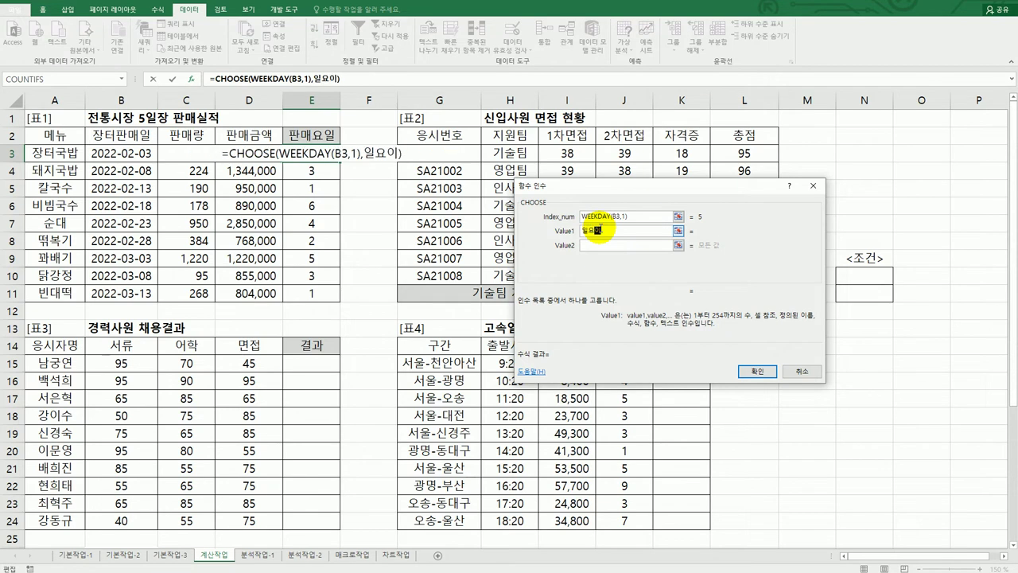
pyautogui.press('Tab')
pyautogui.write('우')
pyautogui.write('요일')
pyautogui.press('Tab')
pyautogui.write('화수율')
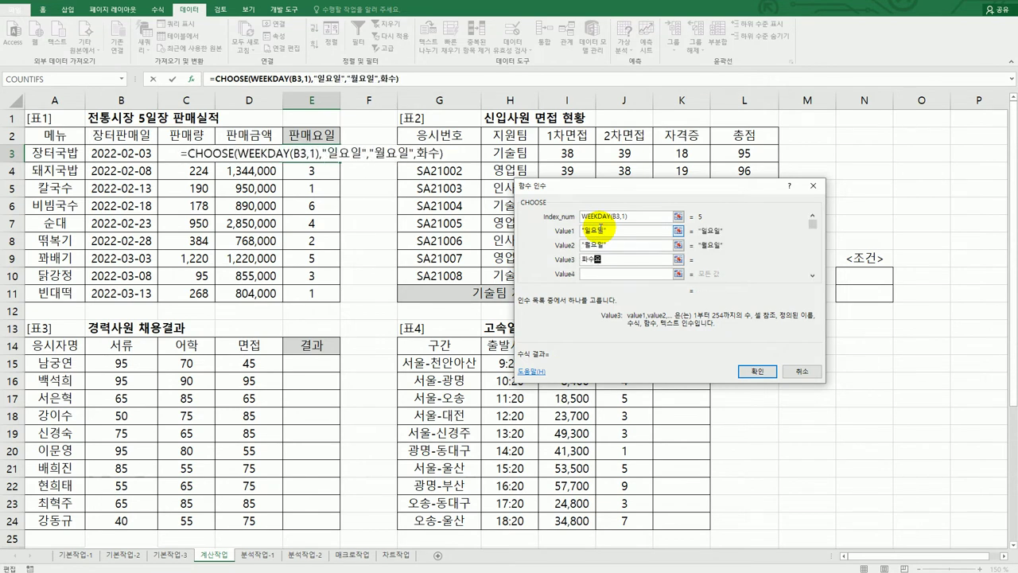
pyautogui.press('BackSpace')
pyautogui.press('BackSpace')
pyautogui.write('요일')
pyautogui.press('Tab')
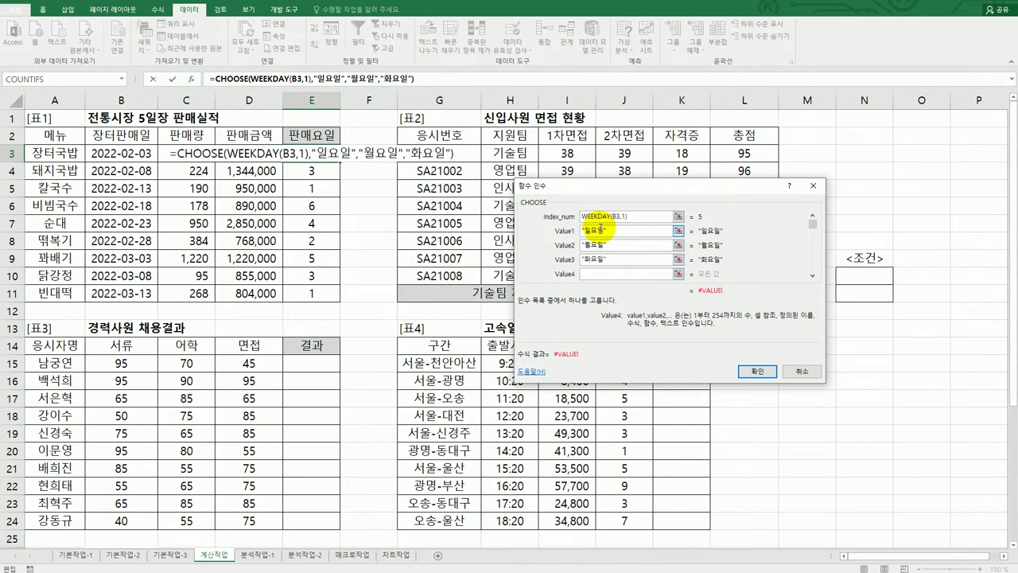
# Set CHOOSE values four to seven to 수요일, 목요일, 금요일 and 토요일, and copy the completed formula from E3 down to E11
pyautogui.write('수요일')
pyautogui.press('Tab')
pyautogui.write('목요일')
pyautogui.press('Tab')
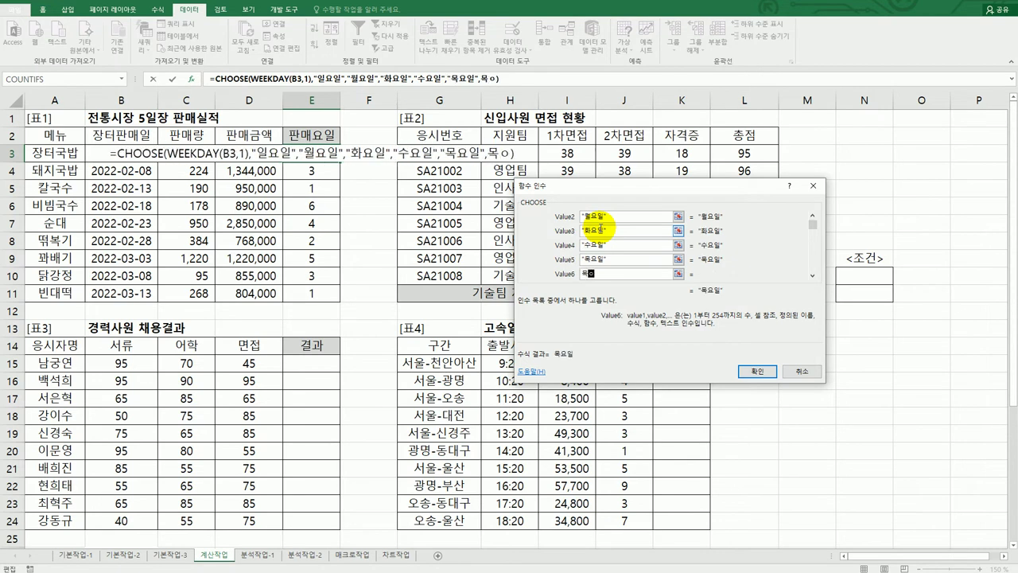
pyautogui.write('금요일')
pyautogui.press('Tab')
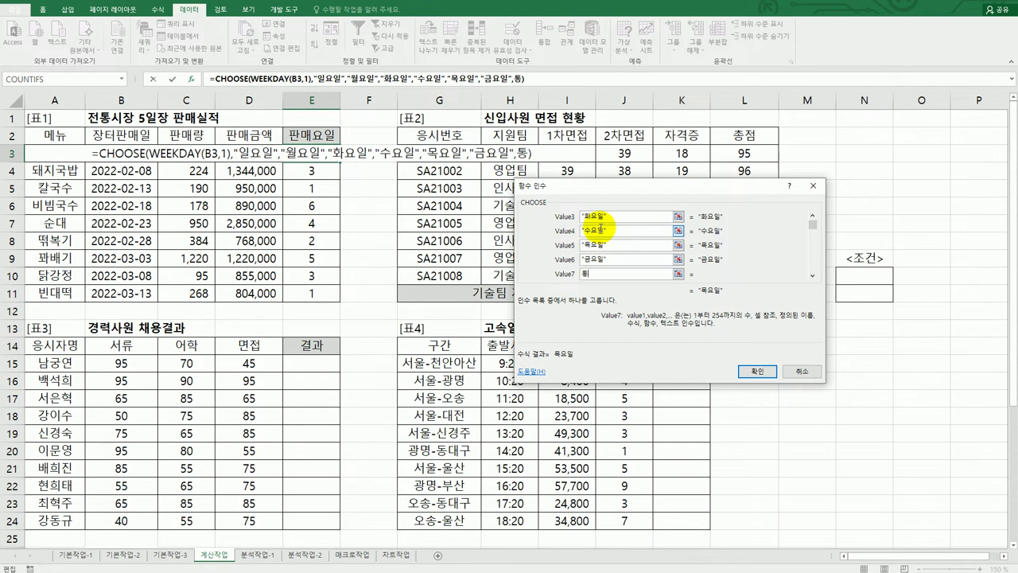
pyautogui.write('토요일')
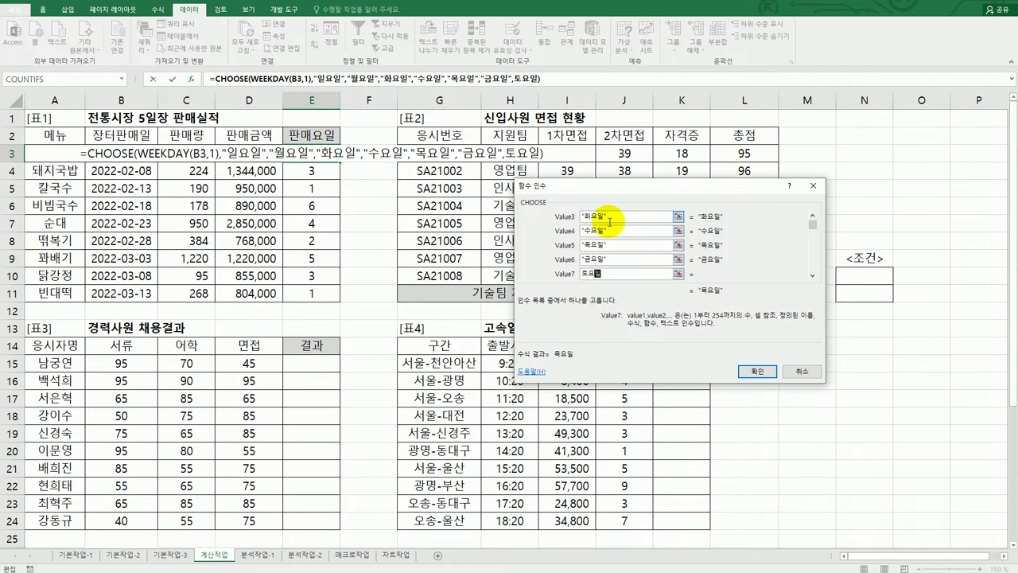
pyautogui.click(756, 371)
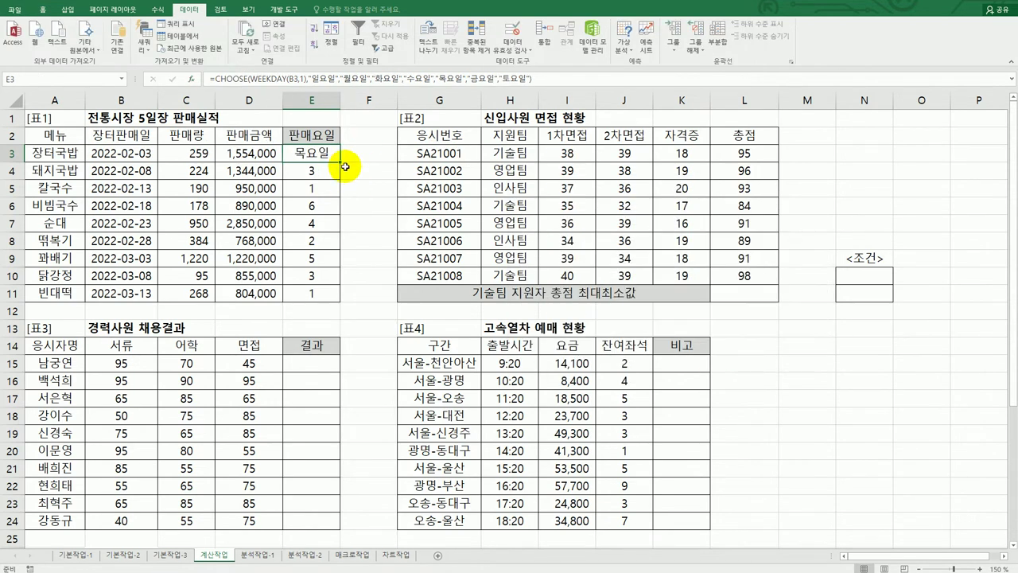
pyautogui.moveTo(340, 162); pyautogui.dragTo(318, 294)
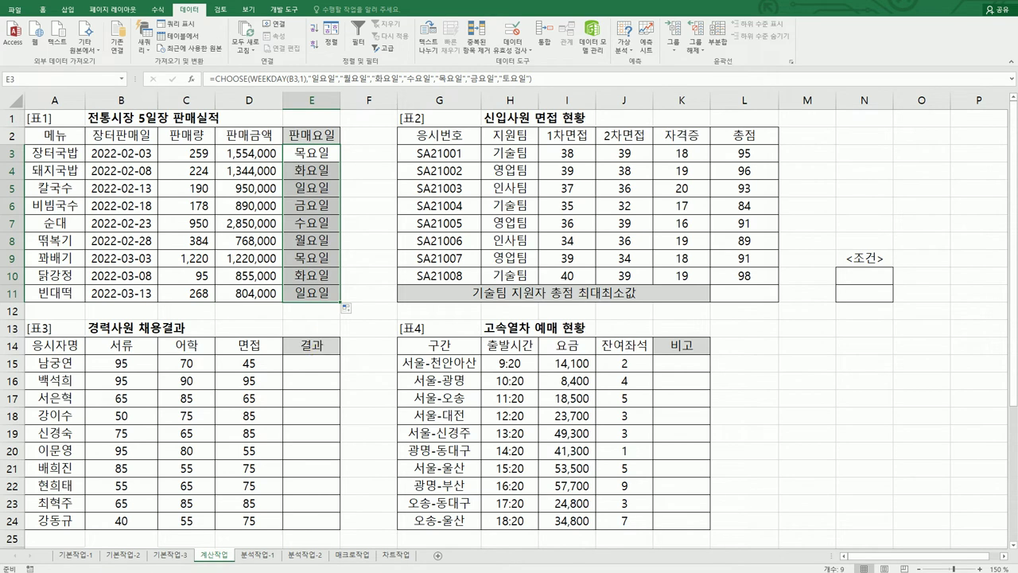
# Check task 2 in the exam document and copy the 지원팀 header and 기술팀 entry from H2:H3 into the condition cells N10:N11
pyautogui.hotkey('alt', 'Tab')
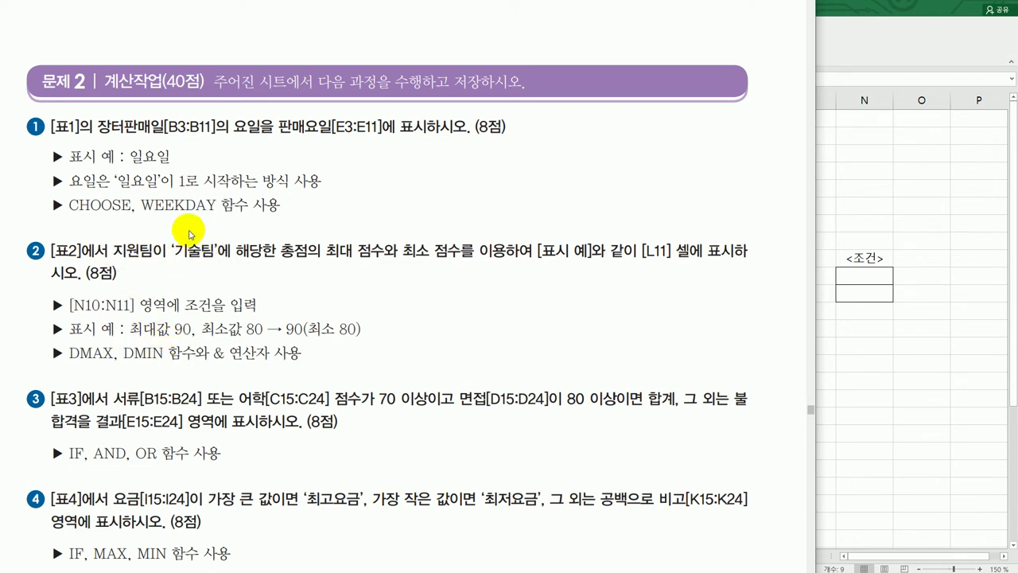
pyautogui.click(818, 403)
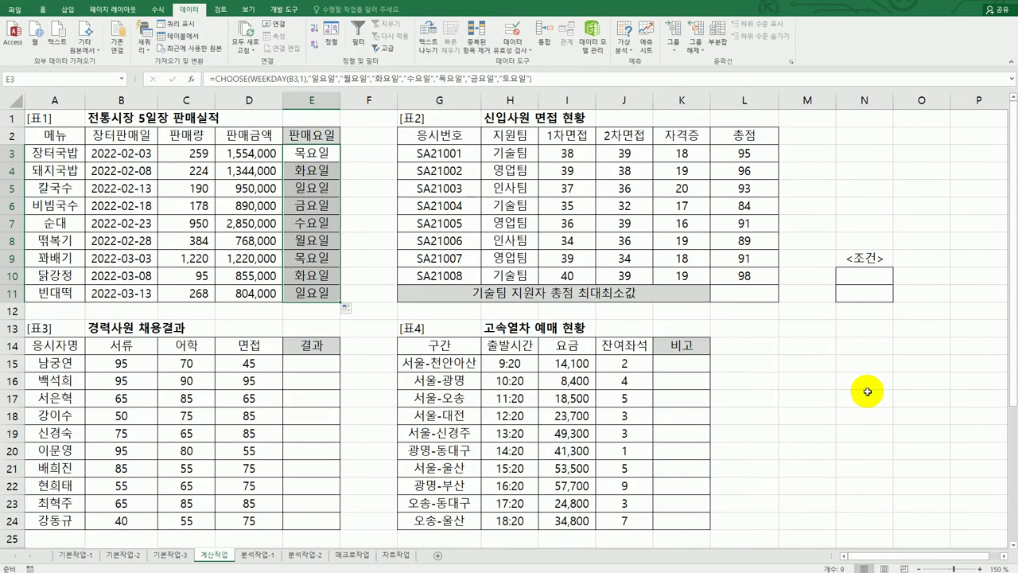
pyautogui.click(513, 136)
pyautogui.keyDown('ctrl'); pyautogui.click(517, 150); pyautogui.keyUp('ctrl')
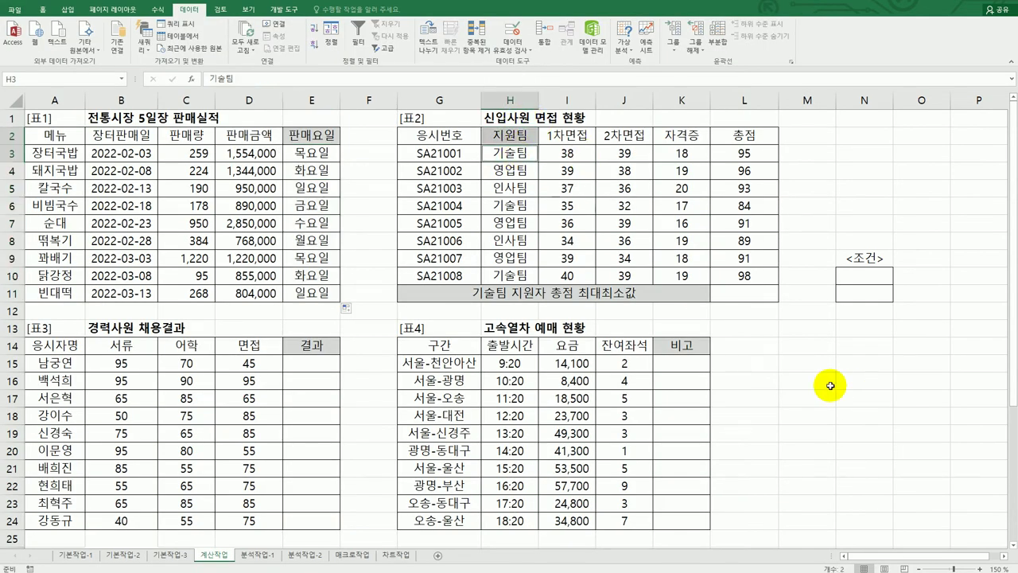
pyautogui.click(865, 274)
pyautogui.write('지원팀 기술팀')
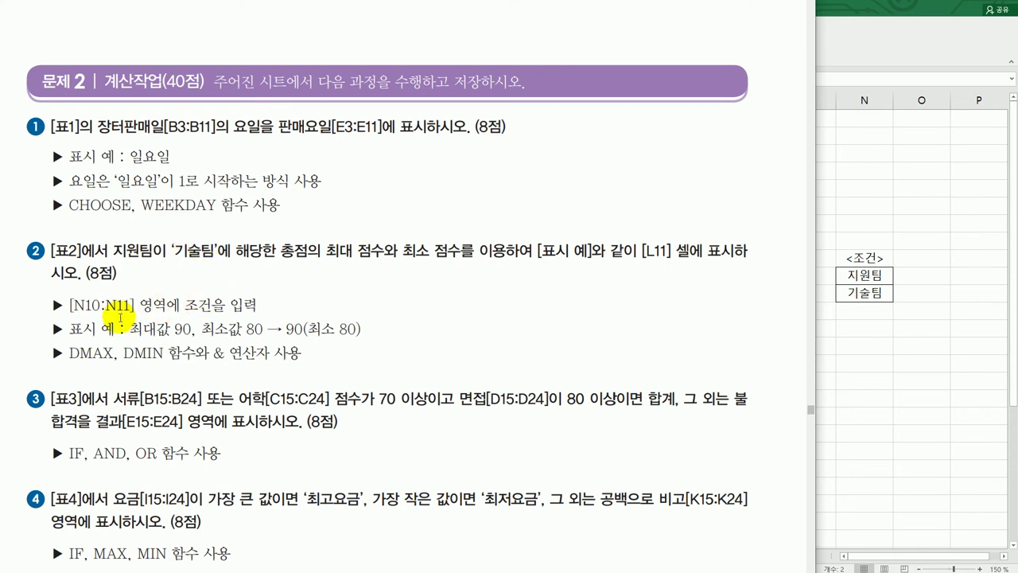
pyautogui.click(852, 390)
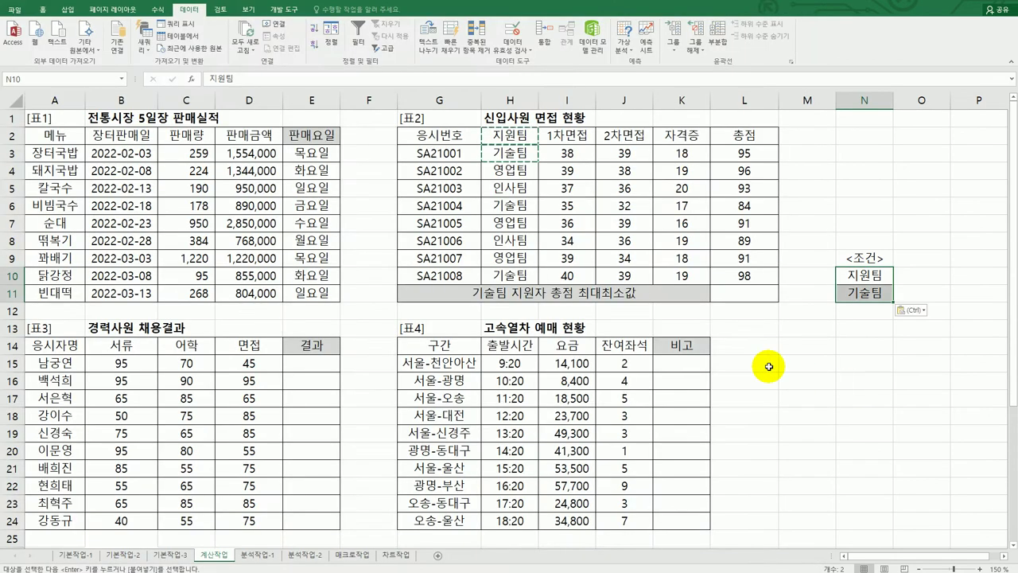
# Enter =DMAX(G2:L10,L2,N10:N11) in L11 for the highest 총점 of the 기술팀 applicants
pyautogui.click(748, 293)
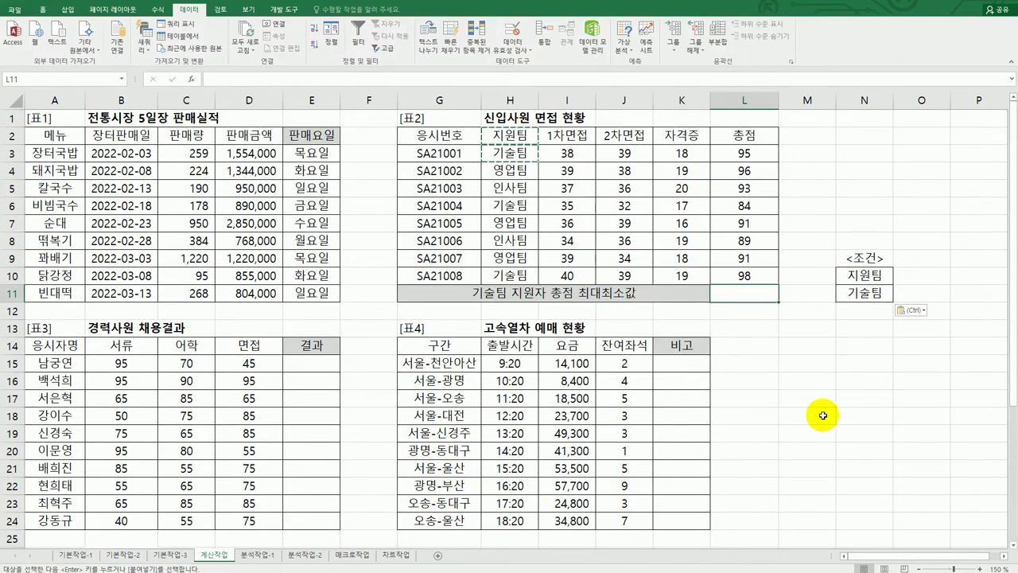
pyautogui.write('=dm')
pyautogui.press('Tab')
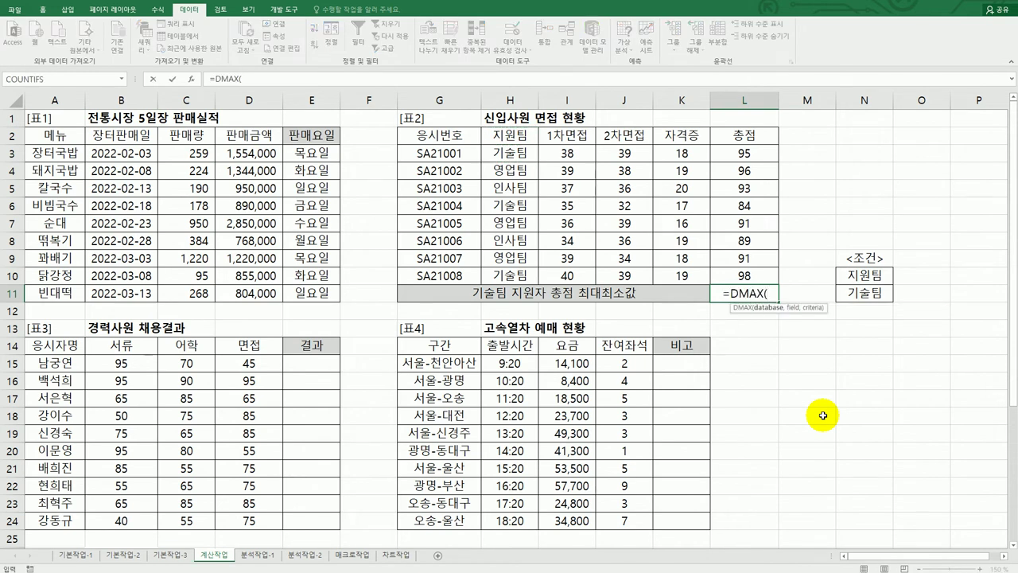
pyautogui.click(439, 134)
pyautogui.moveTo(555, 170); pyautogui.dragTo(727, 277)
pyautogui.write(',')
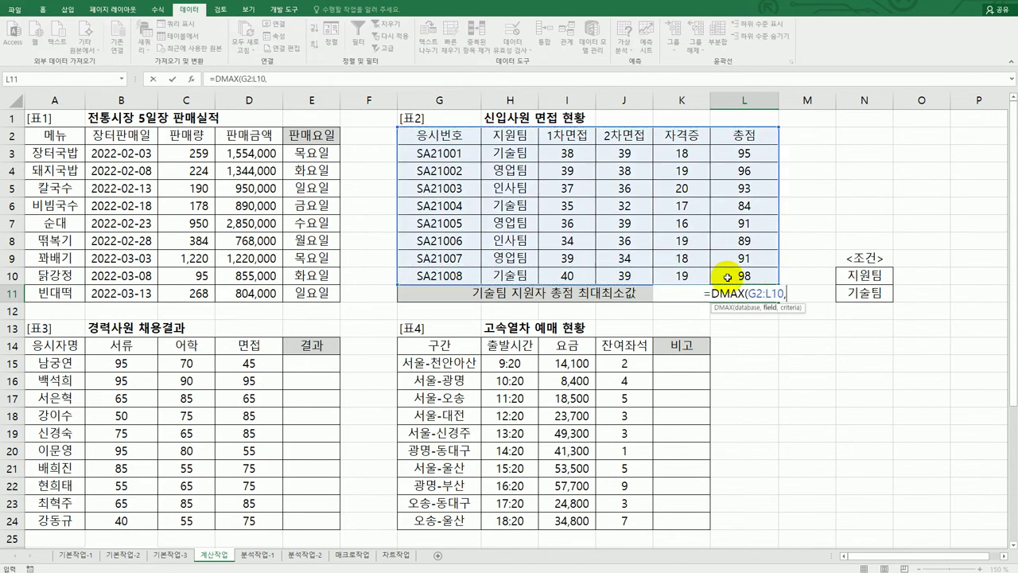
pyautogui.click(747, 138)
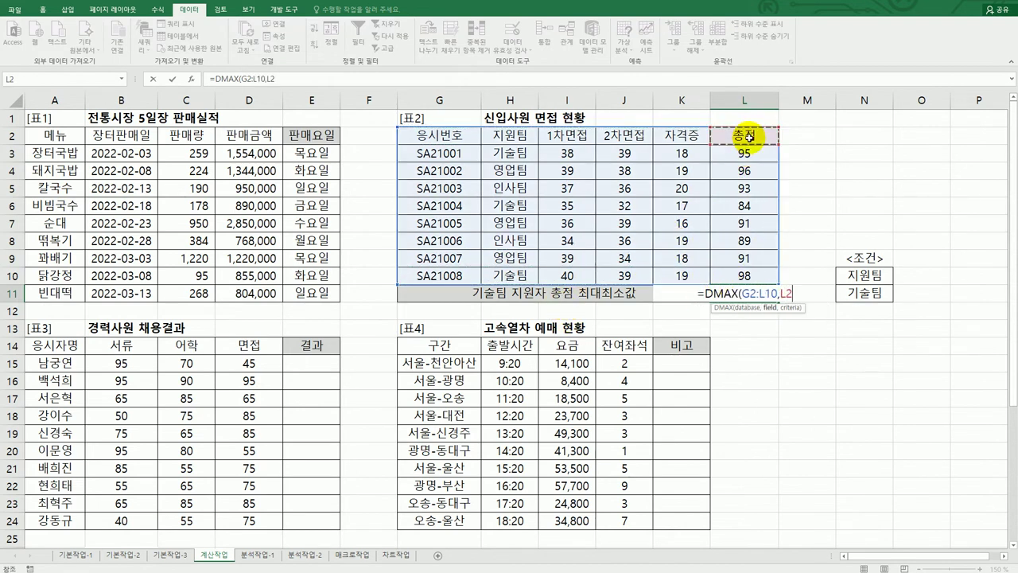
pyautogui.write(',')
pyautogui.moveTo(864, 274); pyautogui.dragTo(874, 292)
pyautogui.write(')')
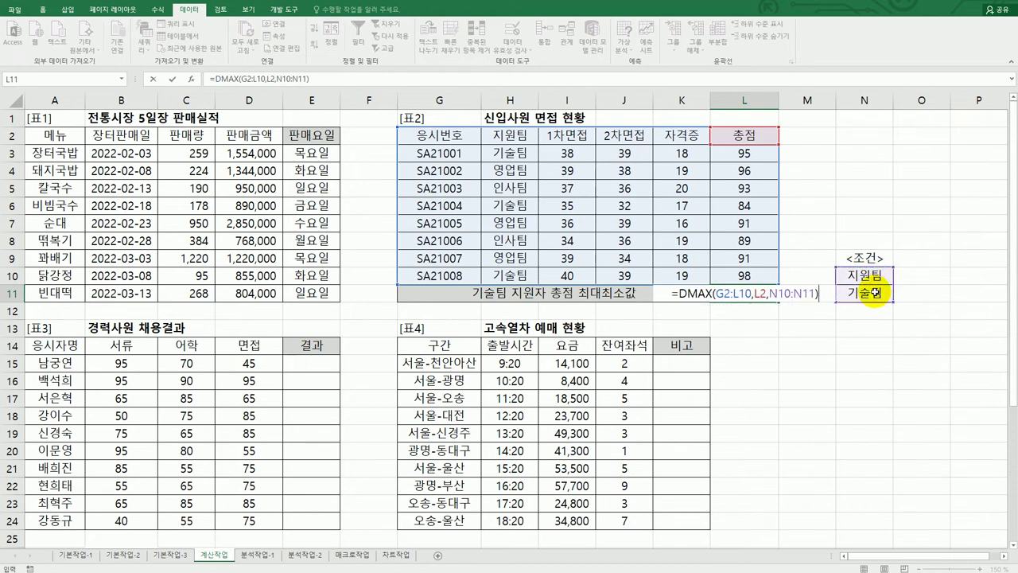
pyautogui.hotkey('ctrl', 'Return')
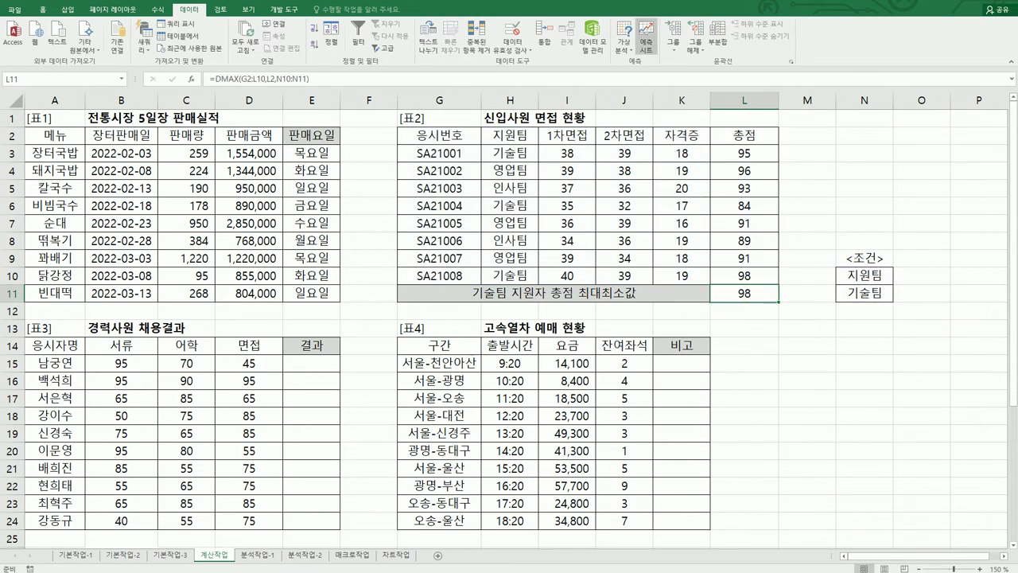
# Check the display example in the exam document and append &"(최소" to the DMAX formula in L11
pyautogui.hotkey('alt', 'Tab')
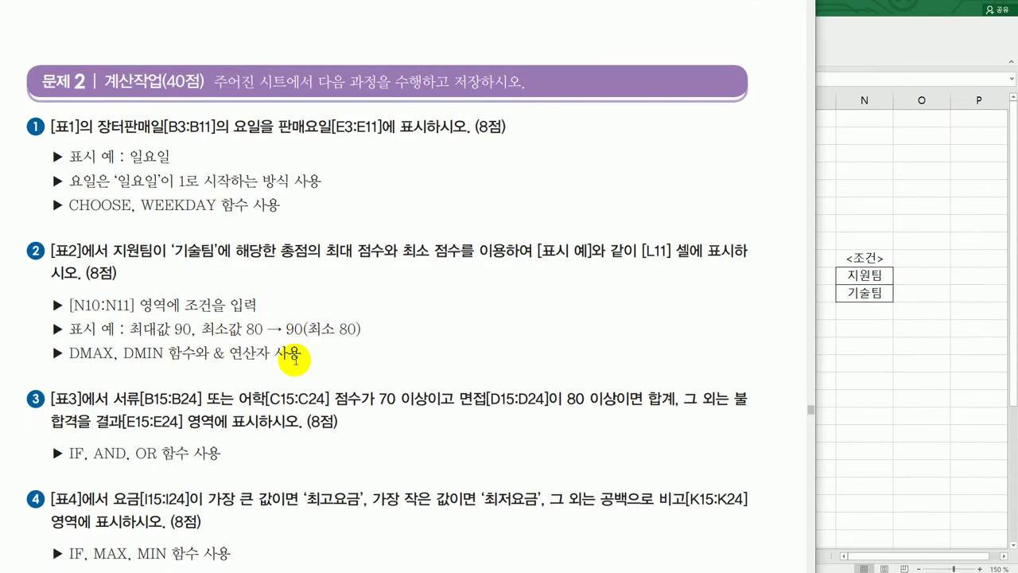
pyautogui.hotkey('alt', 'Tab')
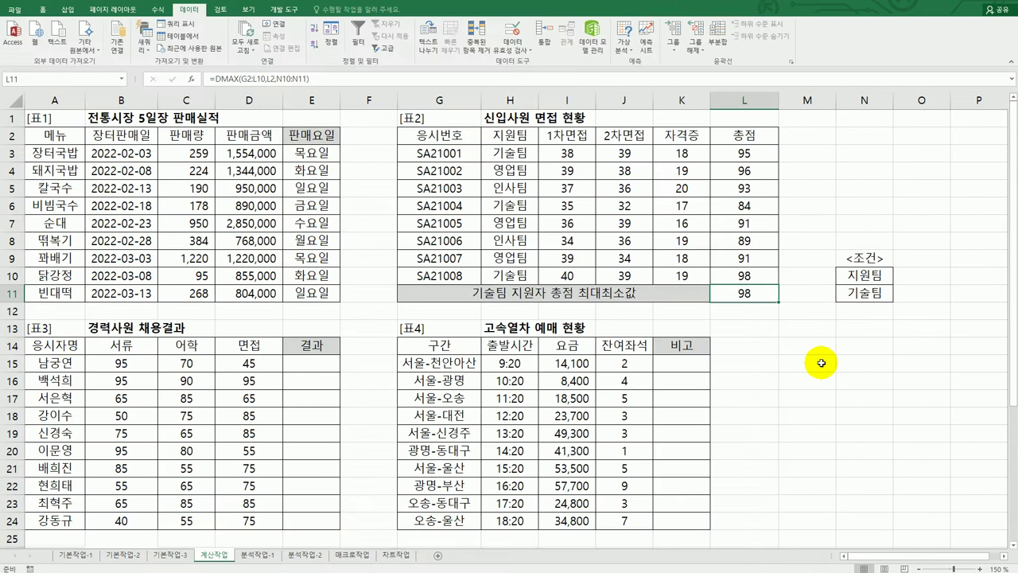
pyautogui.doubleClick(759, 298)
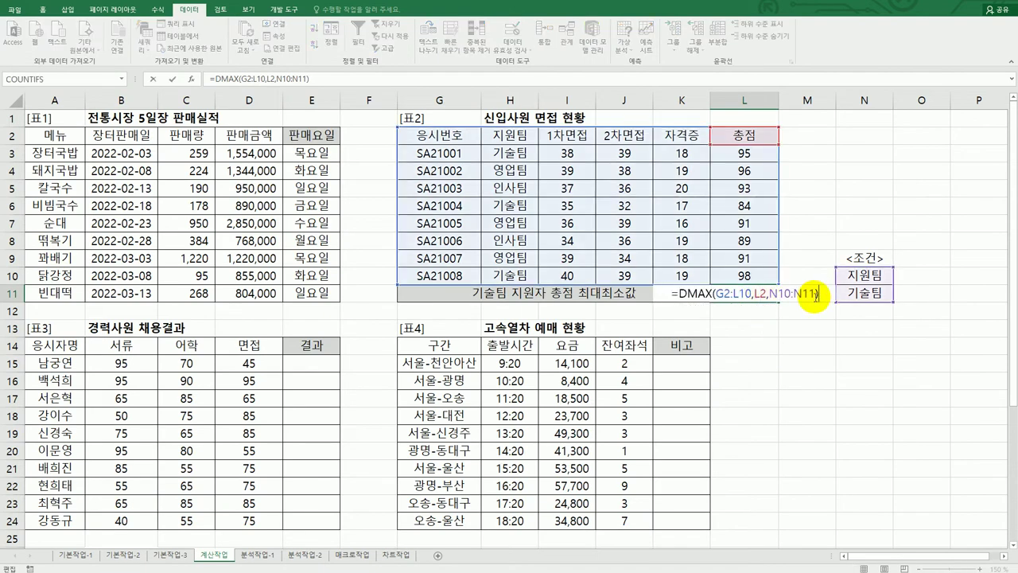
pyautogui.write('&"')
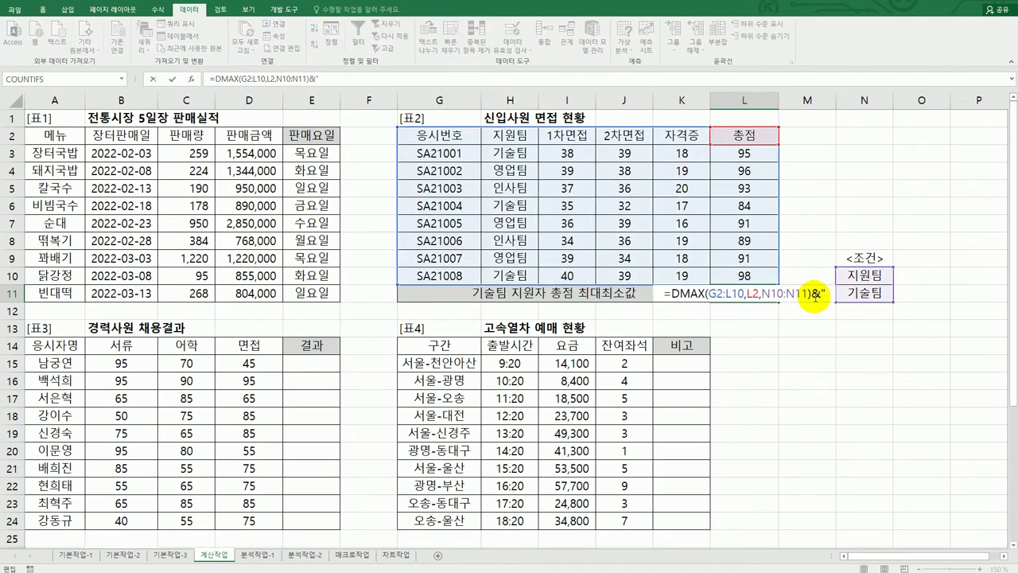
pyautogui.write('(조')
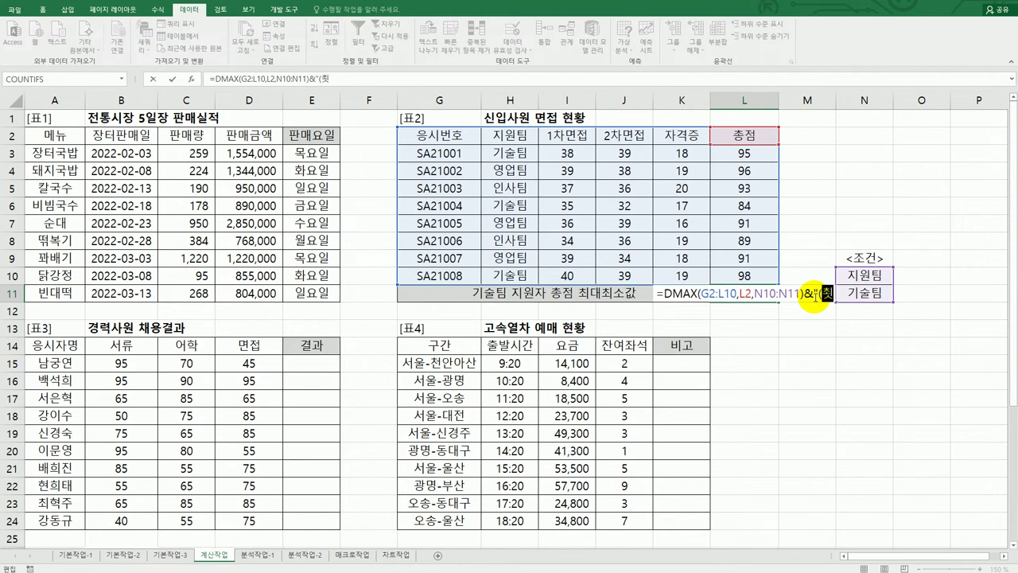
pyautogui.write('소"')
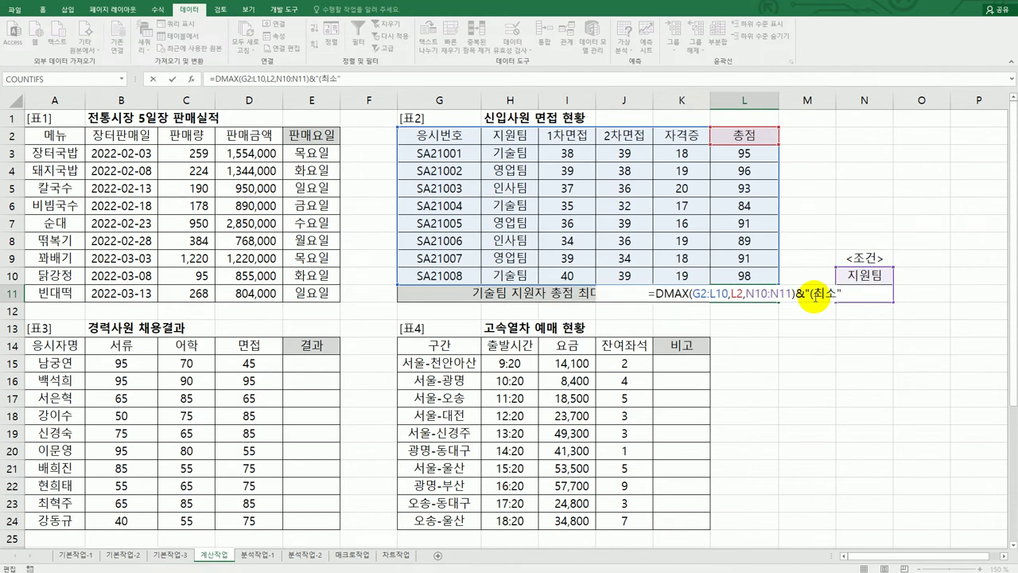
pyautogui.hotkey('ctrl', 'Return')
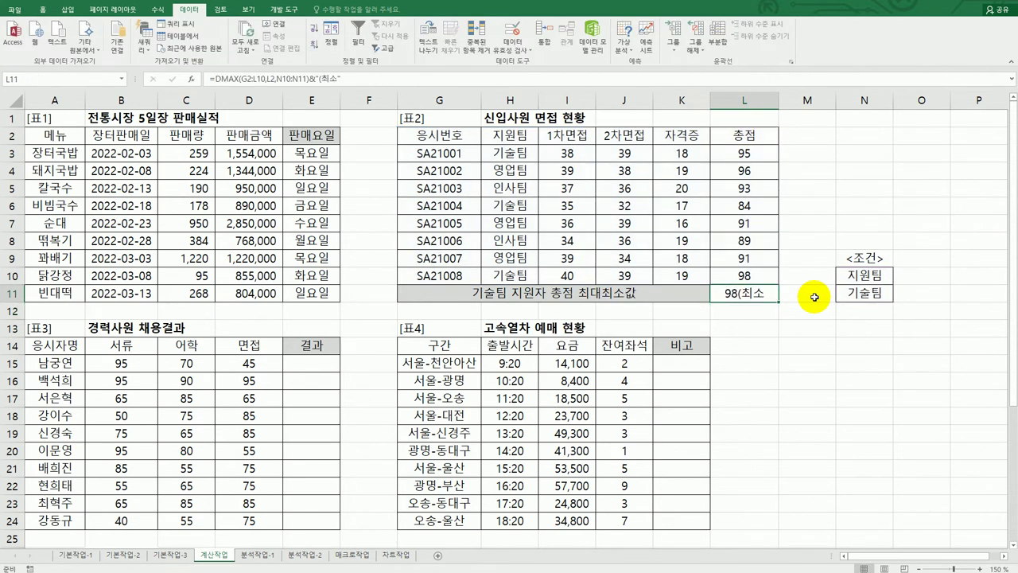
# Append &DMIN(G2:L10,L2,N10:N11) to the end of the formula in L11
pyautogui.doubleClick(753, 293)
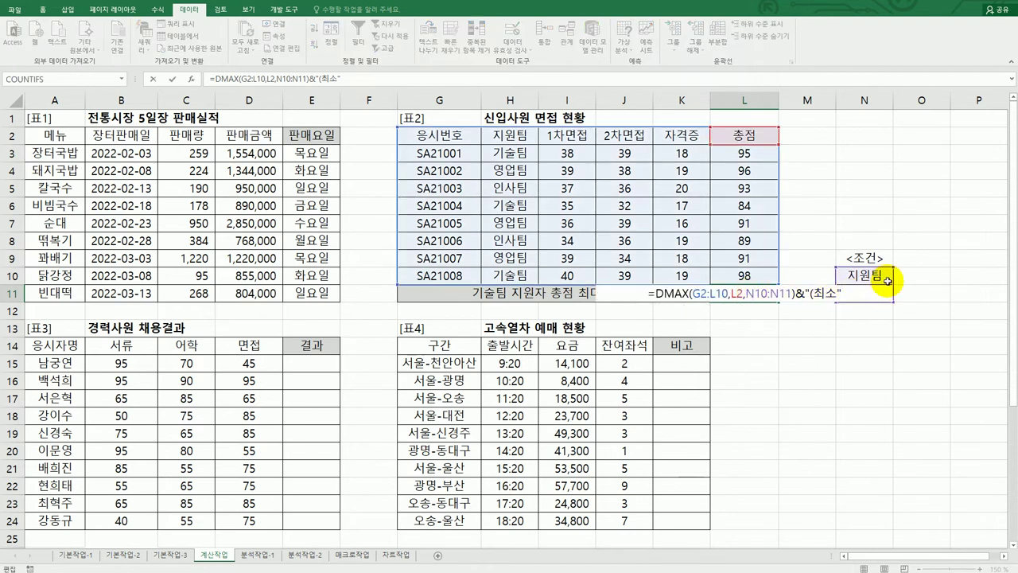
pyautogui.write('&ㅇ')
pyautogui.press('BackSpace')
pyautogui.write('dmin')
pyautogui.press('Tab')
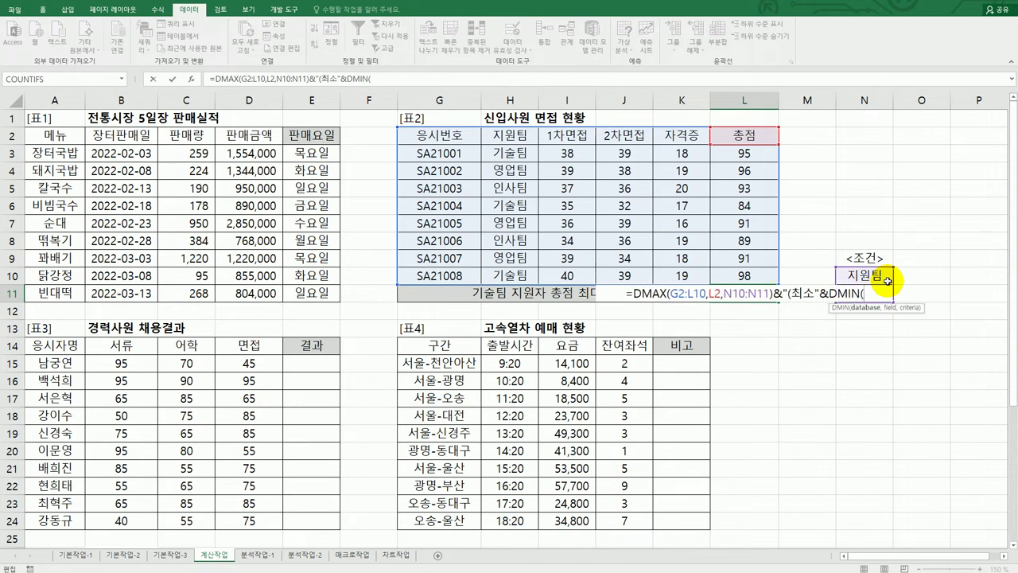
pyautogui.moveTo(433, 134); pyautogui.dragTo(744, 275)
pyautogui.write(',')
pyautogui.click(757, 136)
pyautogui.write(',')
pyautogui.click(880, 280)
pyautogui.moveTo(883, 287); pyautogui.dragTo(884, 292)
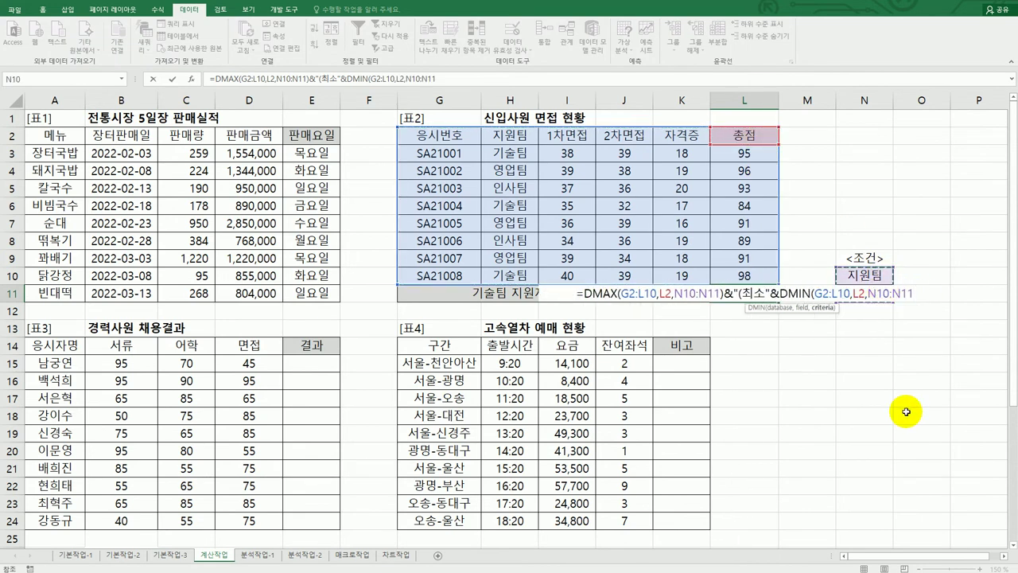
pyautogui.write(')')
pyautogui.hotkey('ctrl', 'Return')
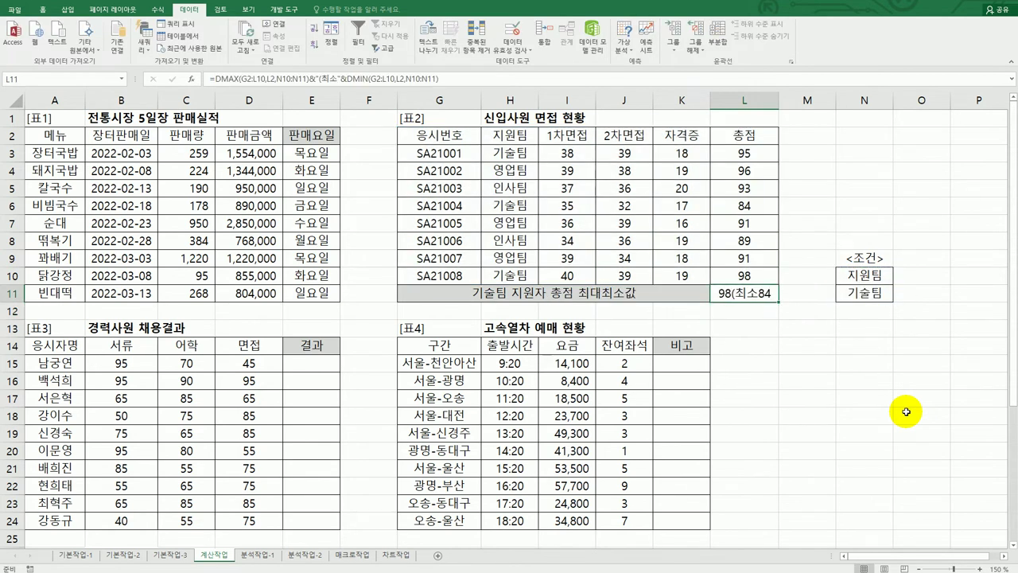
# Append &")" to the end of the DMAX and DMIN formula in L11 to close the parenthesis text
pyautogui.doubleClick(757, 293)
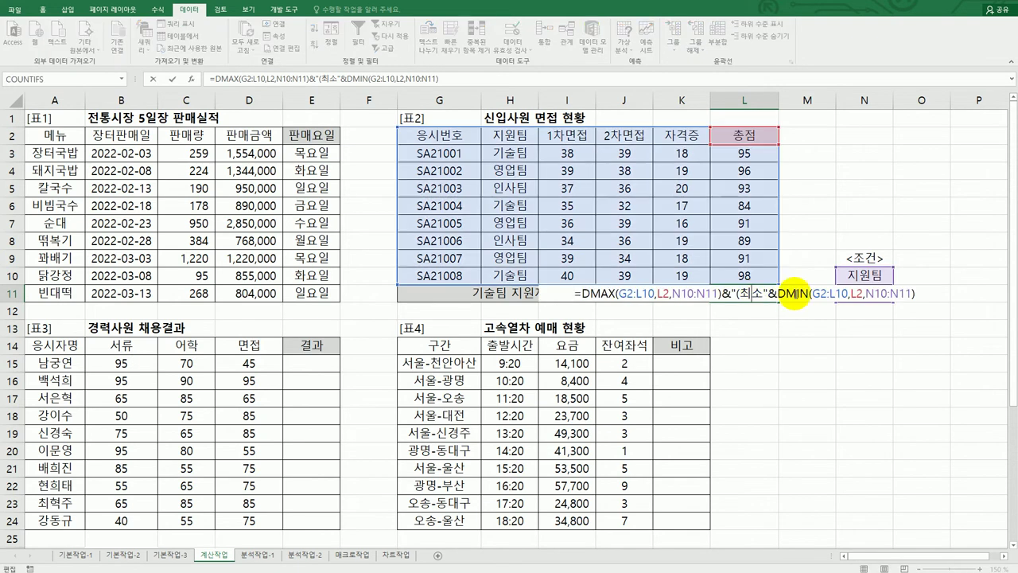
pyautogui.click(927, 294)
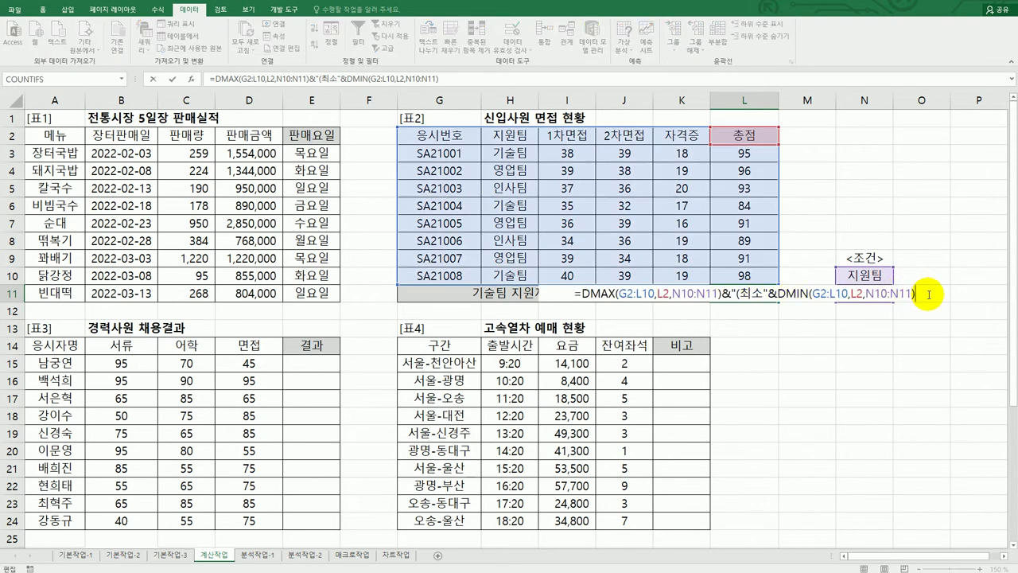
pyautogui.write('&")"')
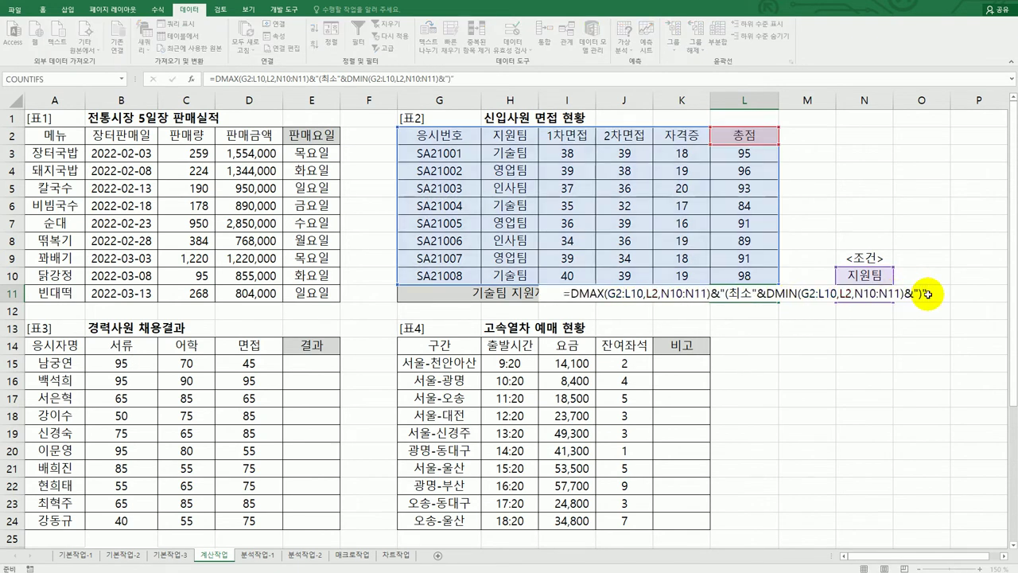
pyautogui.press('Return')
pyautogui.click(762, 293)
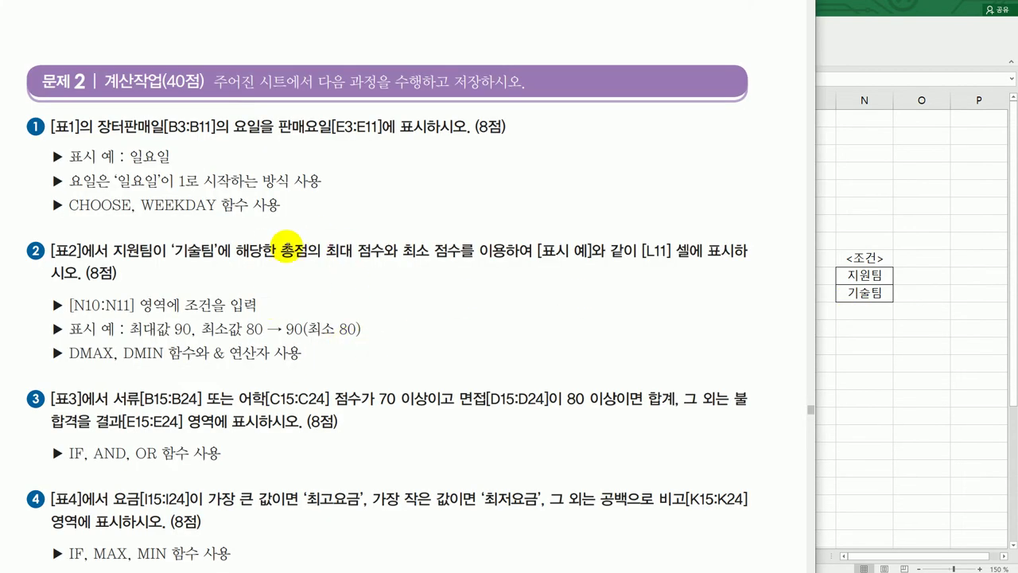
# Read task 3 in the exam document and enter =OR(B15>=70,C15>=70) in E15 of 표3
pyautogui.scroll(-3, 350, 366)
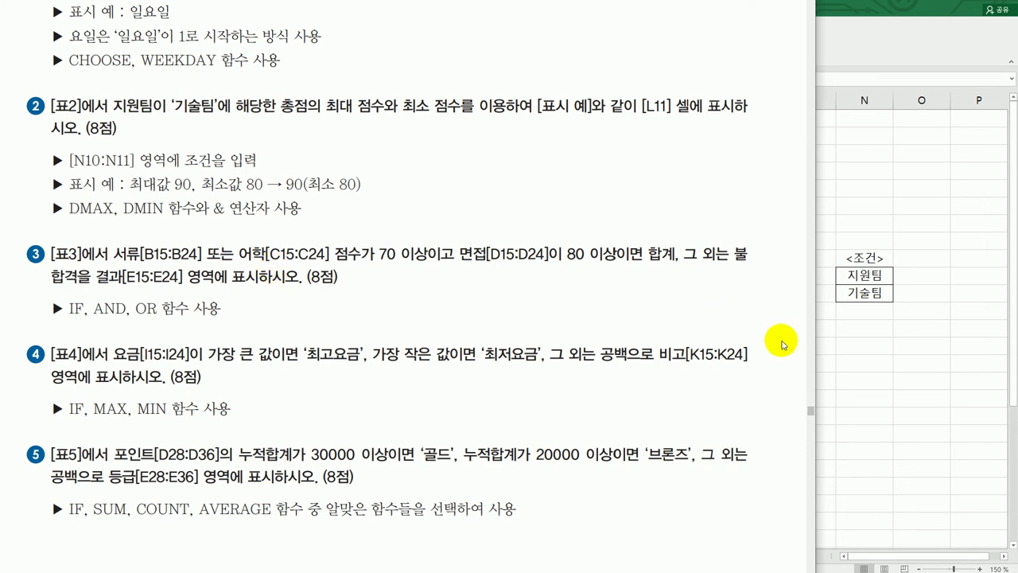
pyautogui.click(856, 387)
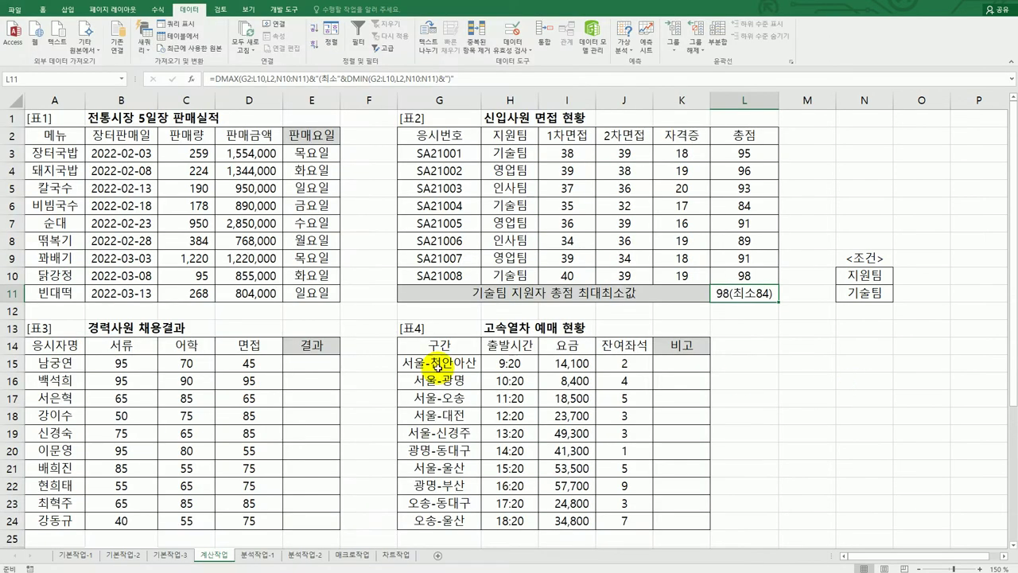
pyautogui.click(327, 363)
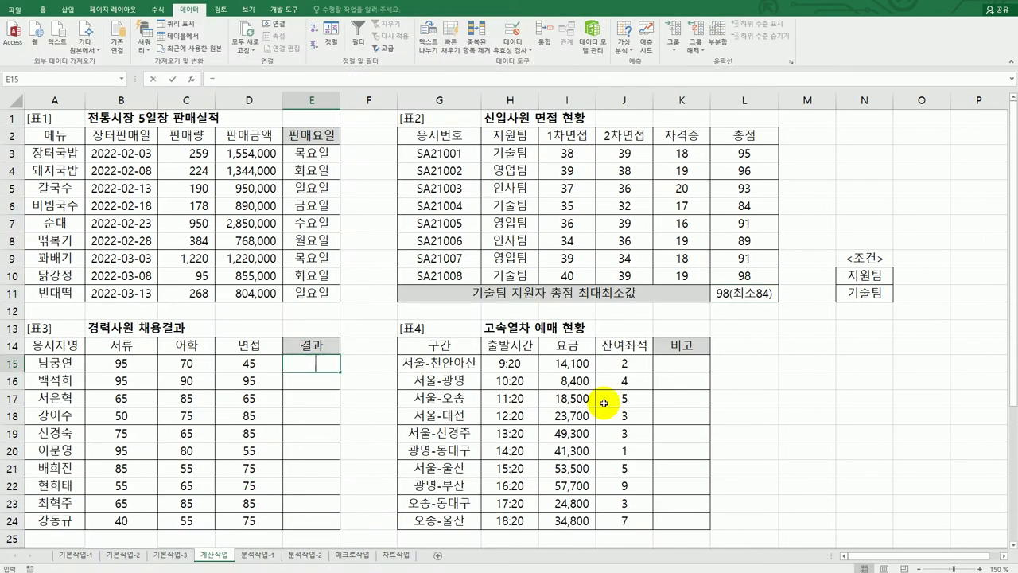
pyautogui.write('=or(')
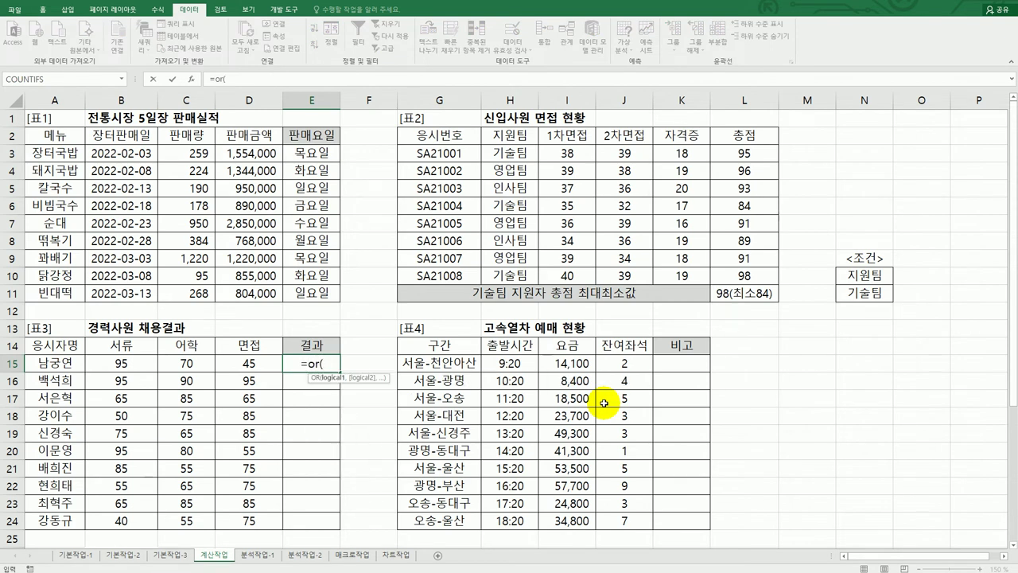
pyautogui.press('Left')
pyautogui.press('Left')
pyautogui.press('Left')
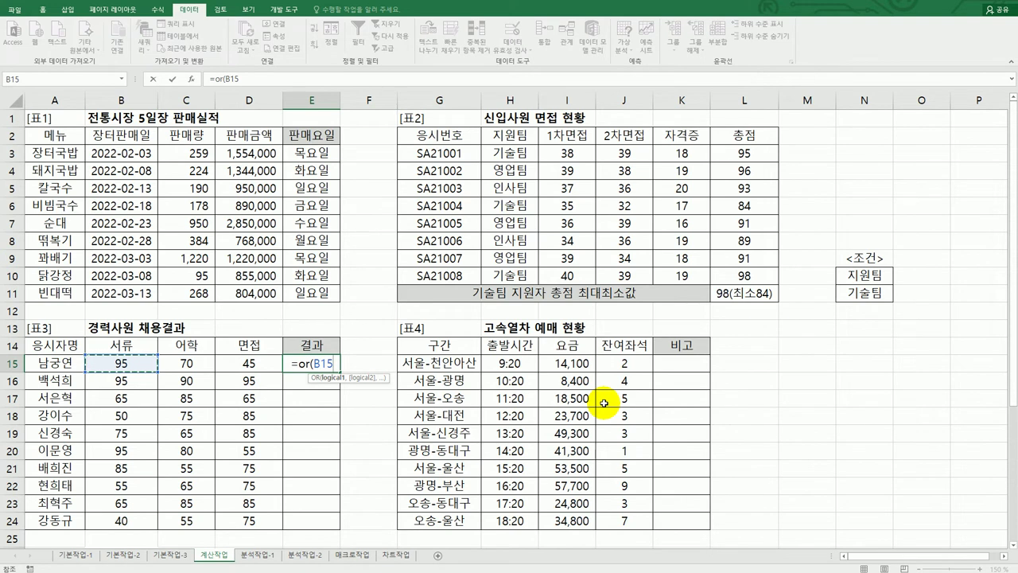
pyautogui.write('>=')
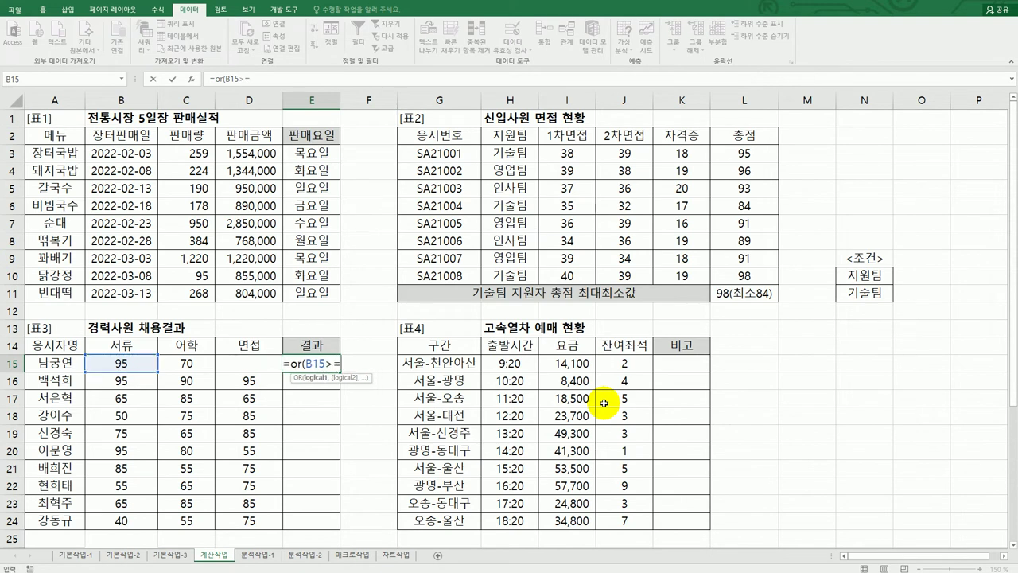
pyautogui.write('70,')
pyautogui.press('Left')
pyautogui.press('Left')
pyautogui.write('>=70)')
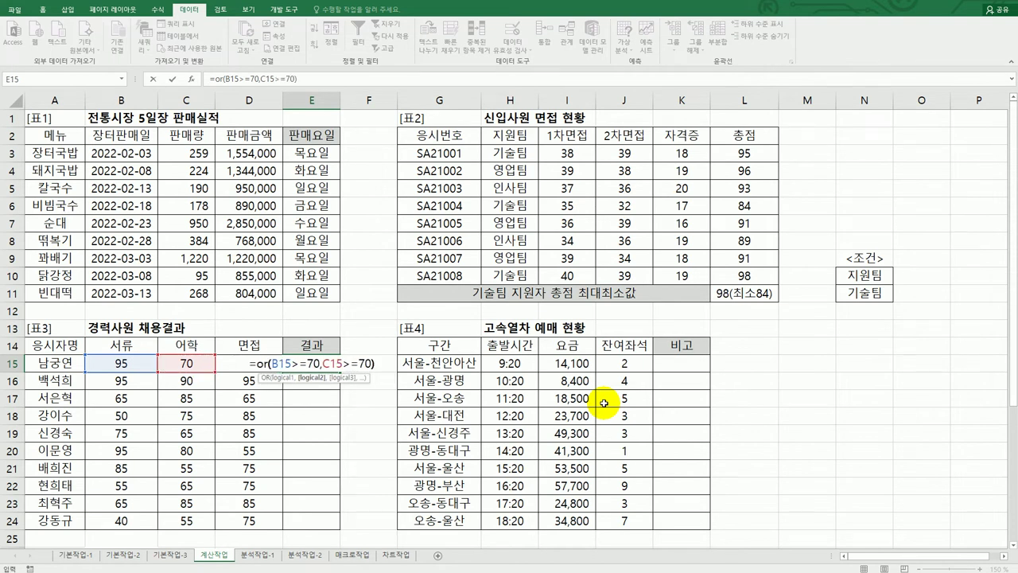
pyautogui.hotkey('ctrl', 'Return')
# Fill the OR formula from E15 down to E24 and compare rows 22 and 24 with their scores
pyautogui.moveTo(338, 384); pyautogui.dragTo(330, 527)
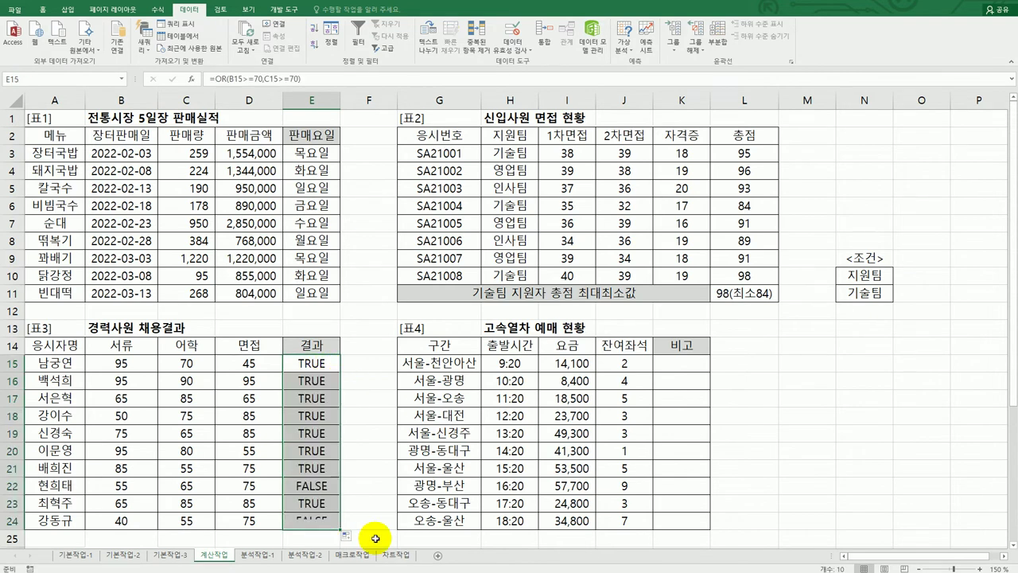
pyautogui.moveTo(322, 487); pyautogui.dragTo(142, 487)
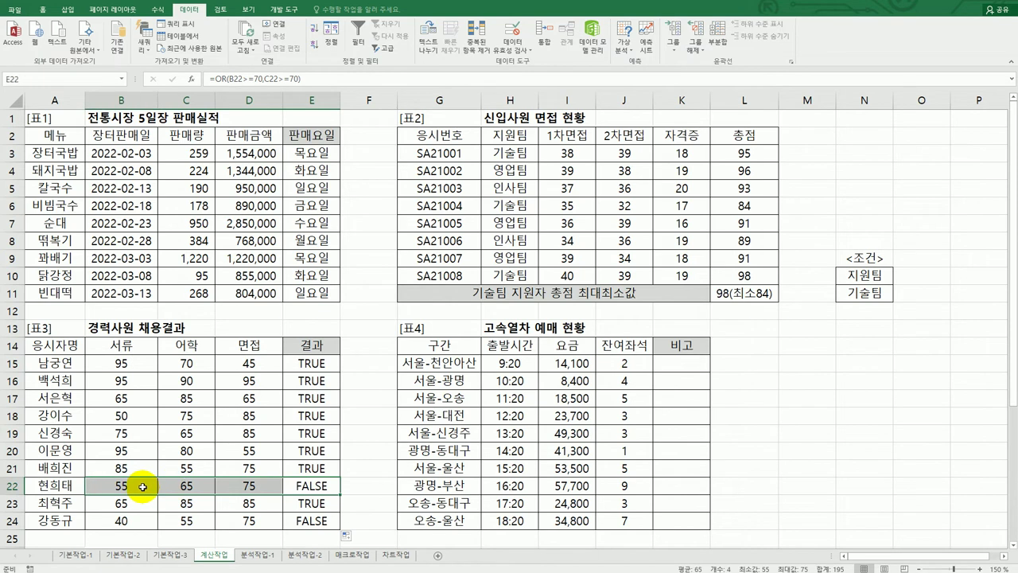
pyautogui.moveTo(323, 521); pyautogui.dragTo(123, 521)
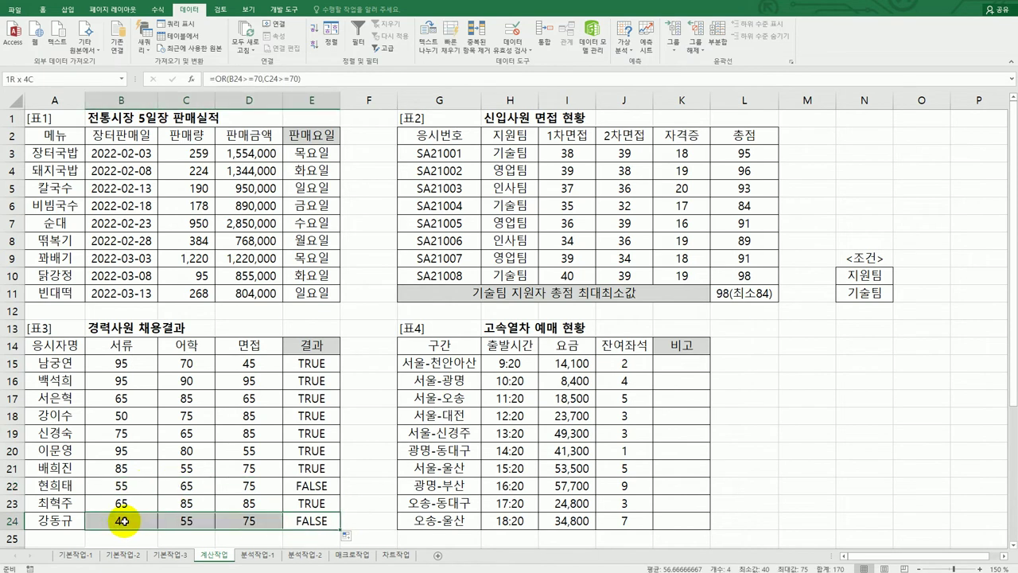
pyautogui.click(310, 363)
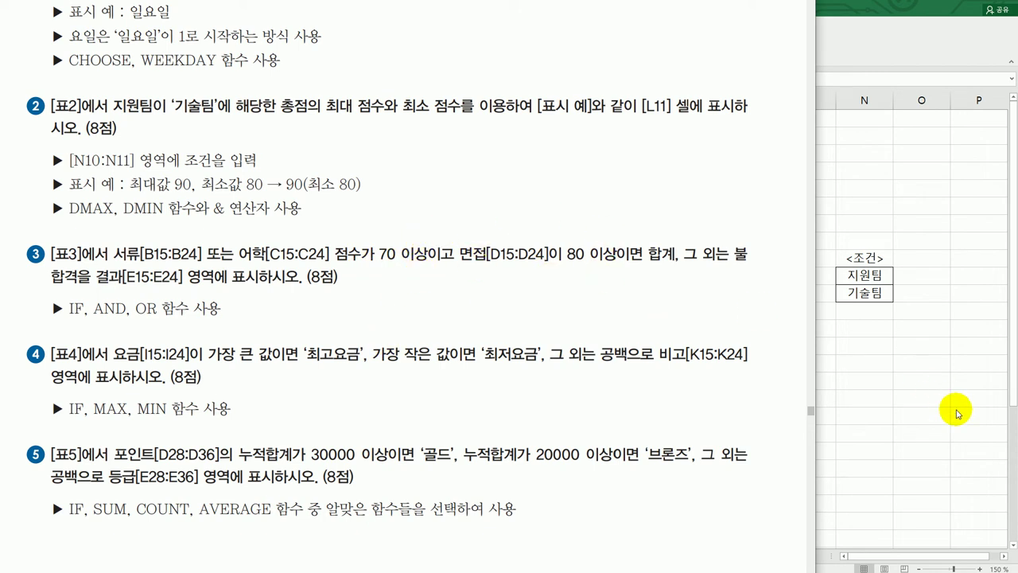
# Recheck task 3 and wrap the E15 formula in AND with the interview condition: =AND(OR(B15>=70,C15>=70),D15>=80)
pyautogui.click(955, 409)
pyautogui.doubleClick(306, 364)
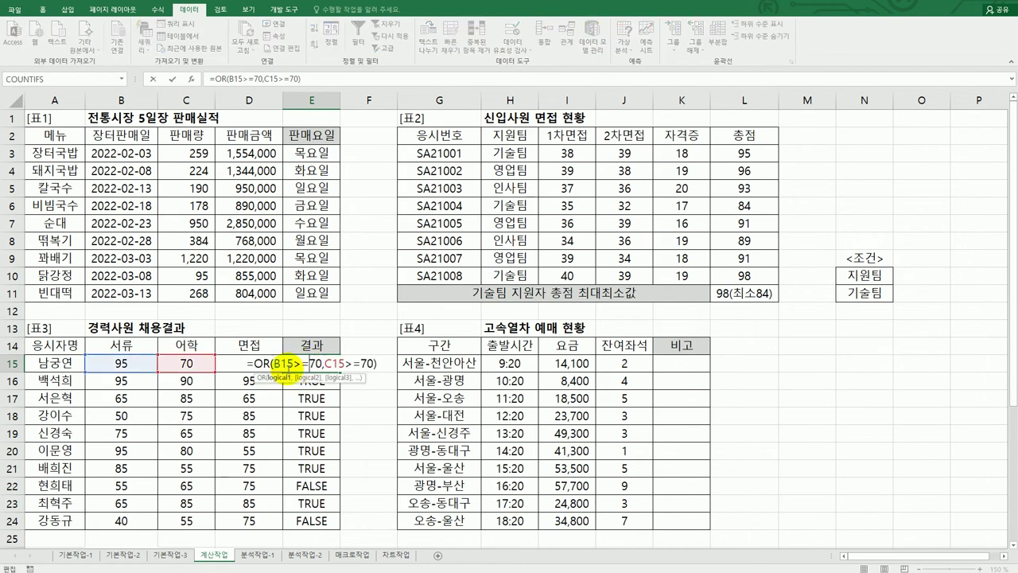
pyautogui.press('Home')
pyautogui.press('Right')
pyautogui.write('and(')
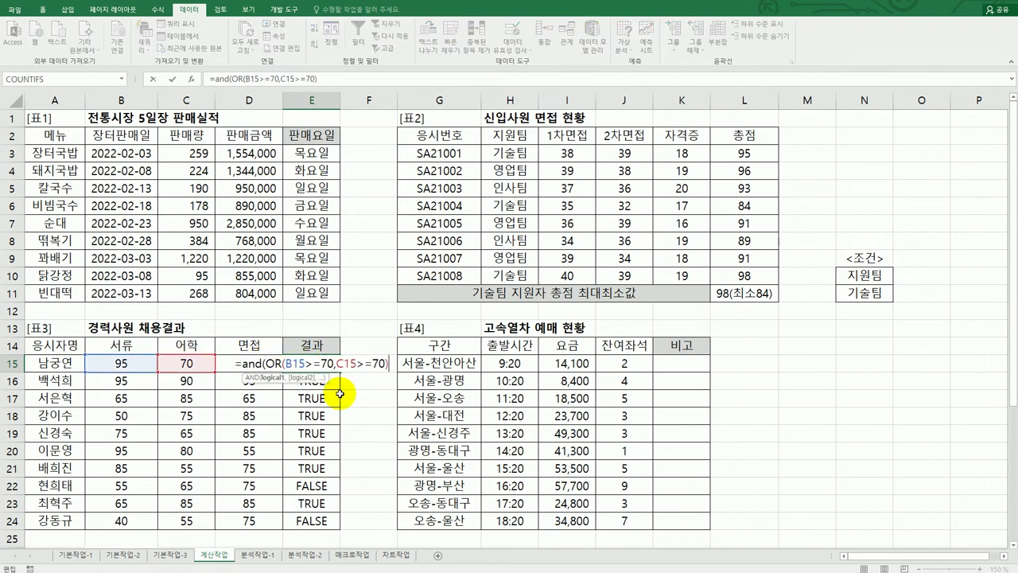
pyautogui.write(',')
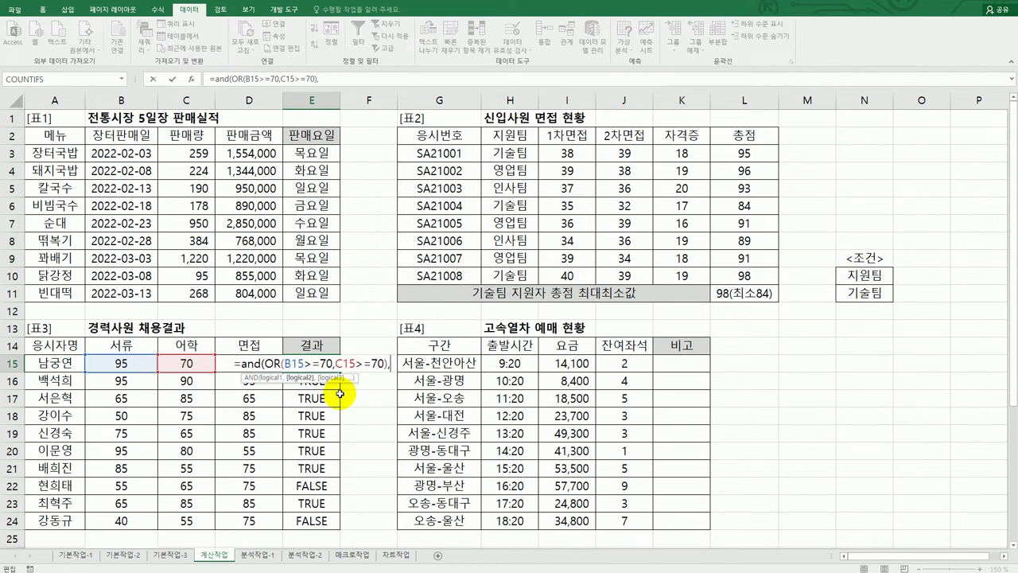
pyautogui.click(221, 363)
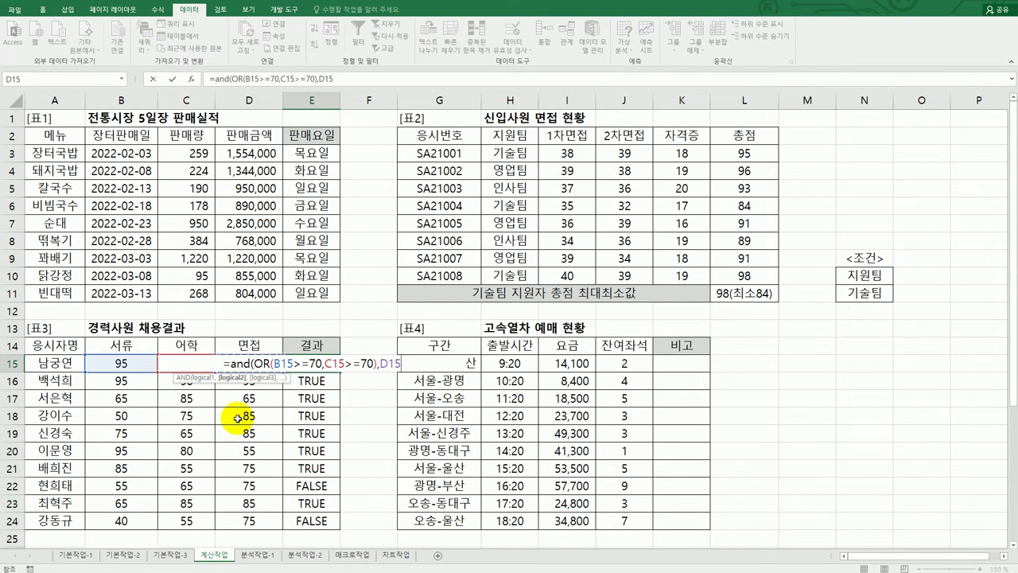
pyautogui.write('>=80)')
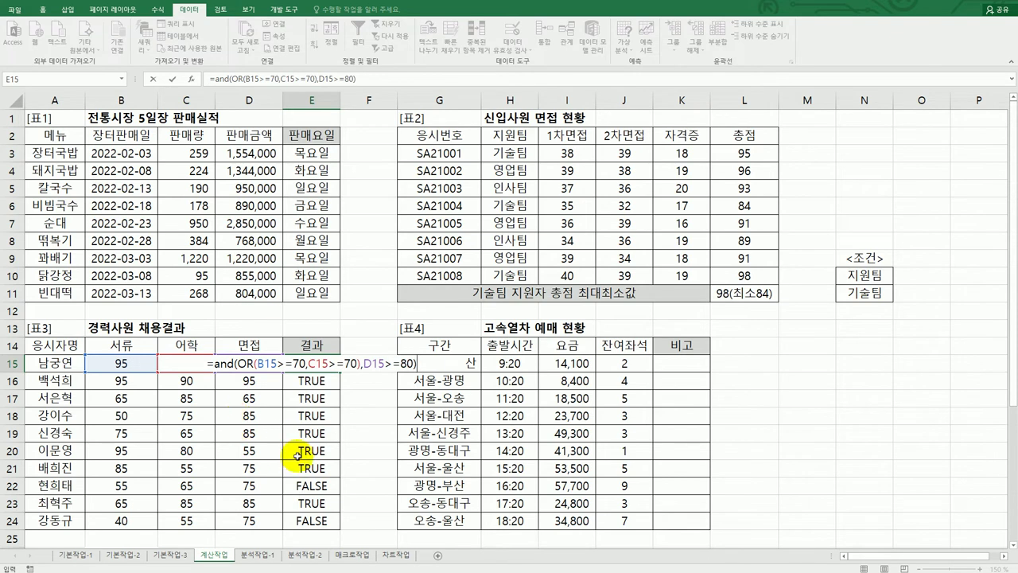
pyautogui.click(341, 363)
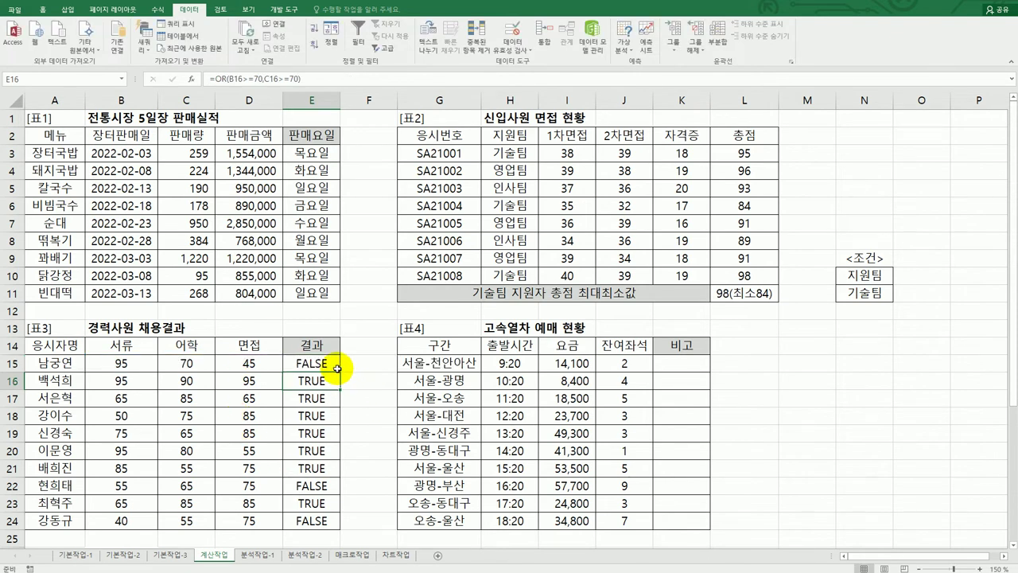
# Fill the AND formula from E15 down to E24 and check the results against the scores
pyautogui.click(259, 366)
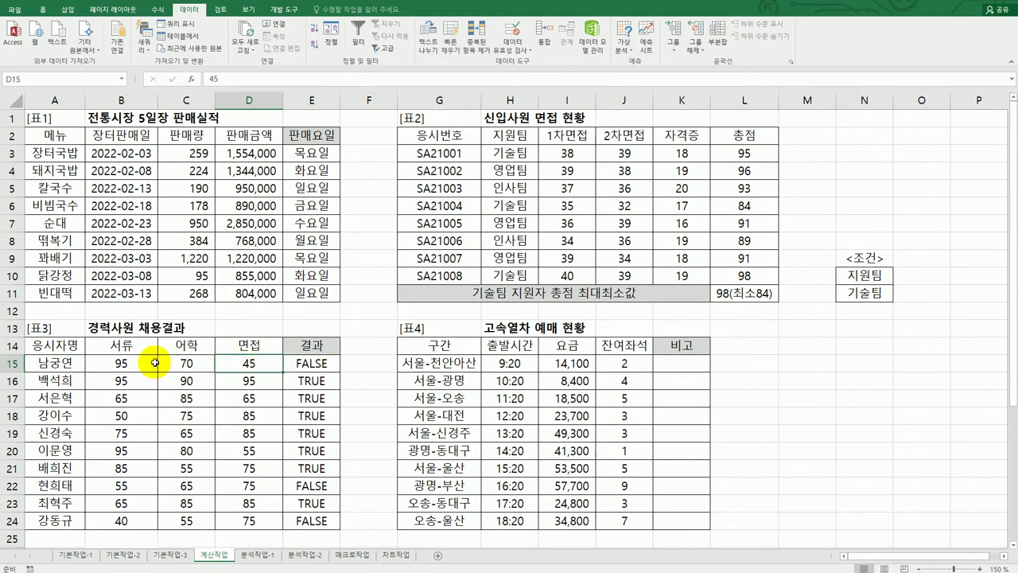
pyautogui.click(315, 364)
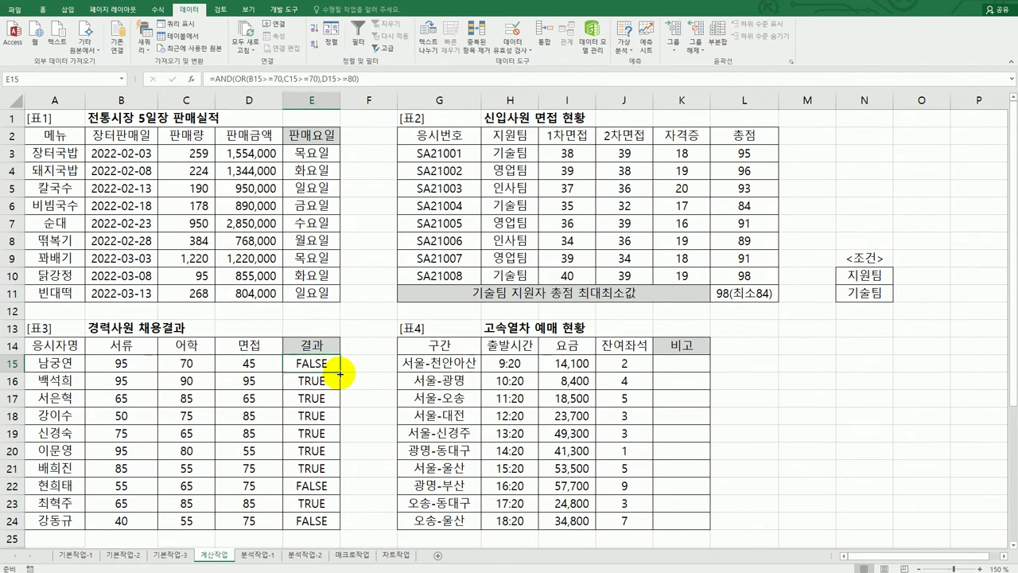
pyautogui.moveTo(340, 371); pyautogui.dragTo(315, 529)
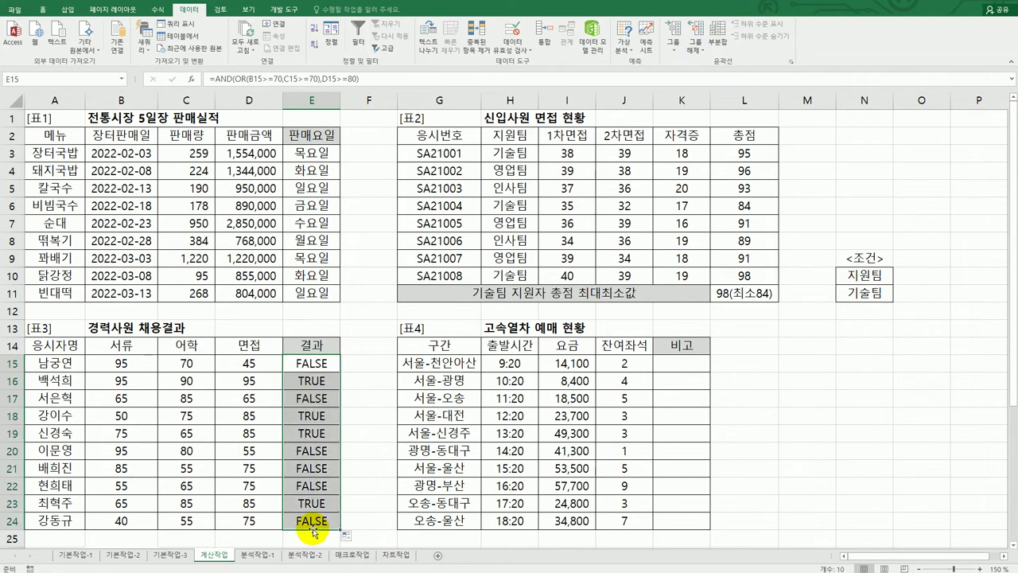
pyautogui.click(310, 383)
pyautogui.click(311, 397)
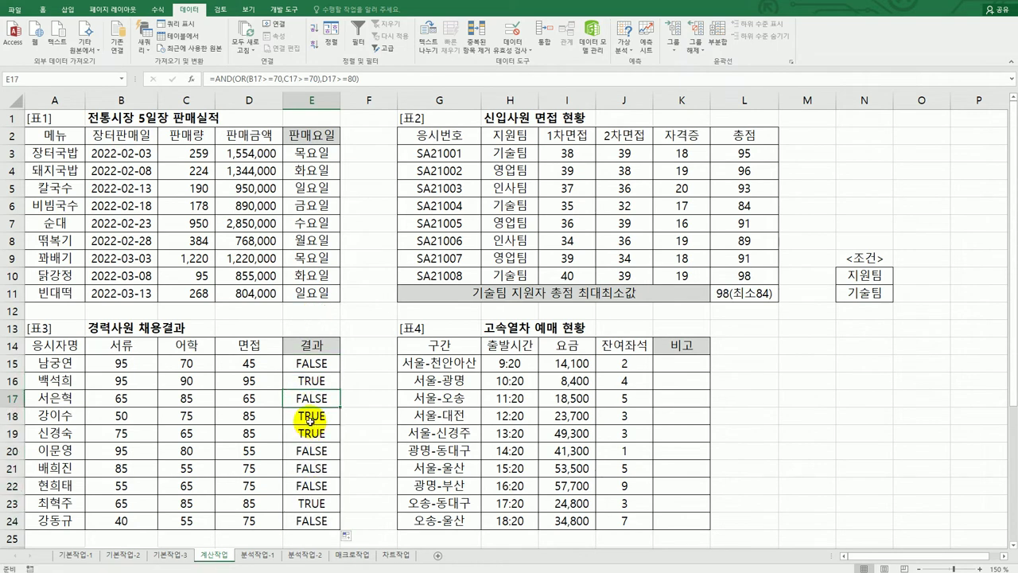
pyautogui.click(309, 414)
# Wrap the E15 formula in IF to return "합격" when the conditions are met and "불합격" otherwise
pyautogui.click(310, 363)
pyautogui.doubleClick(310, 363)
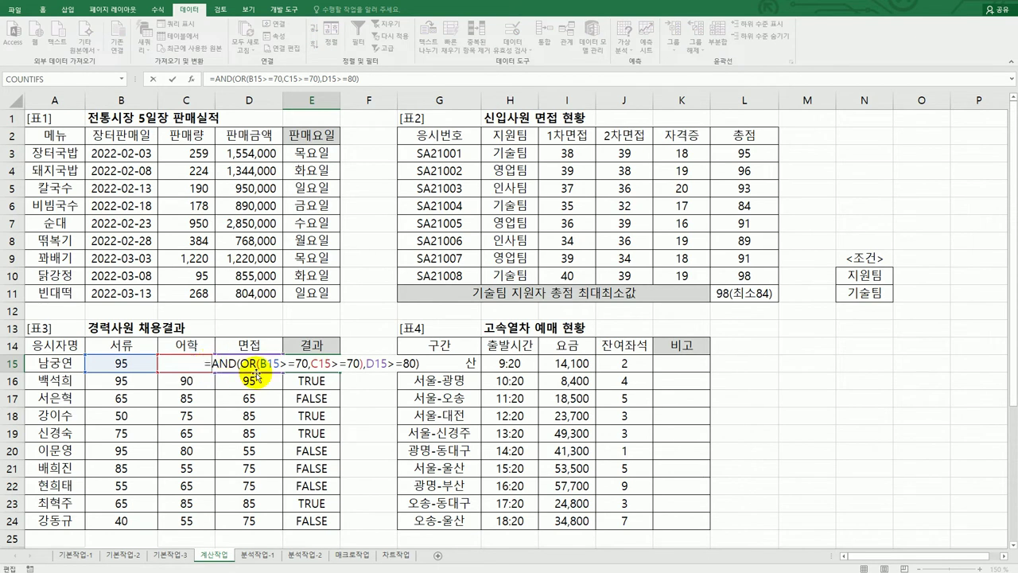
pyautogui.write('IF(')
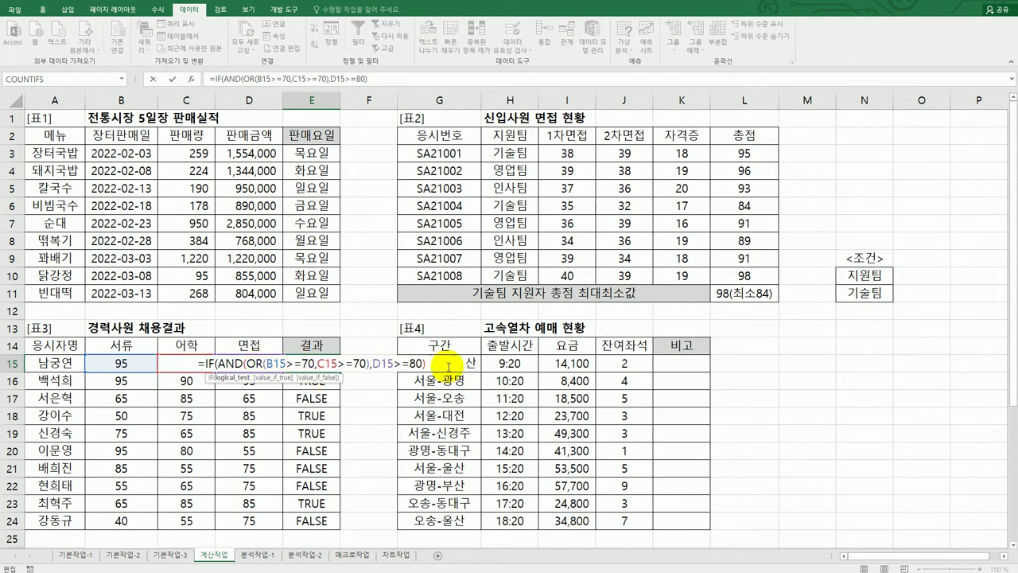
pyautogui.write(',')
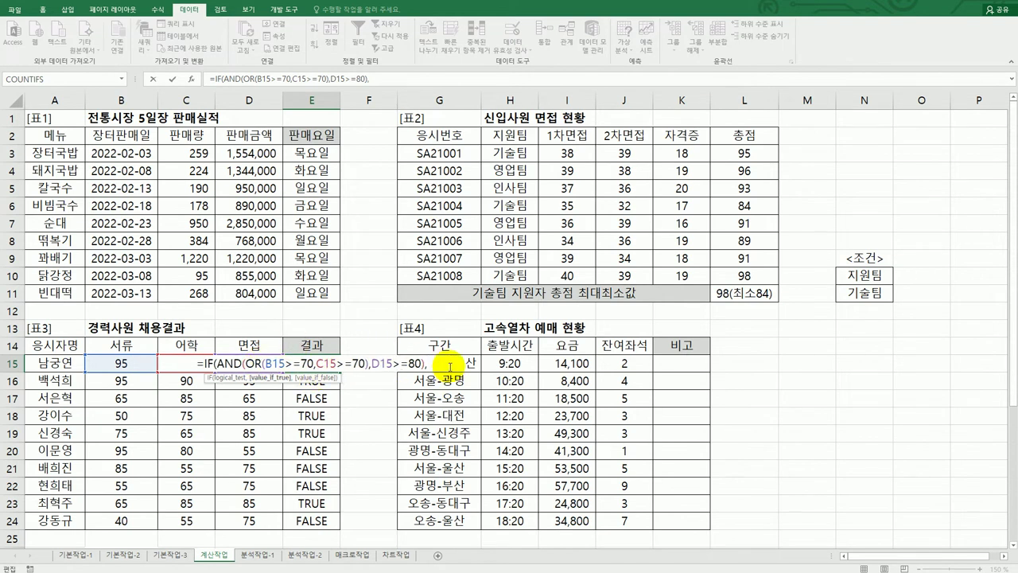
pyautogui.write('"합격"')
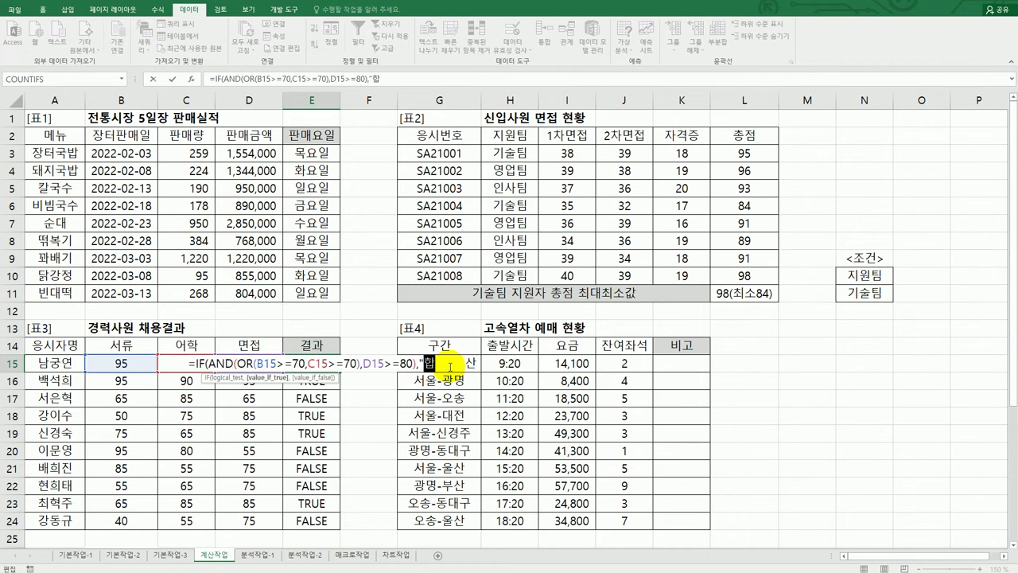
pyautogui.write('불')
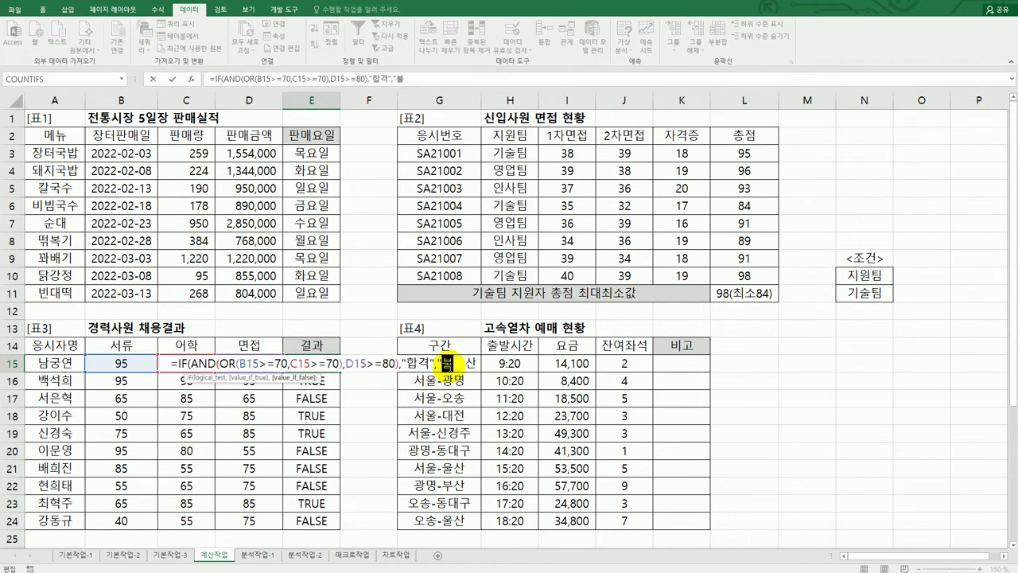
pyautogui.write('합ㄱ"')
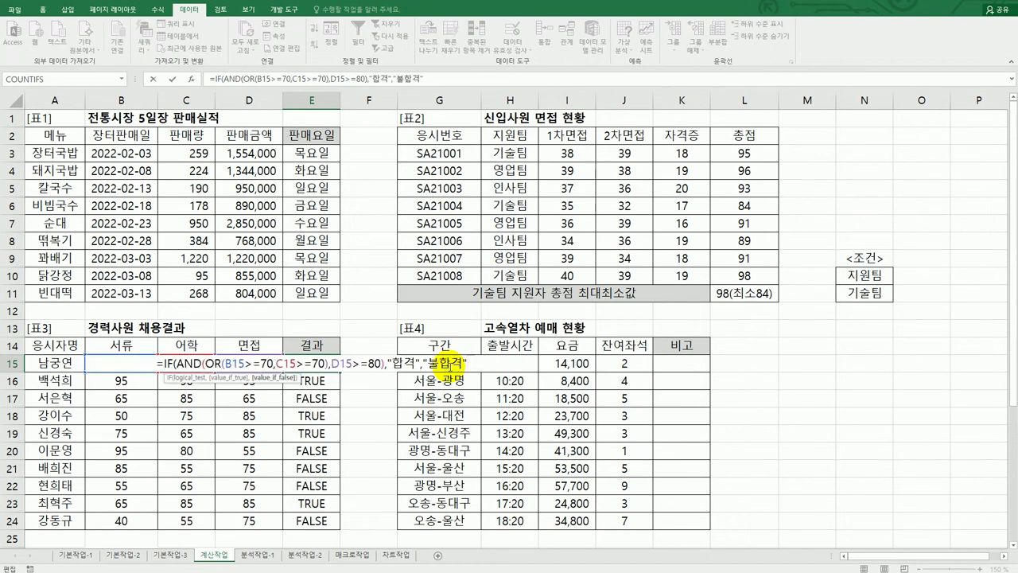
pyautogui.press('Return')
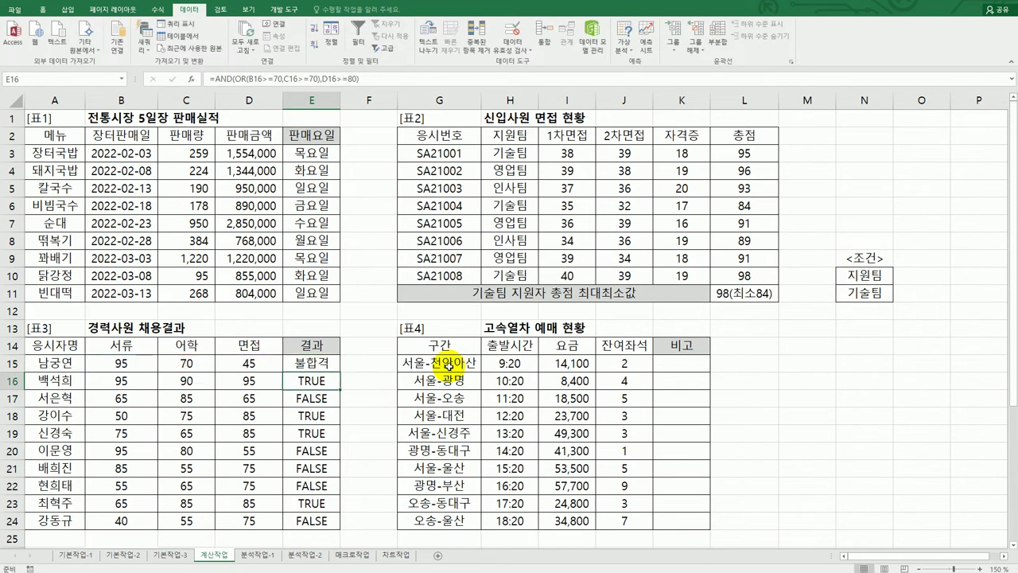
# Fill the IF formula from E15 down to E24 and read task 4 in the exam document
pyautogui.click(326, 365)
pyautogui.moveTo(340, 372); pyautogui.dragTo(331, 531)
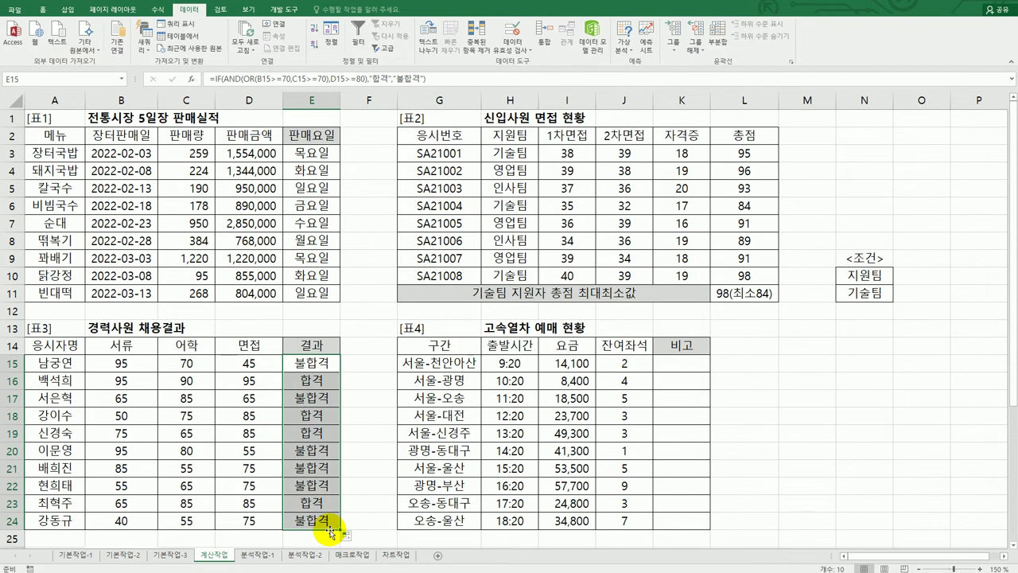
pyautogui.hotkey('alt', 'Tab')
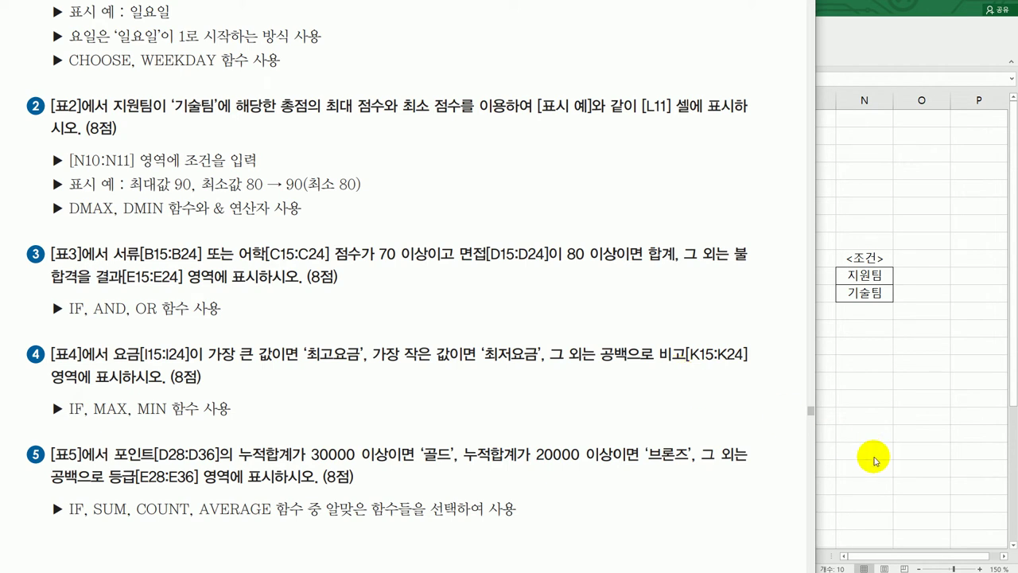
pyautogui.click(874, 460)
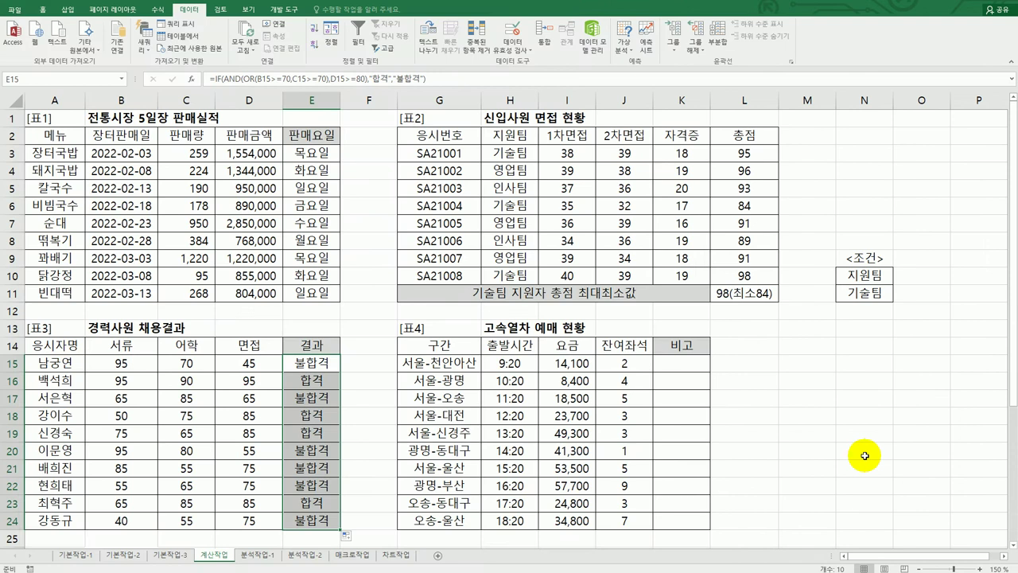
# Enter =MAX($I$15:$I$24) in K15 of 표4 to get the highest fare with an absolute range
pyautogui.click(676, 363)
pyautogui.scroll(-1, 802, 405)
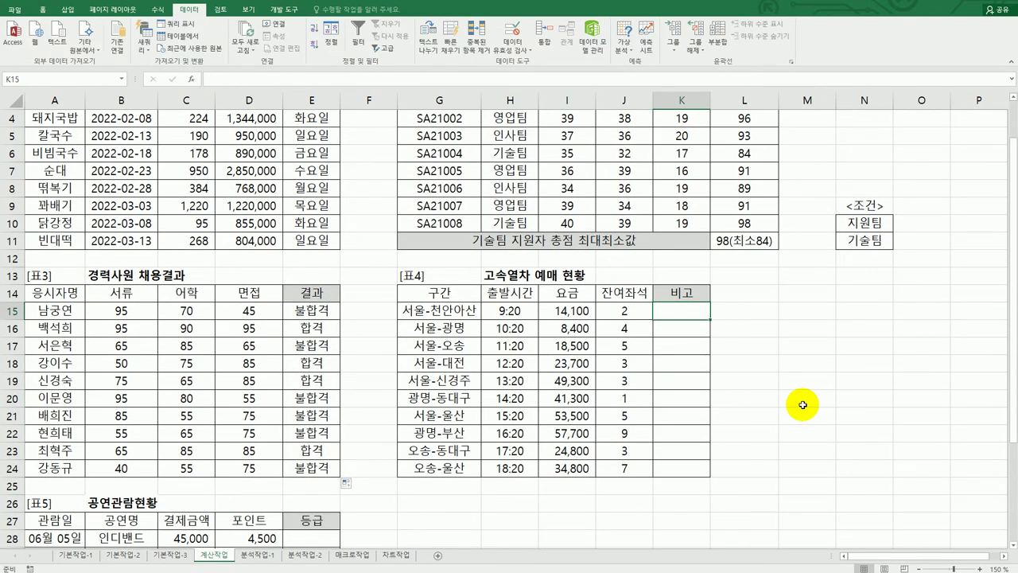
pyautogui.write('=')
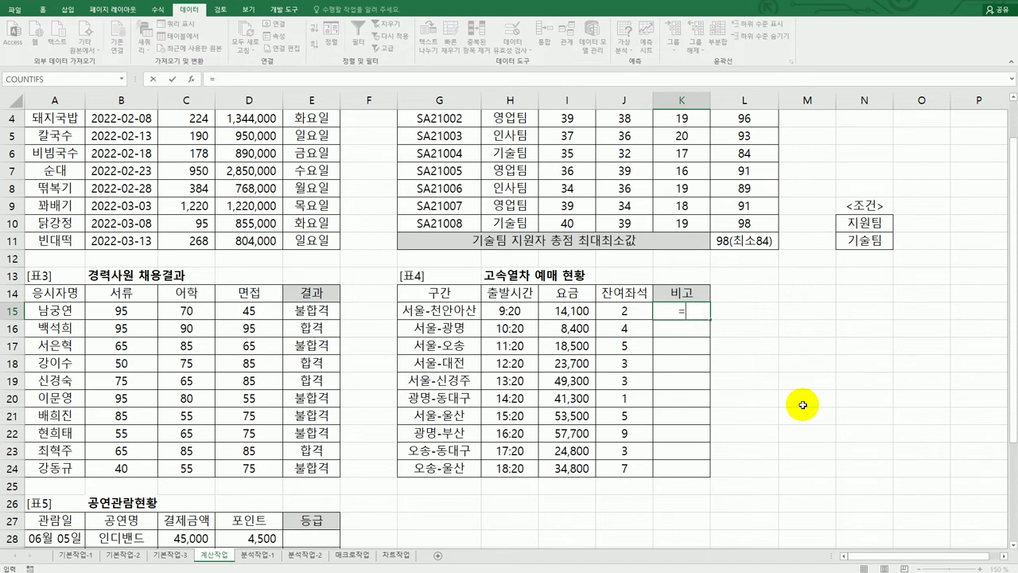
pyautogui.write('max(')
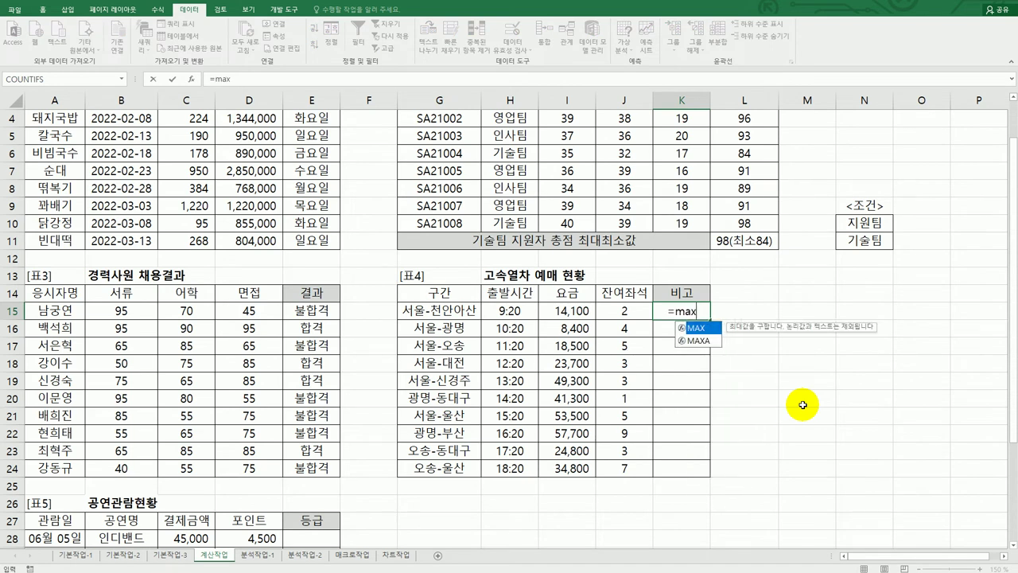
pyautogui.moveTo(558, 311); pyautogui.dragTo(575, 470)
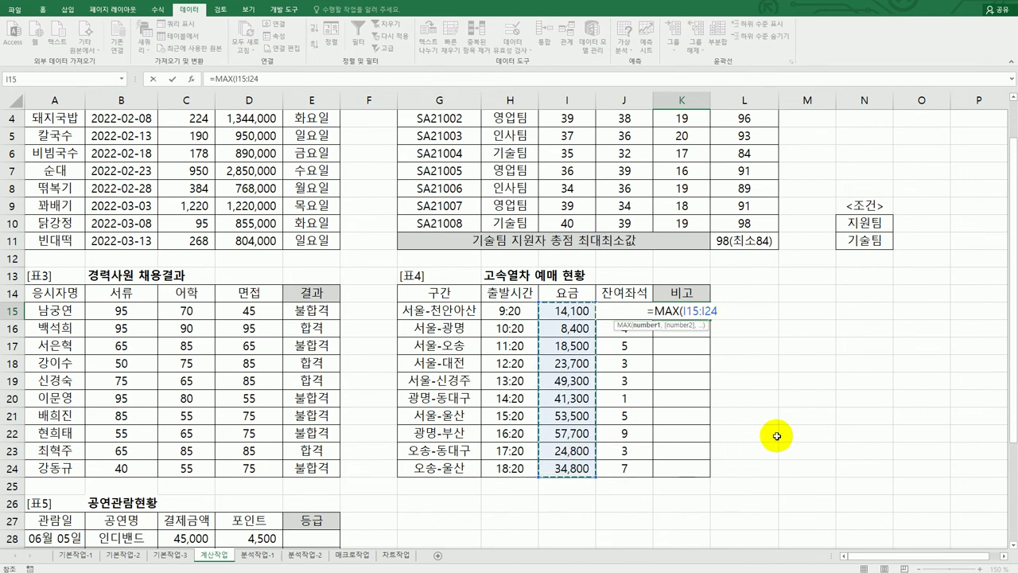
pyautogui.press('F4')
pyautogui.write(')')
pyautogui.press('Return')
pyautogui.press('Up')
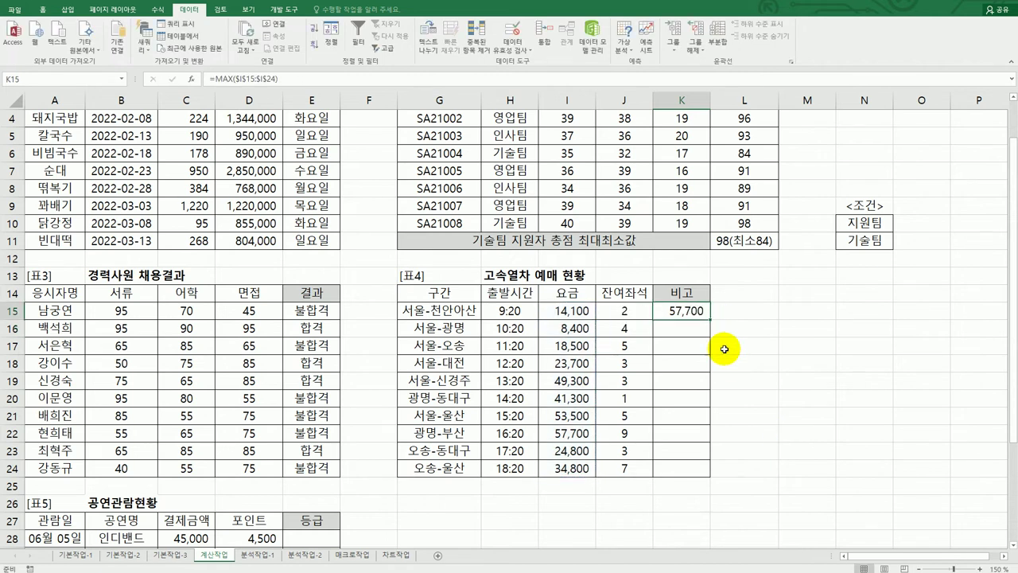
# Recheck task 4 and expand the K15 formula to =if(I15=MAX($I$15:$I$24),"최고요금", leaving it open for the false value
pyautogui.doubleClick(698, 311)
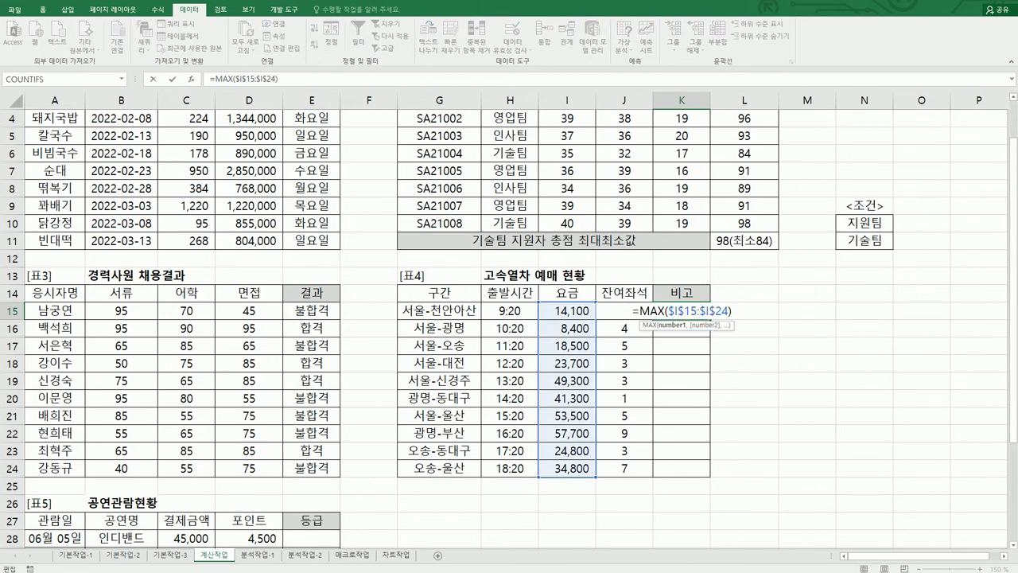
pyautogui.hotkey('alt', 'Tab')
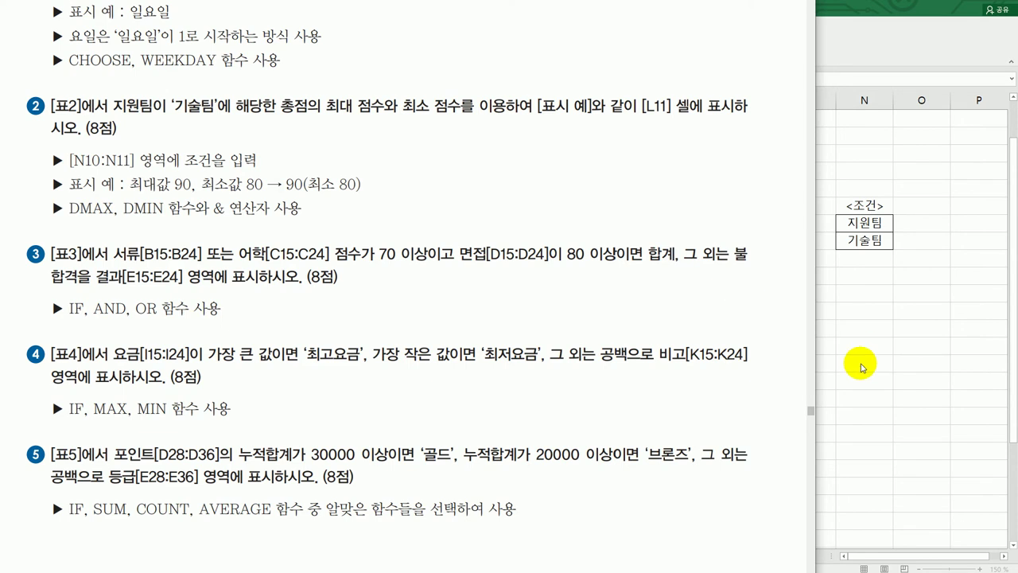
pyautogui.hotkey('alt', 'Tab')
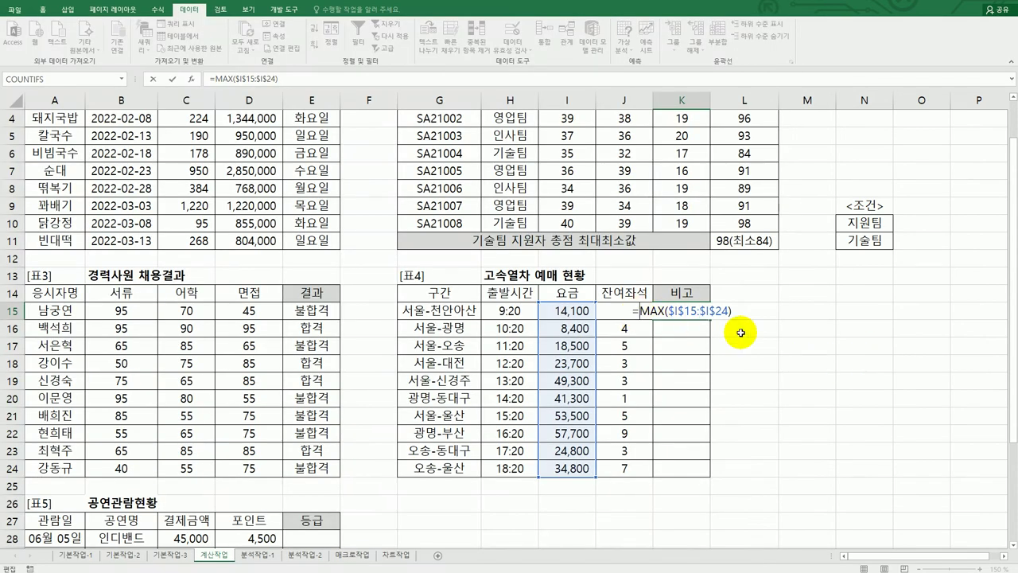
pyautogui.write('if(')
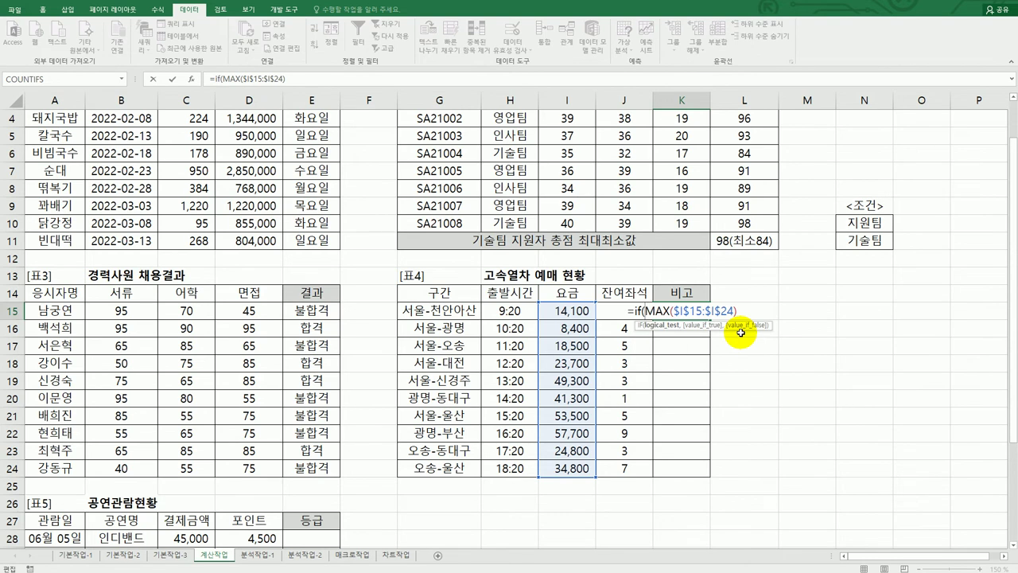
pyautogui.click(565, 314)
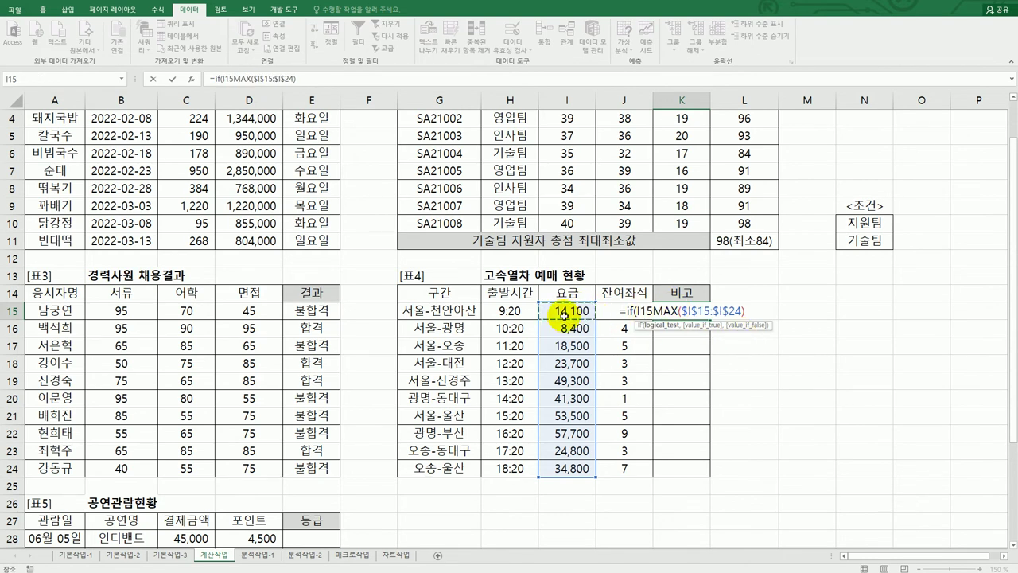
pyautogui.write('=')
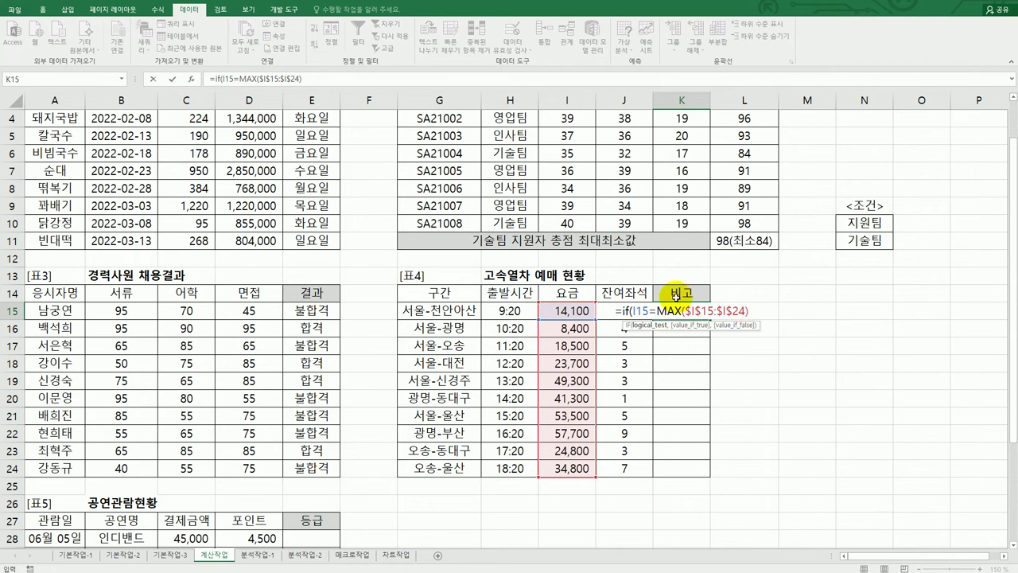
pyautogui.click(750, 311)
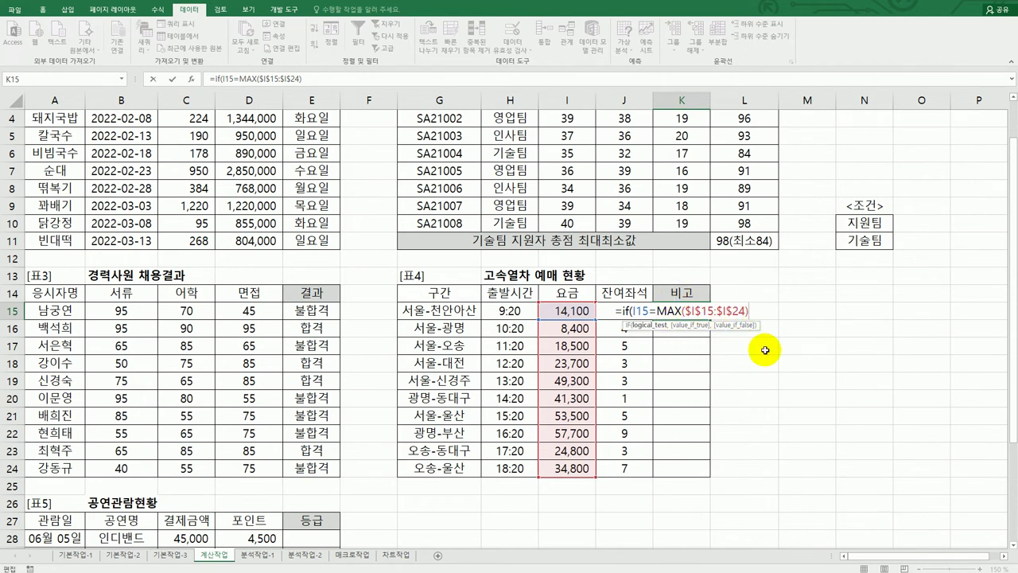
pyautogui.write(',"')
pyautogui.write('초')
pyautogui.write('고요금",')
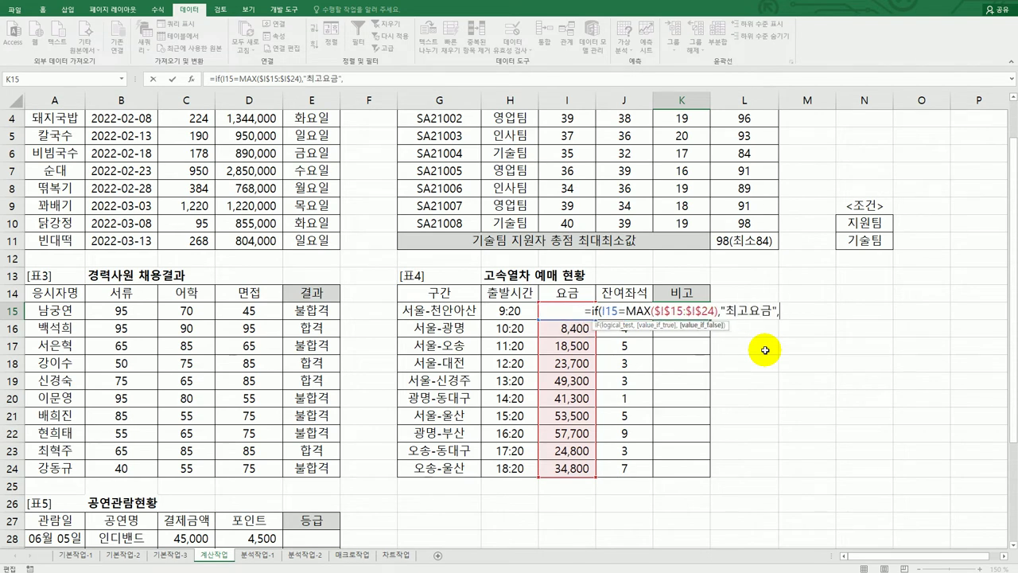
# Reread task 4's lowest-fare condition and append a copy of the IF expression as the false value in K15
pyautogui.hotkey('alt', 'Tab')
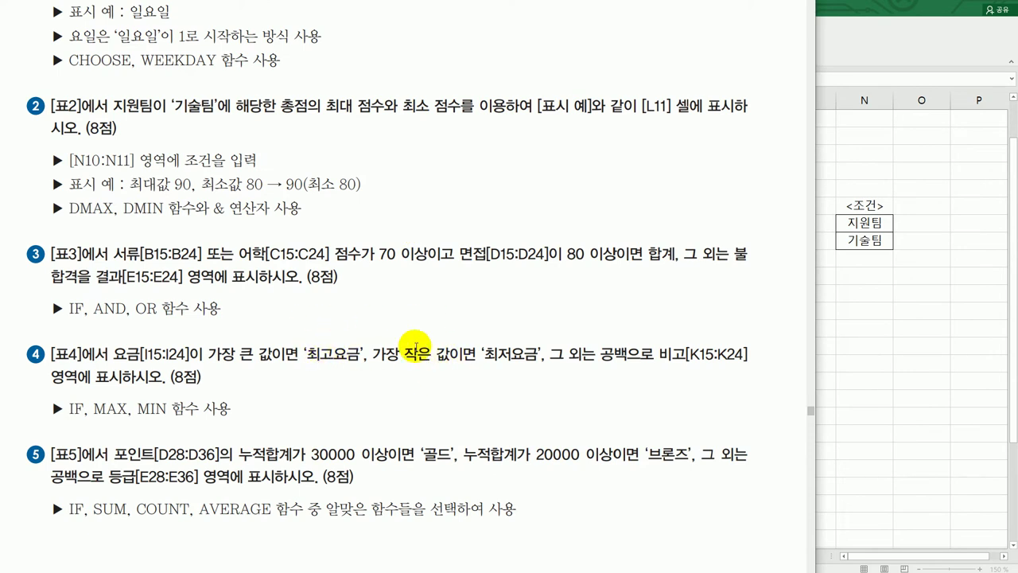
pyautogui.click(852, 45)
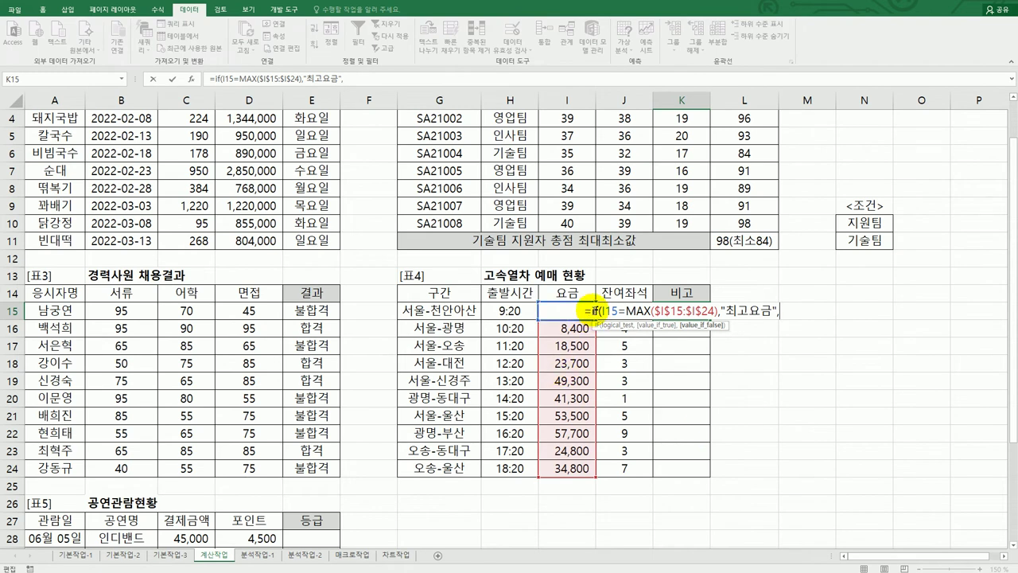
pyautogui.moveTo(594, 310); pyautogui.dragTo(781, 307)
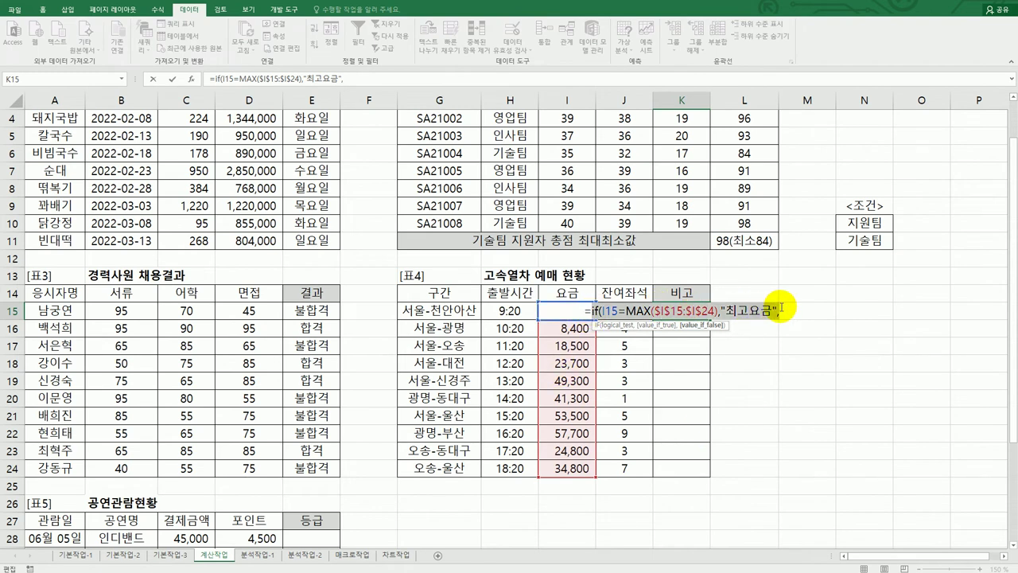
pyautogui.hotkey('ctrl', 'c')
pyautogui.press('End')
pyautogui.hotkey('ctrl', 'v')
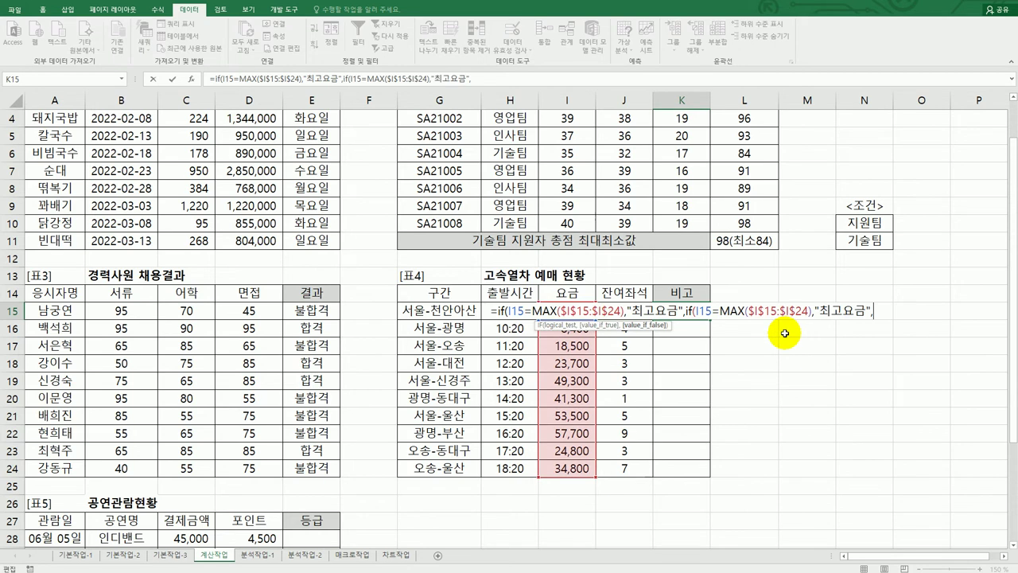
# Change the nested IF in K15 to use MIN instead of MAX and return "최저요금"
pyautogui.doubleClick(726, 310)
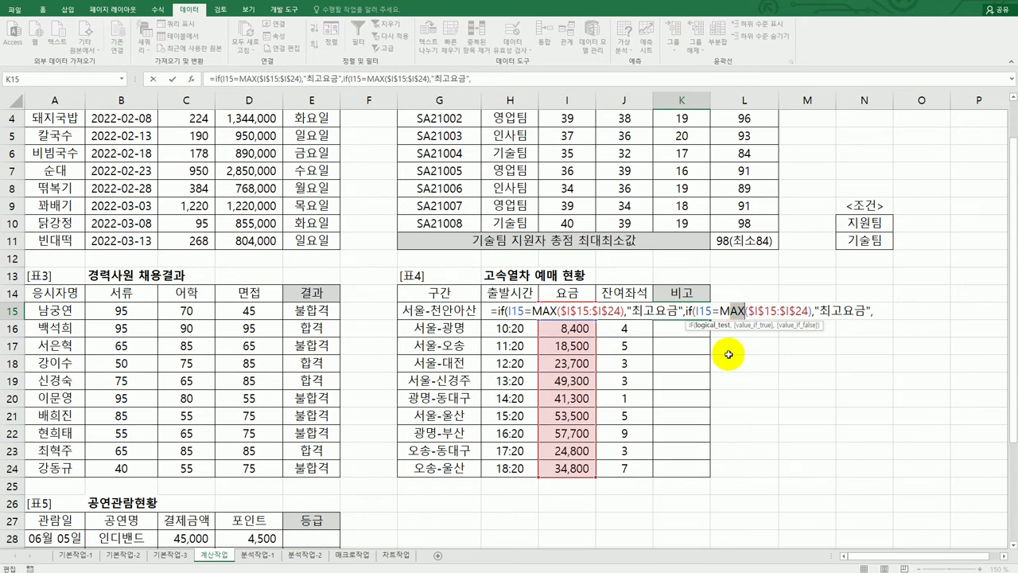
pyautogui.write('M')
pyautogui.press('BackSpace')
pyautogui.write('in')
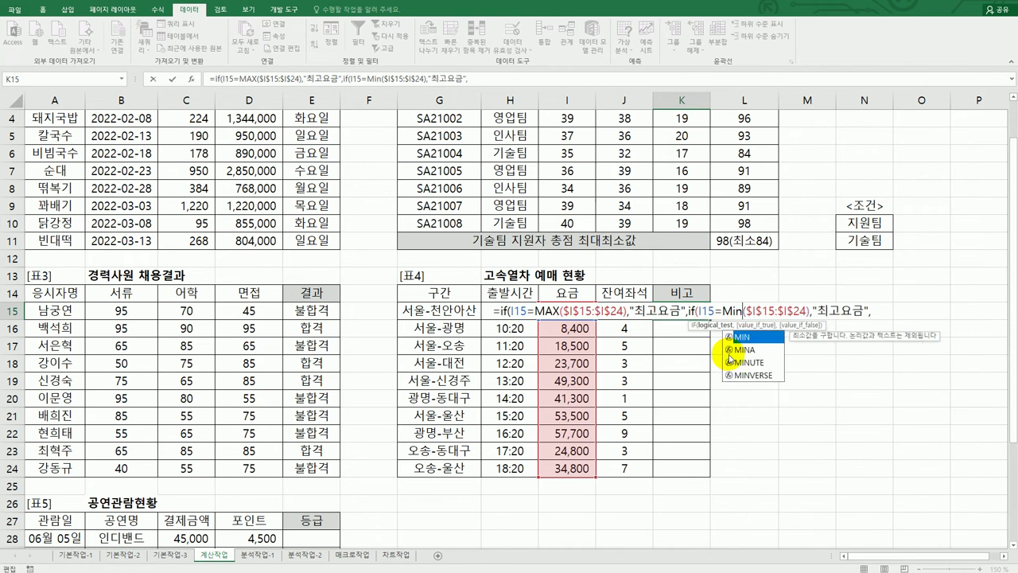
pyautogui.moveTo(840, 310); pyautogui.dragTo(828, 310)
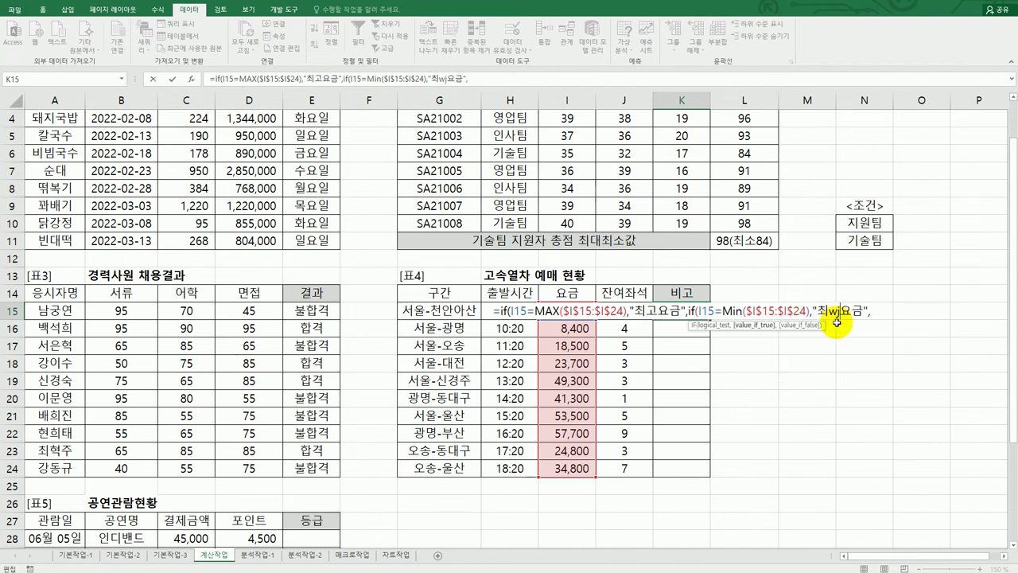
pyautogui.press('Delete')
pyautogui.write('ㅈ')
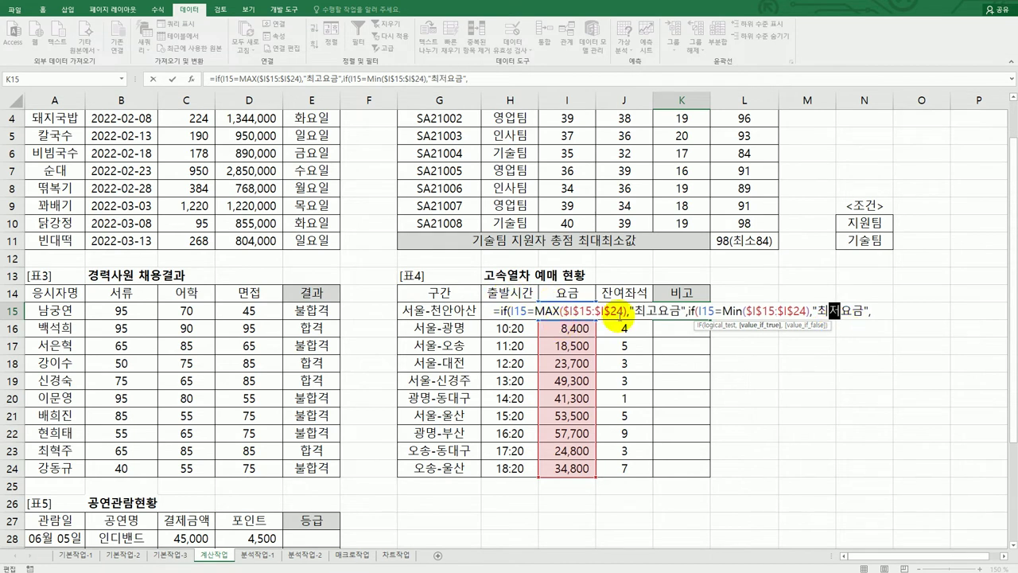
pyautogui.press('Right')
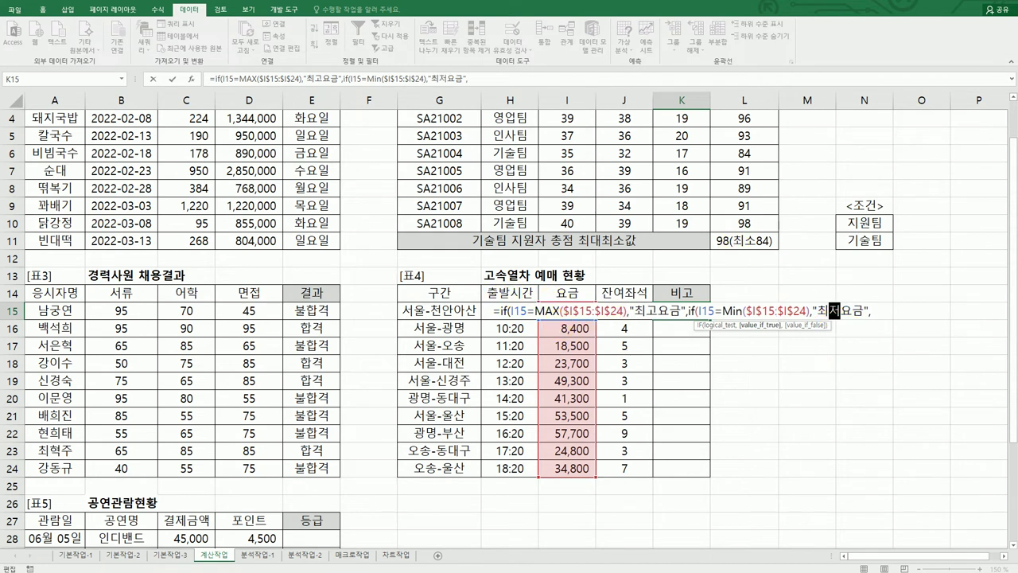
# Check task 4's remaining case and complete the K15 formula with "" as the final false value and both closing parentheses
pyautogui.hotkey('alt', 'Tab')
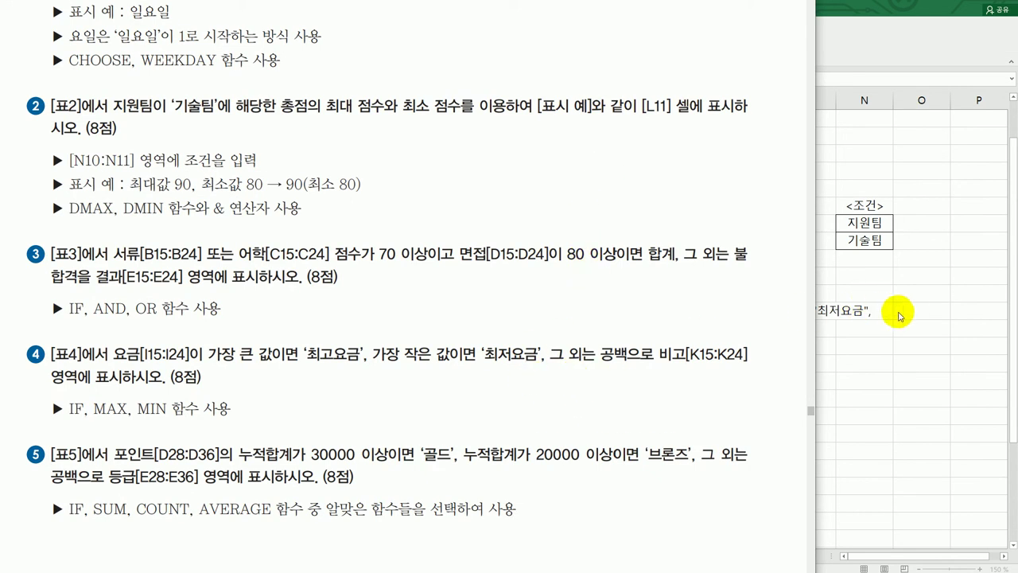
pyautogui.hotkey('alt', 'Tab')
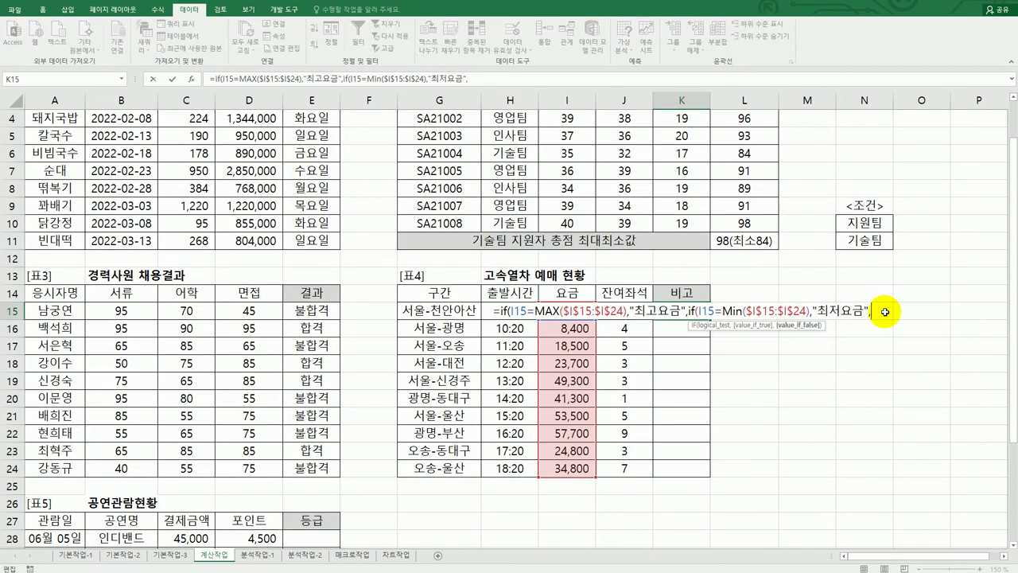
pyautogui.write('""')
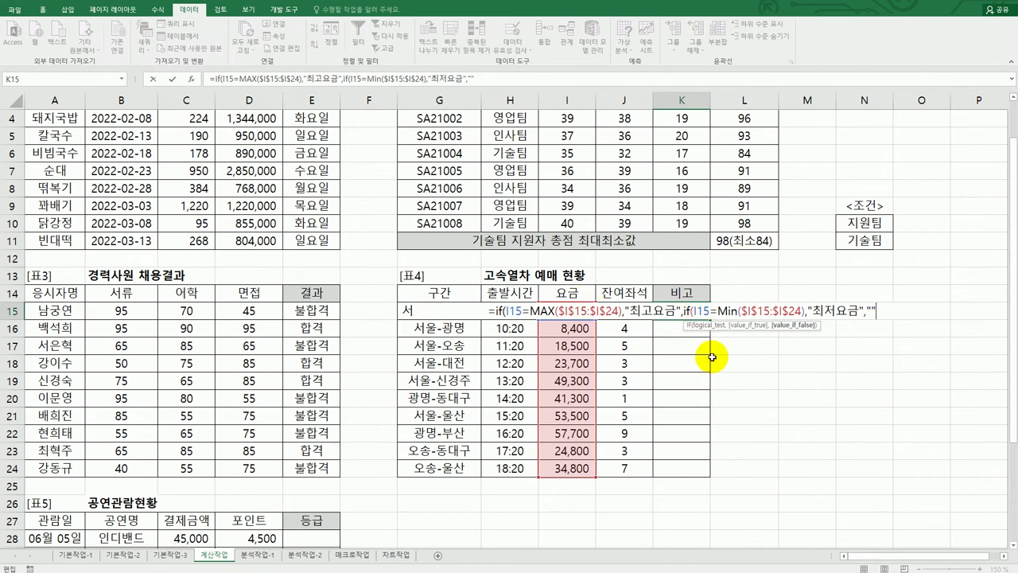
pyautogui.write('))')
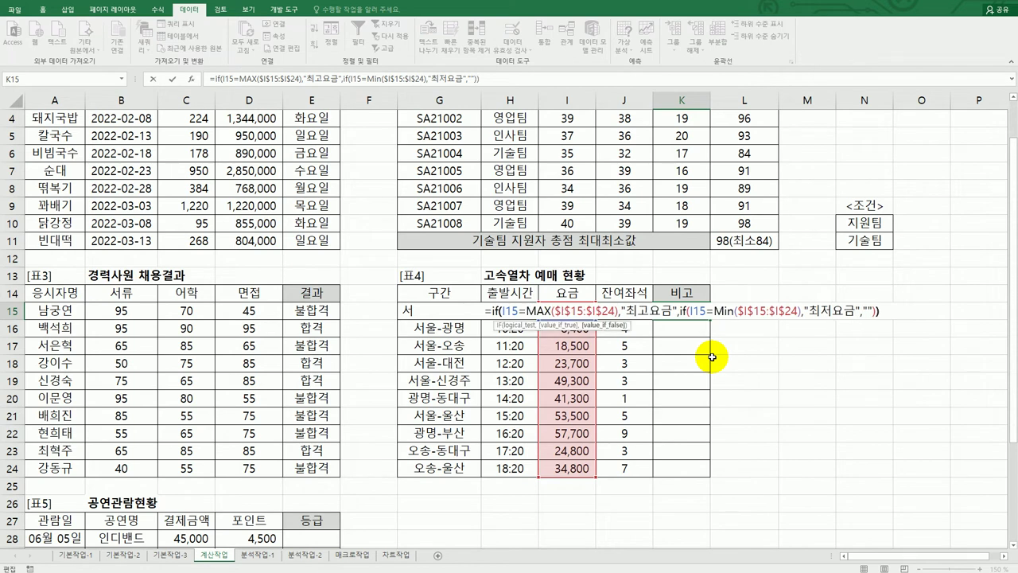
pyautogui.press('Return')
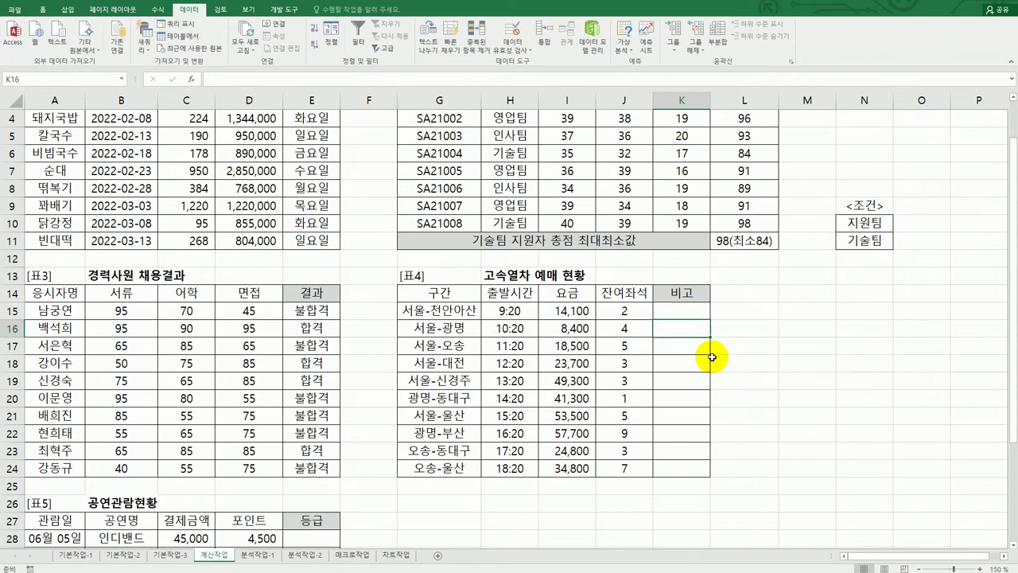
# Fill the K15 formula down to K24 and check the notes in rows 22 and 16 against their fares
pyautogui.click(688, 310)
pyautogui.moveTo(711, 320); pyautogui.dragTo(693, 480)
pyautogui.moveTo(668, 434); pyautogui.dragTo(554, 433)
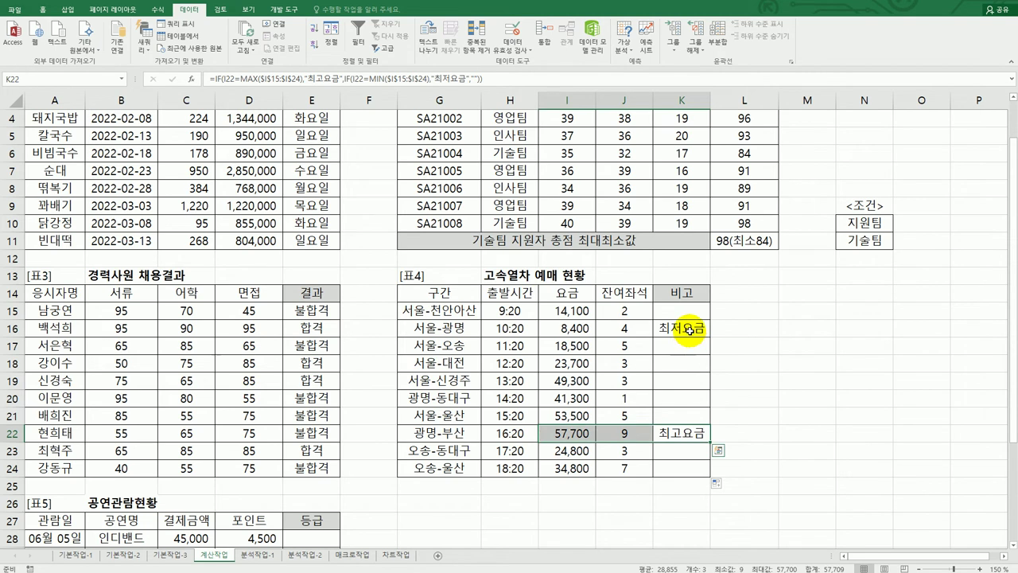
pyautogui.moveTo(689, 329); pyautogui.dragTo(568, 334)
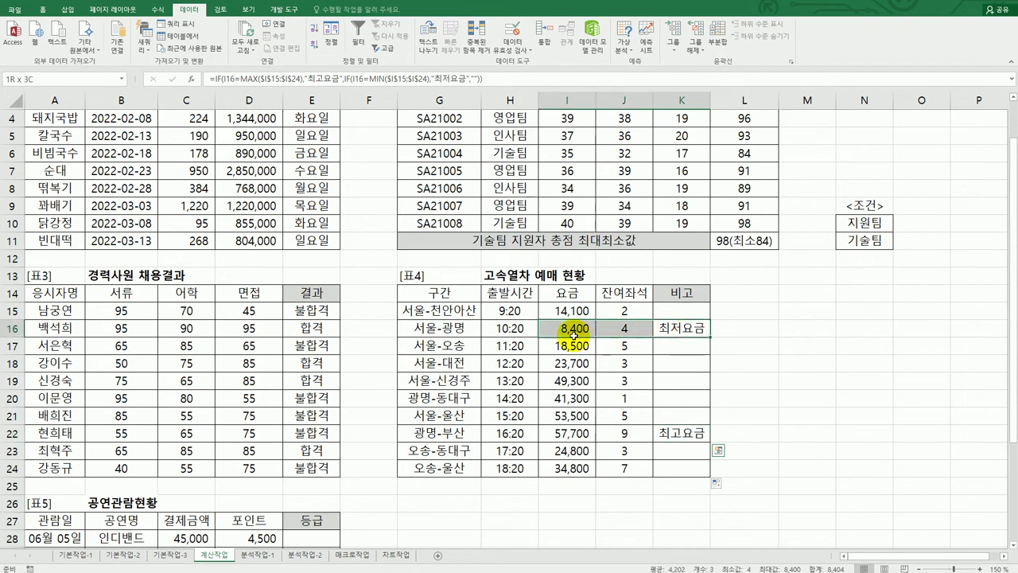
pyautogui.click(579, 434)
pyautogui.click(576, 330)
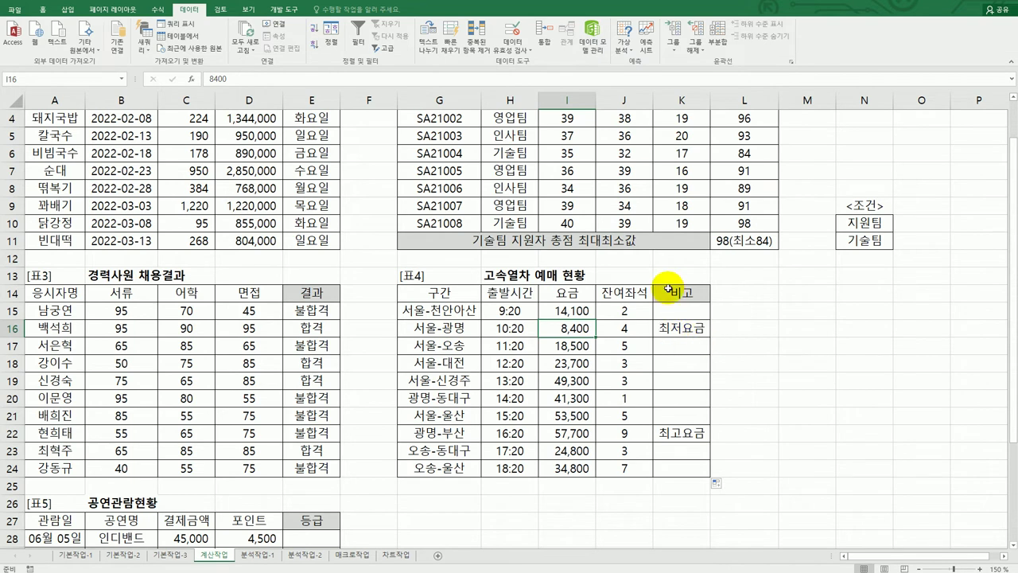
pyautogui.click(579, 434)
pyautogui.click(569, 327)
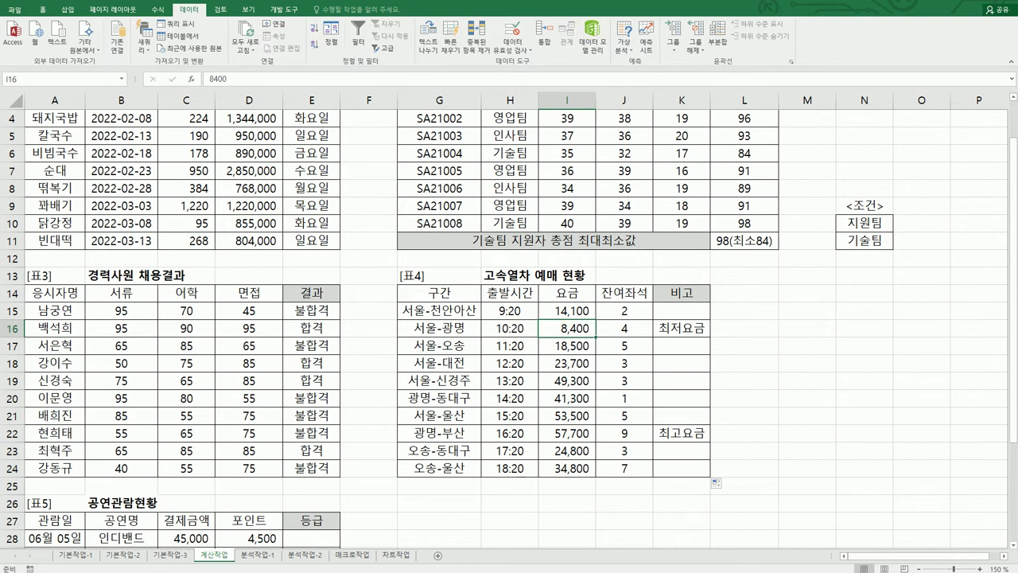
# Read task 5 on the cumulative points grades and start a SUM formula in E28 of 표5
pyautogui.hotkey('alt', 'Tab')
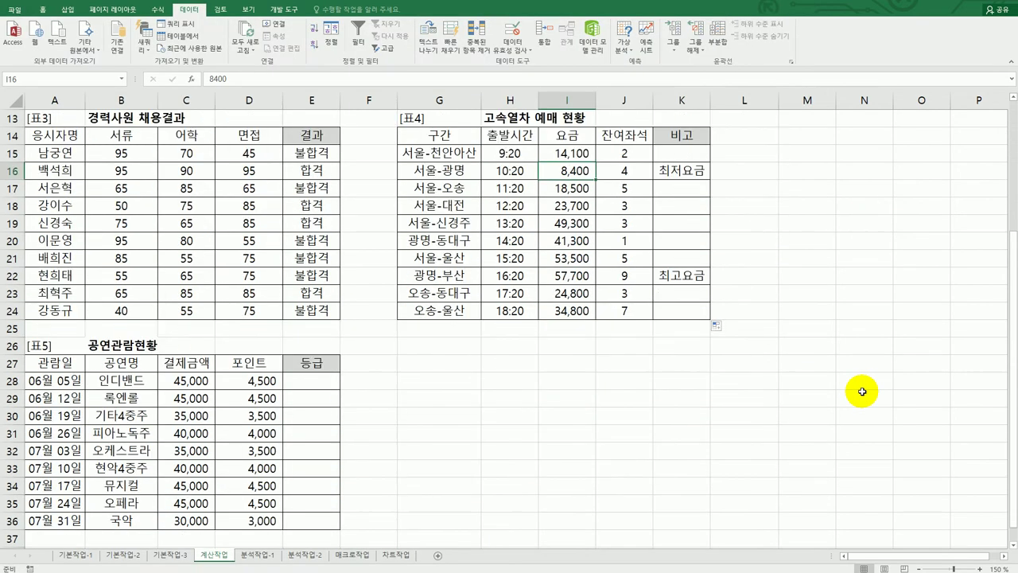
pyautogui.scroll(-2, 862, 392)
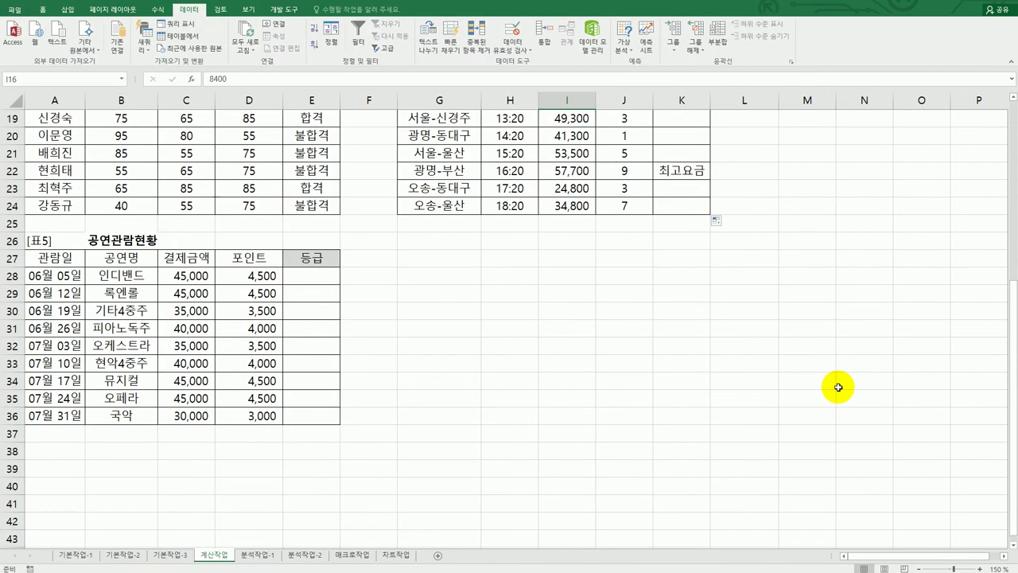
pyautogui.click(310, 276)
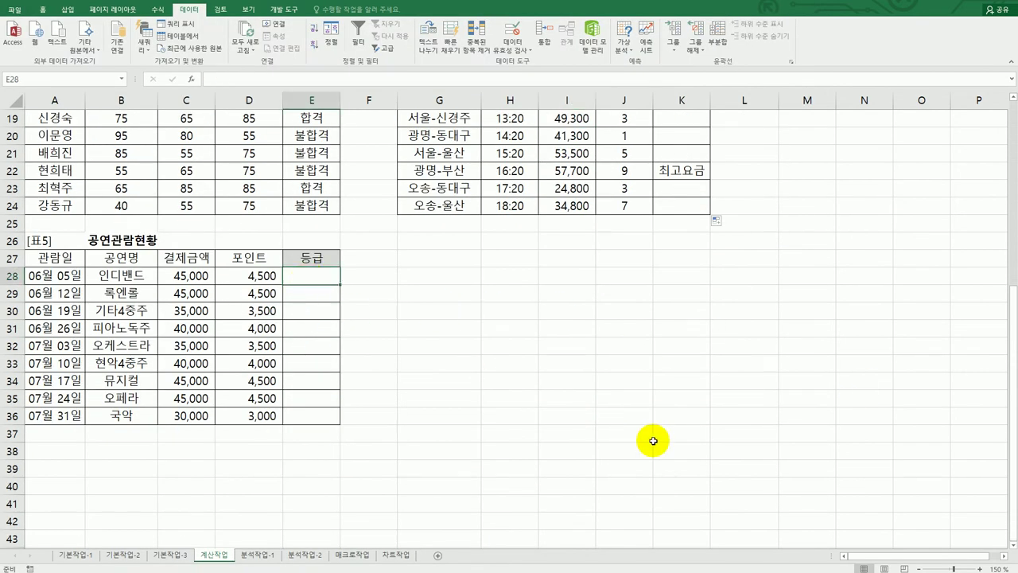
pyautogui.write('=')
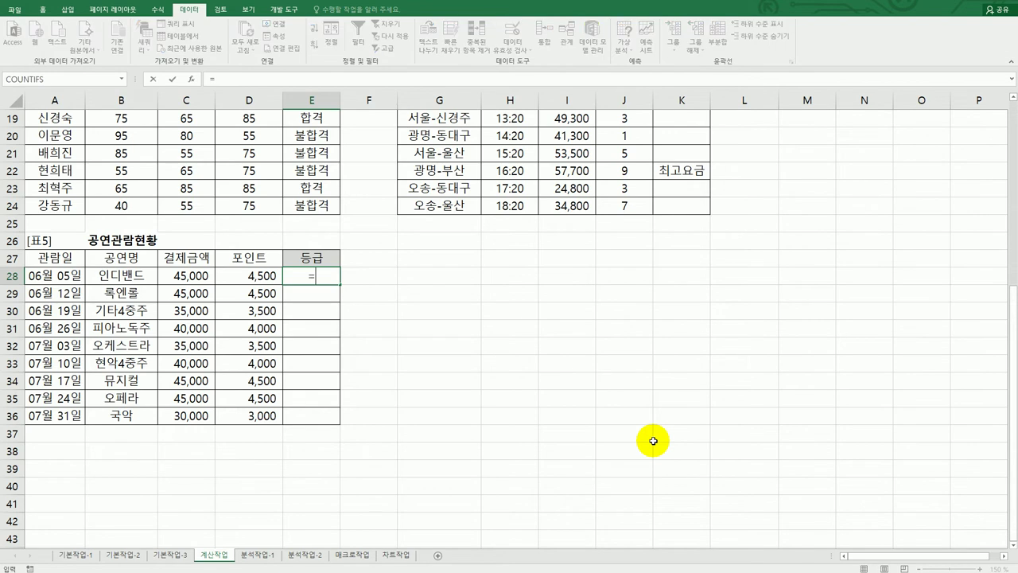
pyautogui.write('sum(')
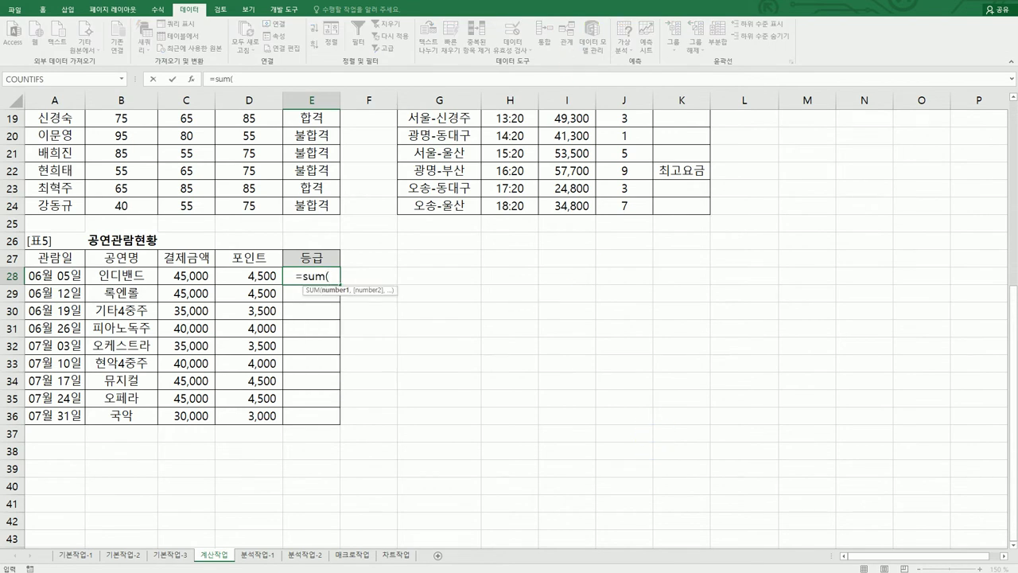
# Check task 5's points range, complete E28 as =SUM(D28:D28) and fill it down to E36
pyautogui.hotkey('alt', 'Tab')
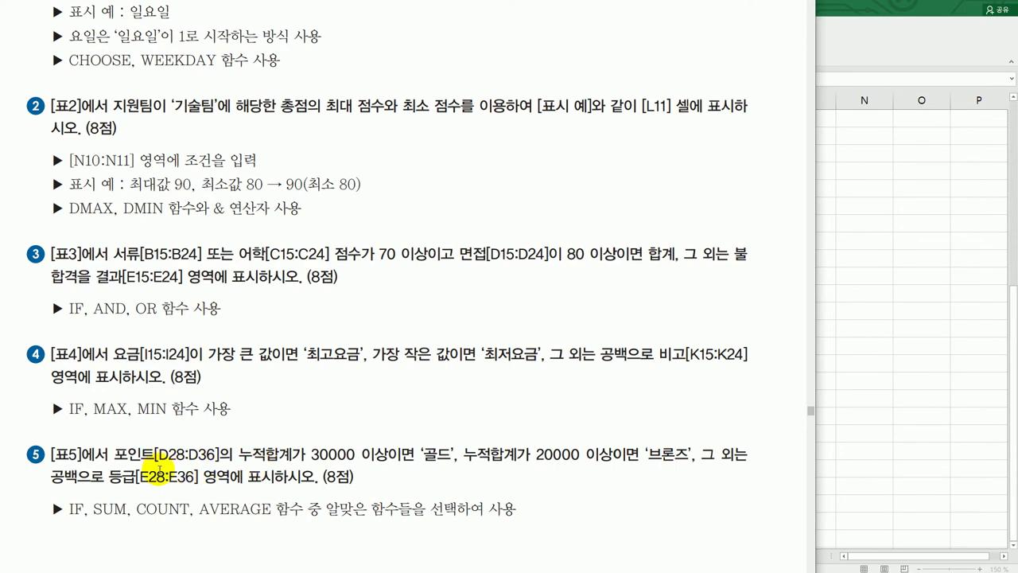
pyautogui.click(865, 330)
pyautogui.click(262, 276)
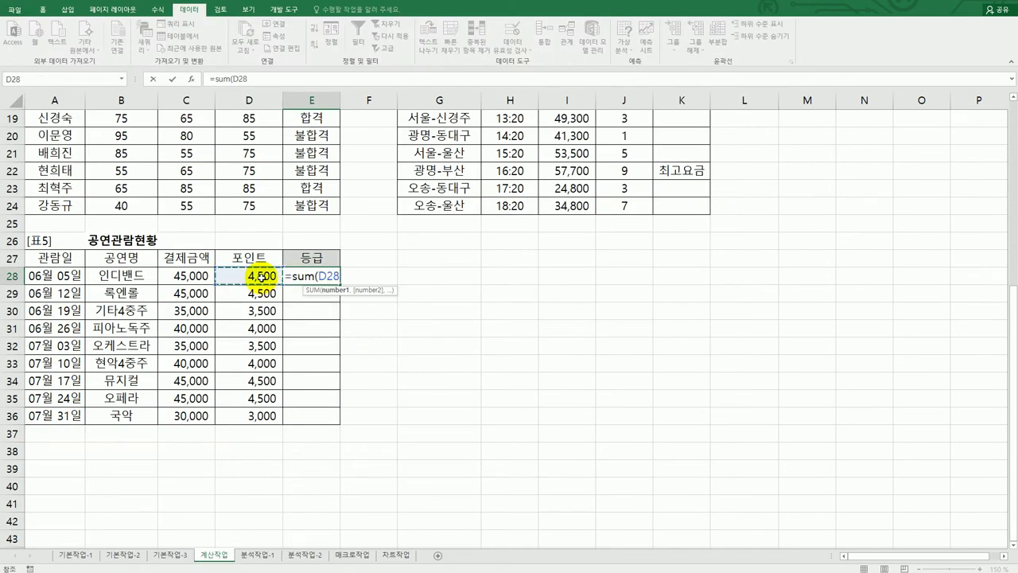
pyautogui.keyDown('shift'); pyautogui.click(263, 277); pyautogui.keyUp('shift')
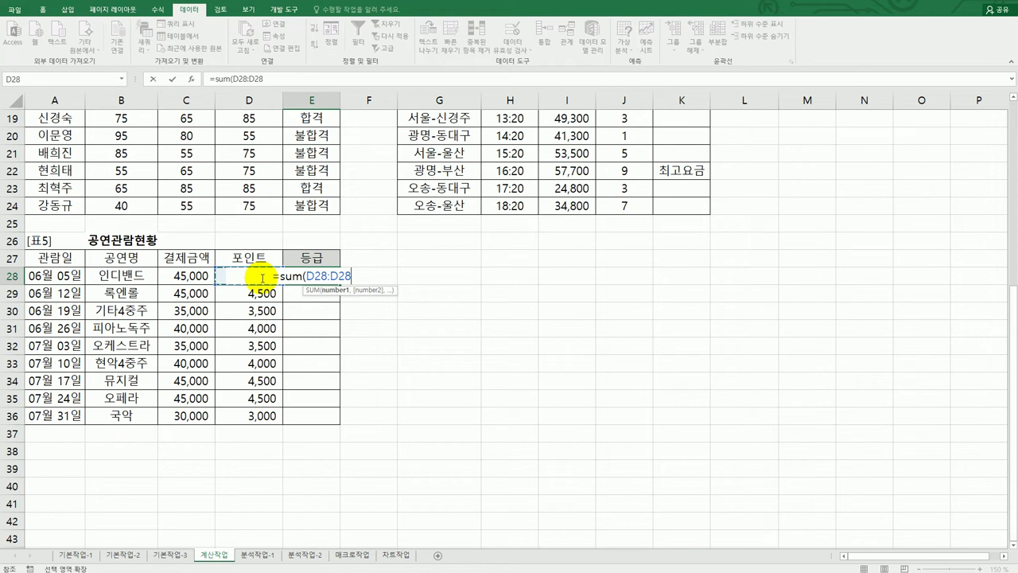
pyautogui.write(')')
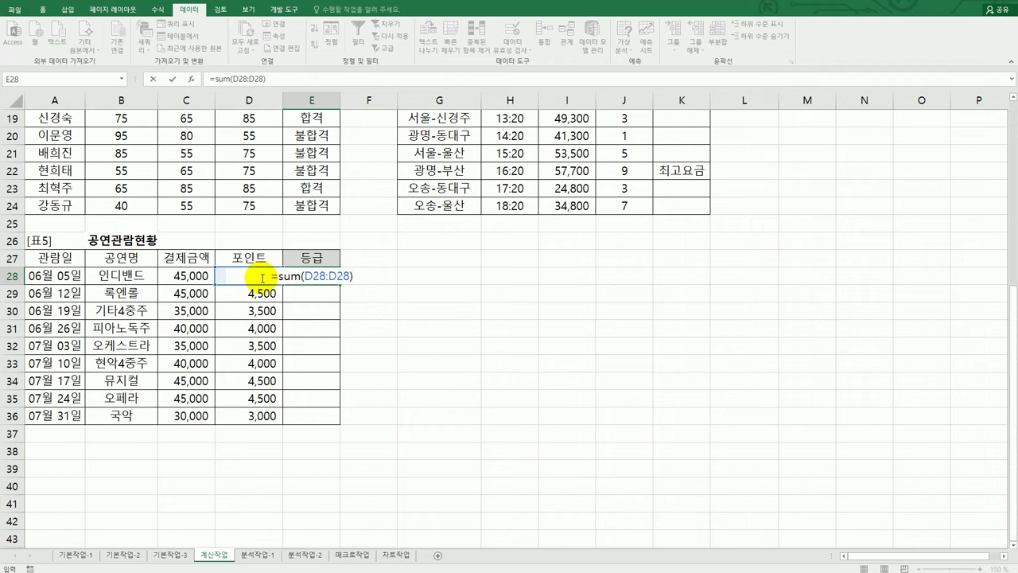
pyautogui.hotkey('ctrl', 'Return')
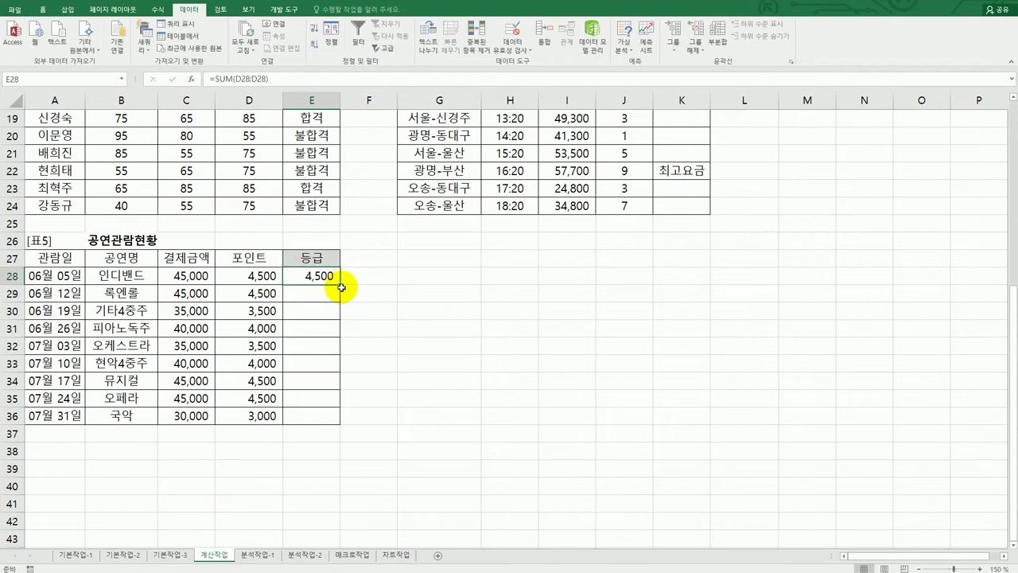
pyautogui.moveTo(340, 285); pyautogui.dragTo(336, 422)
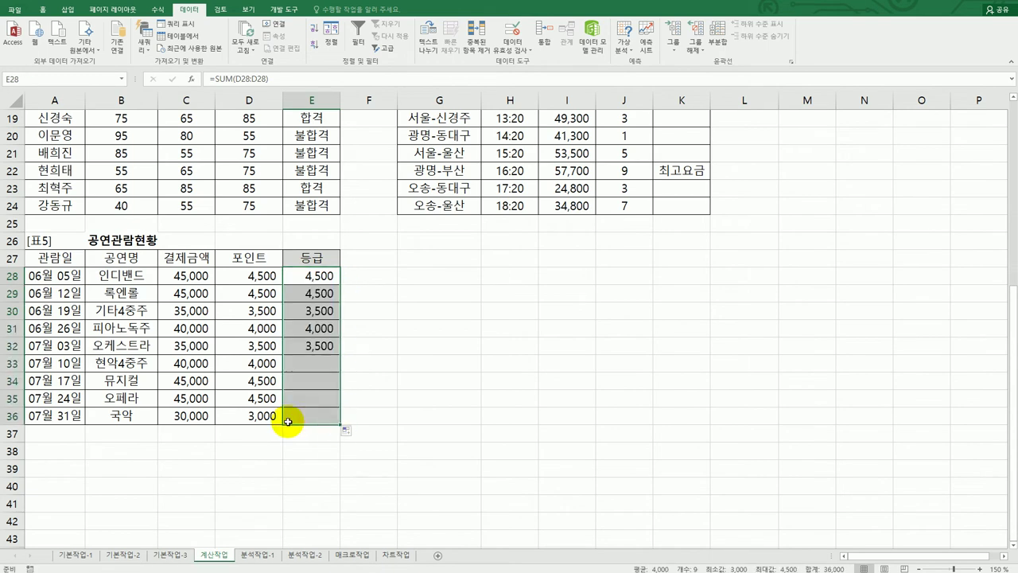
pyautogui.click(300, 417)
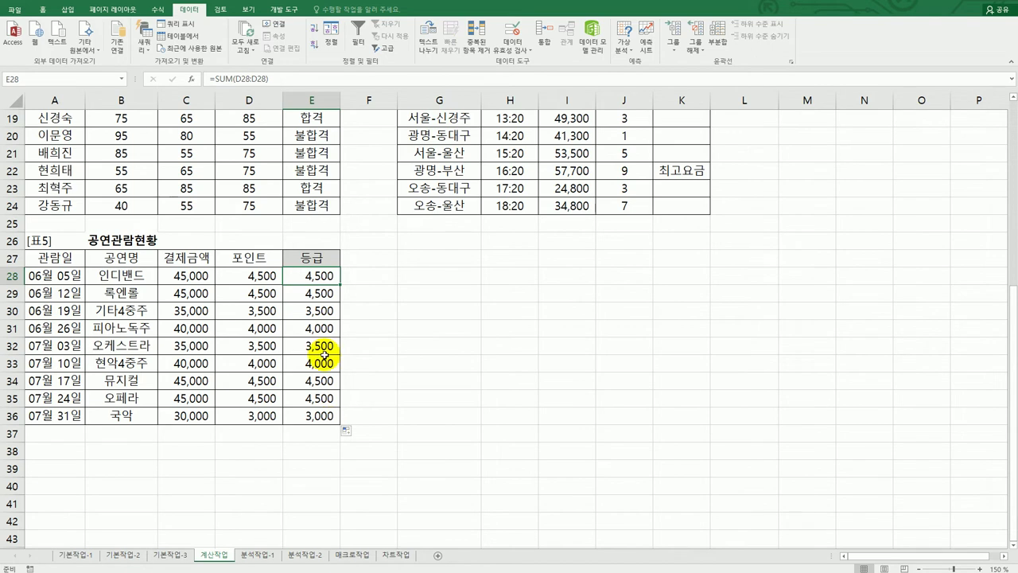
# Change the E28 formula to =SUM($D$28:D28) for a running total and fill it down to E36
pyautogui.doubleClick(318, 275)
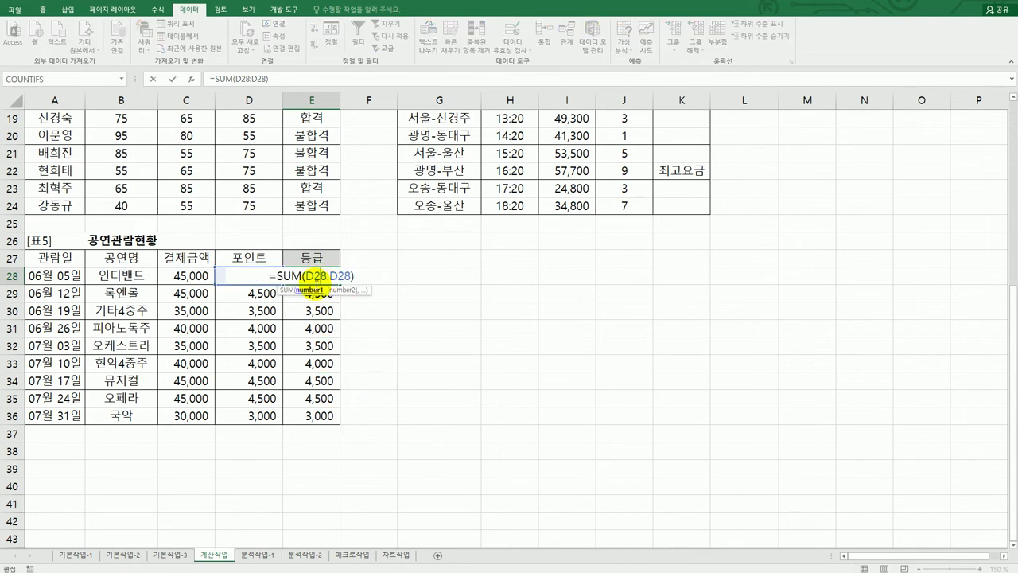
pyautogui.click(307, 275)
pyautogui.press('F4')
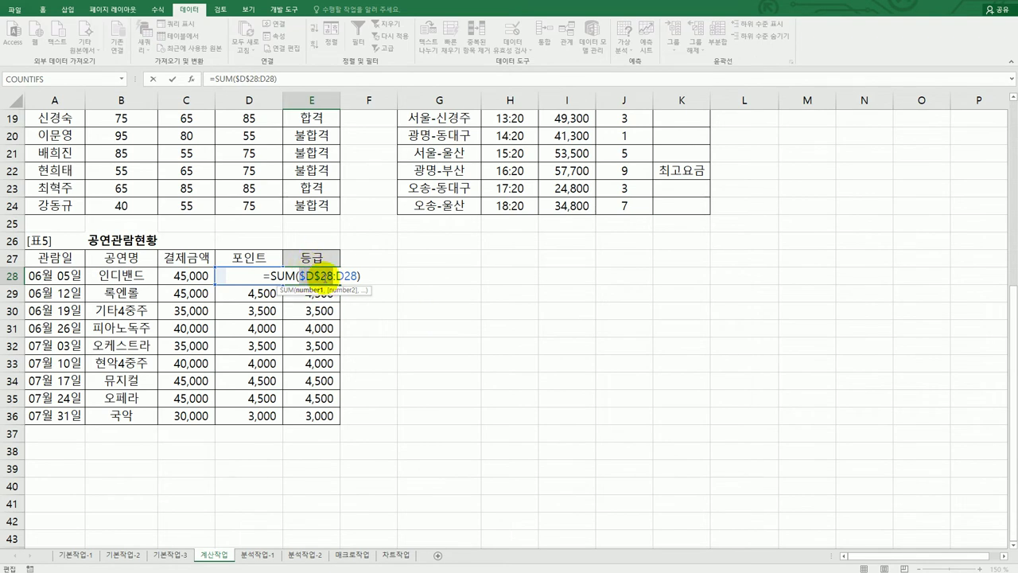
pyautogui.hotkey('ctrl', 'Return')
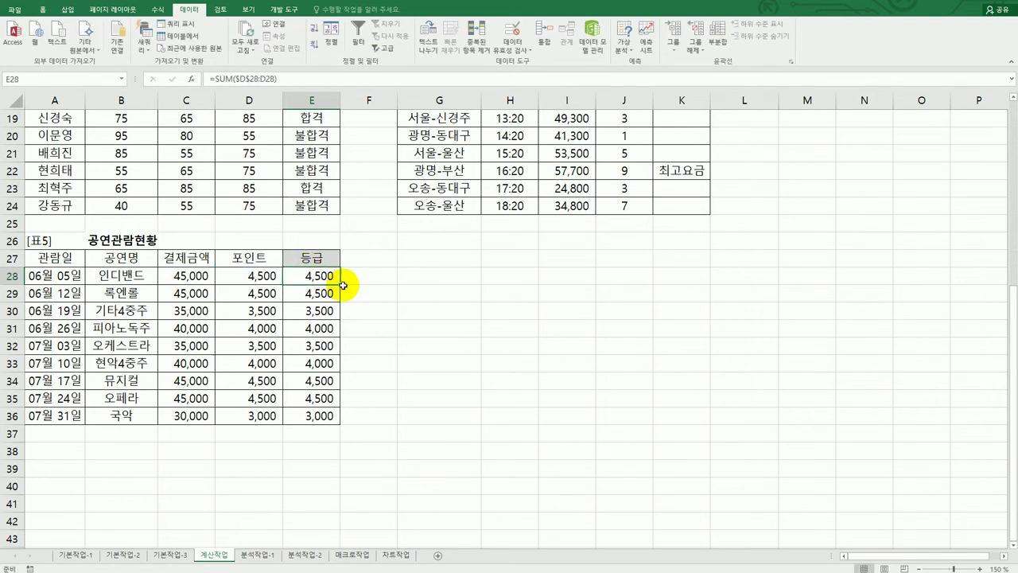
pyautogui.moveTo(340, 285); pyautogui.dragTo(330, 415)
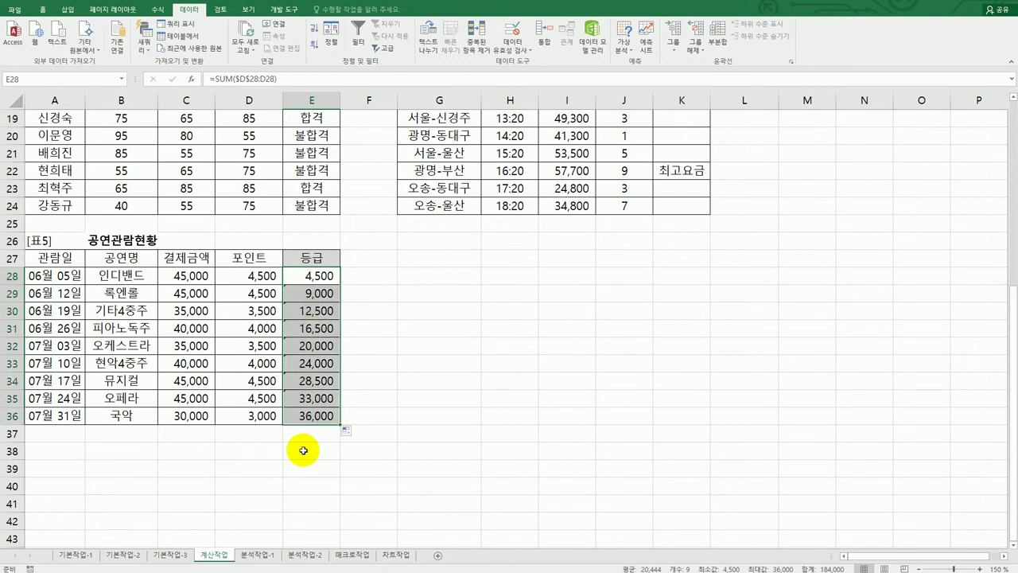
# Check task 5's first condition and wrap the SUM in E28 in an IF that tests for >=30000
pyautogui.click(313, 275)
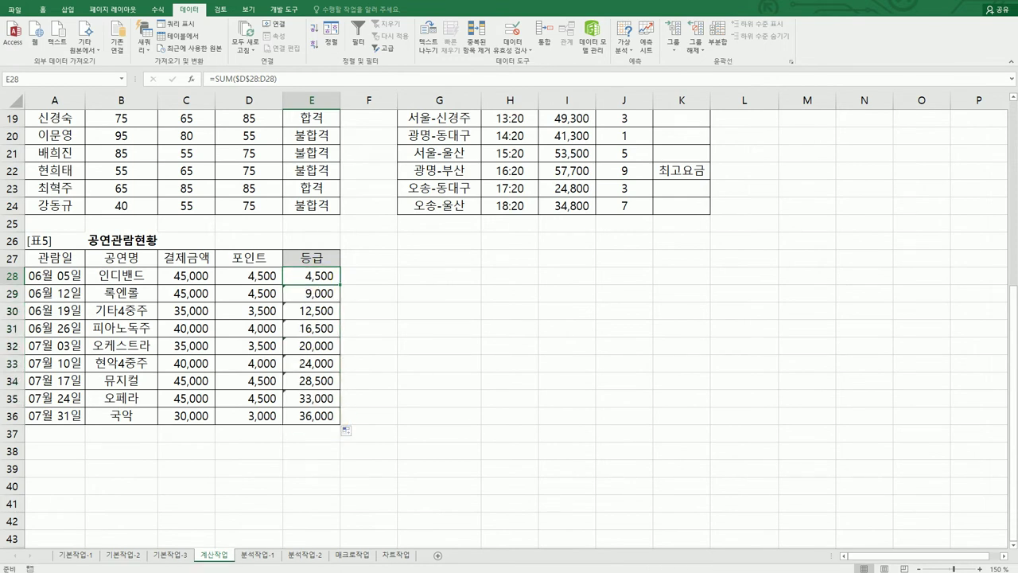
pyautogui.hotkey('alt', 'Tab')
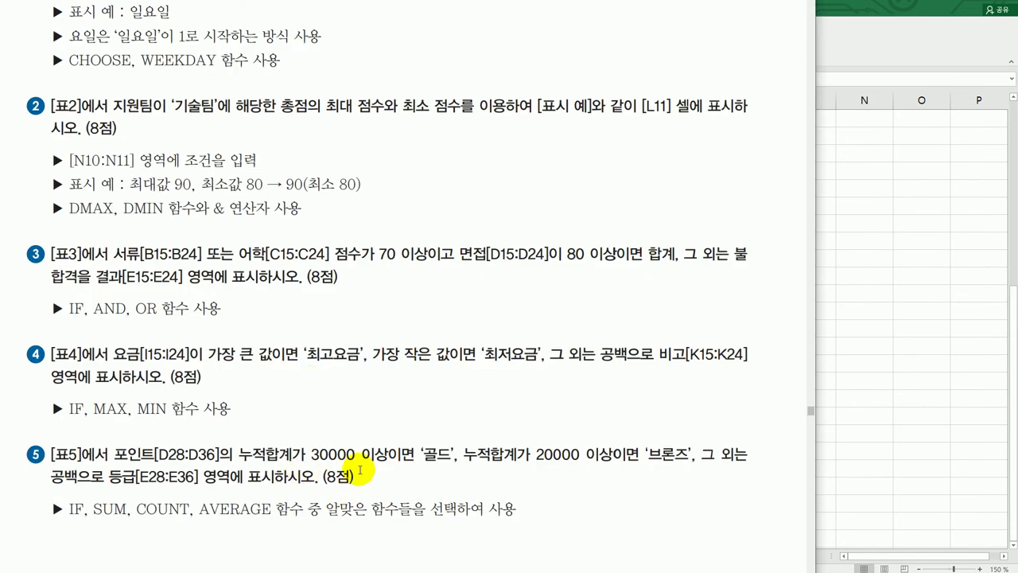
pyautogui.hotkey('alt', 'Tab')
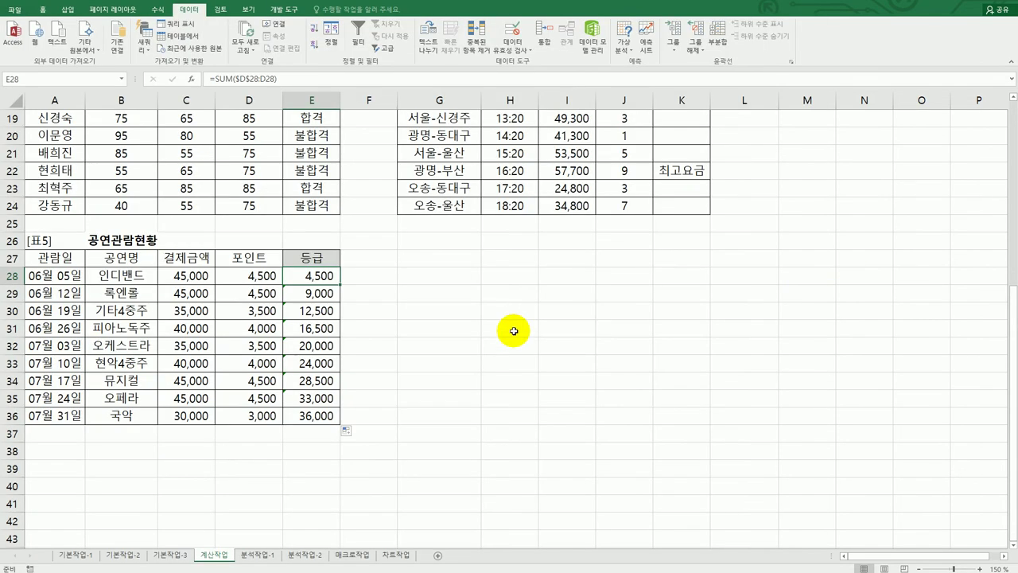
pyautogui.doubleClick(306, 275)
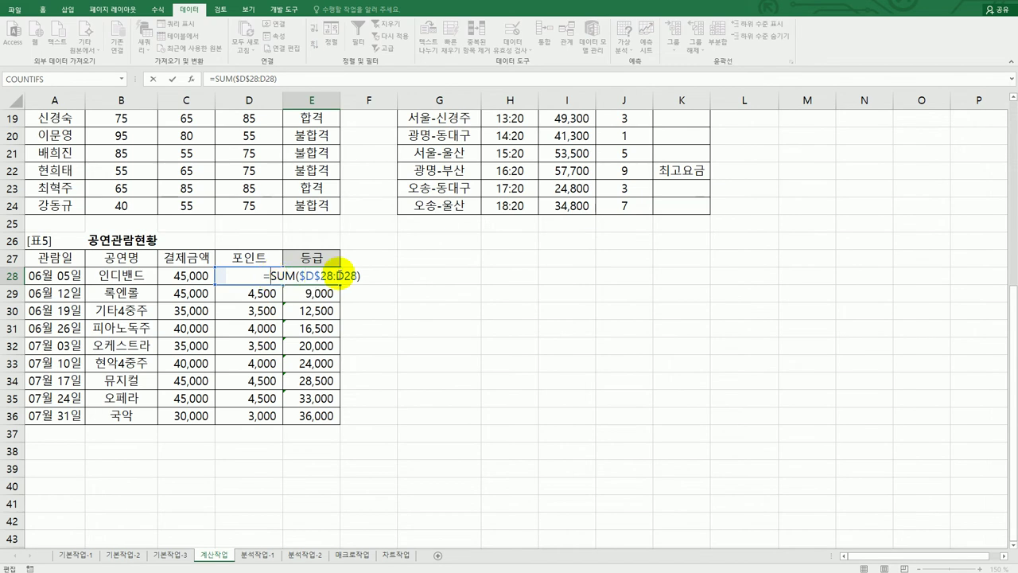
pyautogui.press('Home')
pyautogui.press('Right')
pyautogui.write('IF(')
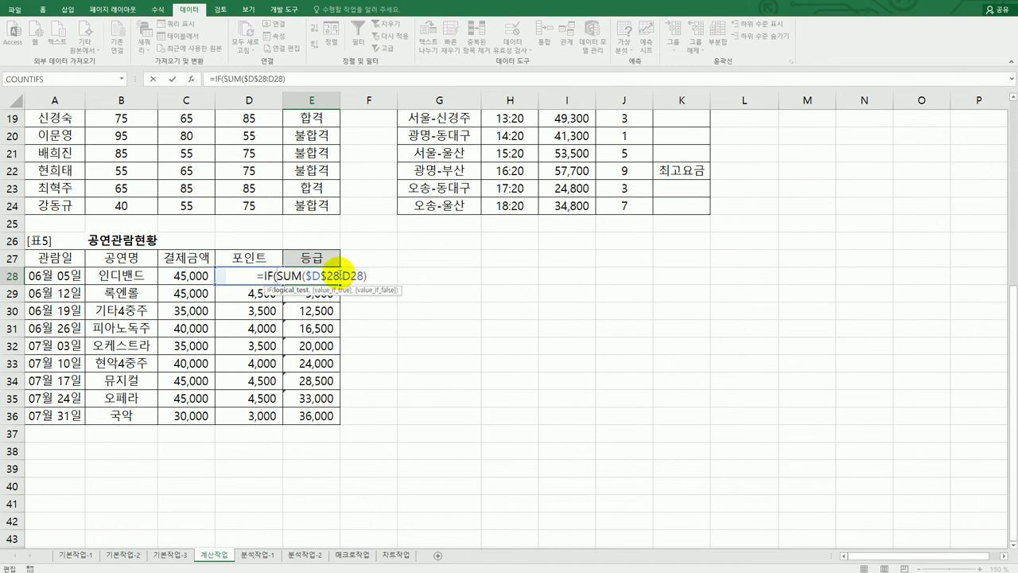
pyautogui.press('End')
pyautogui.write('>=3')
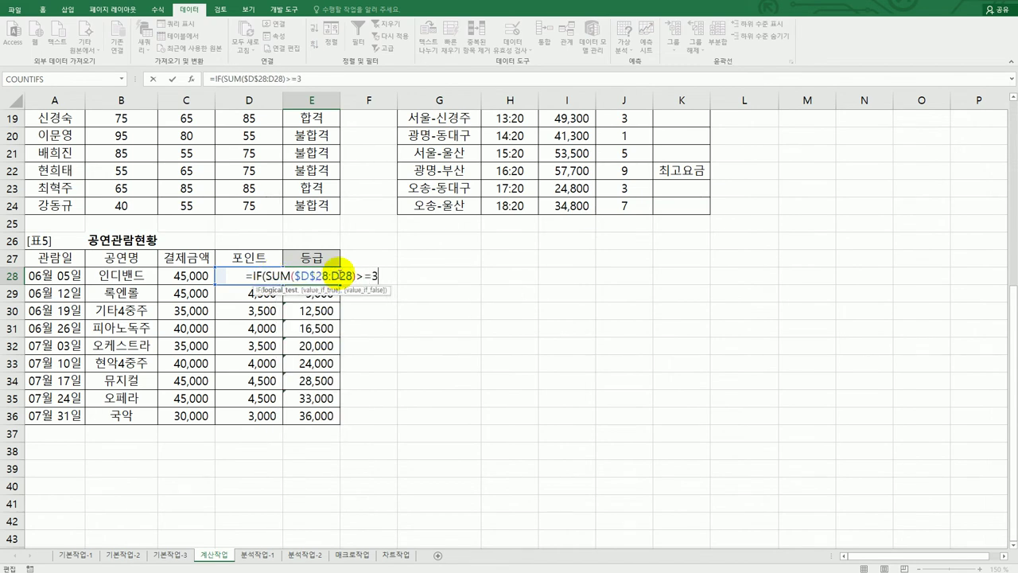
pyautogui.write('00000')
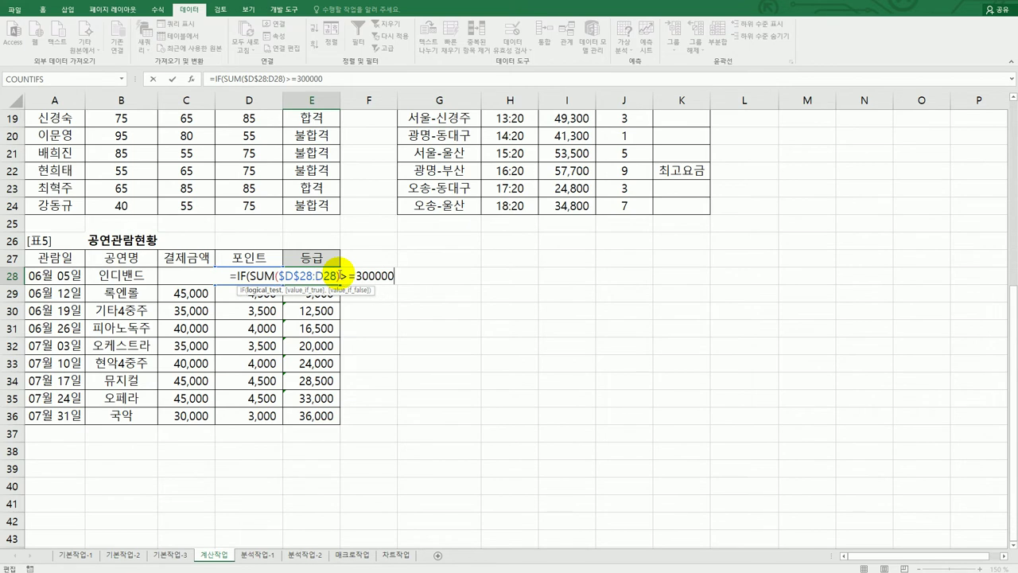
pyautogui.press('BackSpace')
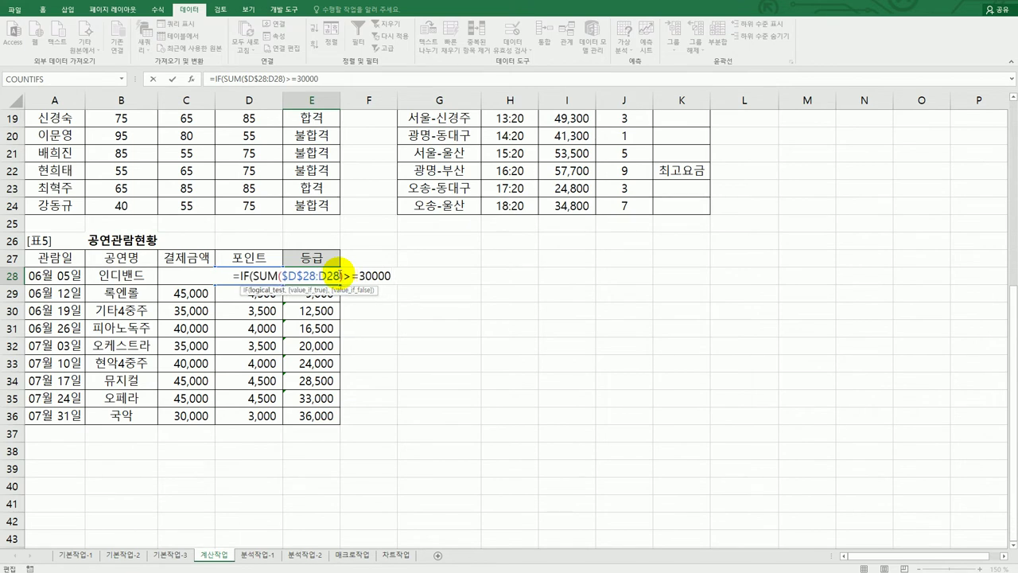
# Check task 5's first grade and add "골드" as the true value of the IF in E28
pyautogui.hotkey('alt', 'Tab')
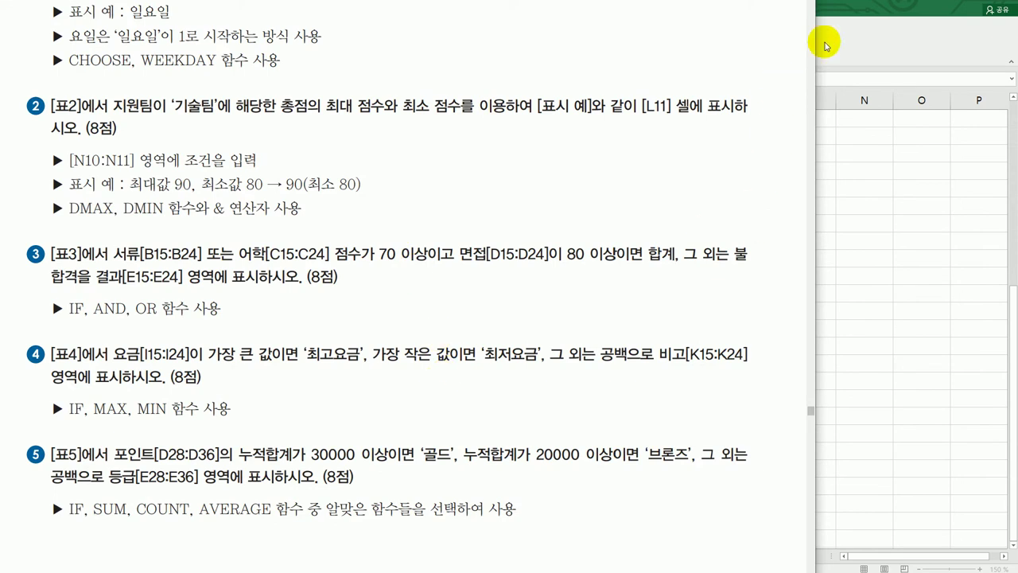
pyautogui.click(852, 42)
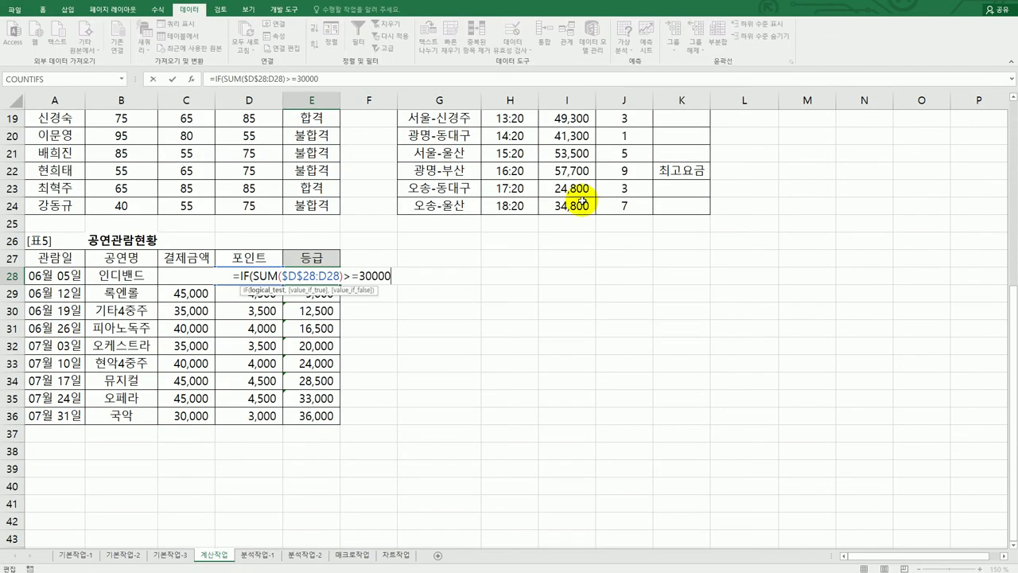
pyautogui.write(',"ㄱ')
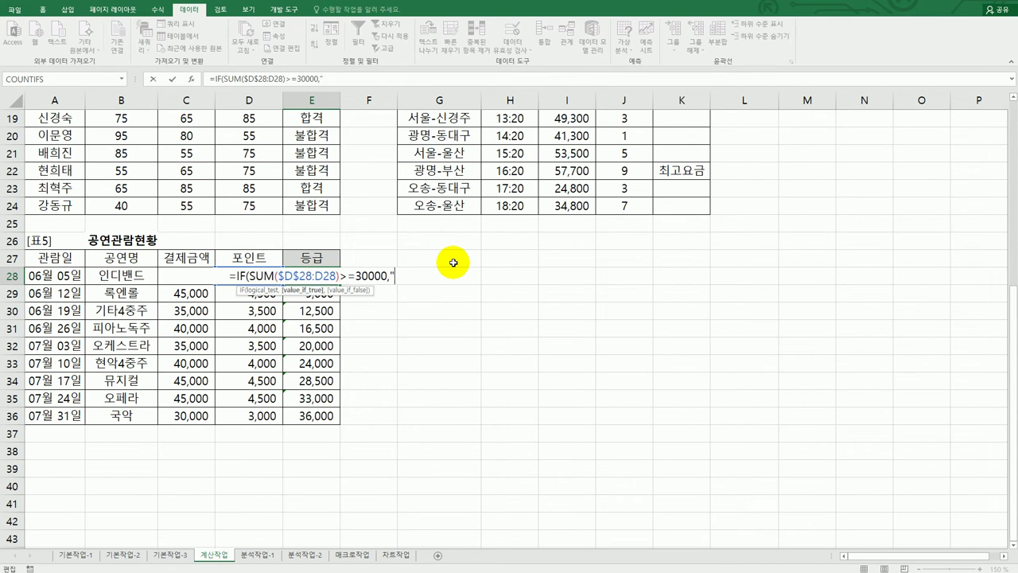
pyautogui.write('ㅗㄹ드",')
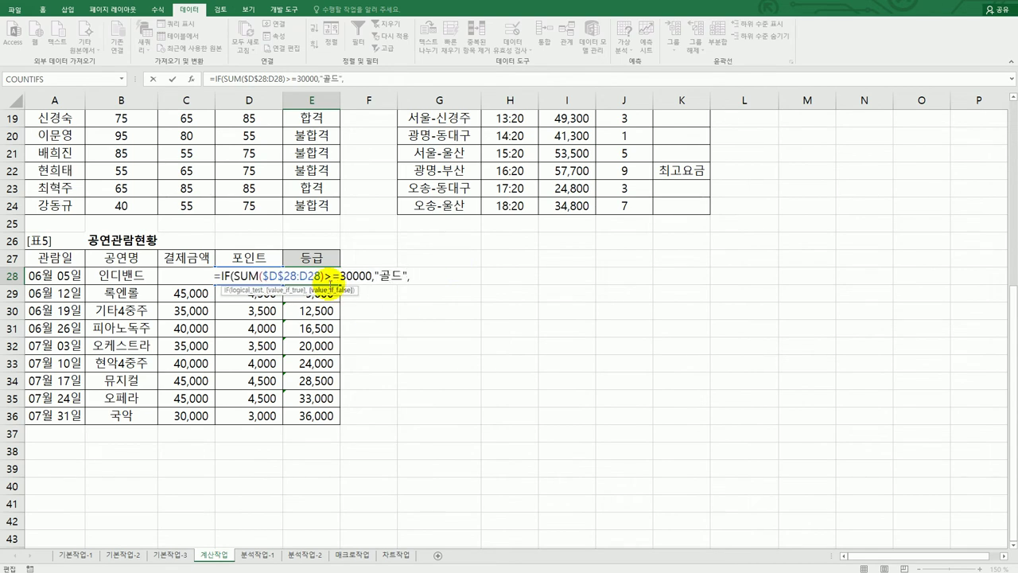
# Append a copy of the IF expression as the false value in the E28 formula
pyautogui.moveTo(219, 276); pyautogui.dragTo(433, 278)
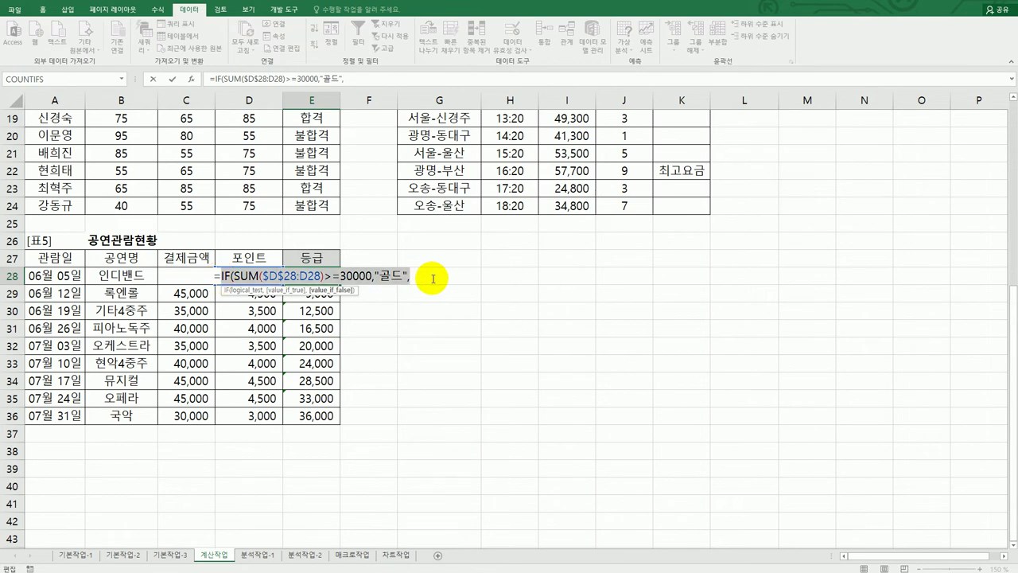
pyautogui.hotkey('ctrl', 'c')
pyautogui.click(431, 279)
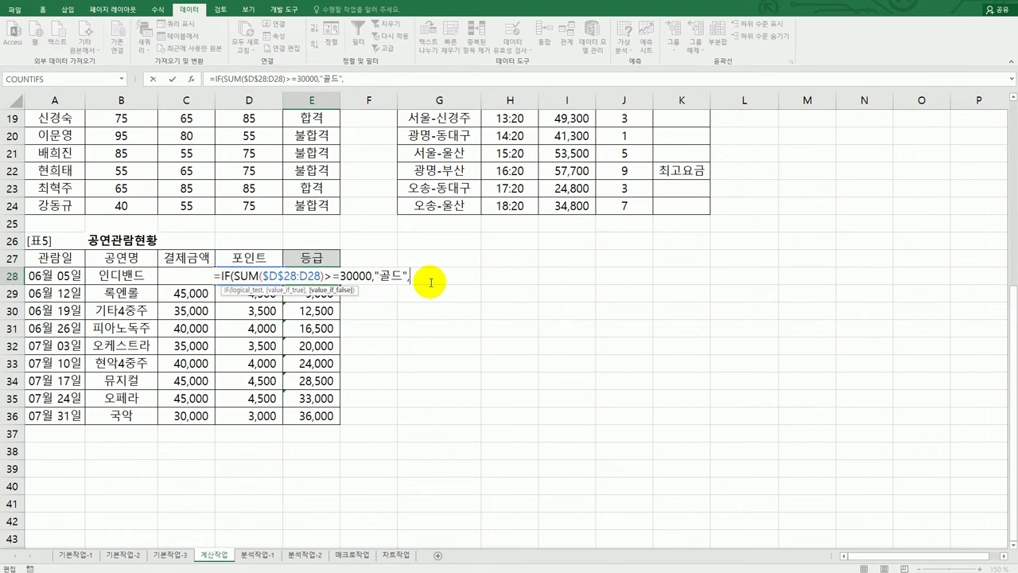
pyautogui.hotkey('ctrl', 'v')
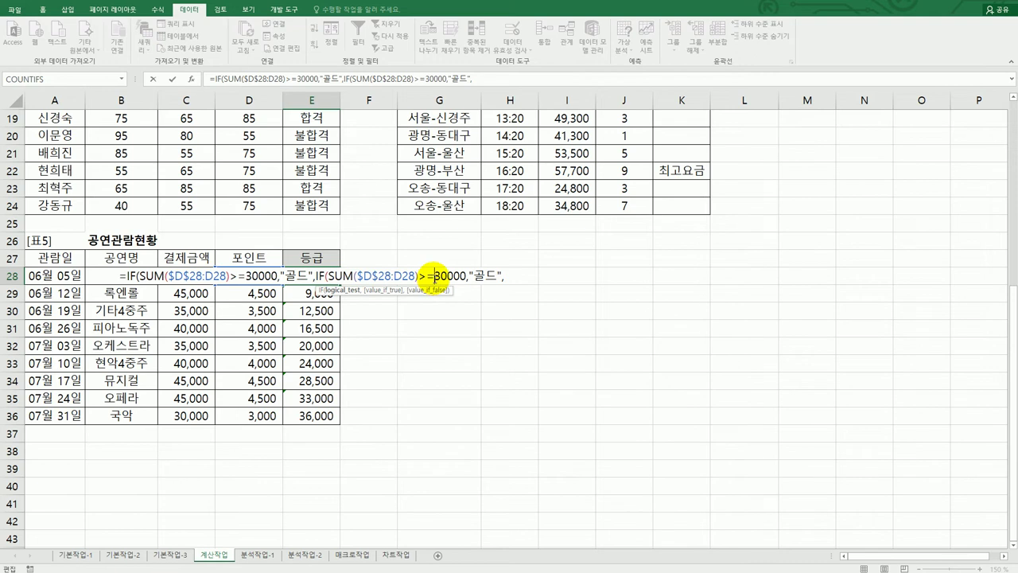
# Change the nested IF in E28 to test for >=20000 and return "브론즈", then reread task 5's remaining case
pyautogui.write('2')
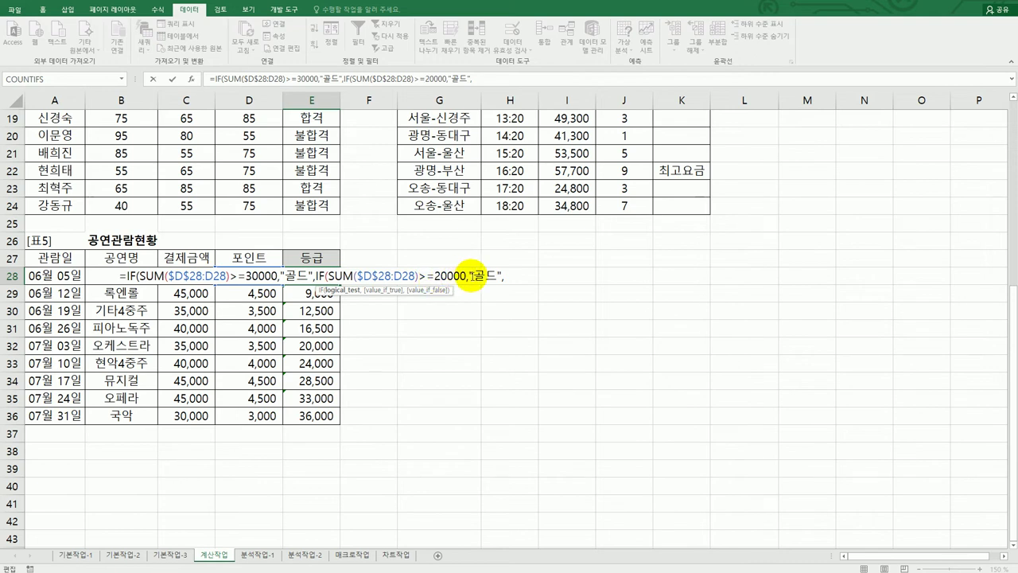
pyautogui.moveTo(475, 276); pyautogui.dragTo(489, 279)
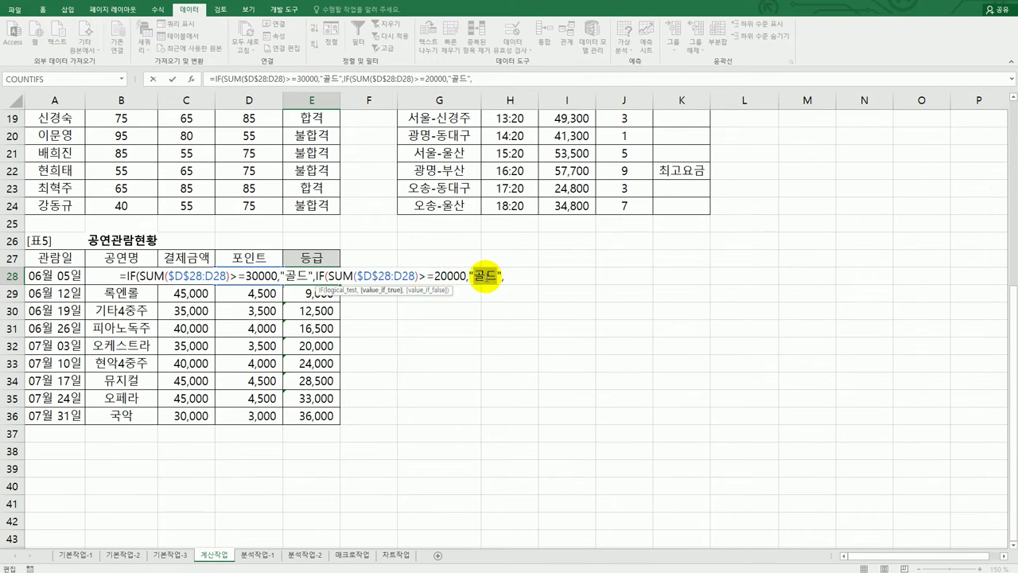
pyautogui.write('ㅂ로ㄴ즈')
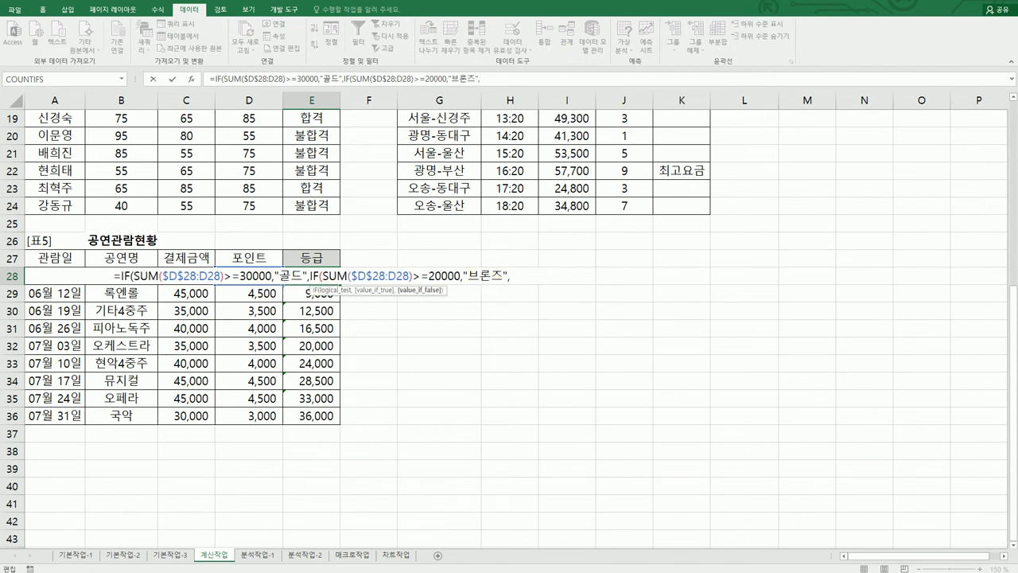
pyautogui.hotkey('alt', 'Tab')
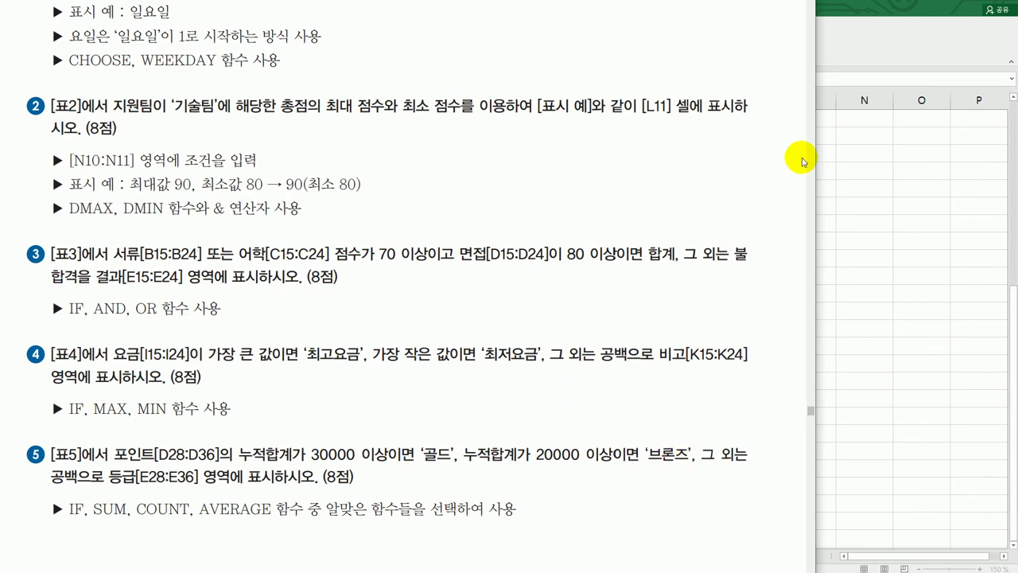
# Complete the nested IF in E28 with "" as the remaining case and fill the formula down to E36
pyautogui.click(850, 52)
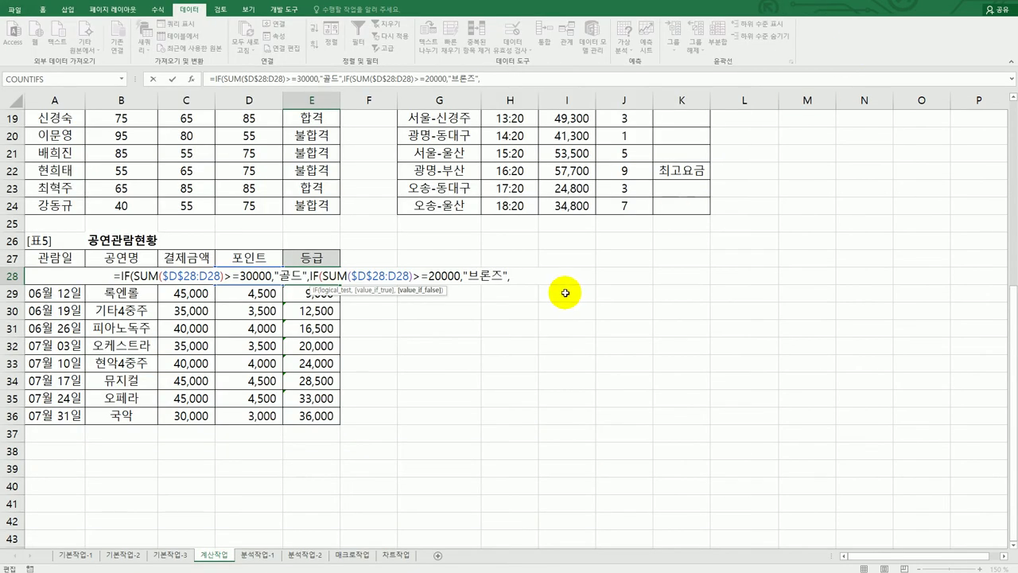
pyautogui.write('""')
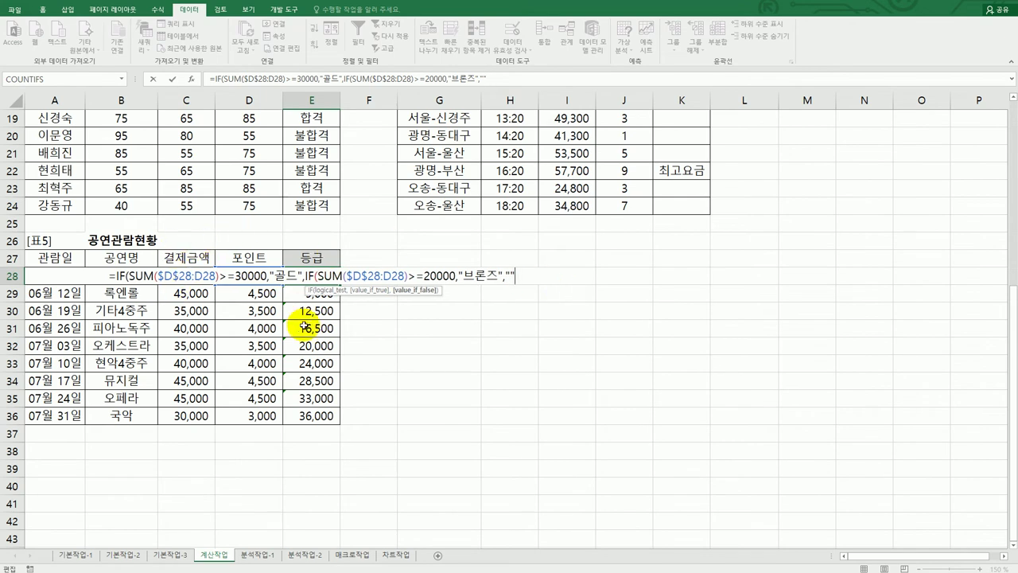
pyautogui.write('))')
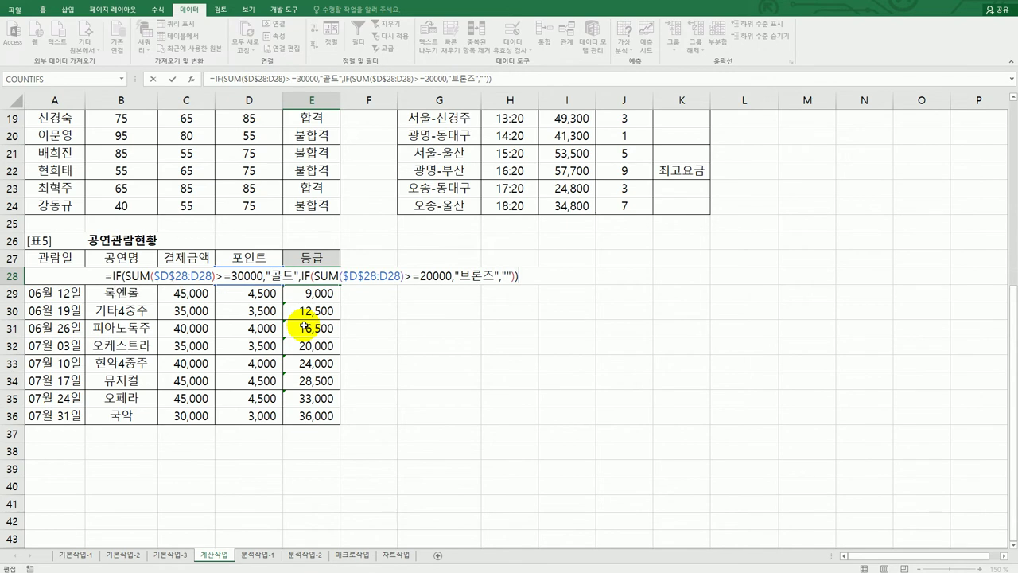
pyautogui.press('Return')
pyautogui.click(334, 280)
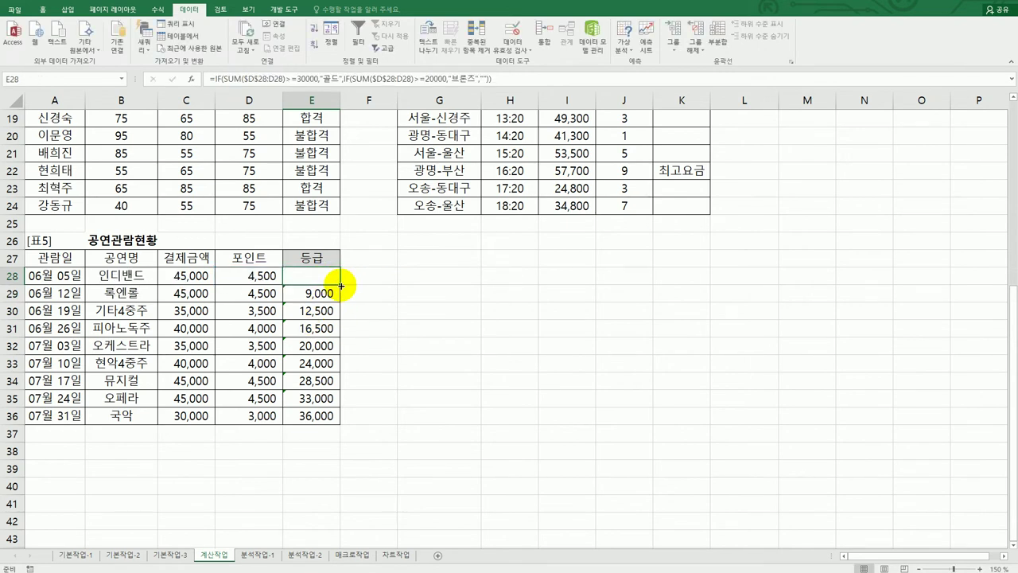
pyautogui.moveTo(340, 286); pyautogui.dragTo(342, 418)
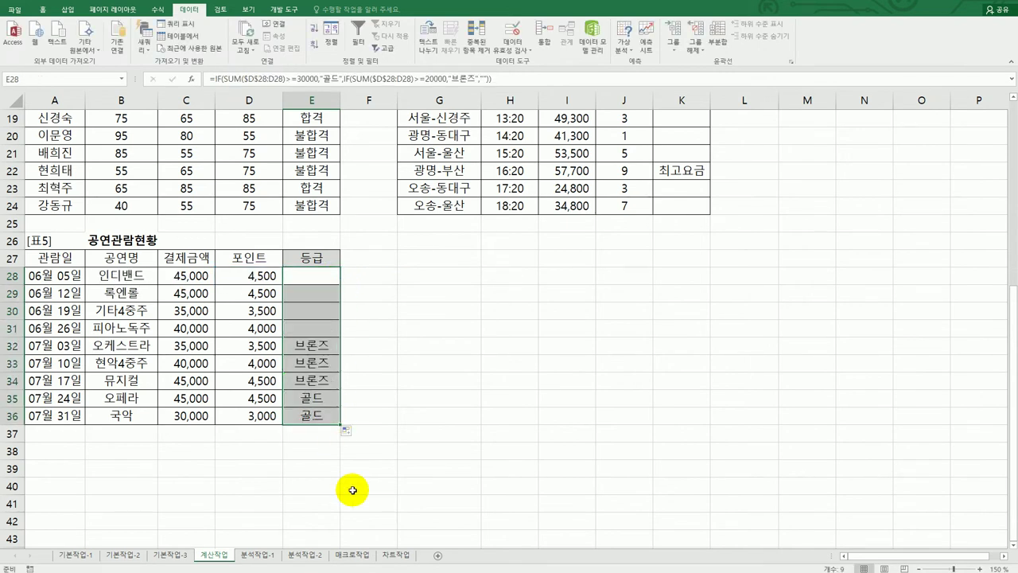
# Check the copied formula in E36 and ignore the formula error flags on E29:E35
pyautogui.click(314, 413)
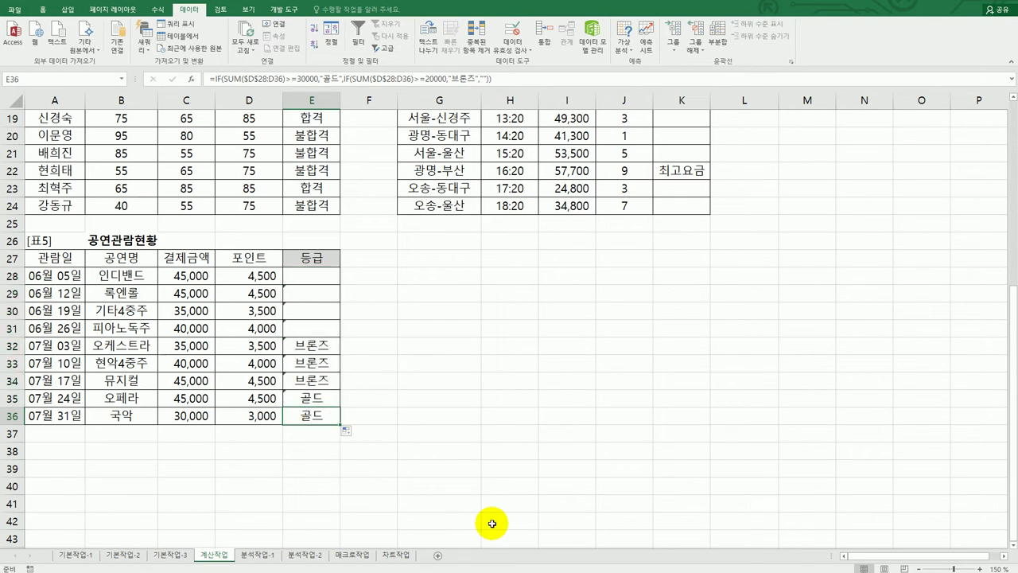
pyautogui.moveTo(314, 293); pyautogui.dragTo(303, 393)
pyautogui.moveTo(280, 294)
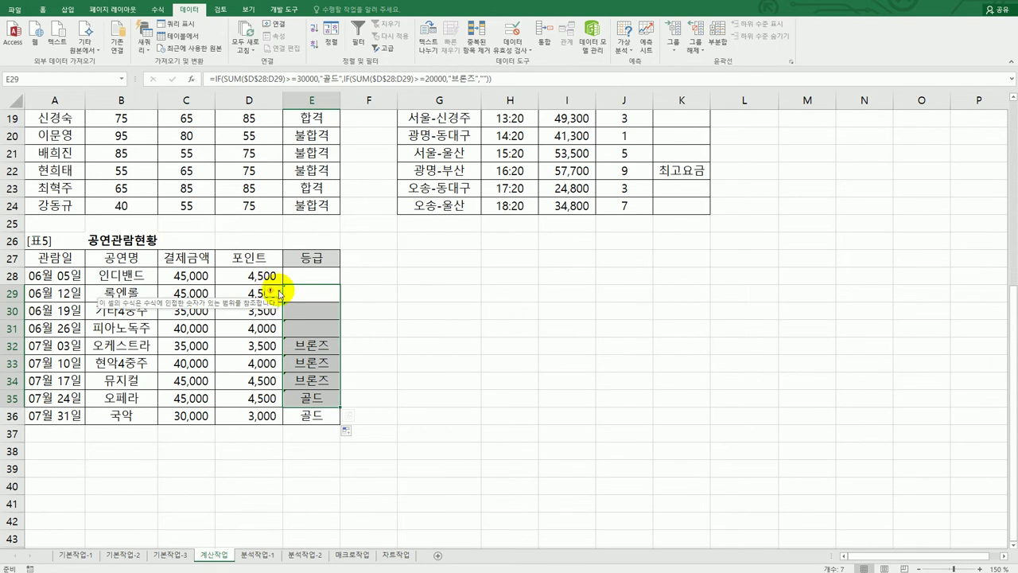
pyautogui.click(280, 295)
pyautogui.click(266, 345)
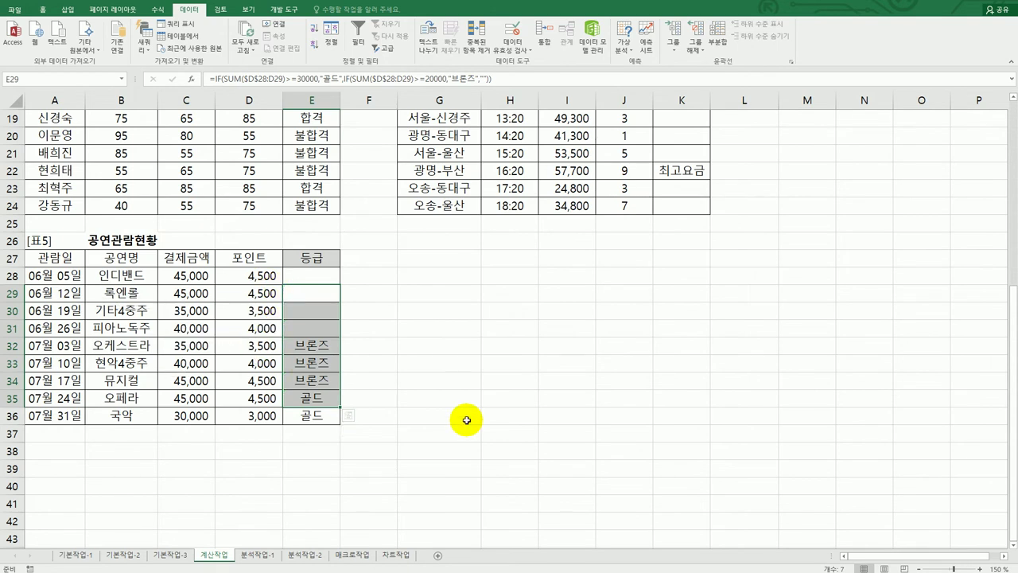
pyautogui.click(467, 420)
# Look over the finished results in 표1 to 표5 on the 계산작업 sheet
pyautogui.scroll(4, 521, 426)
pyautogui.scroll(2, 521, 427)
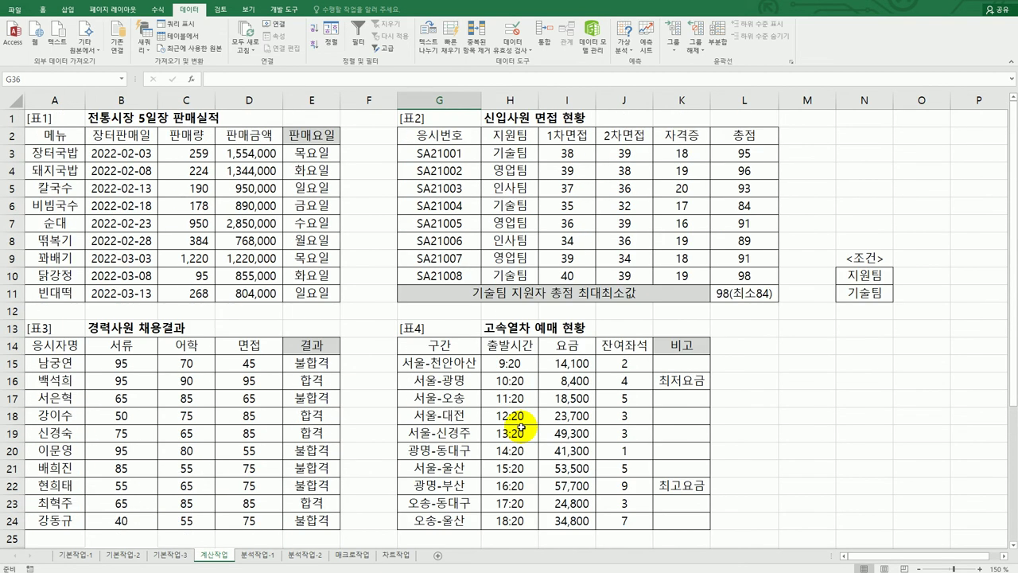
pyautogui.scroll(-3, 521, 427)
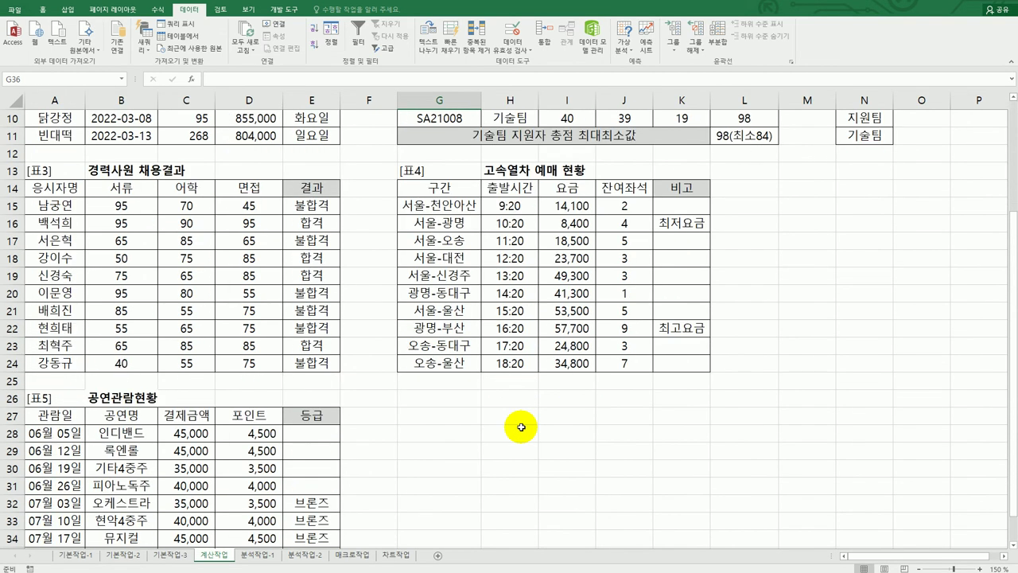
pyautogui.scroll(3, 521, 426)
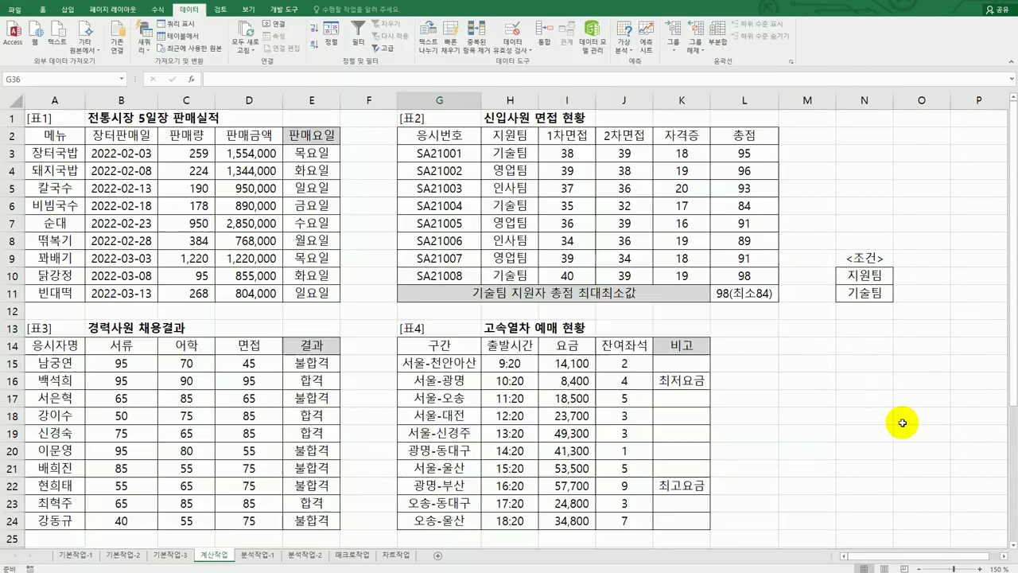
pyautogui.click(883, 404)
# Switch to the 분석작업-1 sheet, read its pivot table instructions and look at the airport usage table
pyautogui.click(253, 556)
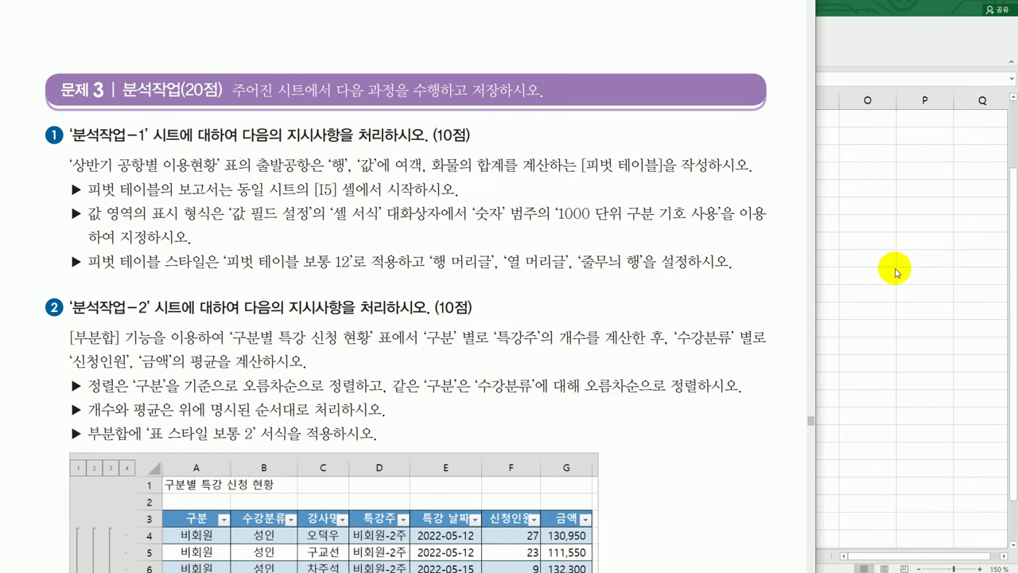
pyautogui.hotkey('alt', 'Tab')
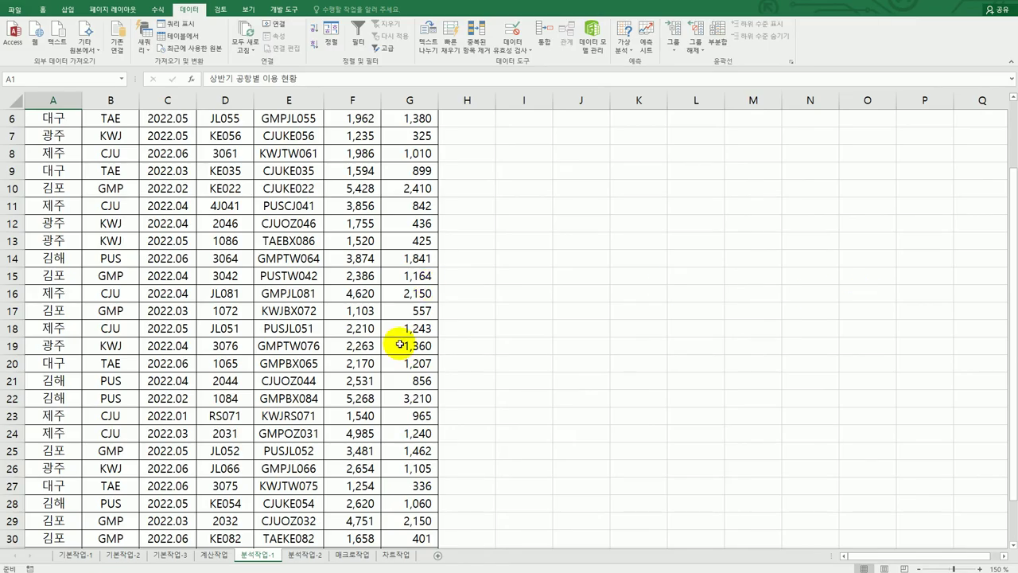
pyautogui.scroll(2, 660, 376)
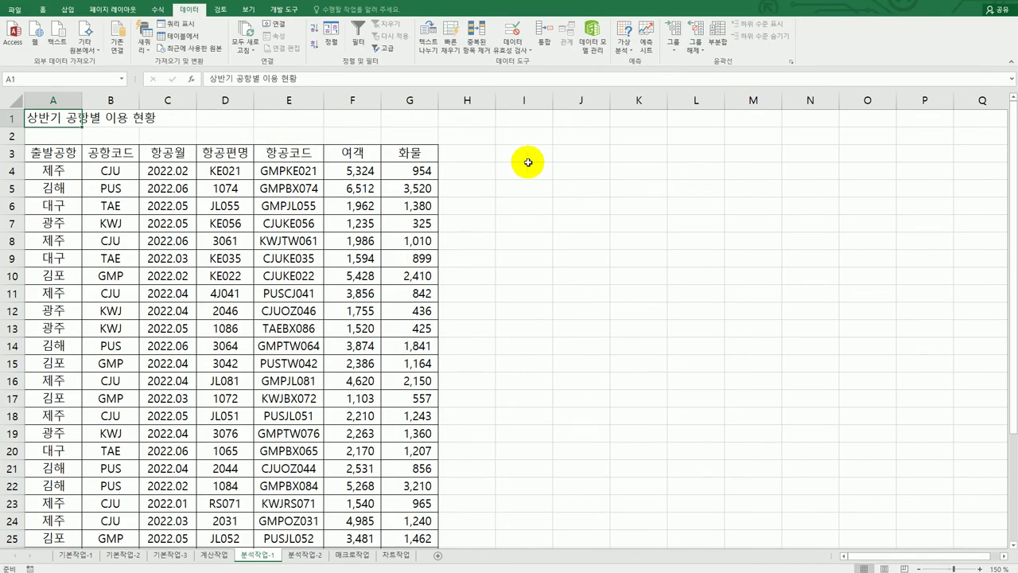
# Insert a pivot table from A3:G33 of 분석작업-1, placed on the existing worksheet at cell I5
pyautogui.click(215, 222)
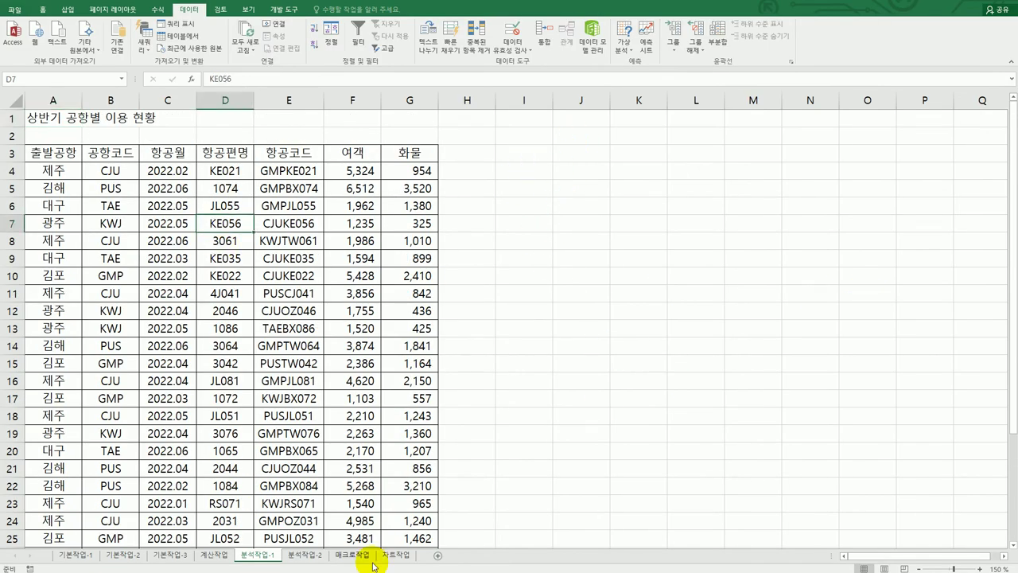
pyautogui.click(69, 10)
pyautogui.click(14, 32)
pyautogui.scroll(1, 557, 318)
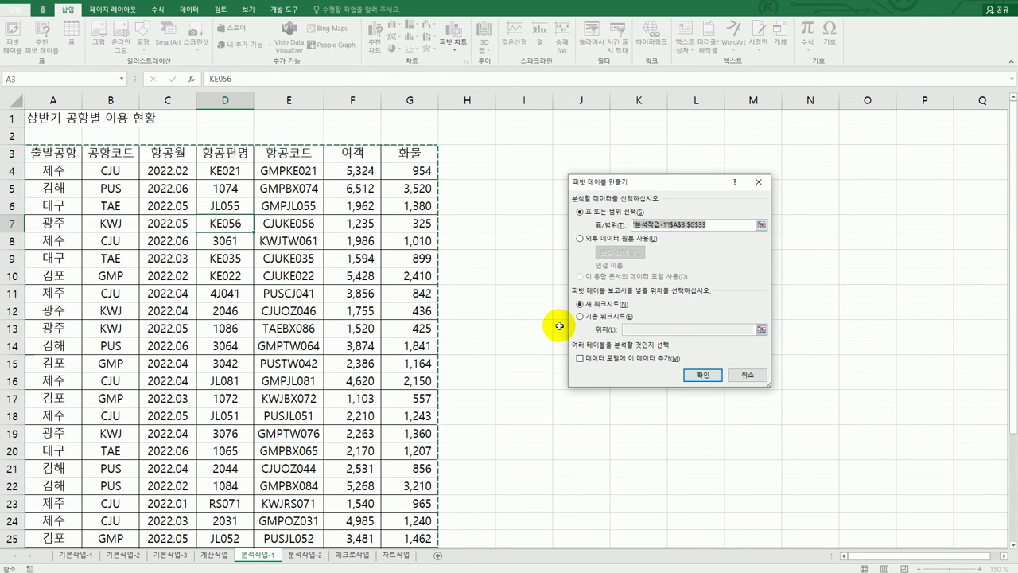
pyautogui.scroll(-3, 430, 358)
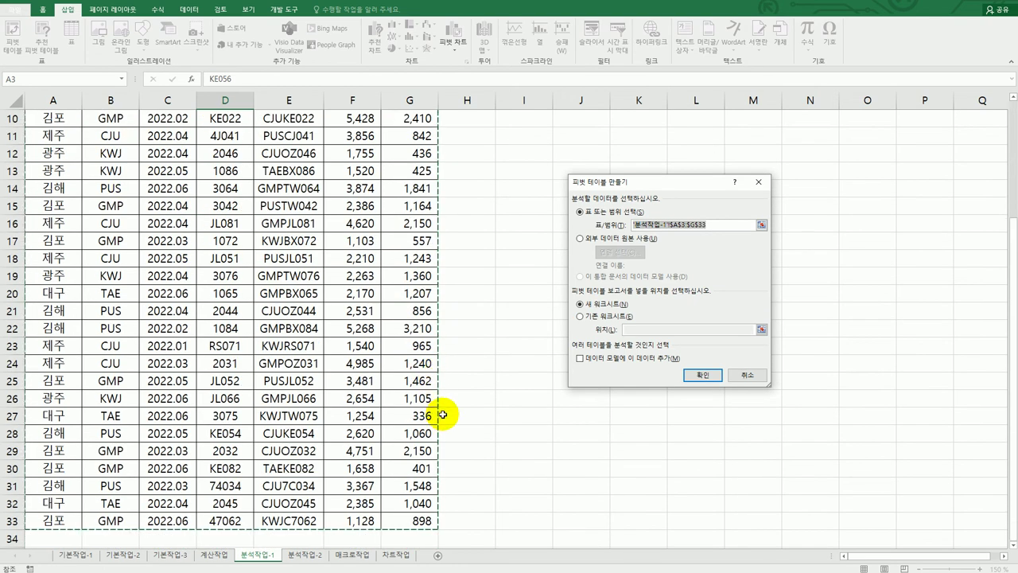
pyautogui.click(590, 314)
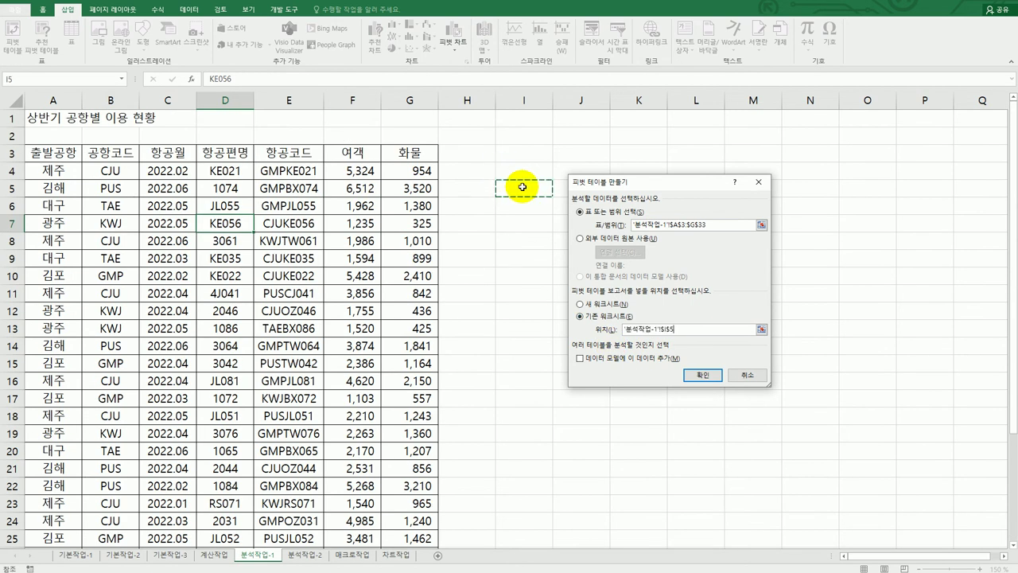
pyautogui.click(704, 377)
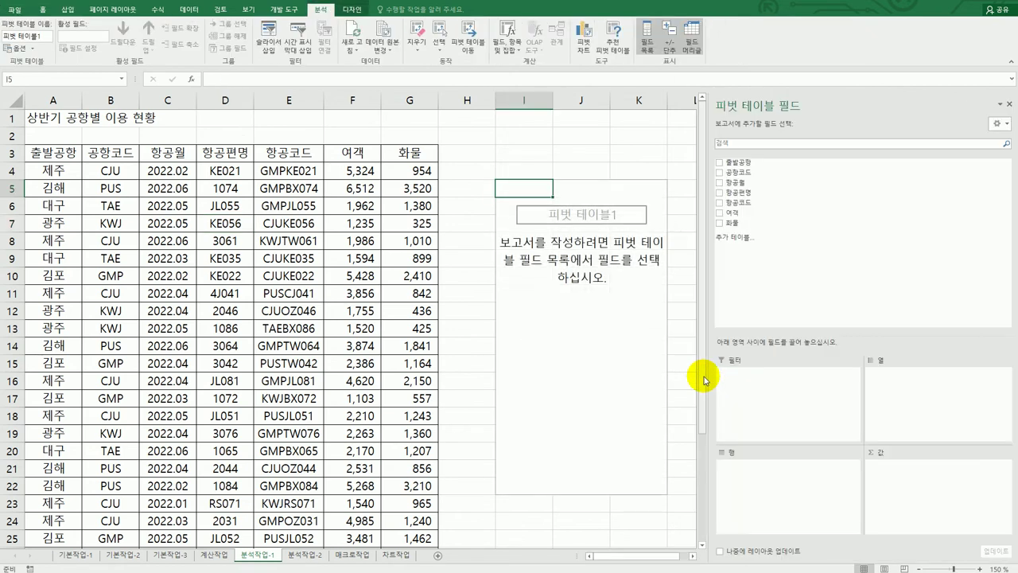
# Add 출발공항 to the pivot table's rows and the sums of 여객 and 화물 to its values
pyautogui.click(692, 556)
pyautogui.click(692, 556)
pyautogui.click(692, 556)
pyautogui.click(692, 556)
pyautogui.click(692, 556)
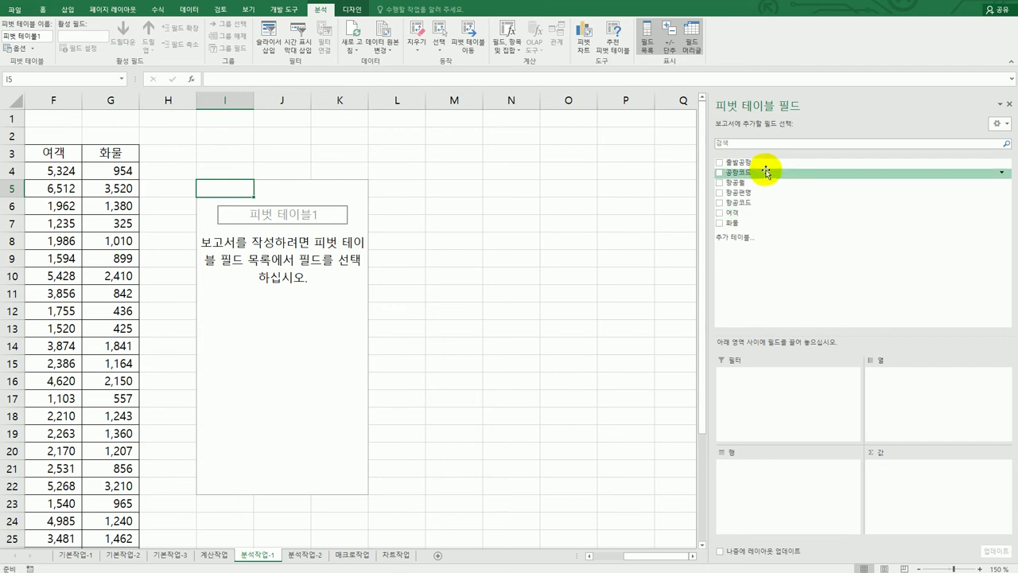
pyautogui.moveTo(759, 162); pyautogui.dragTo(766, 476)
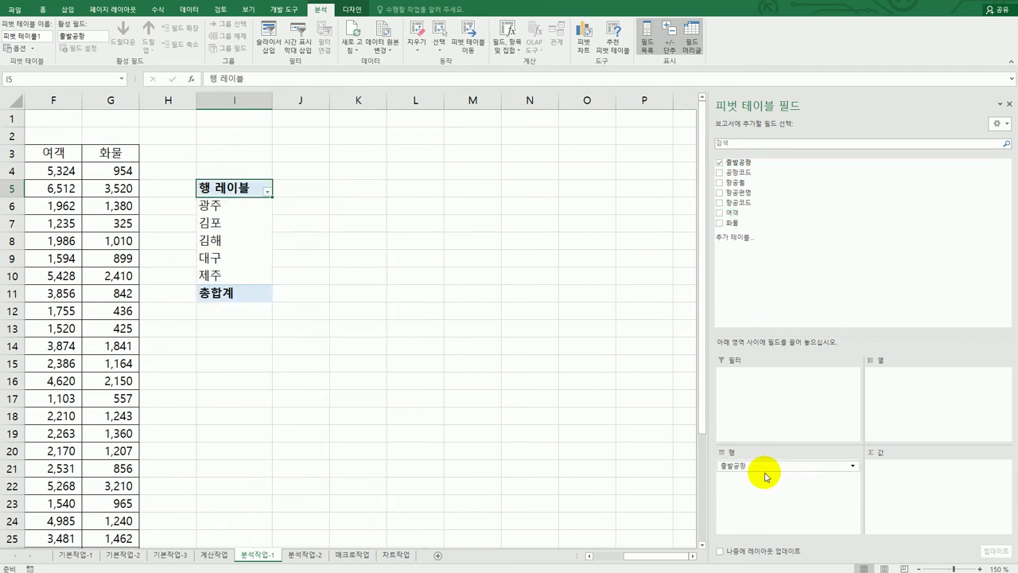
pyautogui.moveTo(764, 213); pyautogui.dragTo(899, 494)
pyautogui.moveTo(730, 228); pyautogui.dragTo(883, 495)
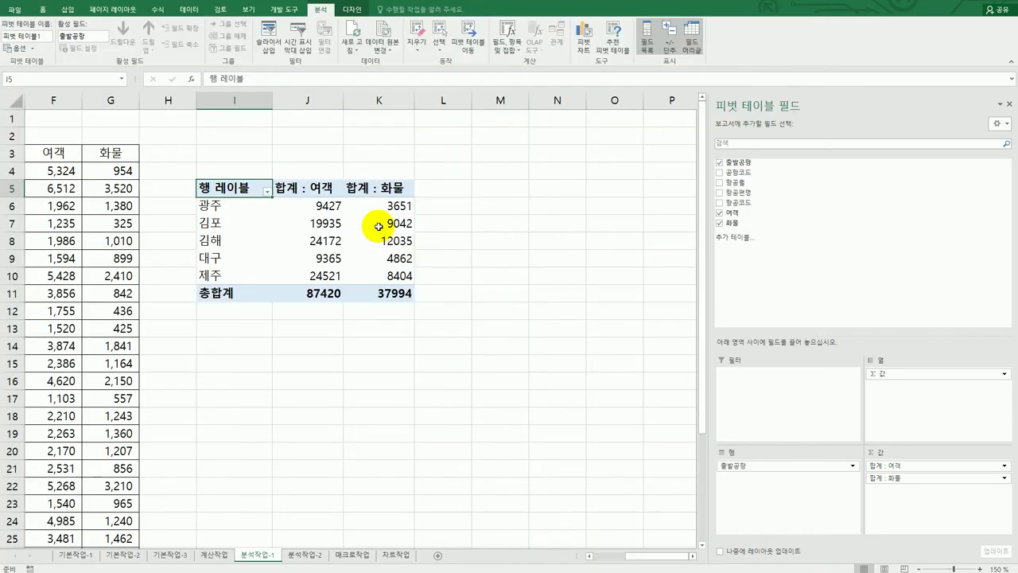
# Format the 합계 : 여객 value field as 숫자 with the 1000 단위 구분 기호 사용 option
pyautogui.click(320, 189)
pyautogui.doubleClick(320, 189)
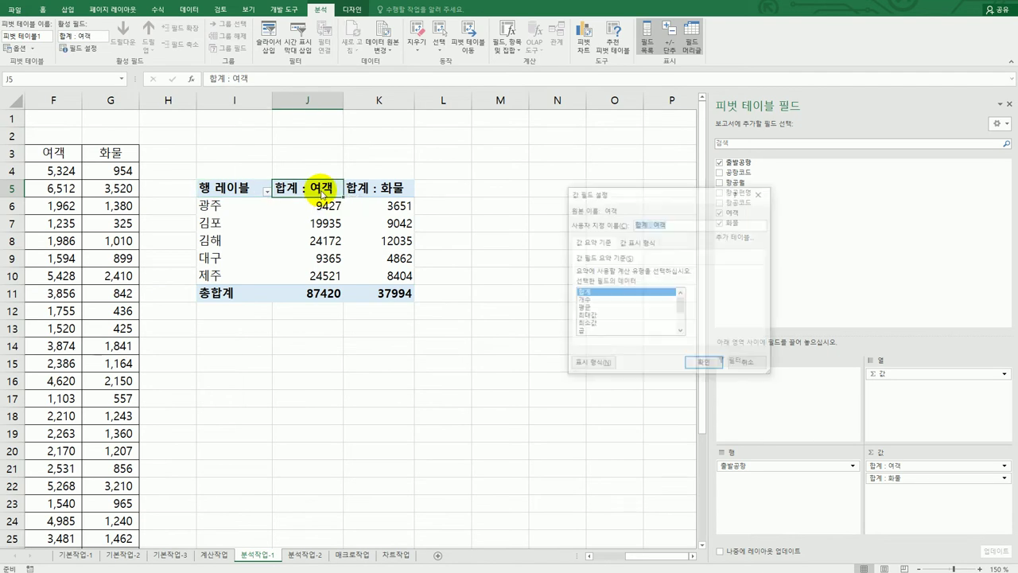
pyautogui.click(593, 366)
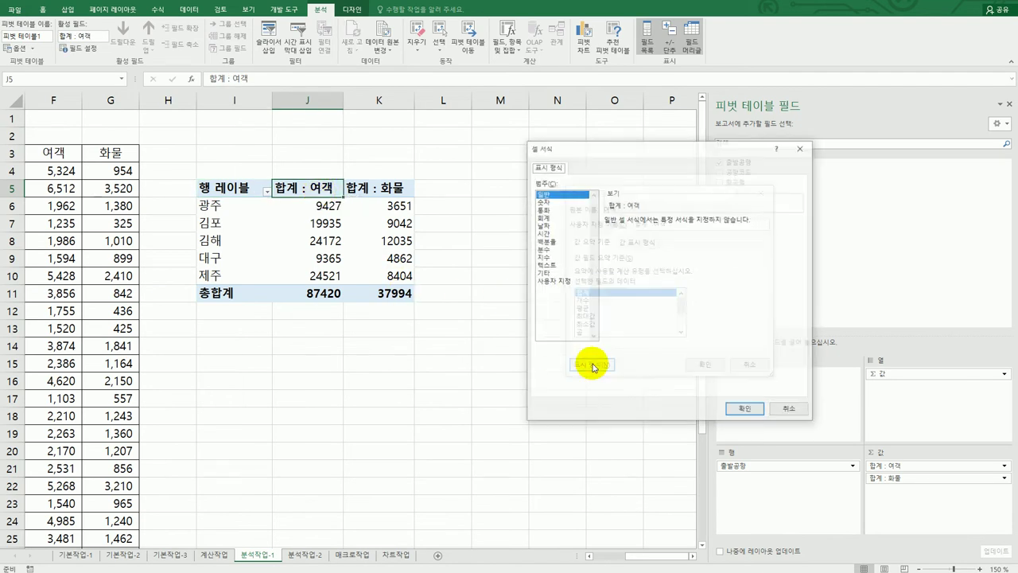
pyautogui.click(551, 205)
pyautogui.click(658, 236)
pyautogui.click(739, 409)
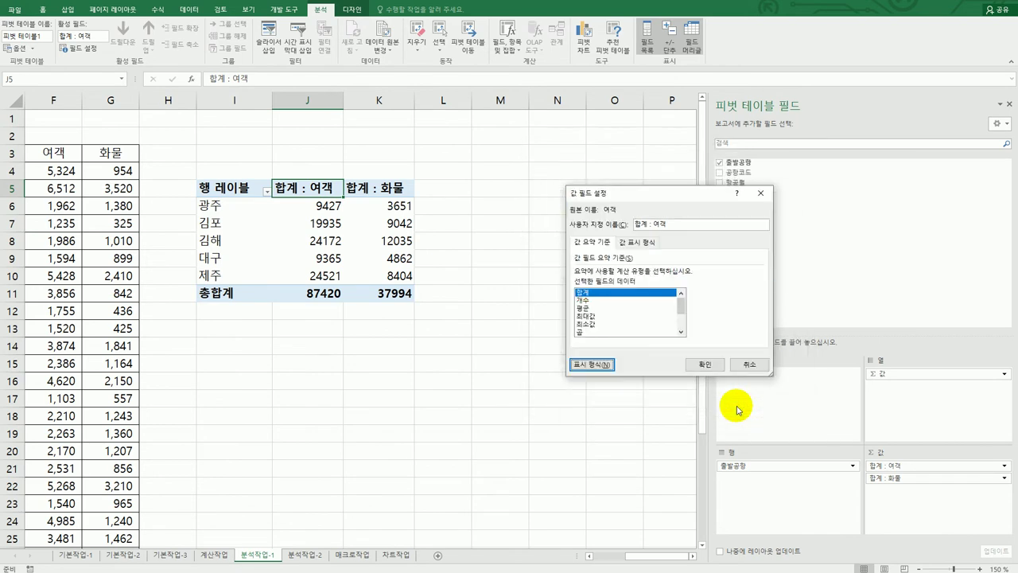
pyautogui.click(707, 363)
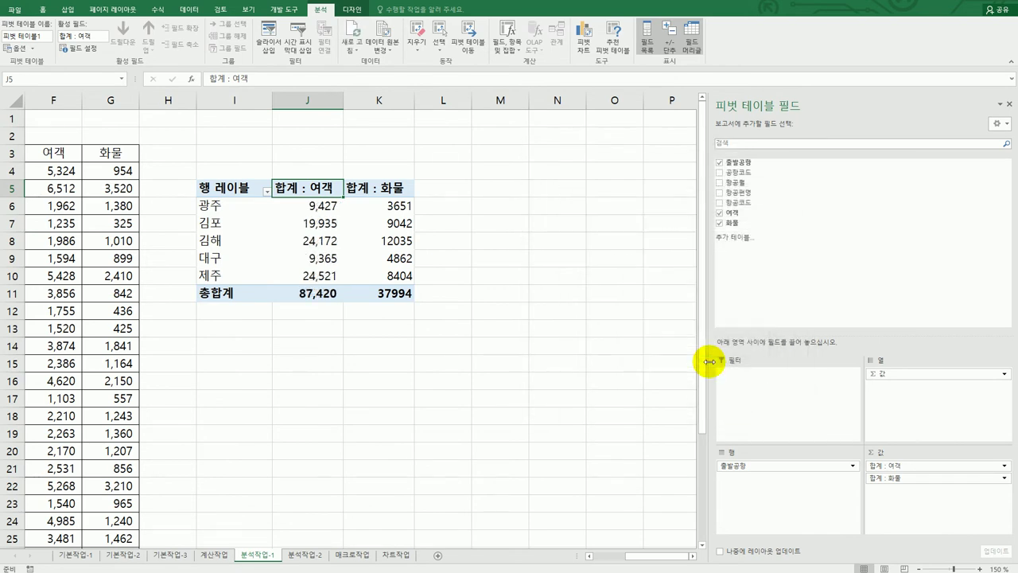
# Format the 합계 : 화물 value field as 숫자 with the 1000 단위 구분 기호 사용 option
pyautogui.click(388, 190)
pyautogui.click(385, 182)
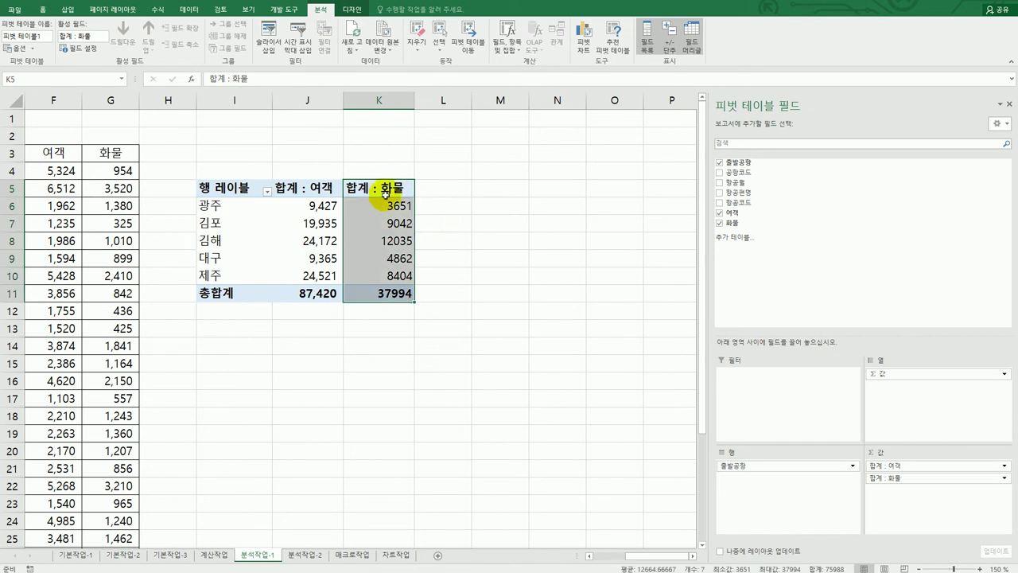
pyautogui.doubleClick(382, 188)
pyautogui.click(574, 368)
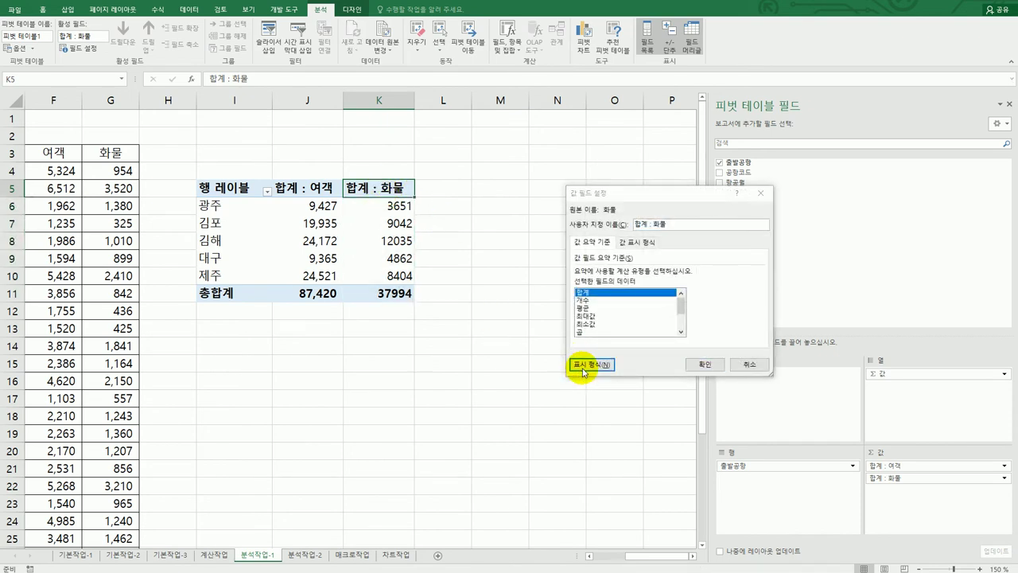
pyautogui.click(543, 202)
pyautogui.click(608, 237)
pyautogui.click(746, 411)
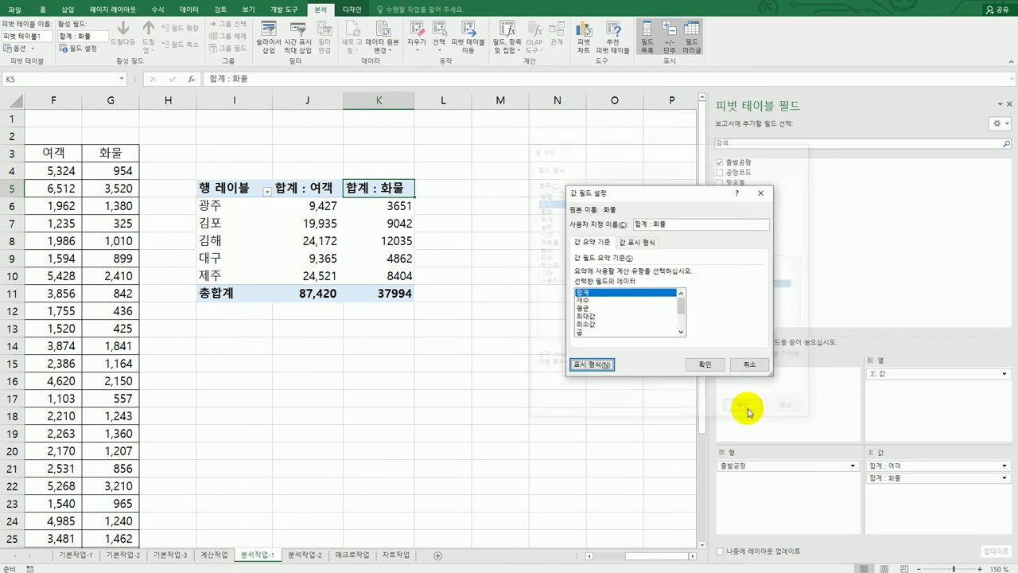
pyautogui.click(703, 367)
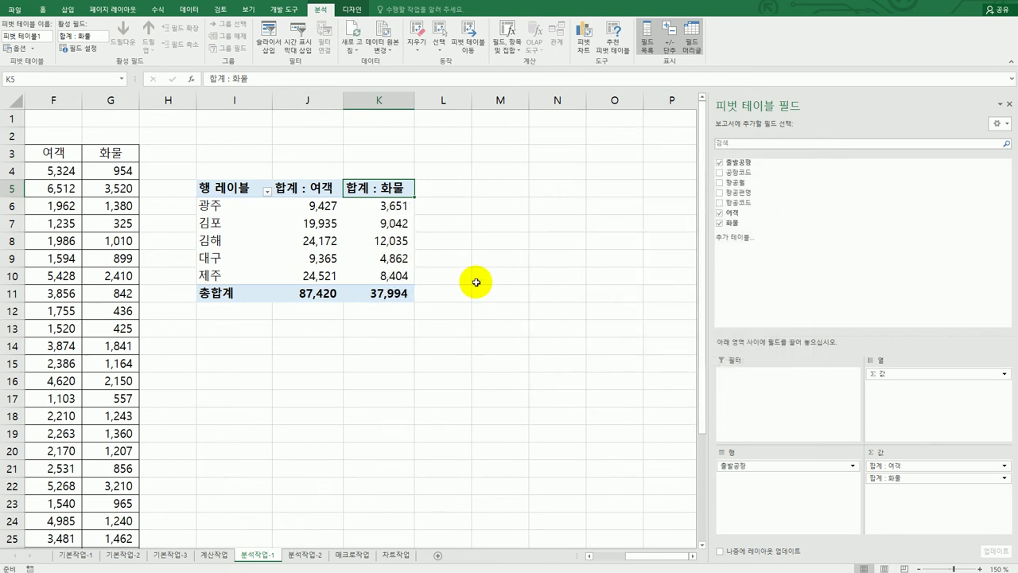
# Apply the 피벗 테이블 보통 12 style to the pivot table and turn on its 줄무늬 행 option
pyautogui.hotkey('alt', 'Tab')
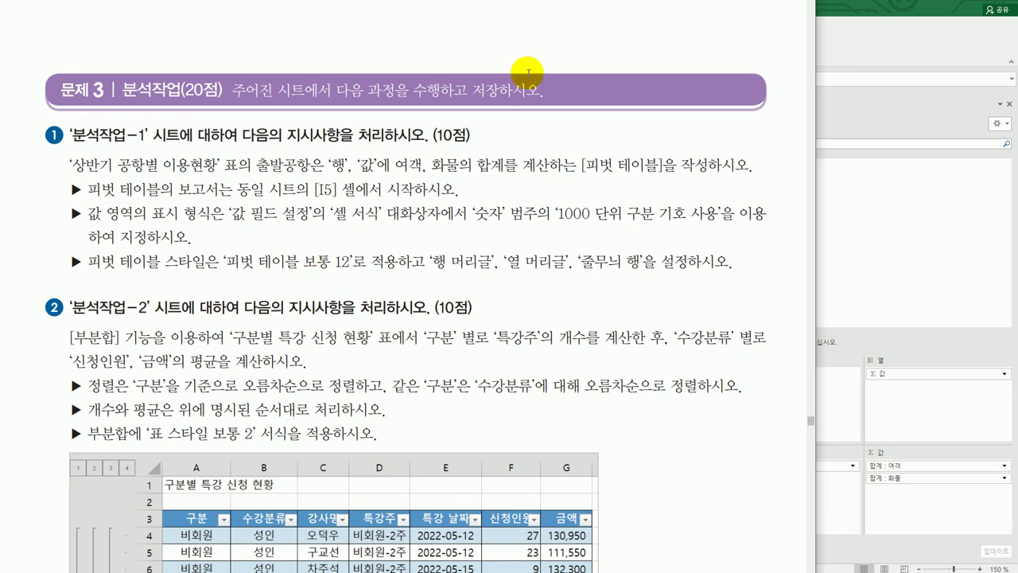
pyautogui.click(867, 246)
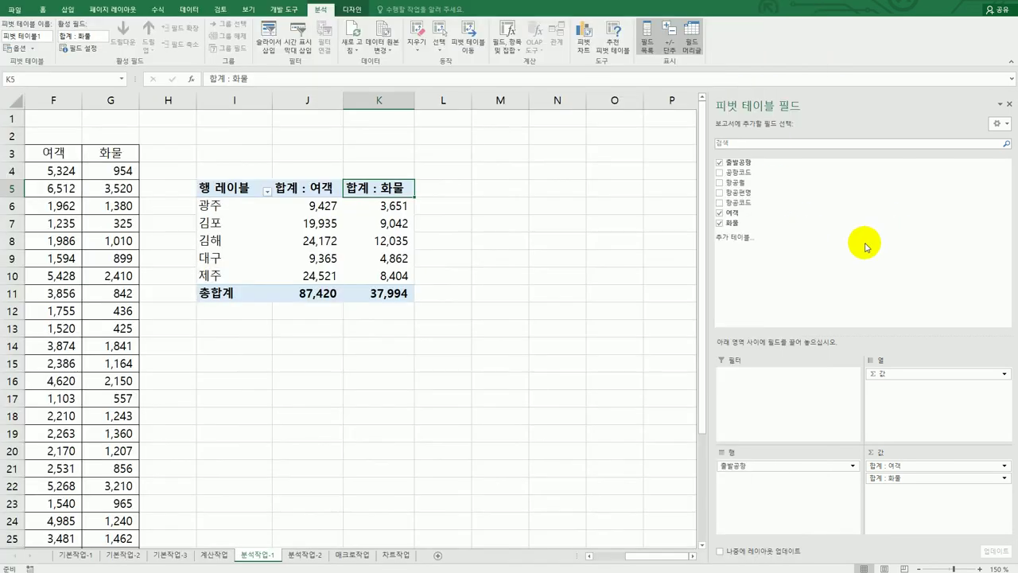
pyautogui.click(379, 242)
pyautogui.click(302, 237)
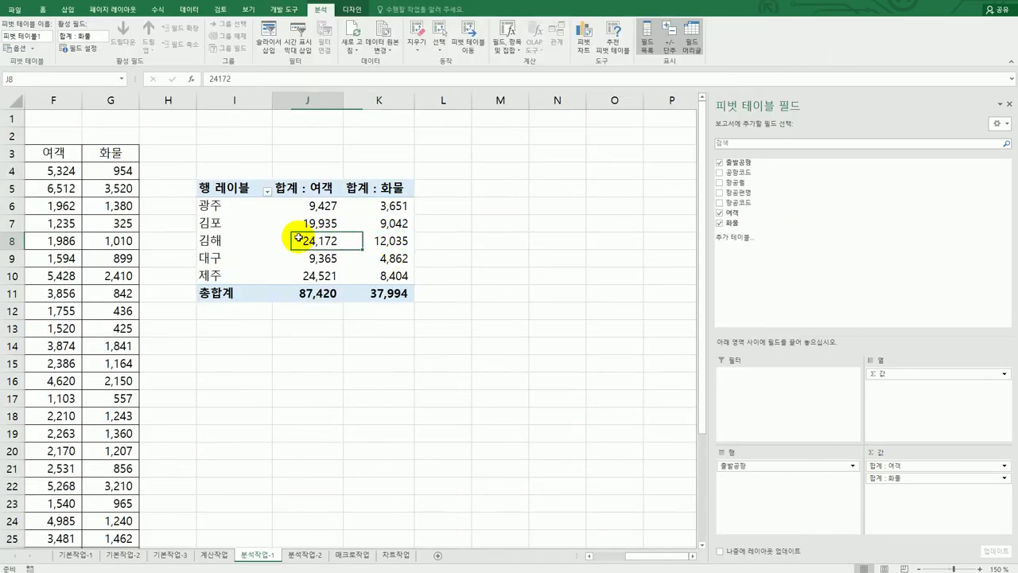
pyautogui.click(352, 10)
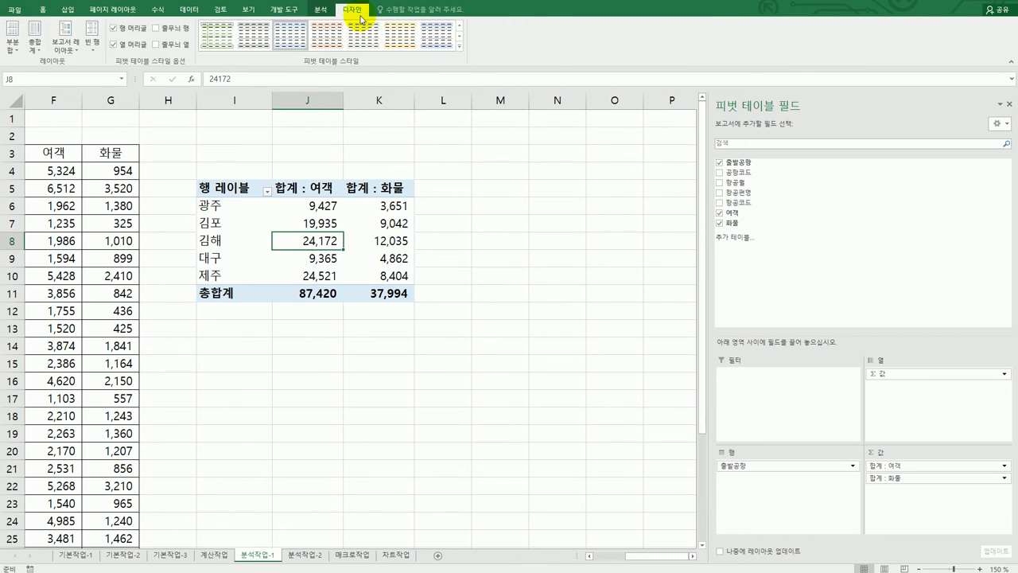
pyautogui.click(458, 46)
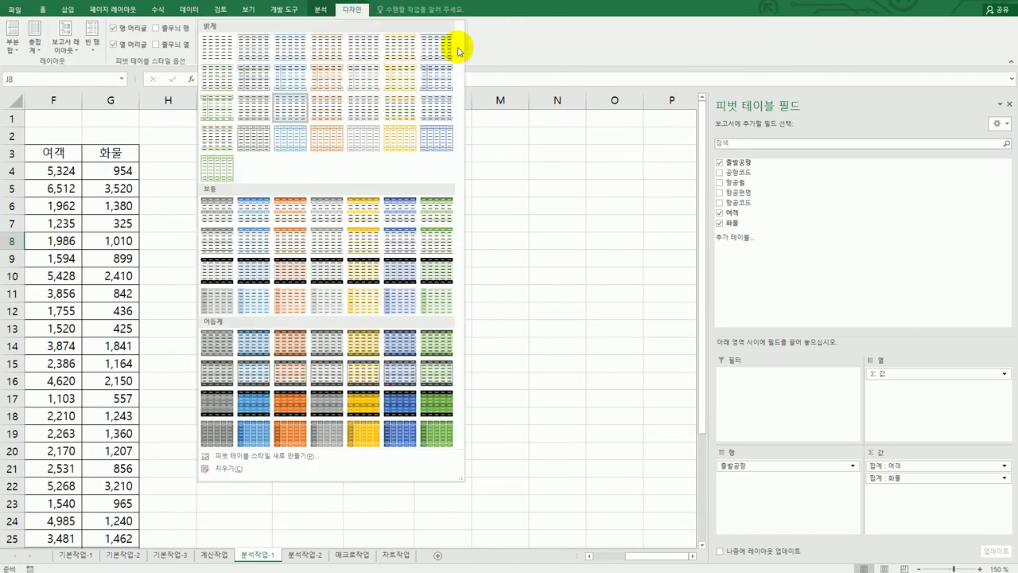
pyautogui.click(365, 250)
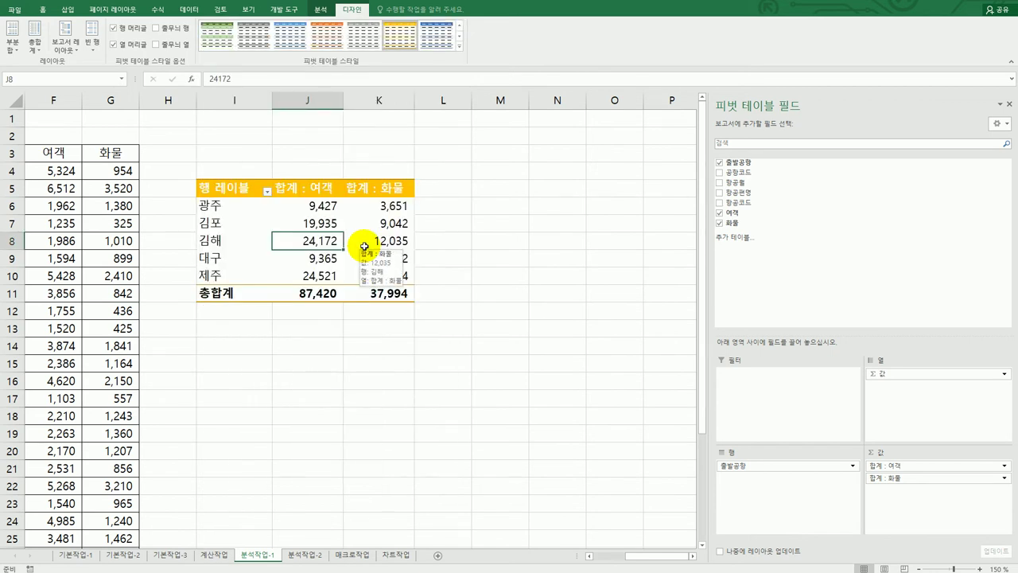
pyautogui.click(157, 29)
pyautogui.hotkey('alt', 'Tab')
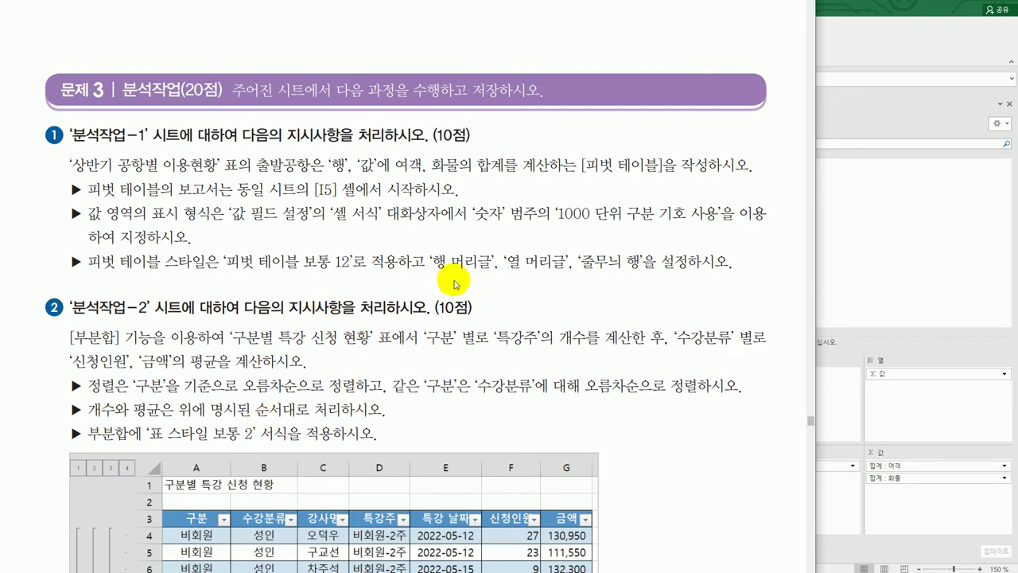
pyautogui.click(872, 318)
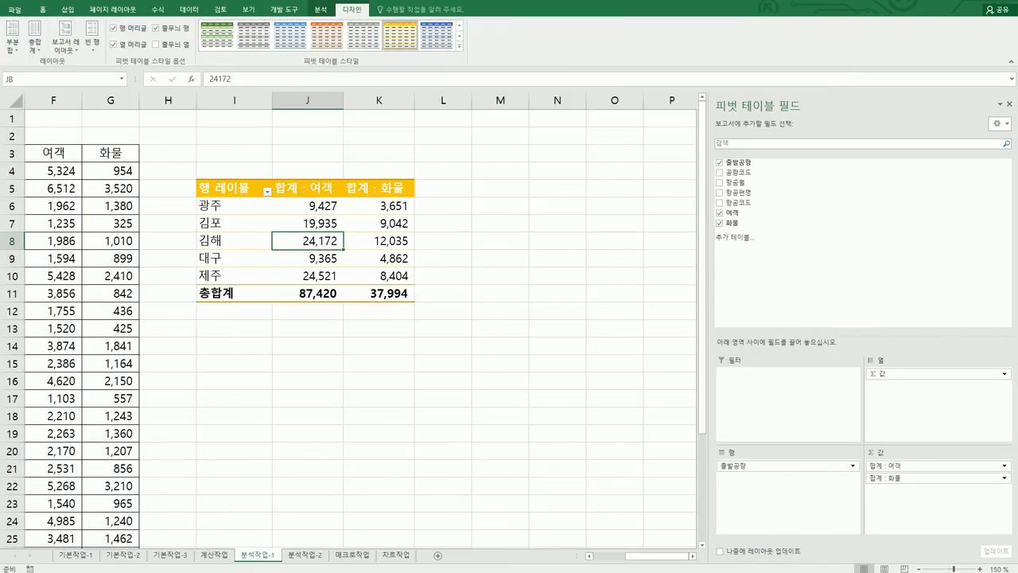
# Sort the 구분별 특강 신청 현황 table on the 분석작업-2 sheet by 구분 ascending, with 수강분류 ascending as the second level
pyautogui.click(326, 560)
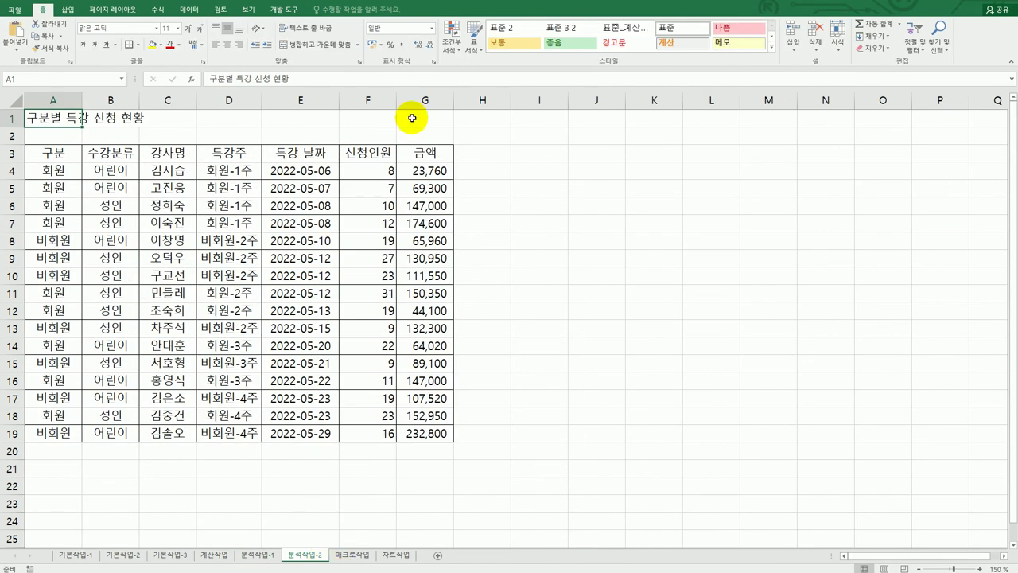
pyautogui.hotkey('alt', 'Tab')
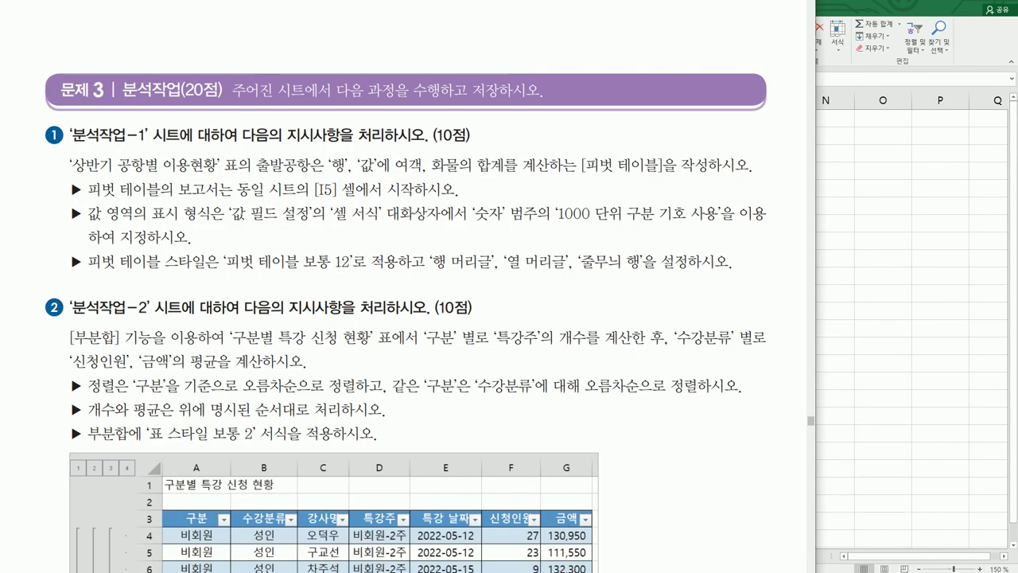
pyautogui.scroll(-5, 365, 107)
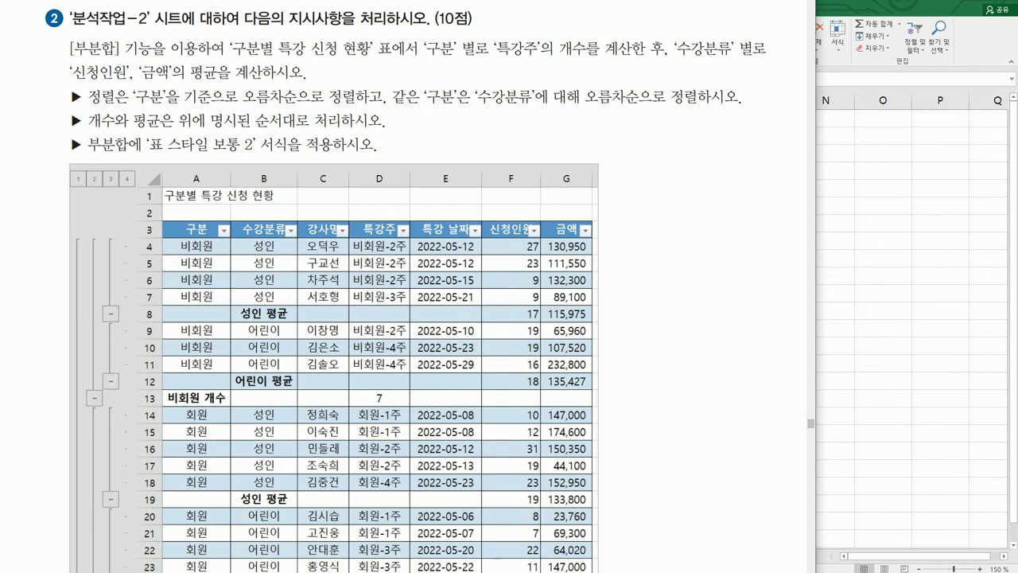
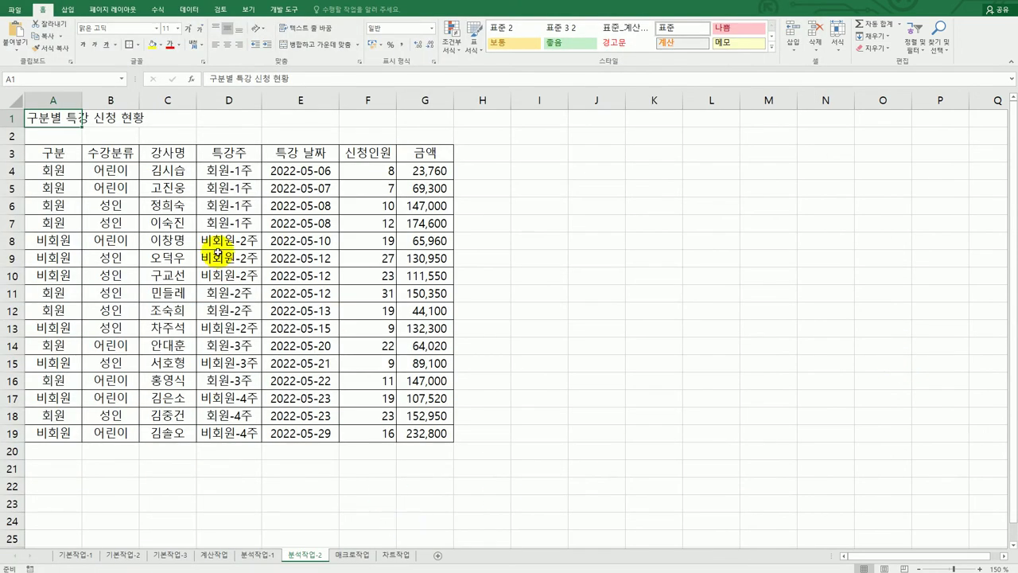
pyautogui.click(218, 253)
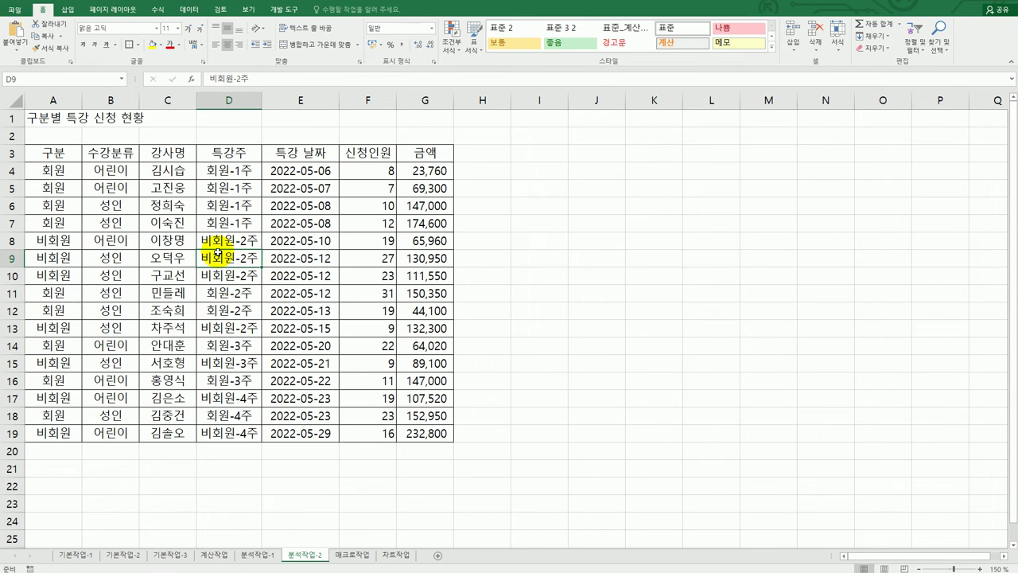
pyautogui.click(189, 10)
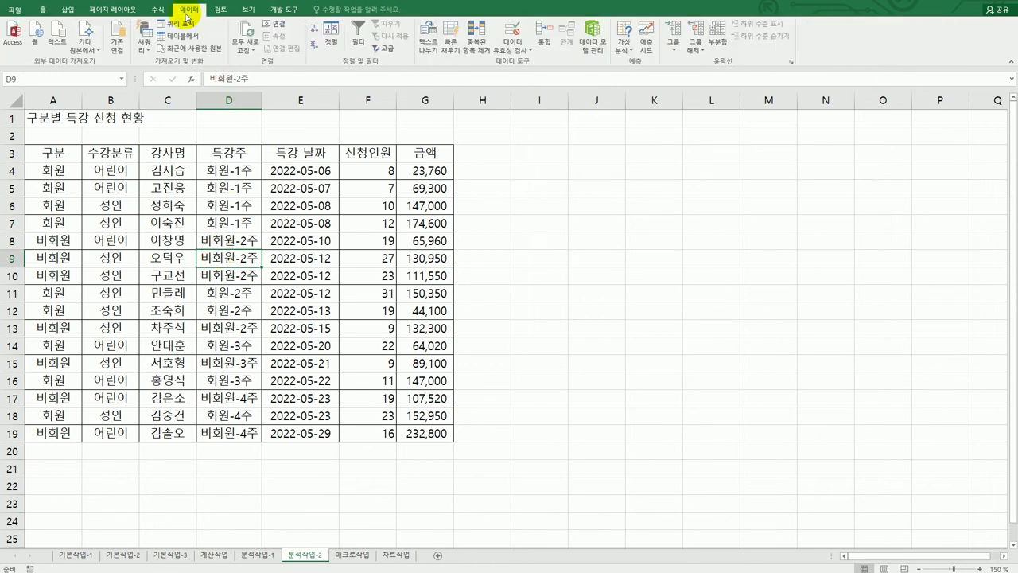
pyautogui.click(332, 40)
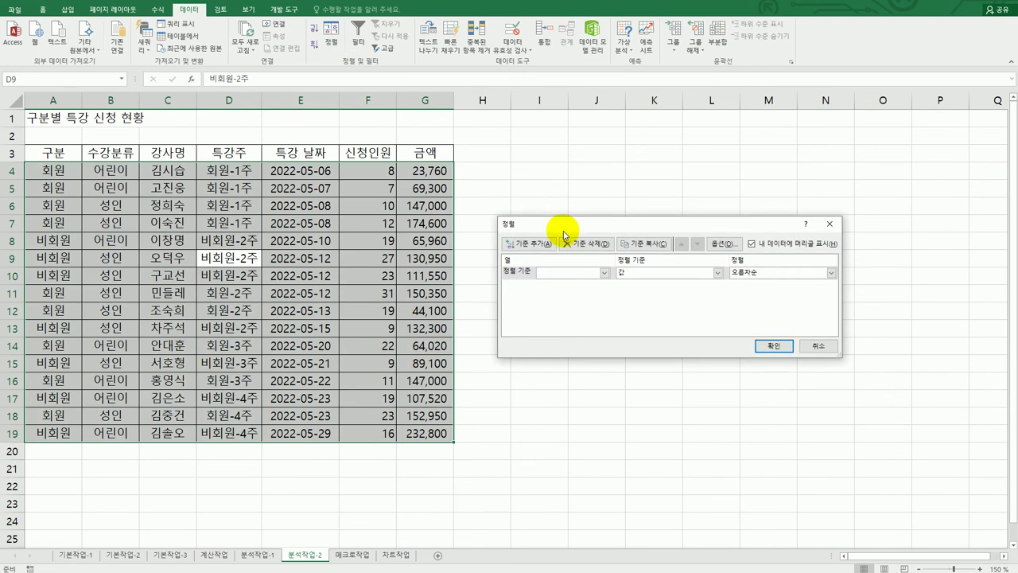
pyautogui.click(604, 271)
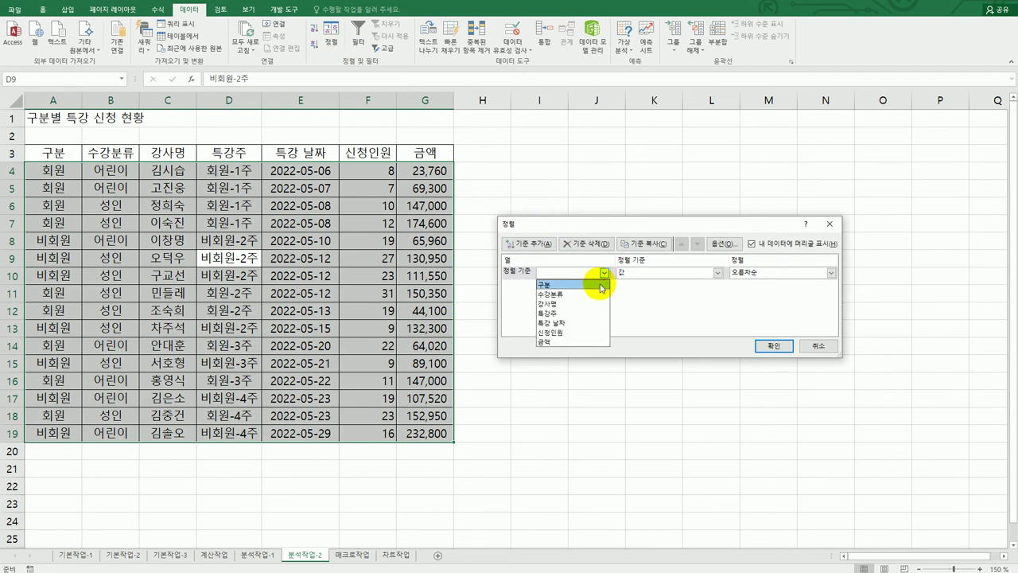
pyautogui.click(598, 284)
pyautogui.click(527, 243)
pyautogui.click(605, 285)
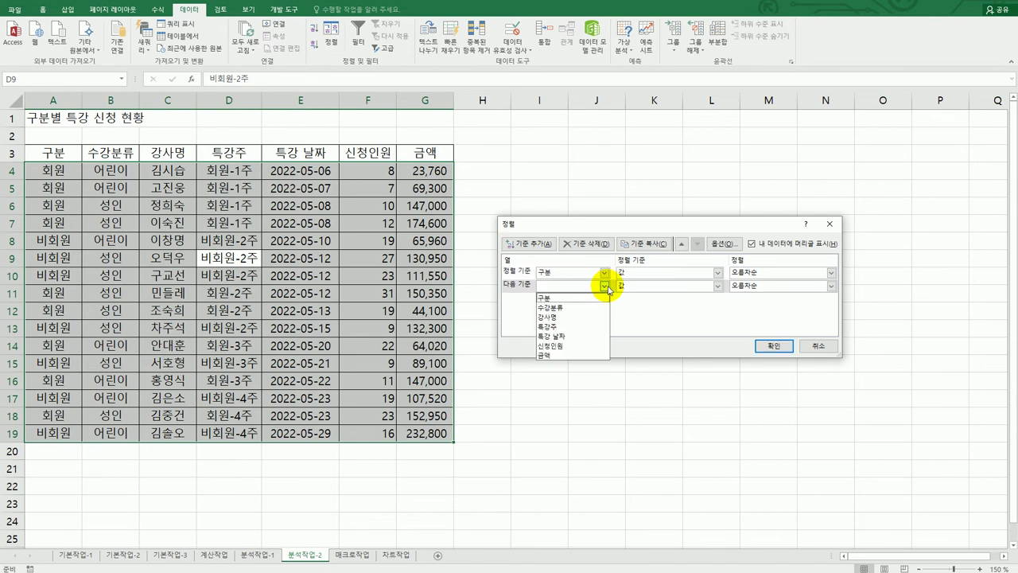
pyautogui.click(606, 307)
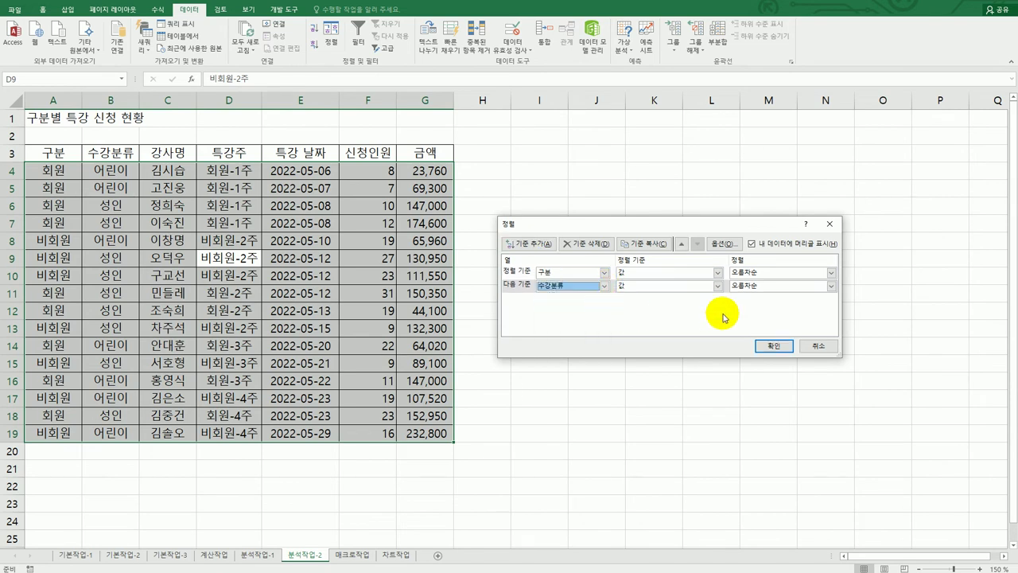
pyautogui.click(773, 346)
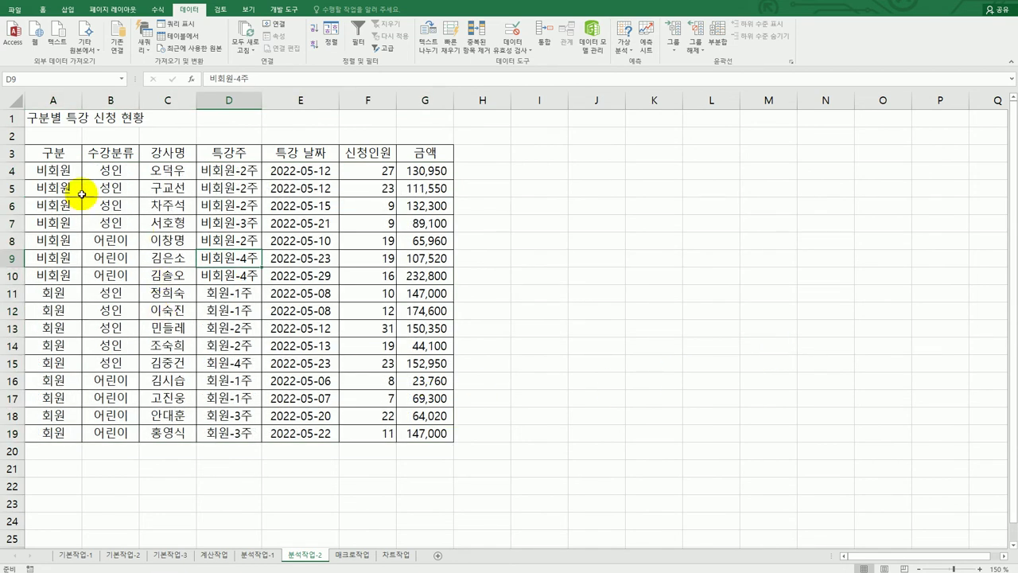
# Add subtotals to the sorted table that count 특강주 for each 구분, and fit column A's width to its contents
pyautogui.moveTo(62, 168); pyautogui.dragTo(64, 437)
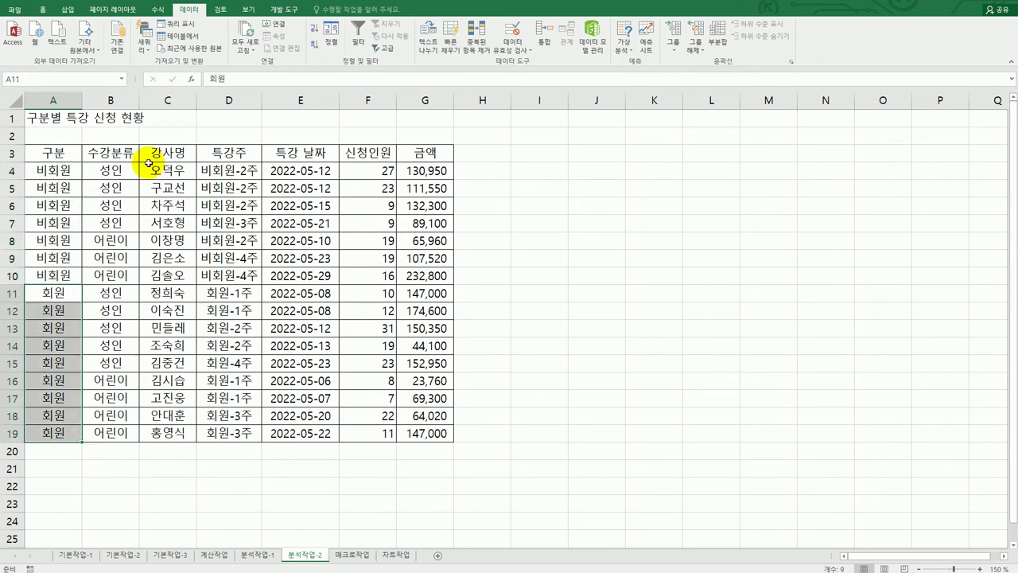
pyautogui.moveTo(113, 170); pyautogui.dragTo(127, 225)
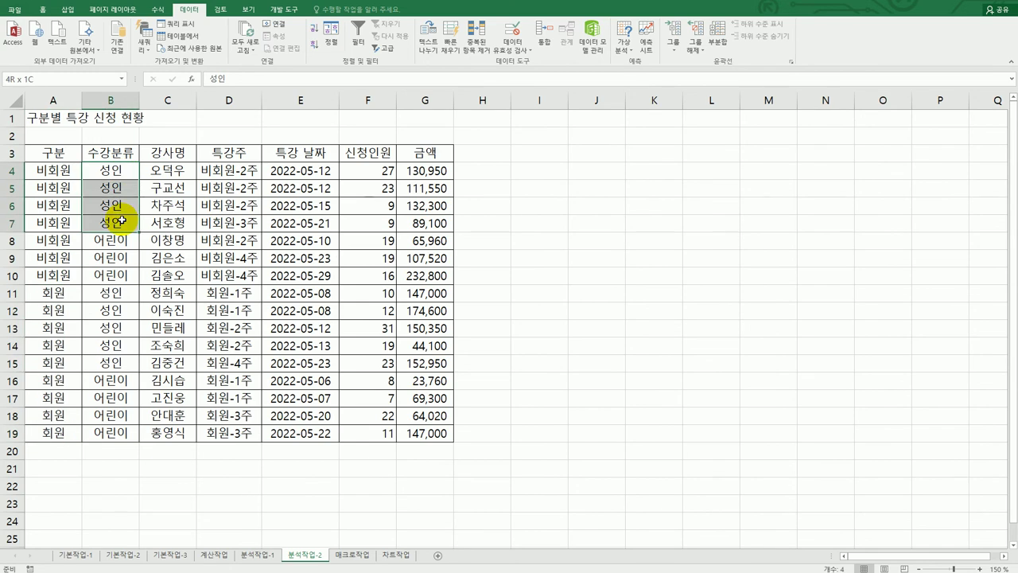
pyautogui.click(122, 271)
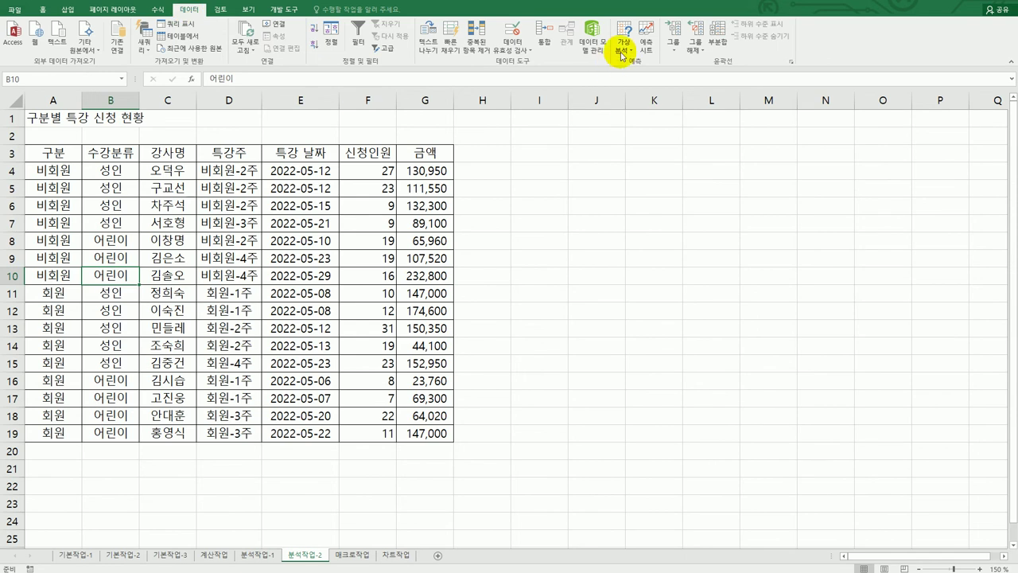
pyautogui.click(727, 44)
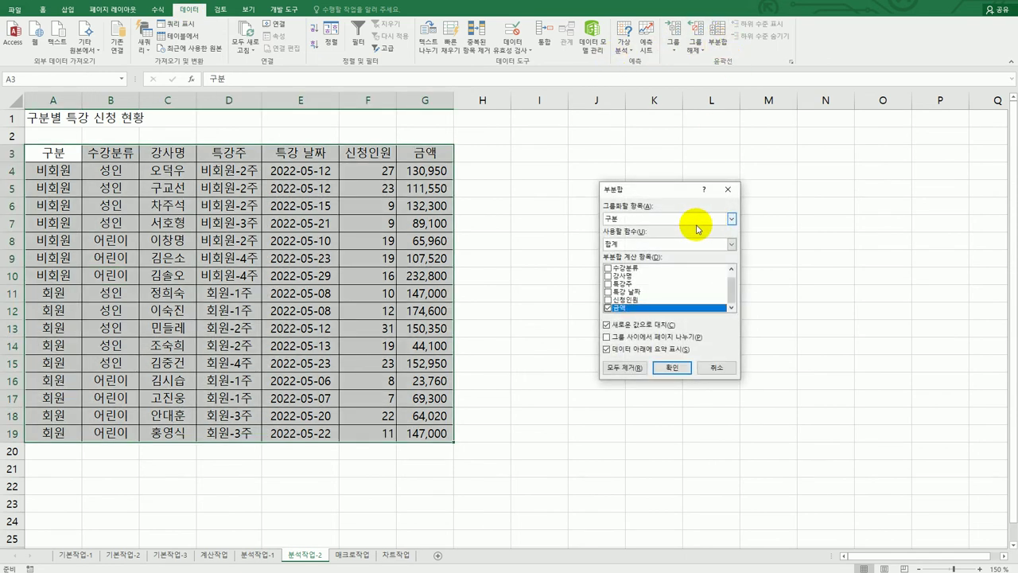
pyautogui.click(687, 245)
pyautogui.click(672, 261)
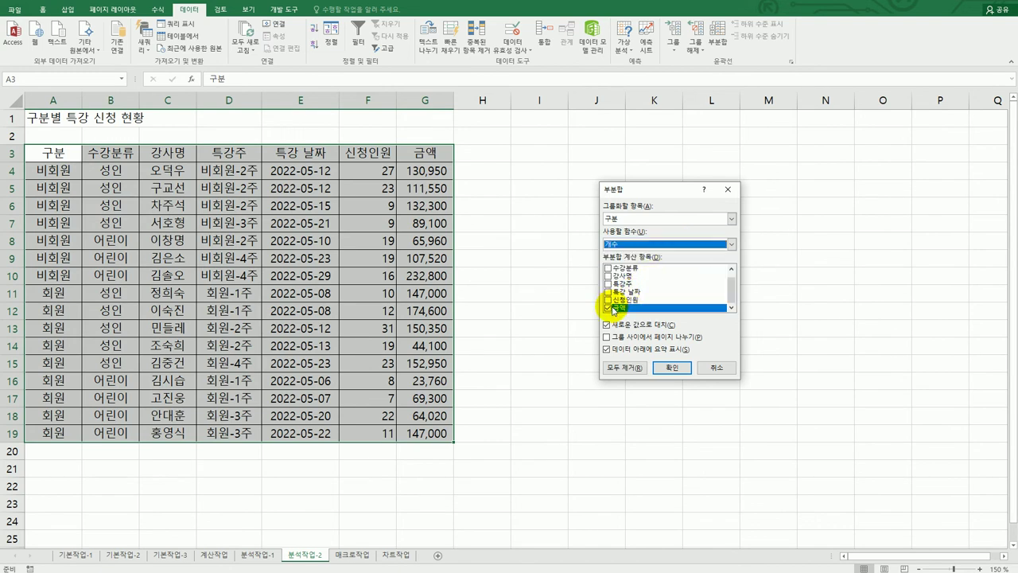
pyautogui.click(609, 309)
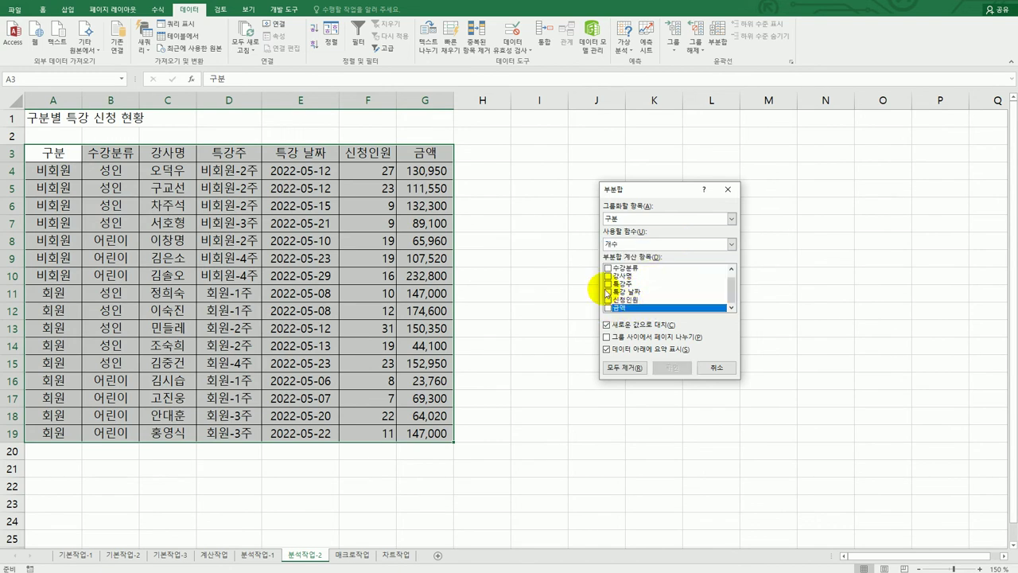
pyautogui.click(608, 284)
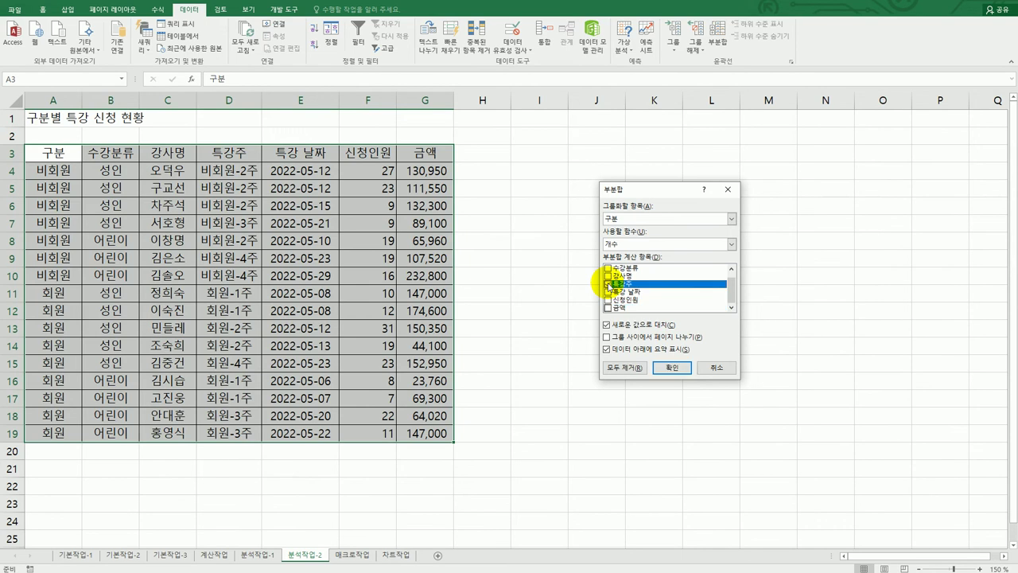
pyautogui.click(676, 369)
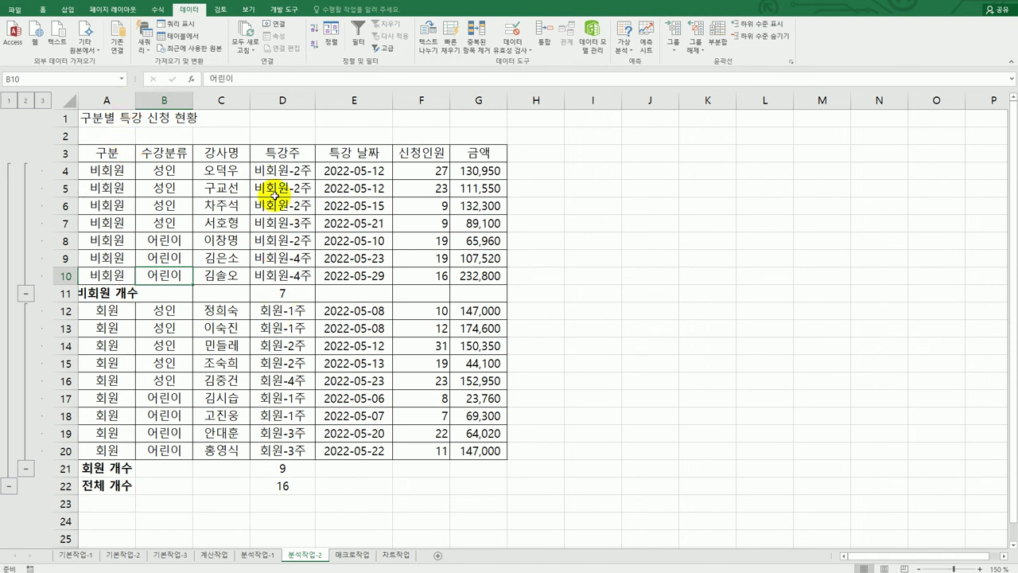
pyautogui.doubleClick(141, 105)
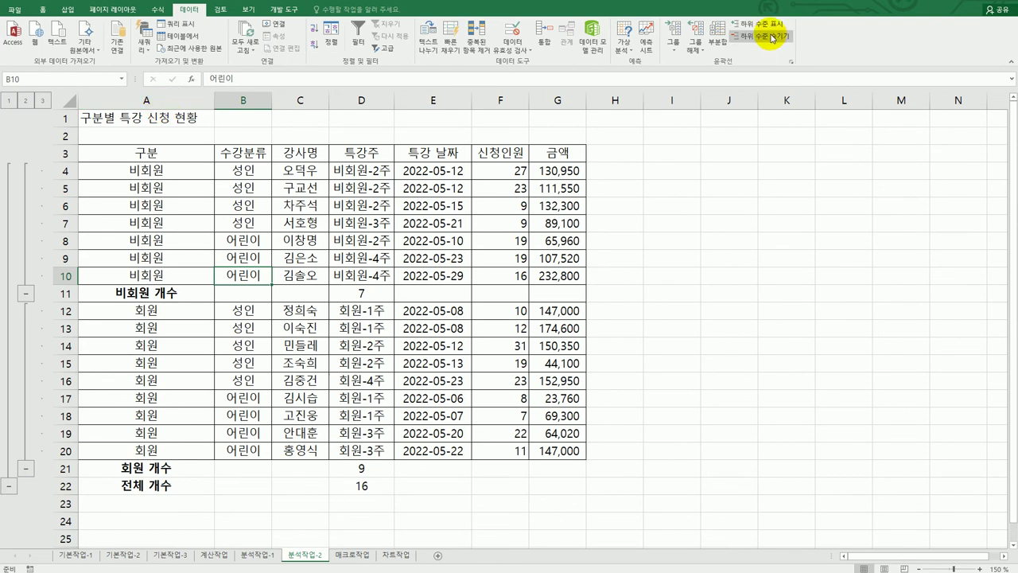
# Add nested subtotals averaging 신청인원 and 금액 for each 수강분류, without replacing the existing 특강주 count subtotals
pyautogui.click(718, 49)
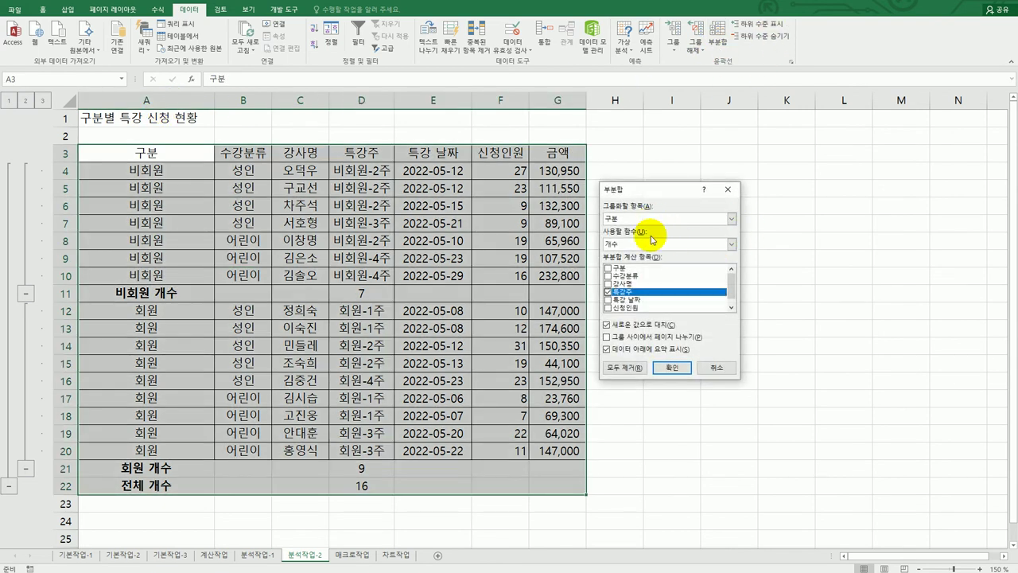
pyautogui.click(646, 220)
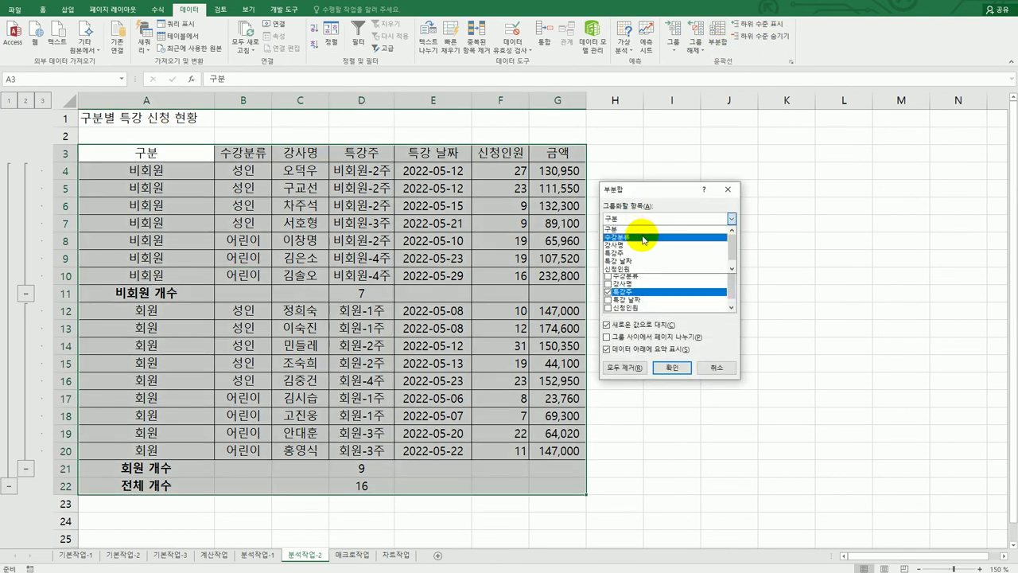
pyautogui.click(645, 237)
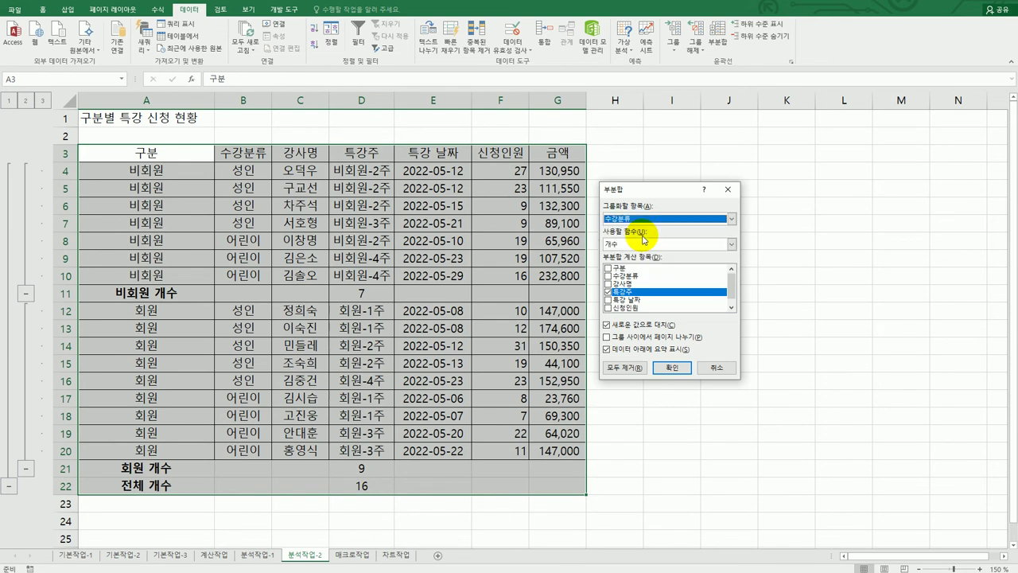
pyautogui.click(646, 244)
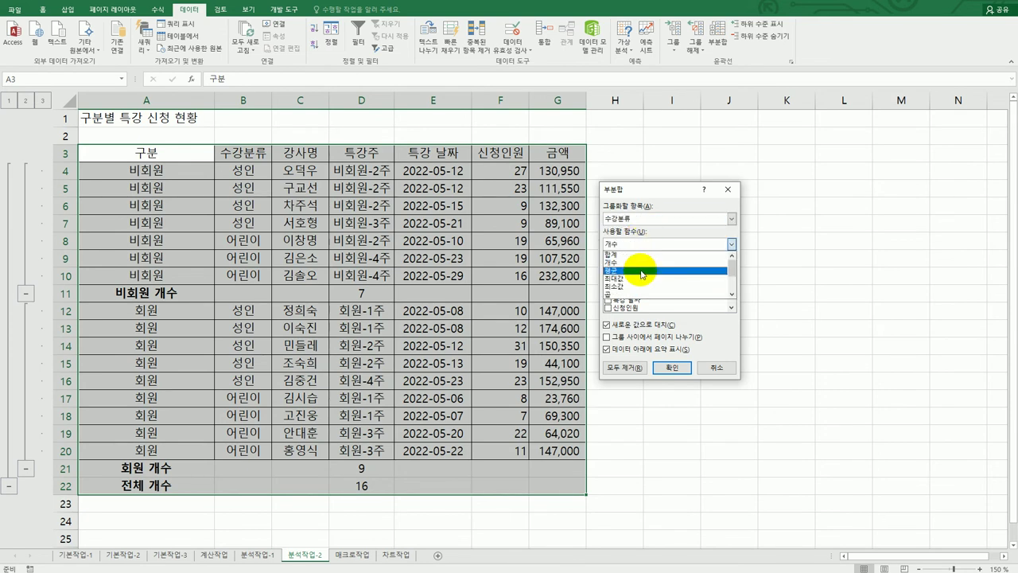
pyautogui.click(641, 271)
pyautogui.click(609, 293)
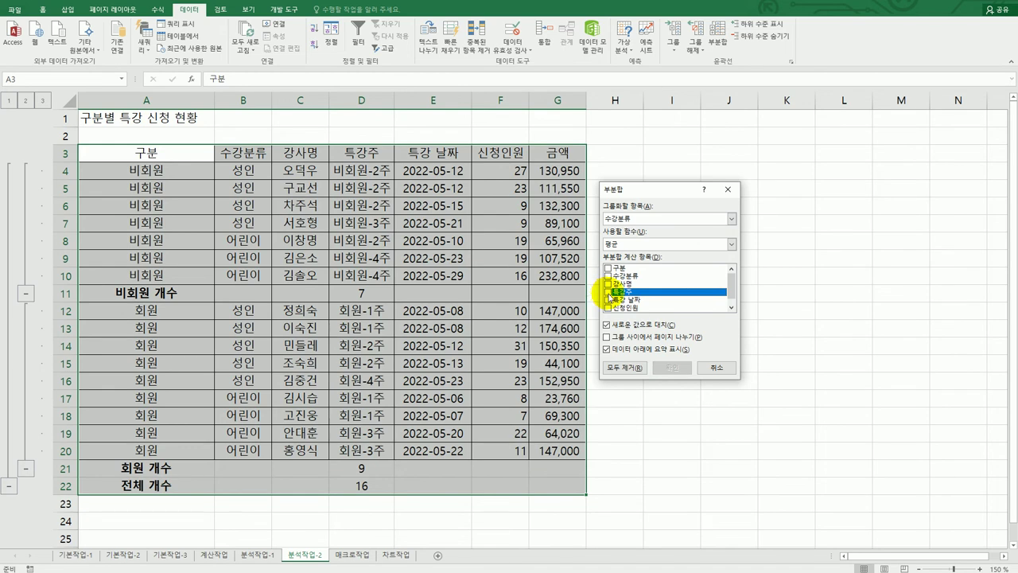
pyautogui.click(608, 307)
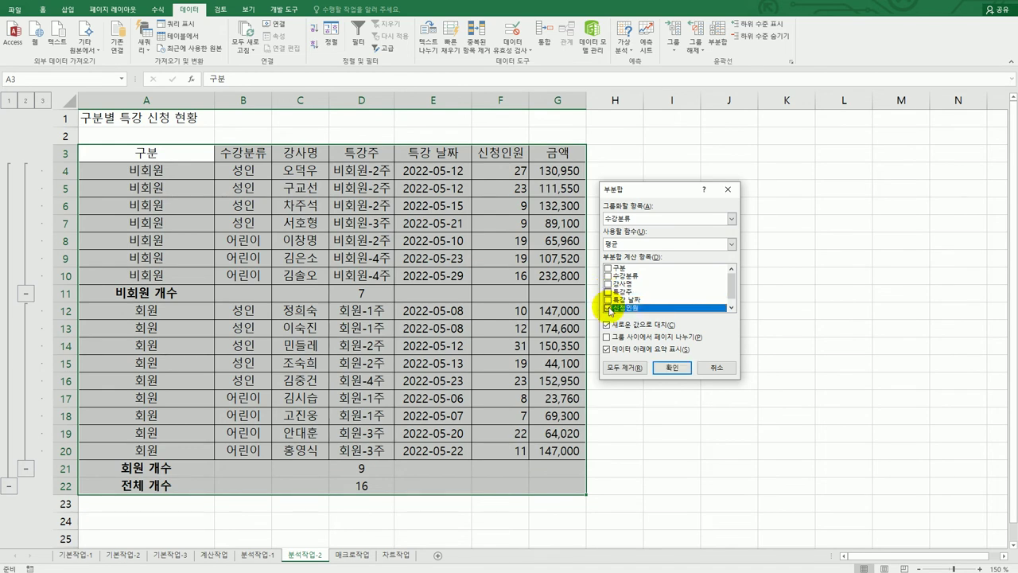
pyautogui.click(609, 310)
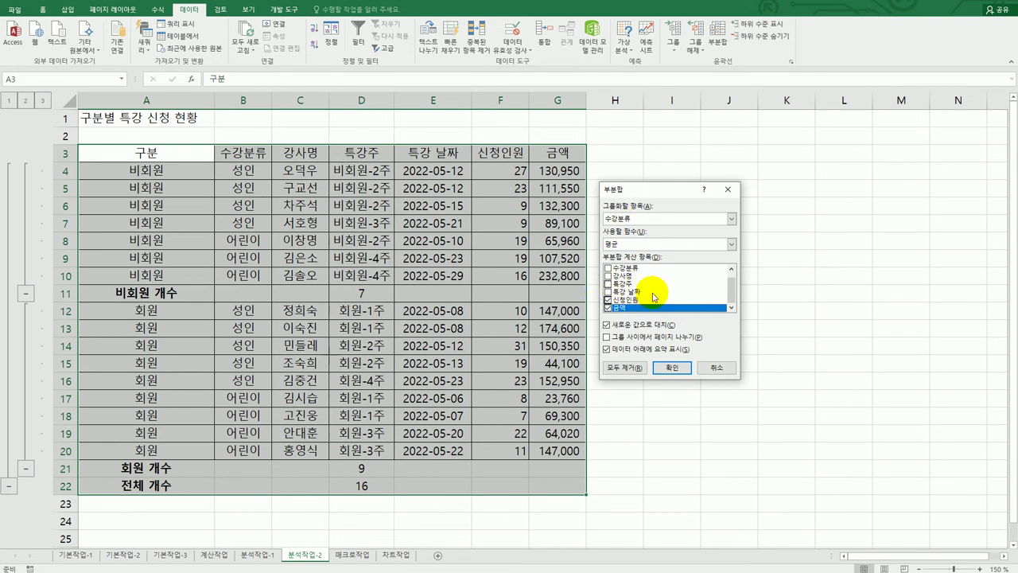
pyautogui.click(637, 326)
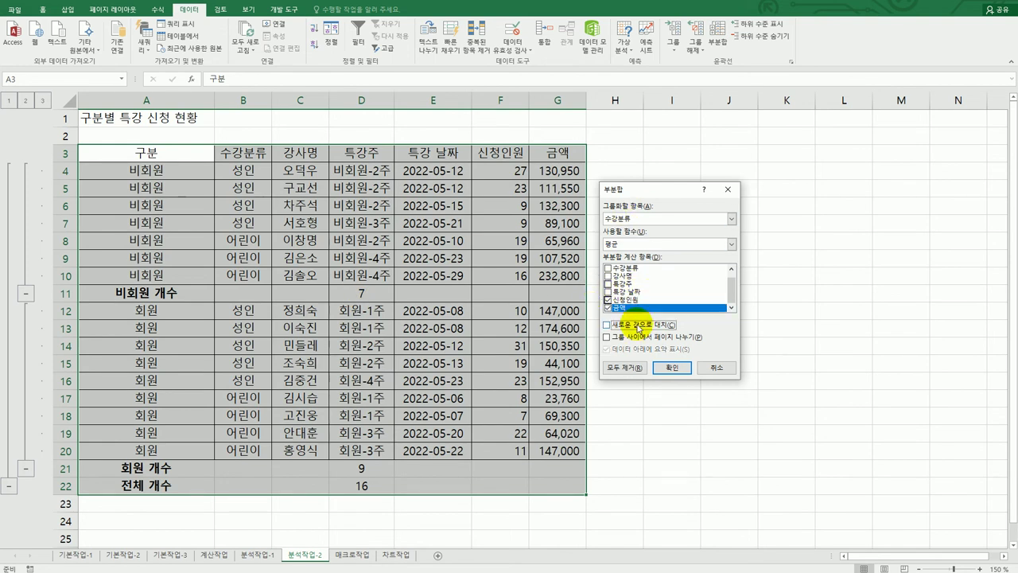
pyautogui.click(672, 368)
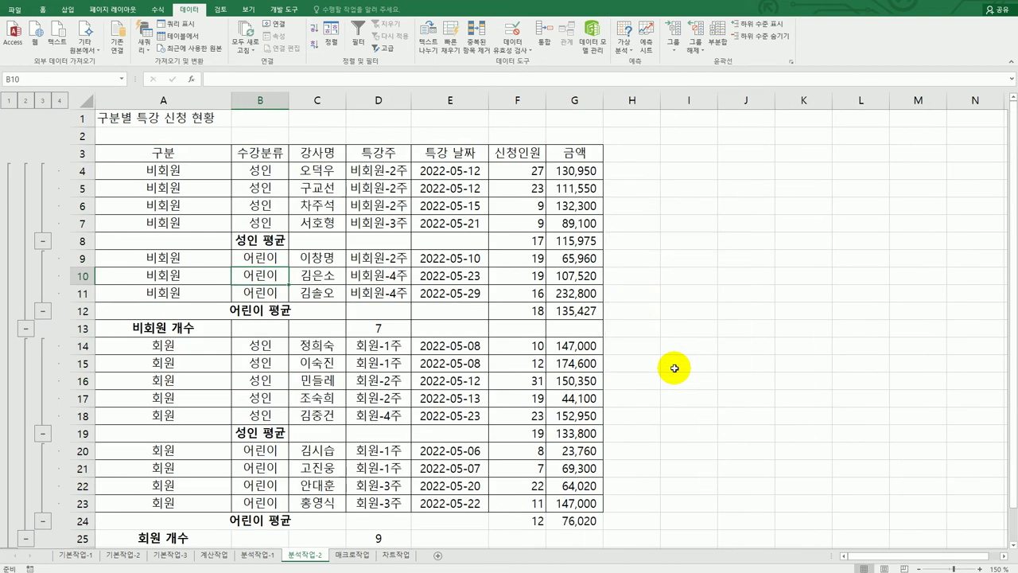
pyautogui.click(674, 368)
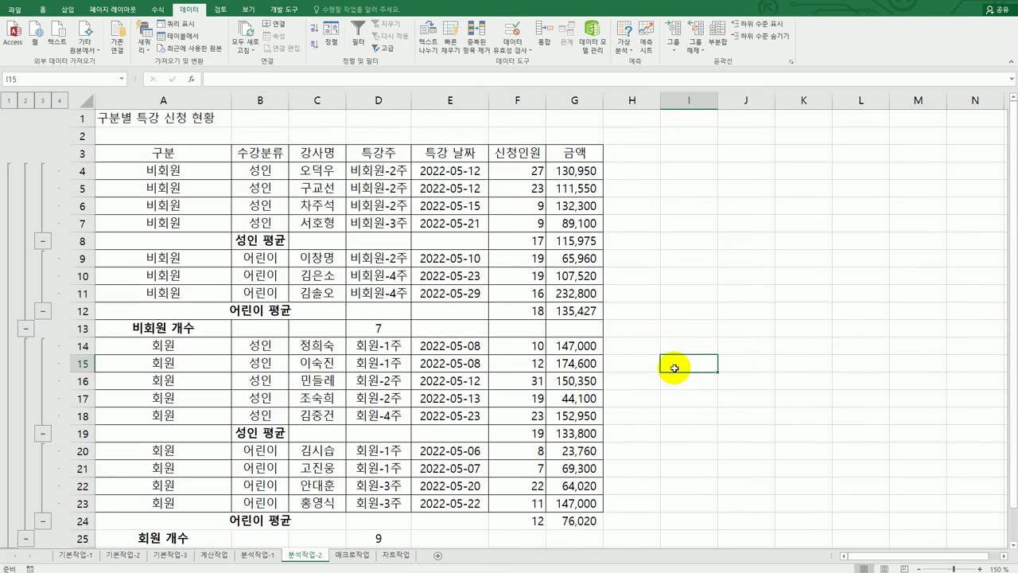
pyautogui.click(369, 327)
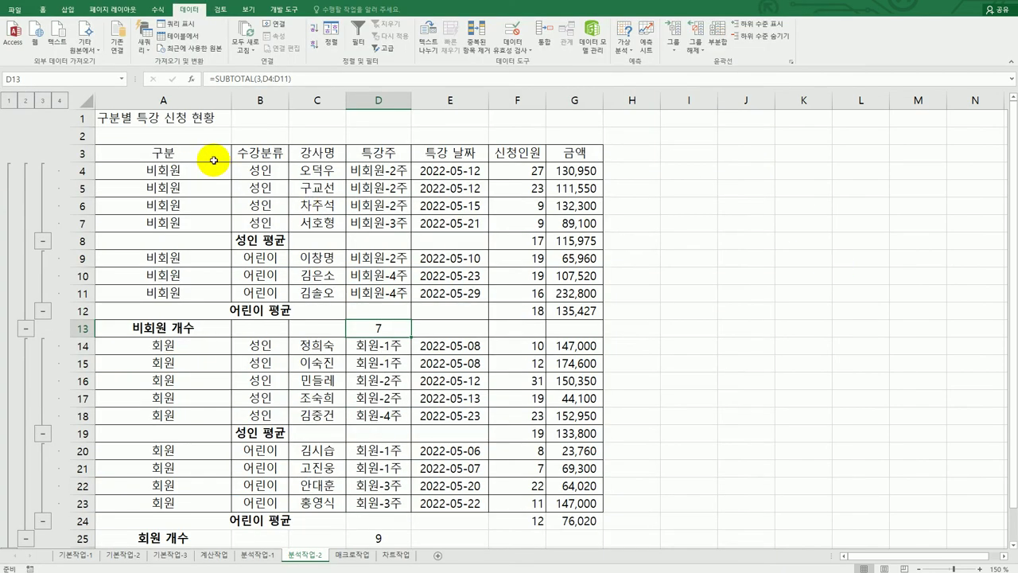
# Format the subtotaled range A3:G27 as a table with headers, using the 표 스타일 보통 2 style
pyautogui.click(209, 156)
pyautogui.moveTo(209, 156); pyautogui.dragTo(584, 529)
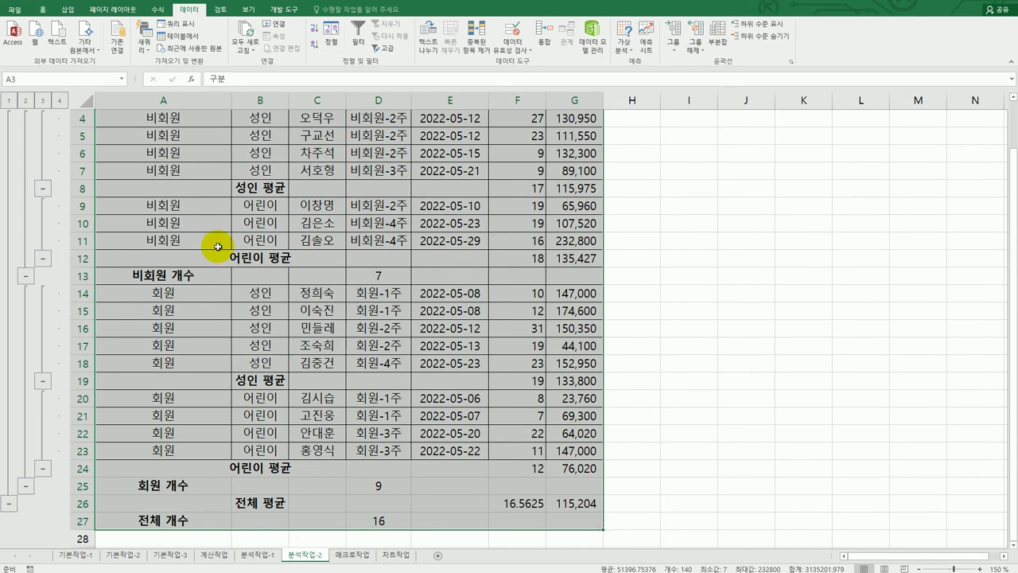
pyautogui.click(42, 9)
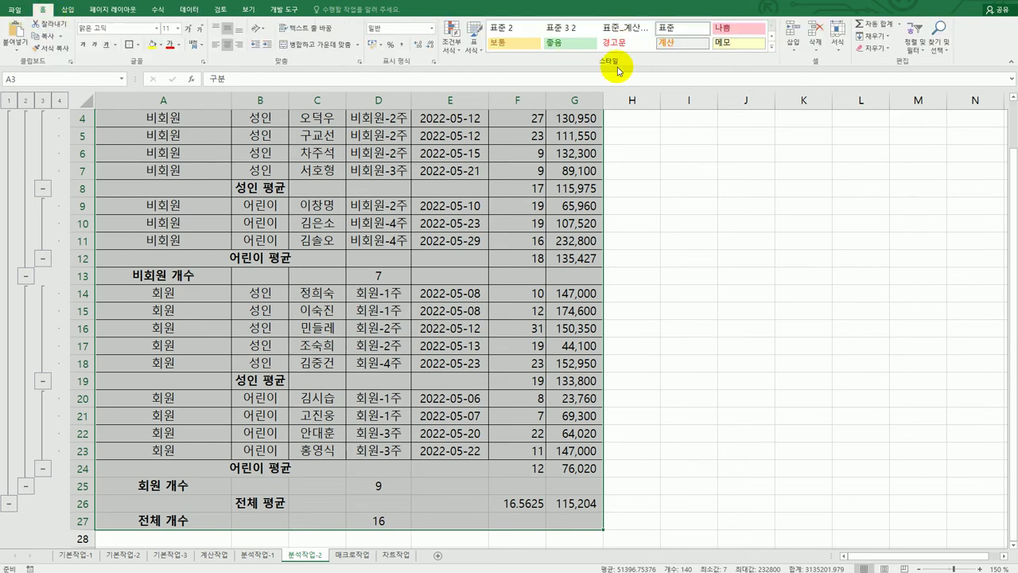
pyautogui.click(475, 52)
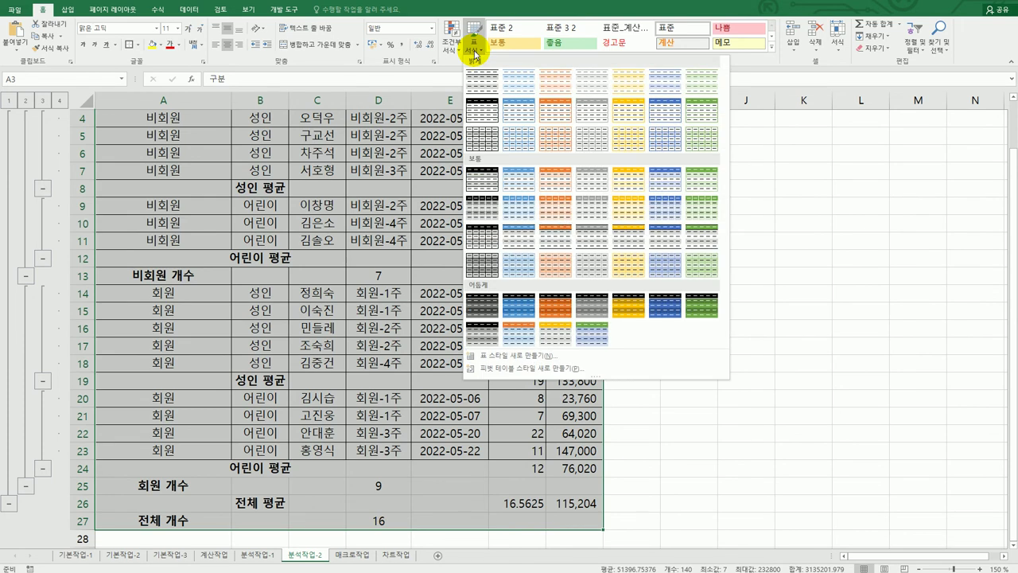
pyautogui.click(517, 183)
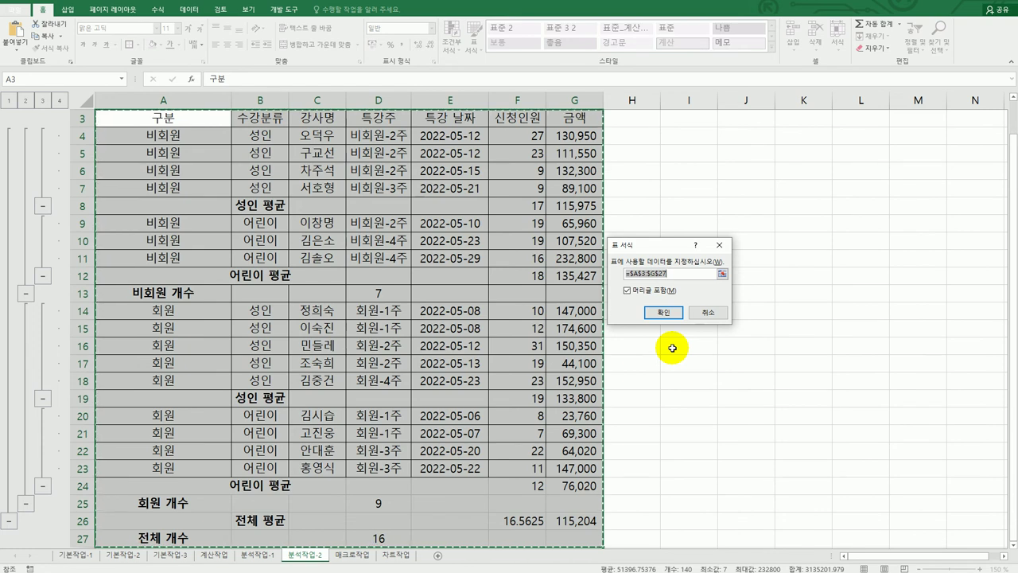
pyautogui.click(663, 312)
pyautogui.scroll(-1, 663, 318)
pyautogui.scroll(2, 662, 319)
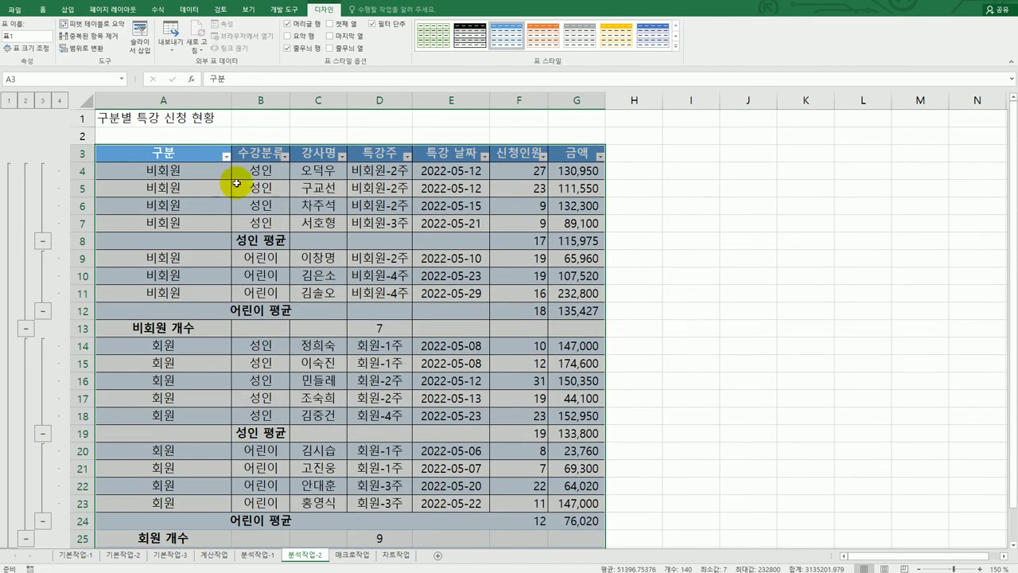
pyautogui.click(213, 120)
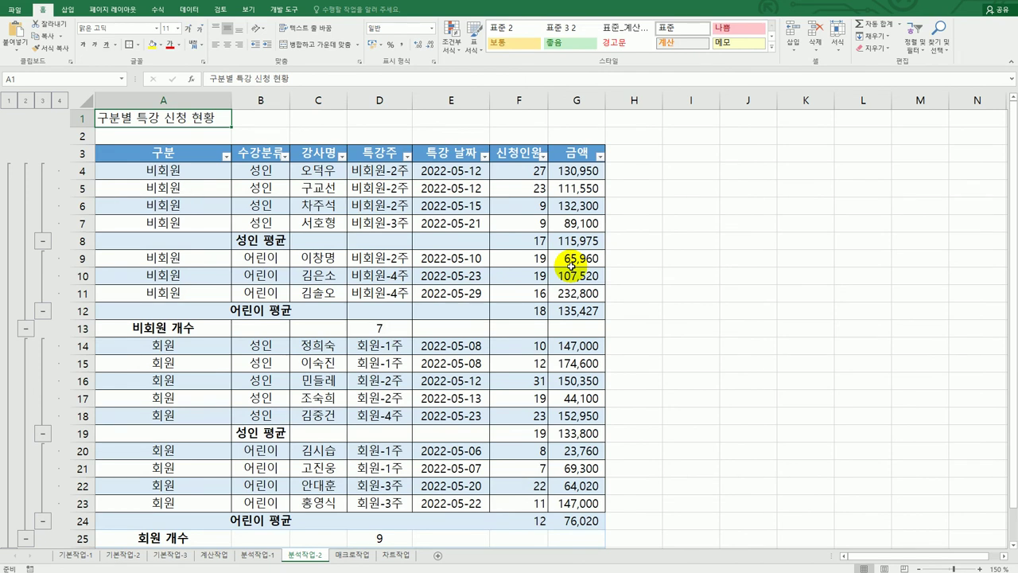
pyautogui.scroll(-1, 571, 266)
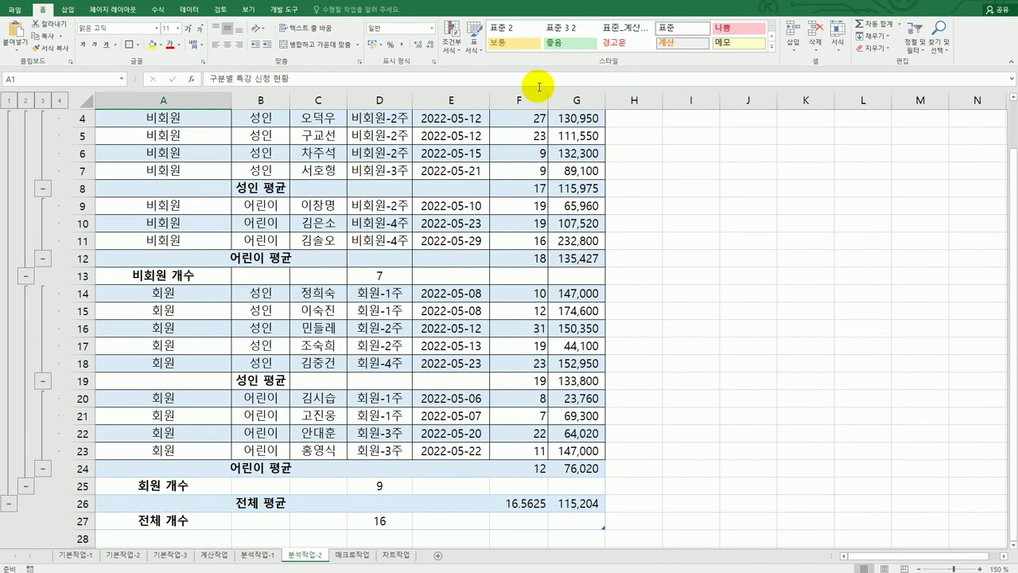
# Switch to the exam document, read the 매크로작업 instructions under 문제 4, and return to the Excel workbook
pyautogui.hotkey('alt', 'Tab')
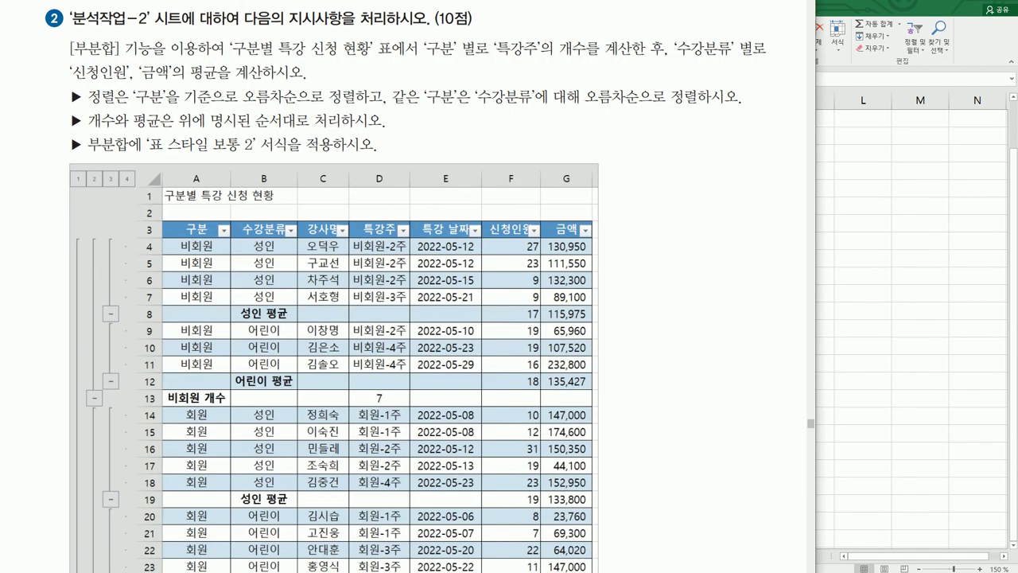
pyautogui.scroll(-10, 403, 318)
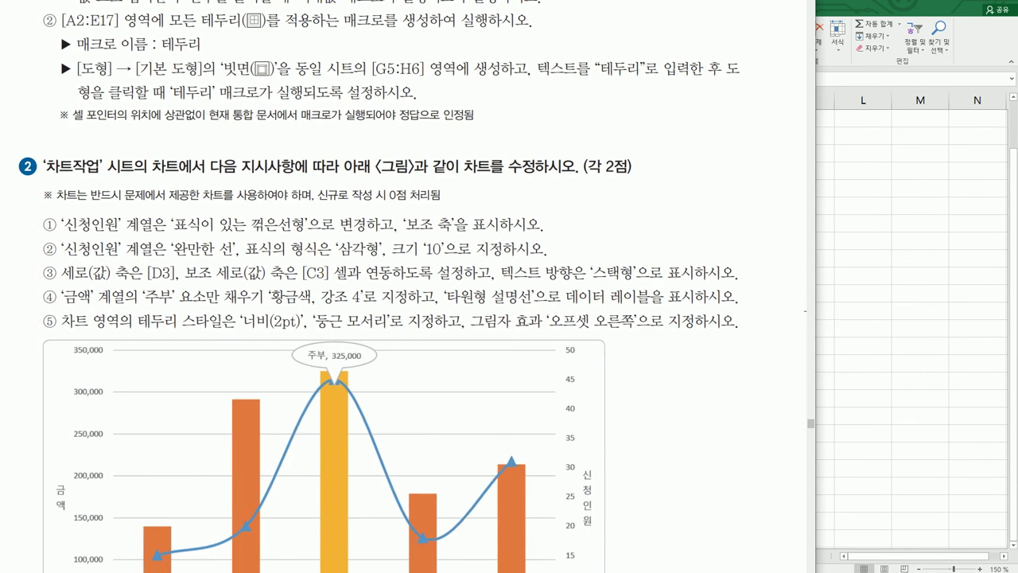
pyautogui.scroll(5, 62, 246)
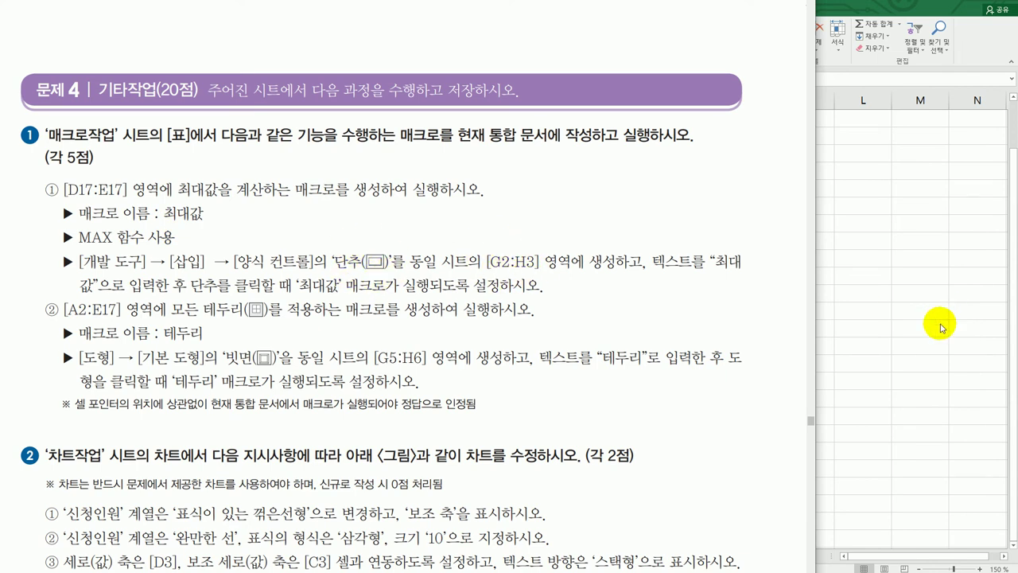
pyautogui.click(935, 324)
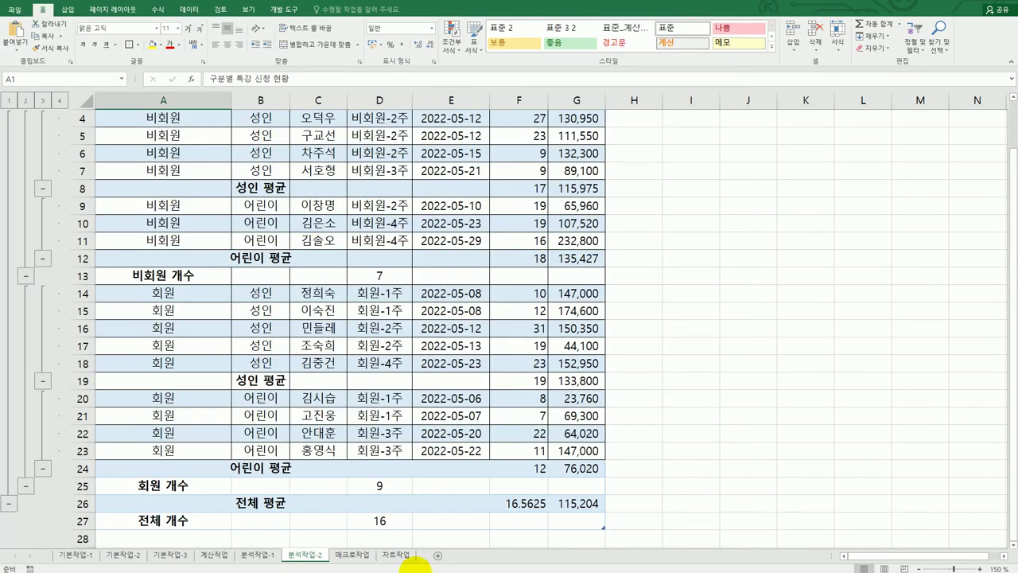
# Draw a form control 단추 over G2:H3 on the 매크로작업 sheet and start recording its macro 최대값 in 현재 통합 문서
pyautogui.click(351, 554)
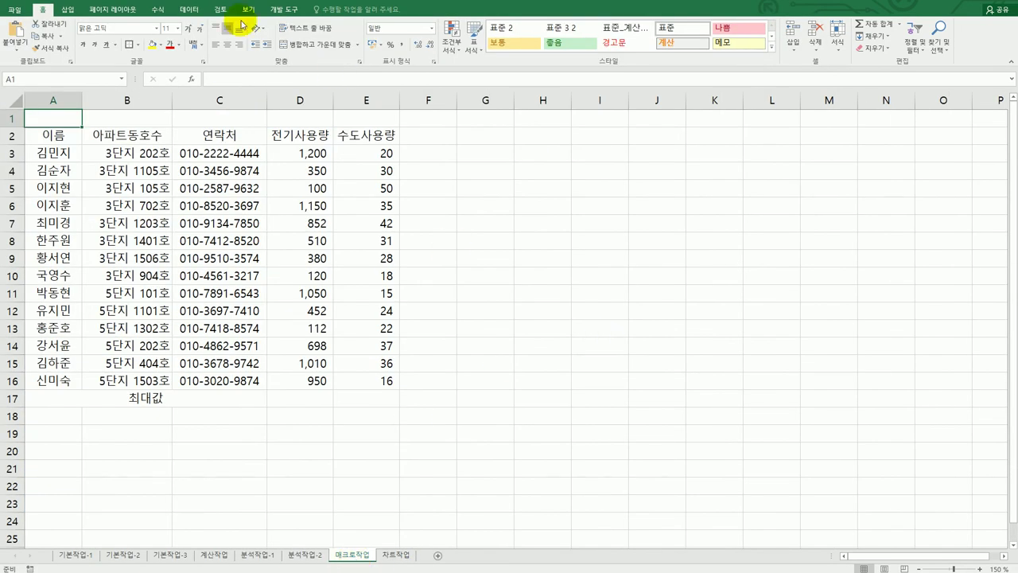
pyautogui.click(282, 9)
pyautogui.click(208, 40)
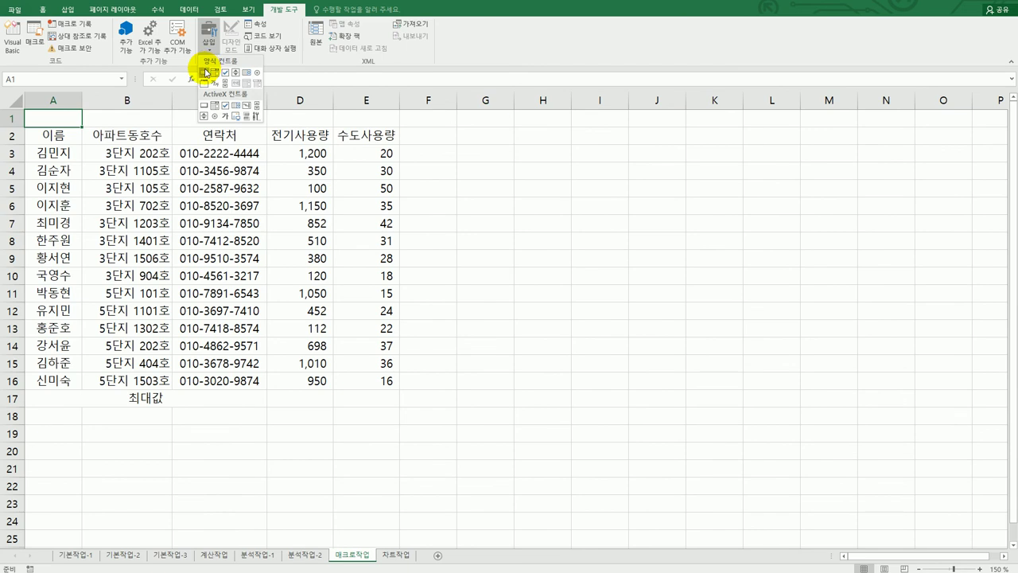
pyautogui.click(205, 72)
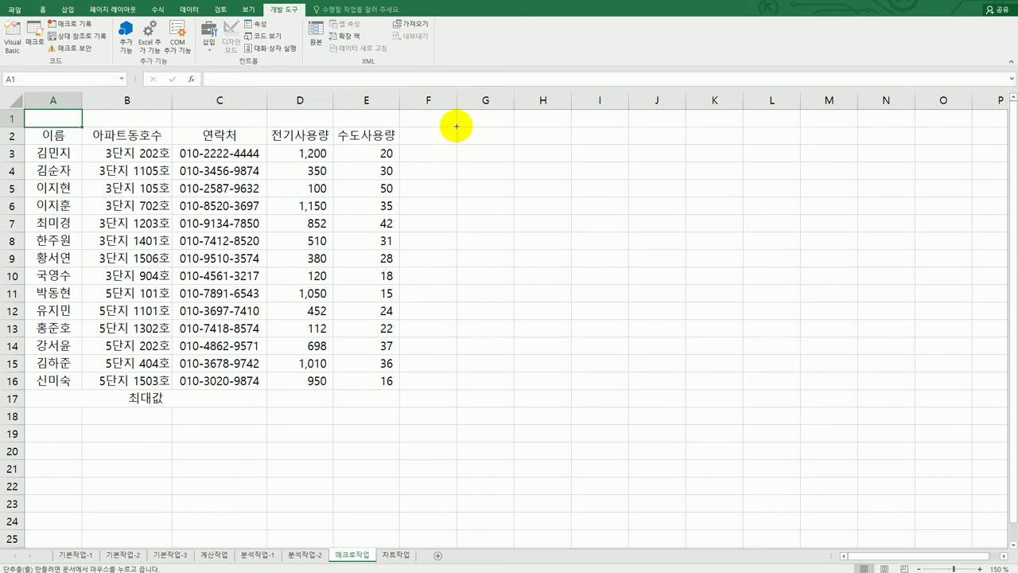
pyautogui.moveTo(457, 125); pyautogui.dragTo(566, 162)
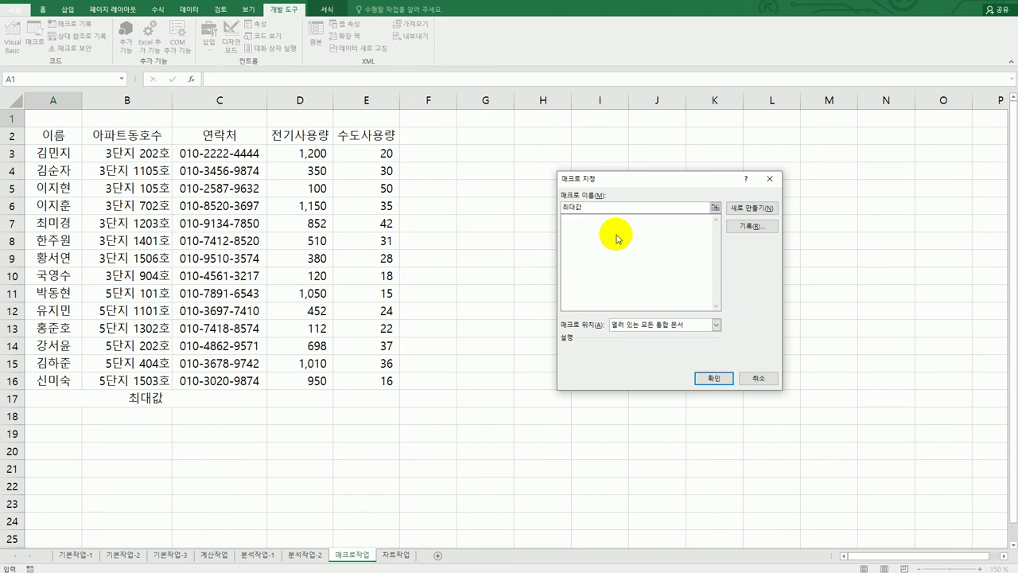
pyautogui.click(750, 226)
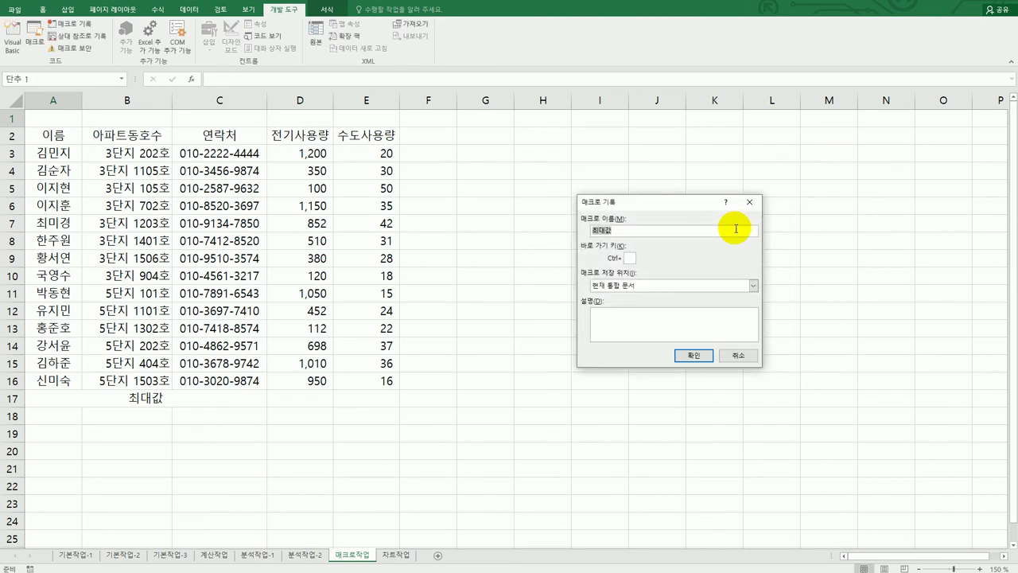
pyautogui.click(686, 355)
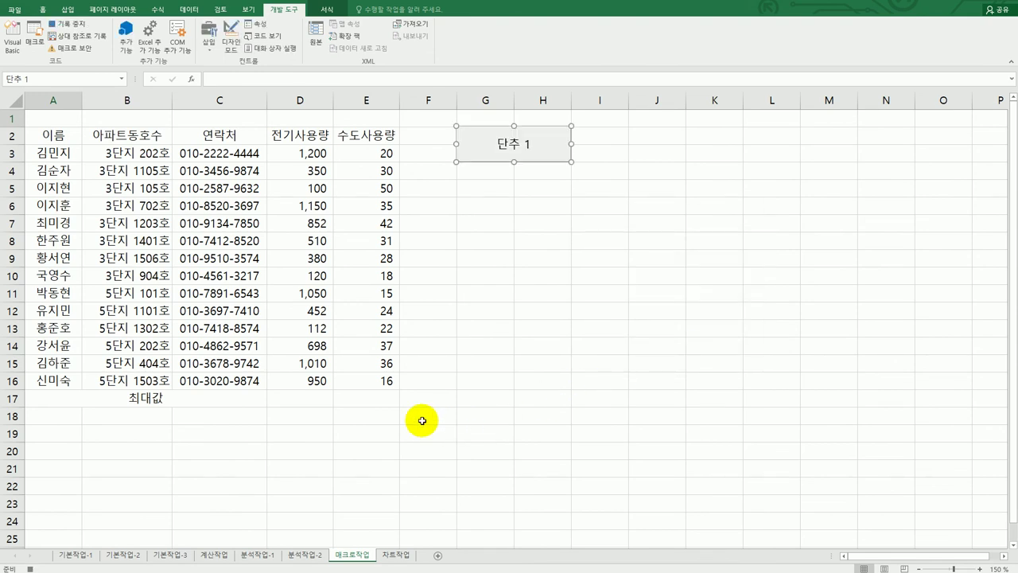
# Enter =MAX(D3:D16) in D17, fill the formula across to E17, and stop the macro recording
pyautogui.click(312, 400)
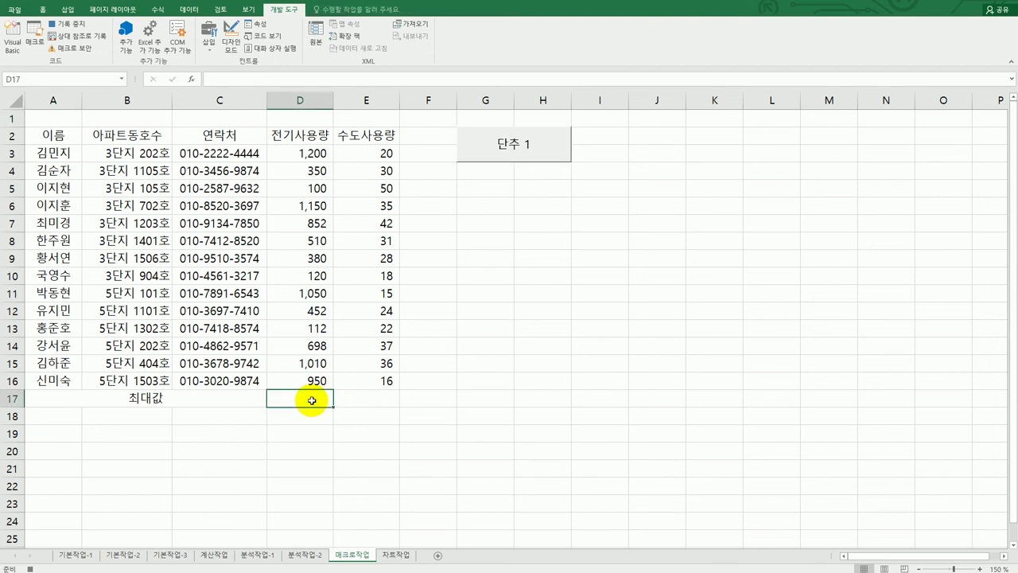
pyautogui.write('=')
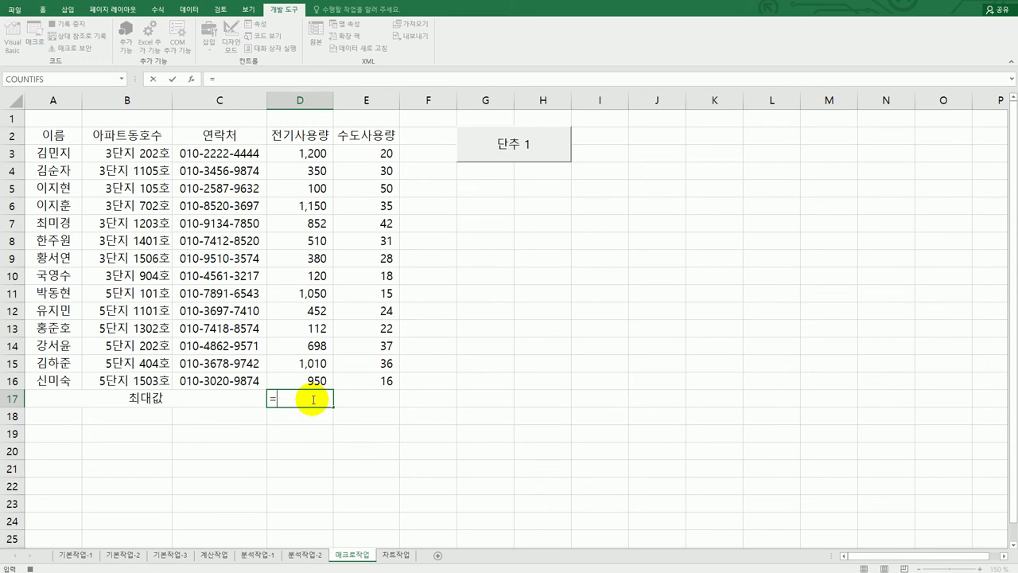
pyautogui.write('max')
pyautogui.press('Tab')
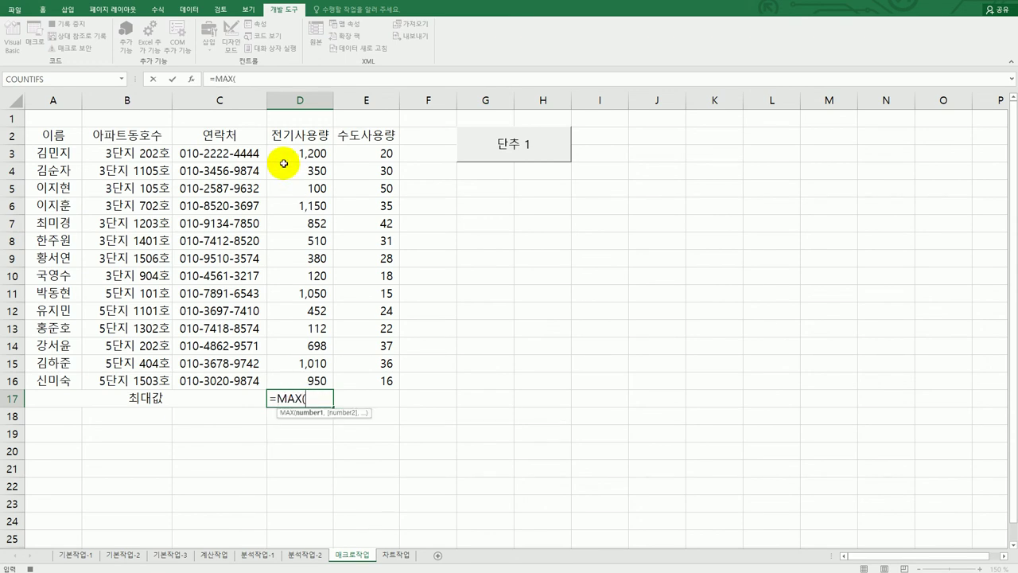
pyautogui.moveTo(288, 154); pyautogui.dragTo(297, 381)
pyautogui.write(')')
pyautogui.press('Return')
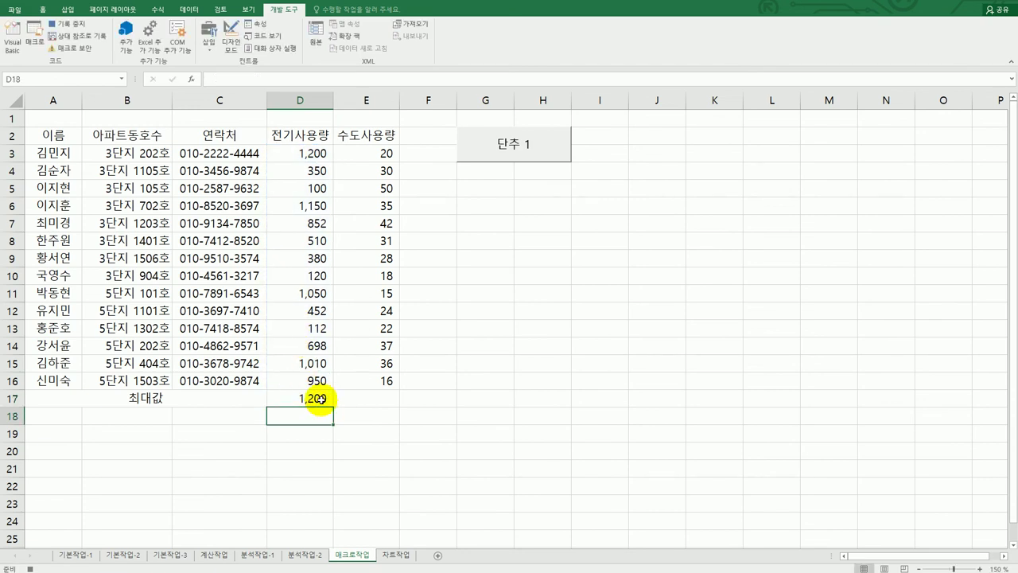
pyautogui.click(319, 399)
pyautogui.moveTo(334, 408); pyautogui.dragTo(389, 403)
pyautogui.click(386, 402)
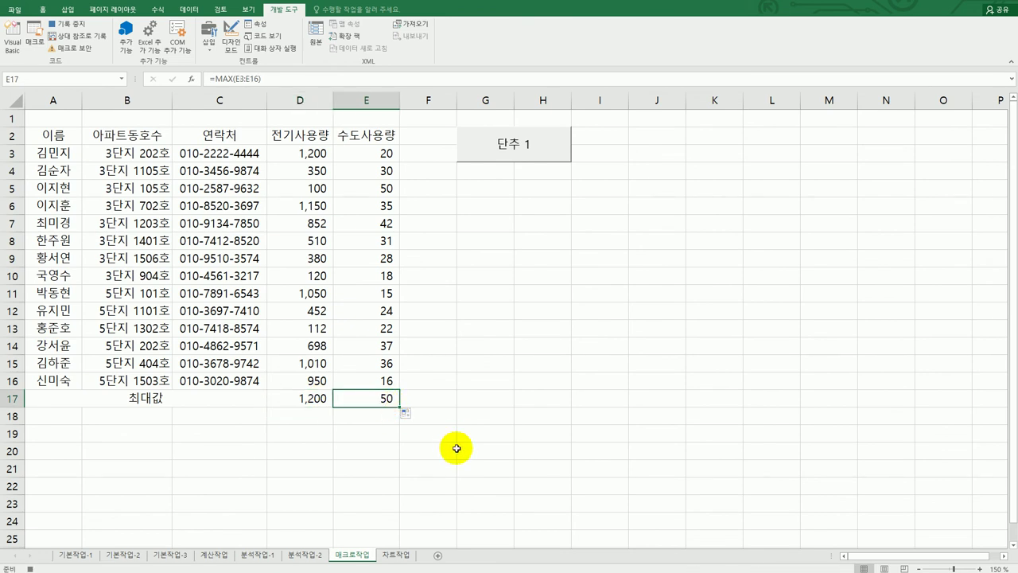
pyautogui.click(80, 24)
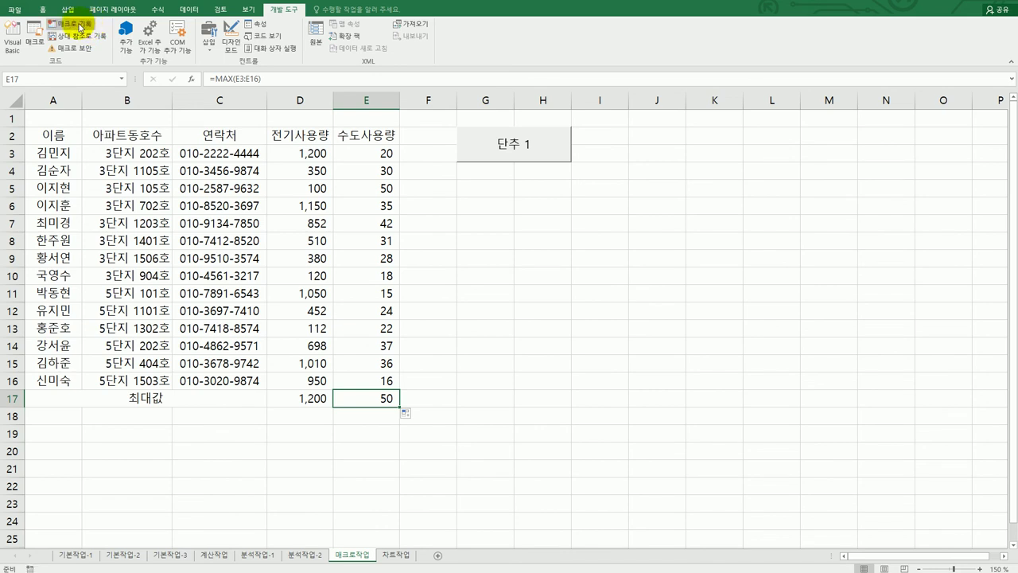
# Change the text of the form control button over G2:H3 to 최대값
pyautogui.rightClick(506, 150)
pyautogui.click(541, 201)
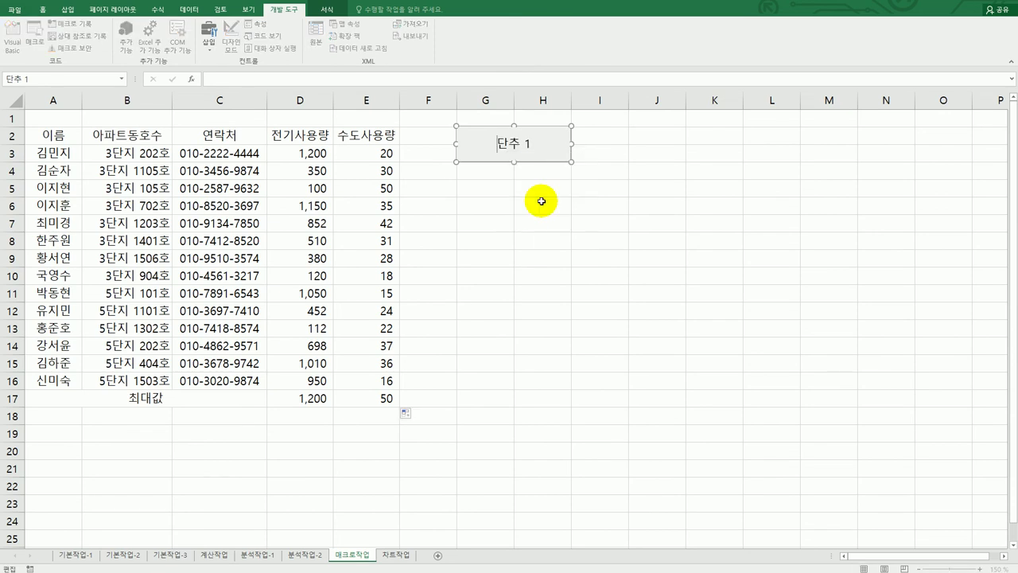
pyautogui.hotkey('ctrl', 'a')
pyautogui.write('chleorrkqt')
pyautogui.click(541, 201)
# Check the 테두리 instructions in the exam document, return to Excel, and draw a 빗면 shape over G5:H6 with the text 테두리
pyautogui.hotkey('alt', 'Tab')
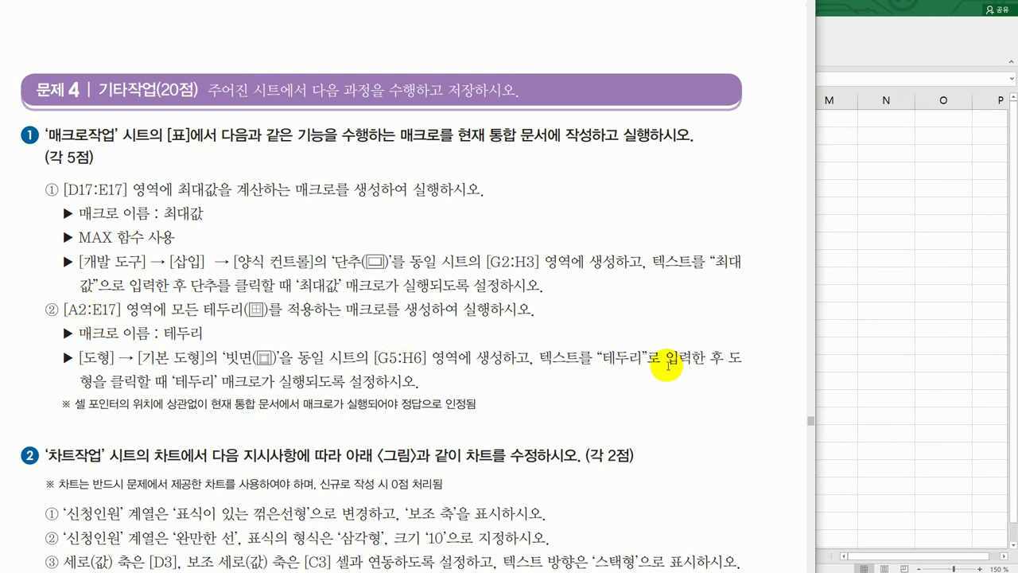
pyautogui.hotkey('alt', 'Tab')
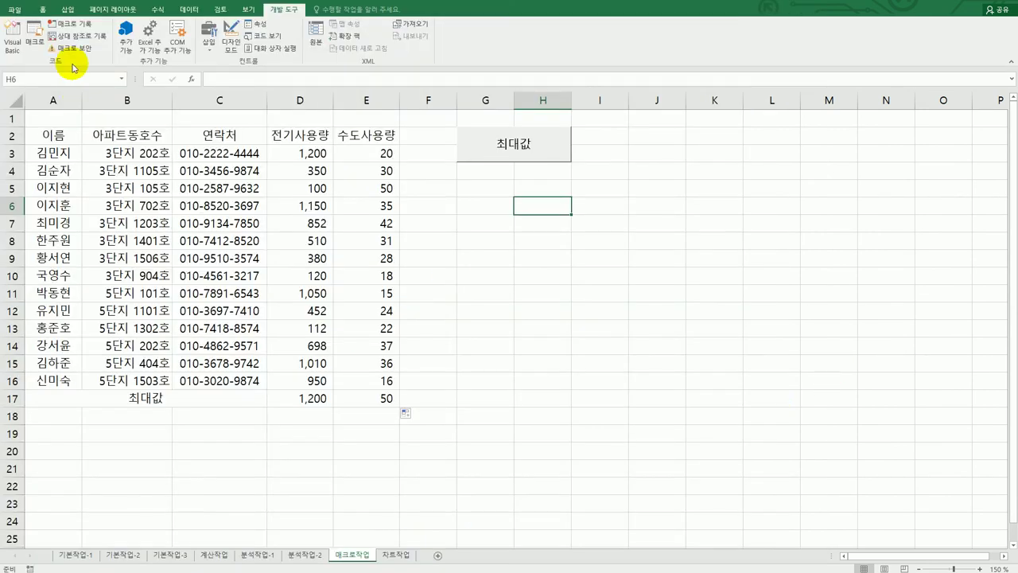
pyautogui.click(67, 11)
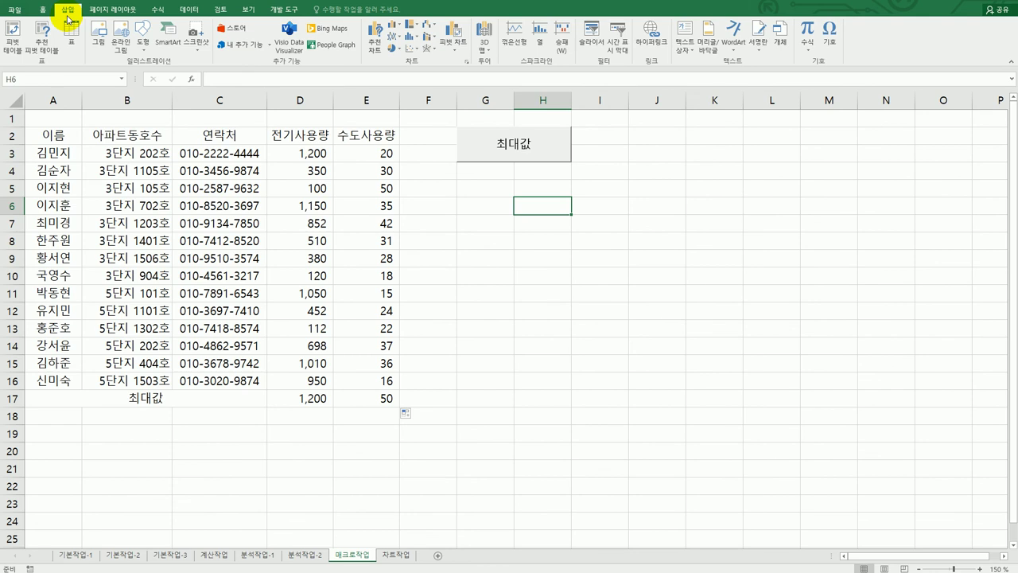
pyautogui.click(141, 35)
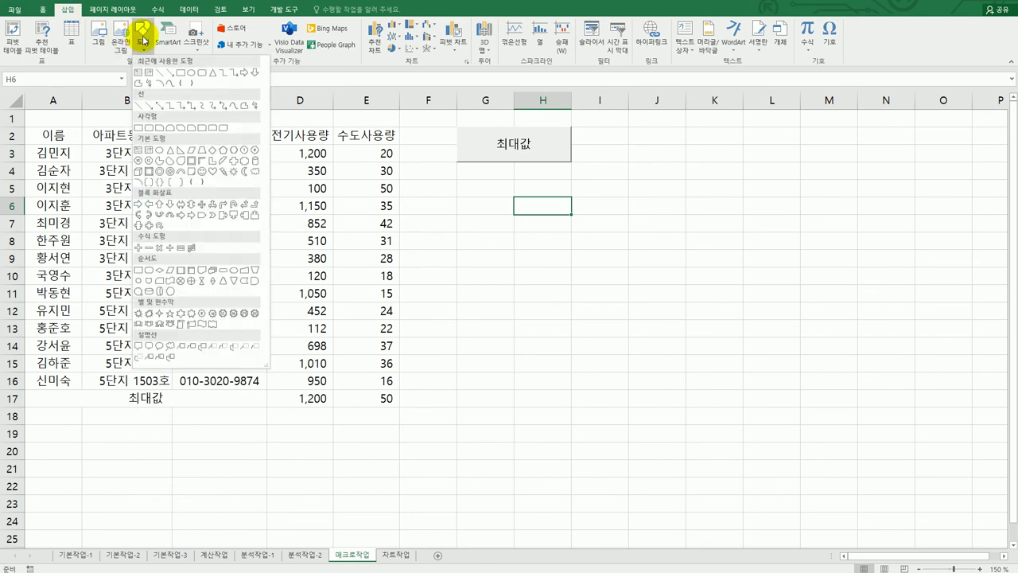
pyautogui.click(150, 172)
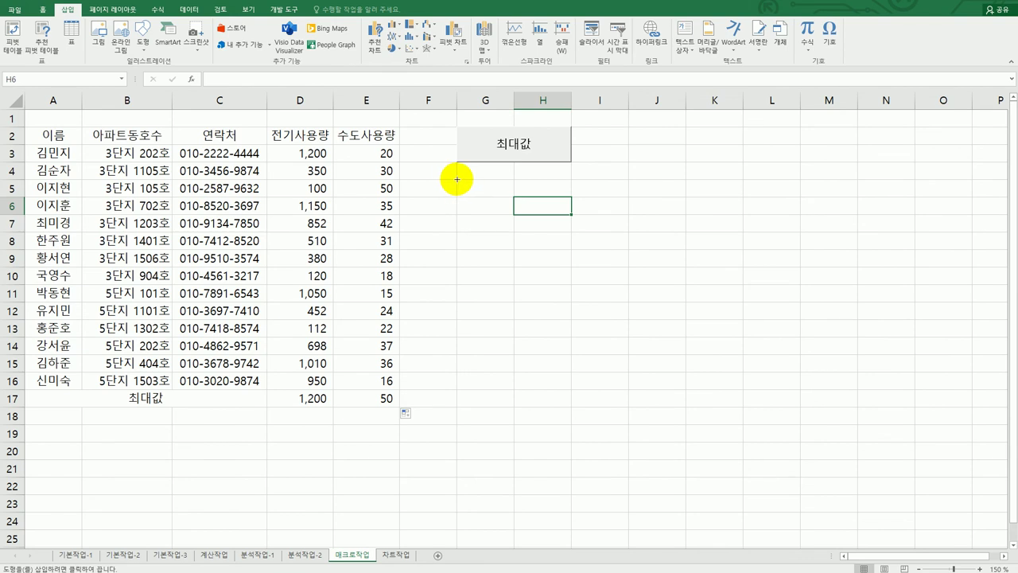
pyautogui.press('alt')
pyautogui.moveTo(457, 179); pyautogui.dragTo(551, 211)
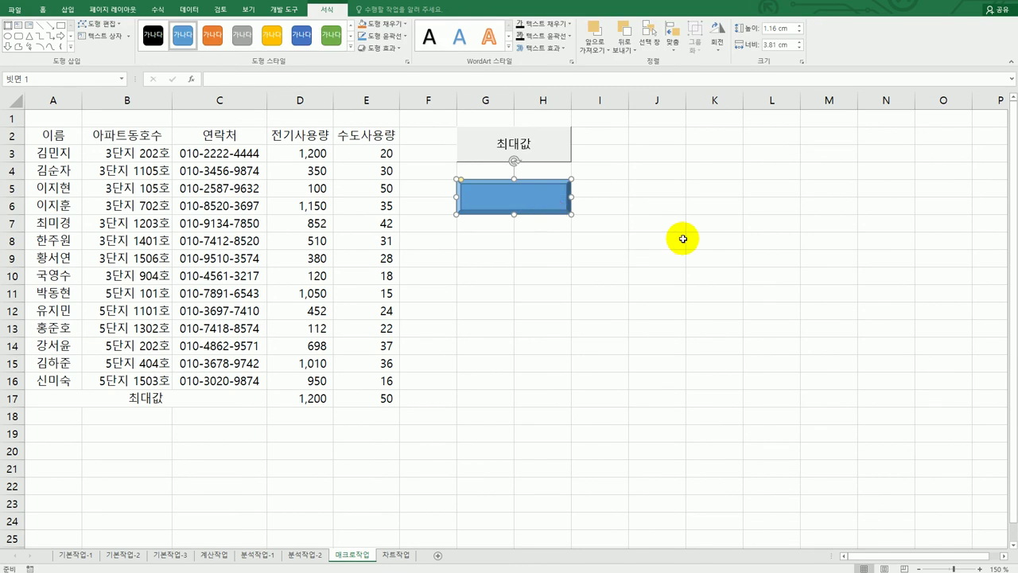
pyautogui.write('테두리')
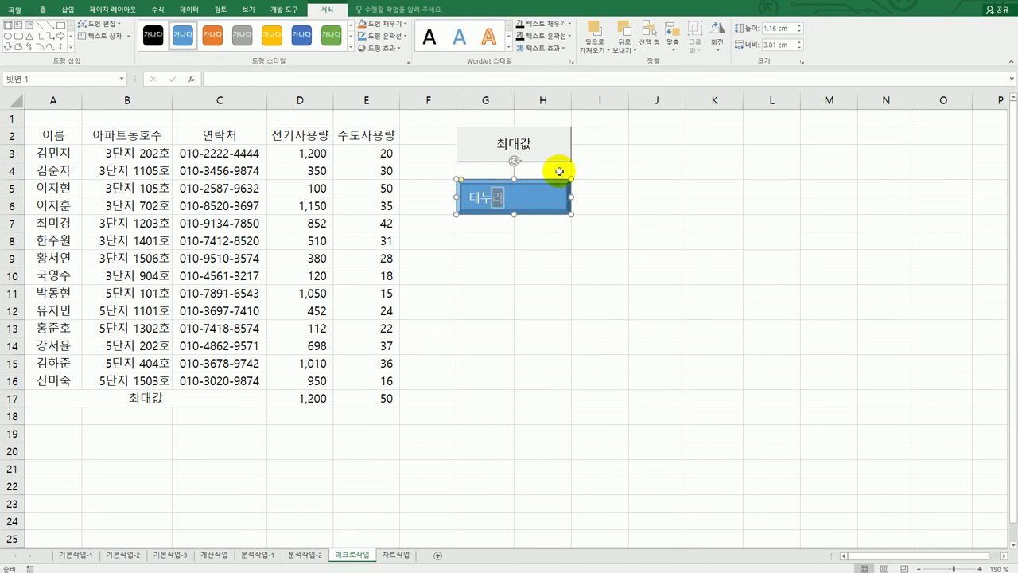
# Assign a new macro named 테두리 to the bevel shape and start recording it in 현재 통합 문서
pyautogui.rightClick(534, 195)
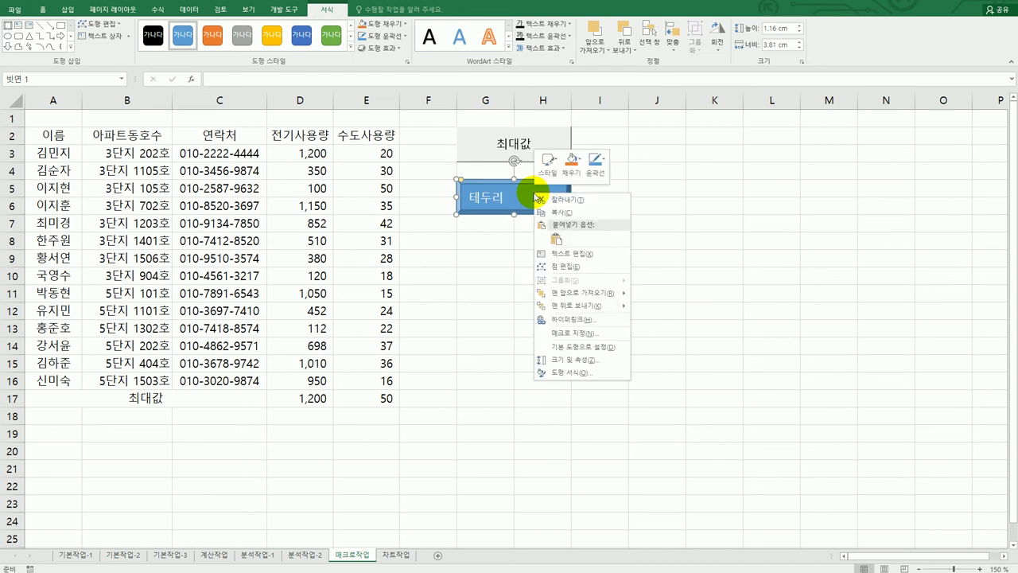
pyautogui.click(588, 333)
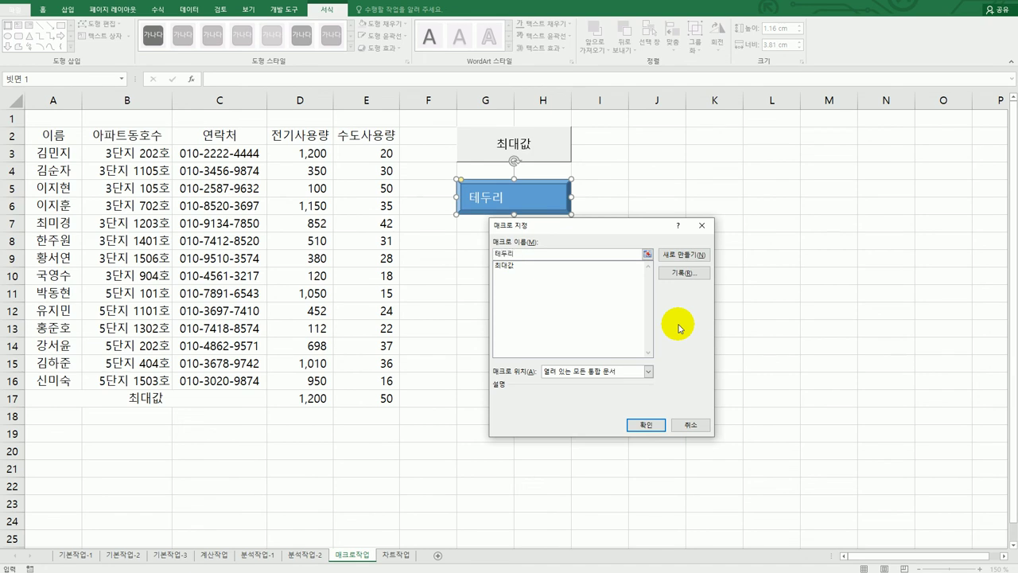
pyautogui.click(682, 273)
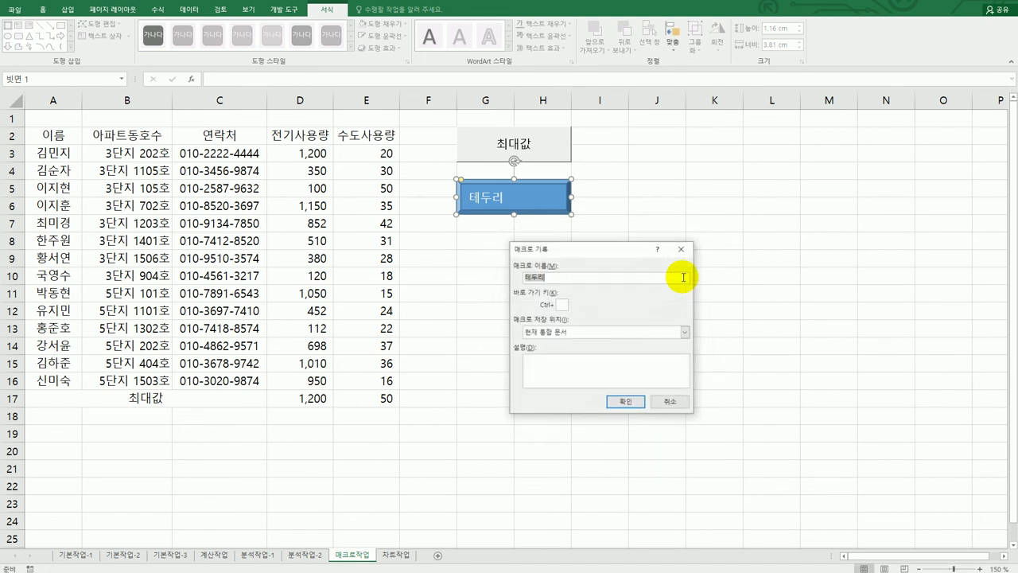
pyautogui.click(626, 401)
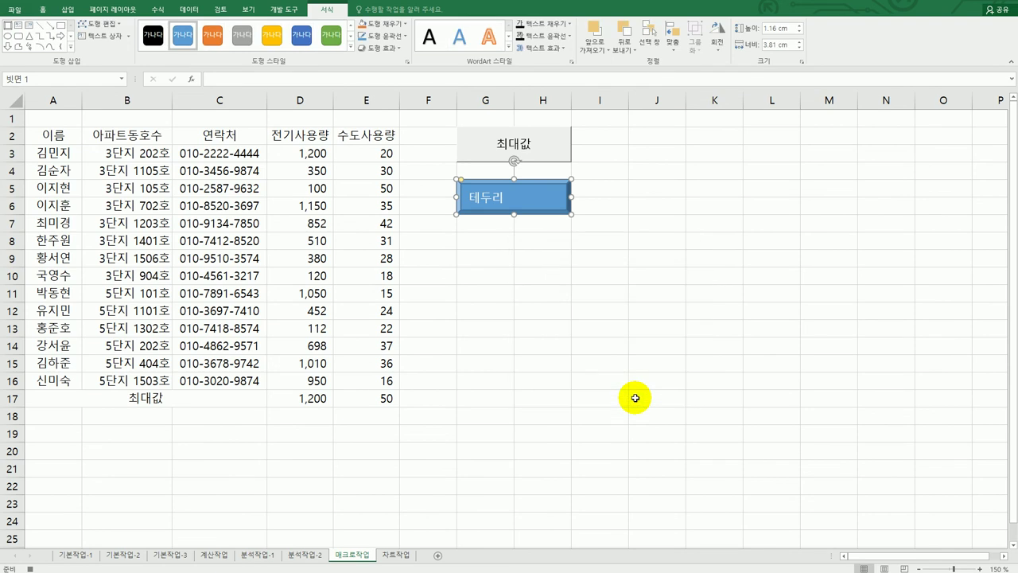
# Apply 모든 테두리 to A2:E17 and stop the macro recording
pyautogui.moveTo(53, 130); pyautogui.dragTo(350, 393)
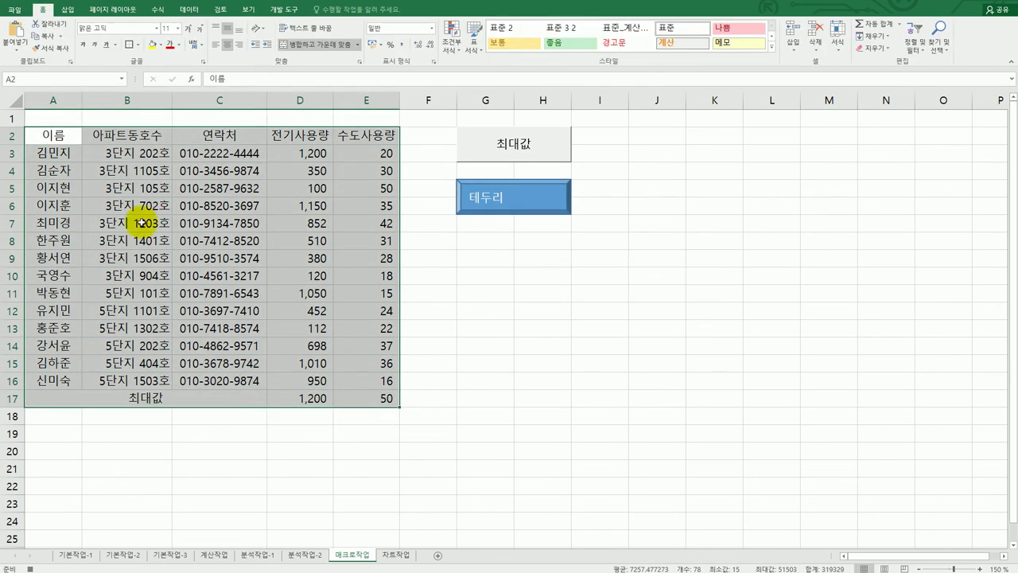
pyautogui.click(137, 44)
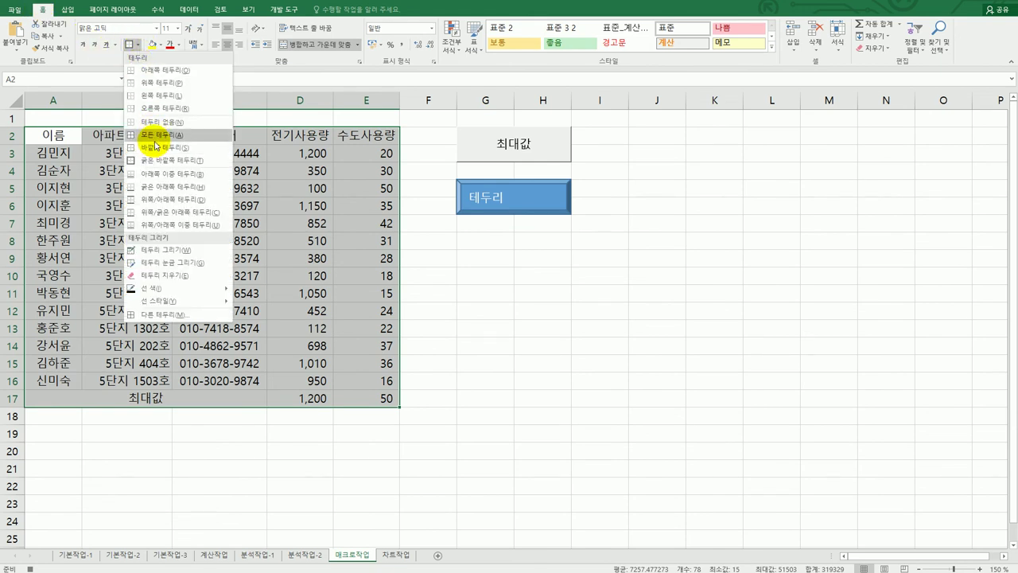
pyautogui.click(156, 136)
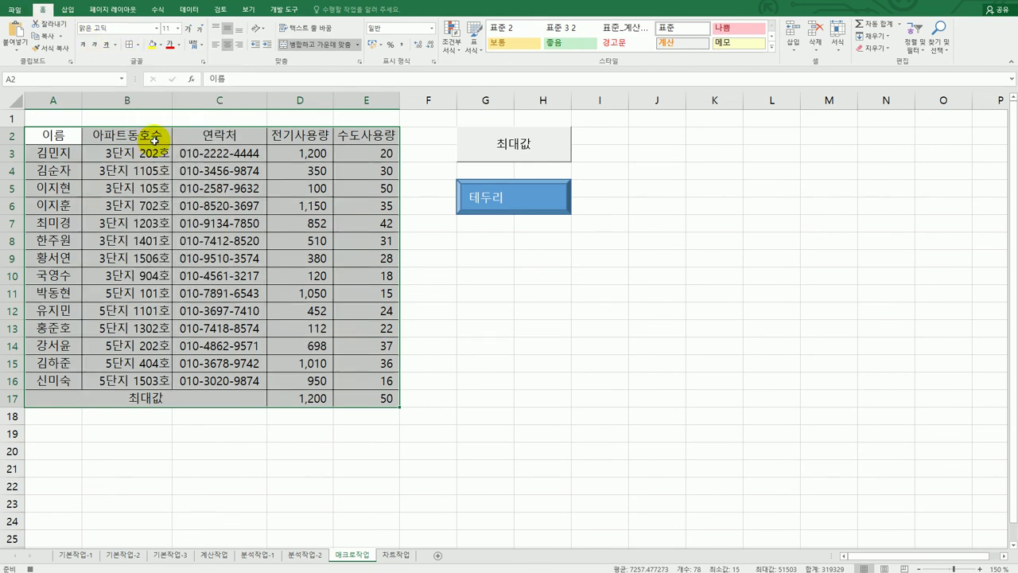
pyautogui.click(354, 403)
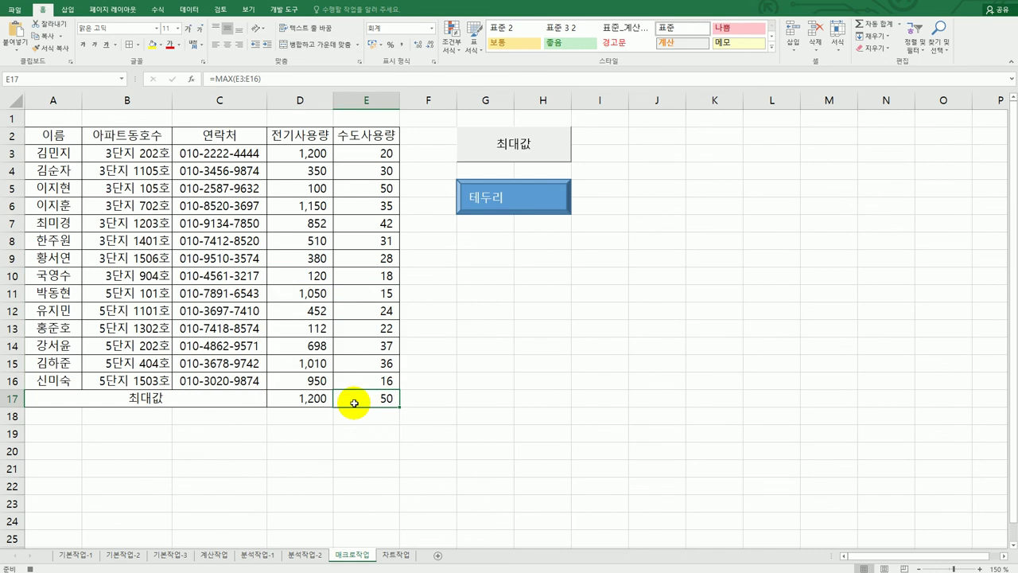
pyautogui.click(280, 9)
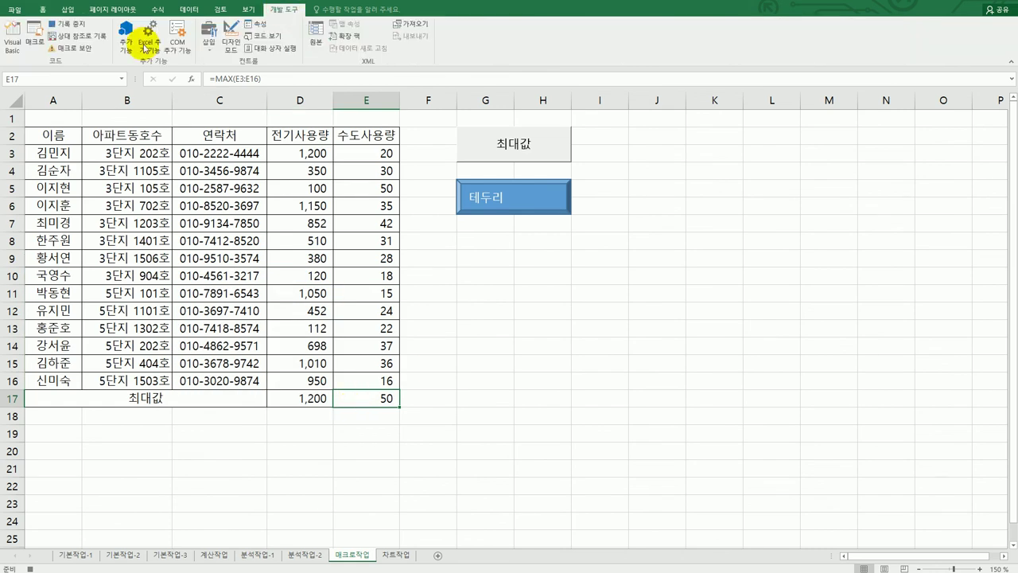
pyautogui.click(65, 24)
# Clear D17:E17 and run the 최대값 and 테두리 macros from their button and shape
pyautogui.click(556, 348)
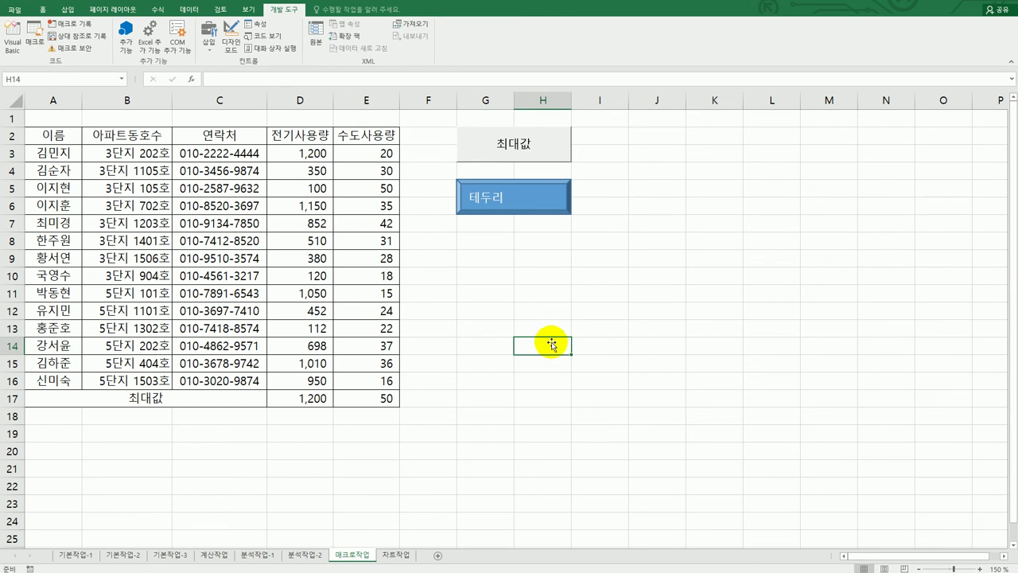
pyautogui.moveTo(310, 396); pyautogui.dragTo(381, 392)
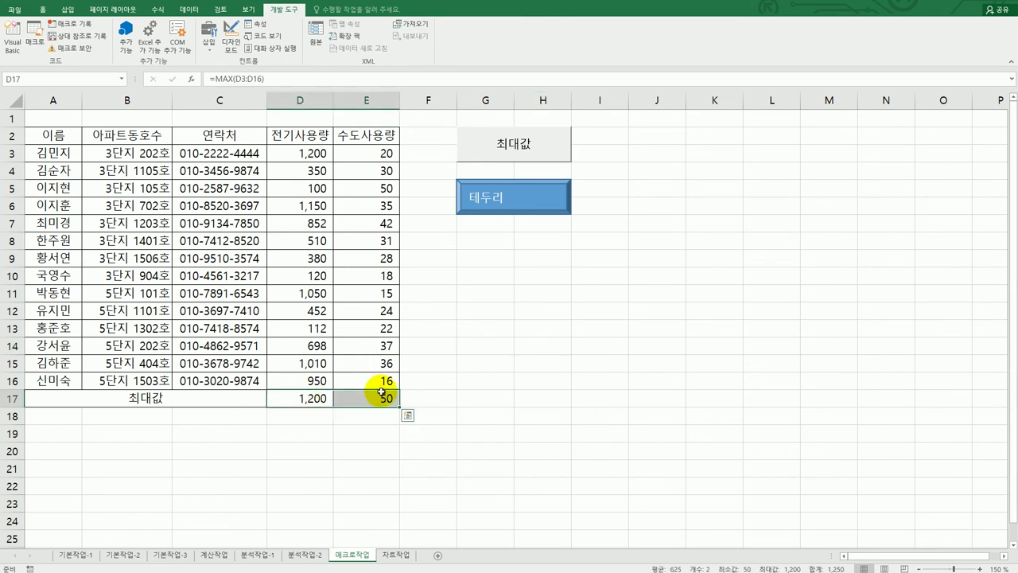
pyautogui.press('Delete')
pyautogui.click(495, 443)
pyautogui.click(495, 144)
pyautogui.click(543, 209)
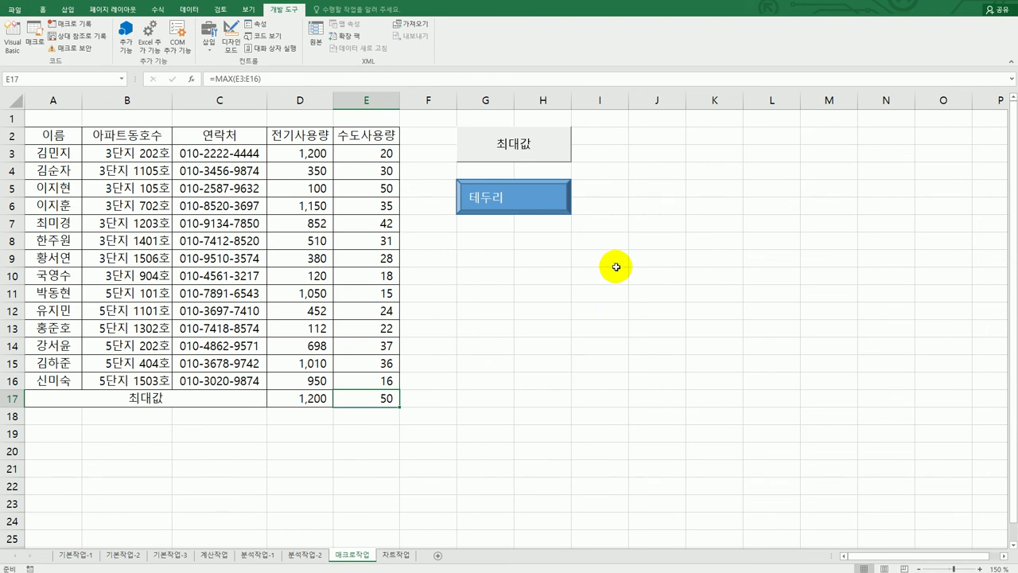
# Read the chart instructions in the exam document, return to Excel, and open the 차트작업 sheet to view its chart
pyautogui.hotkey('alt', 'Tab')
pyautogui.scroll(-5, 518, 417)
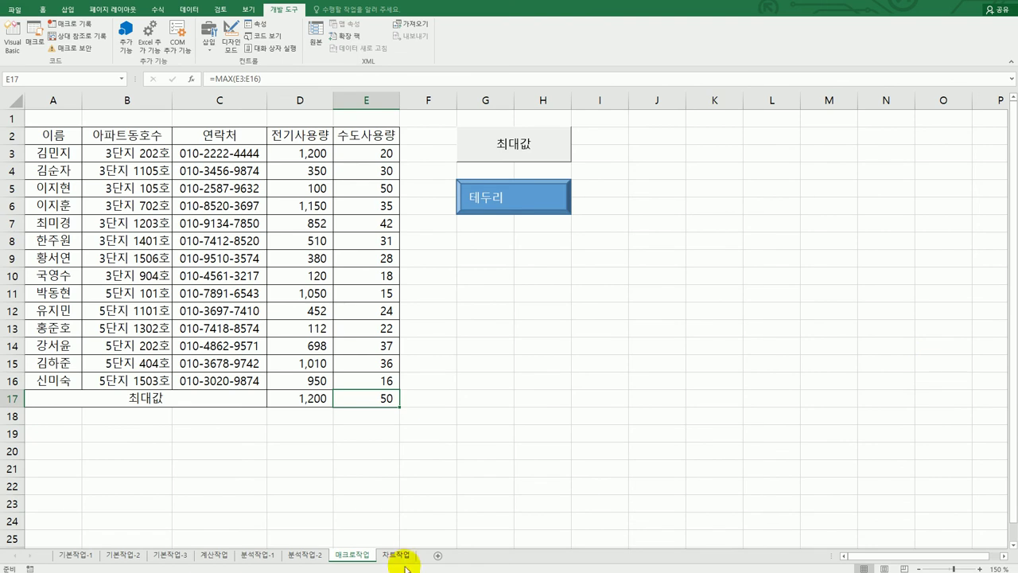
pyautogui.click(398, 555)
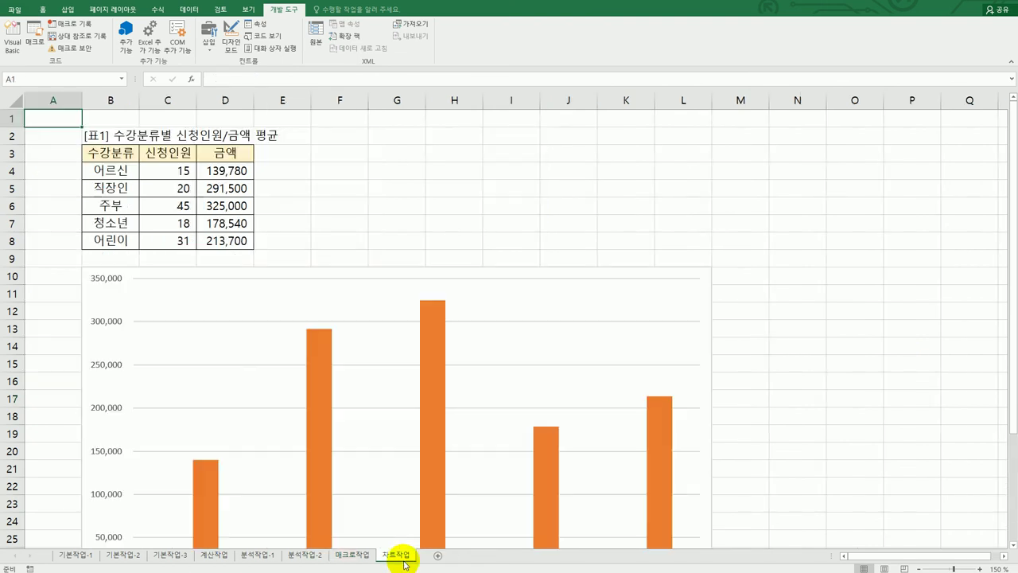
pyautogui.scroll(-2, 406, 433)
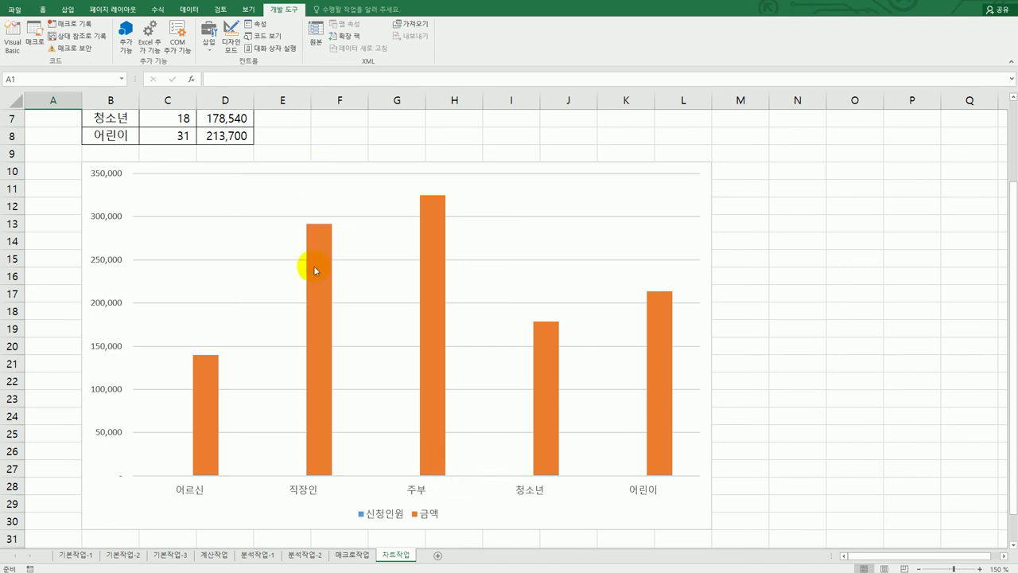
# Change the chart's 신청인원 series to 표식이 있는 꺾은선형 and plot it on the 보조 축
pyautogui.click(659, 195)
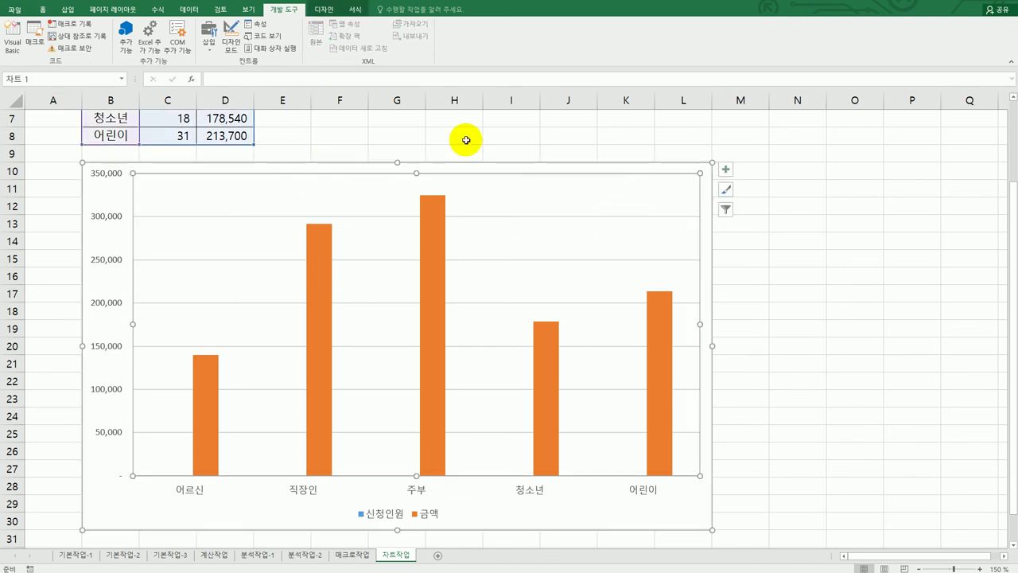
pyautogui.click(355, 11)
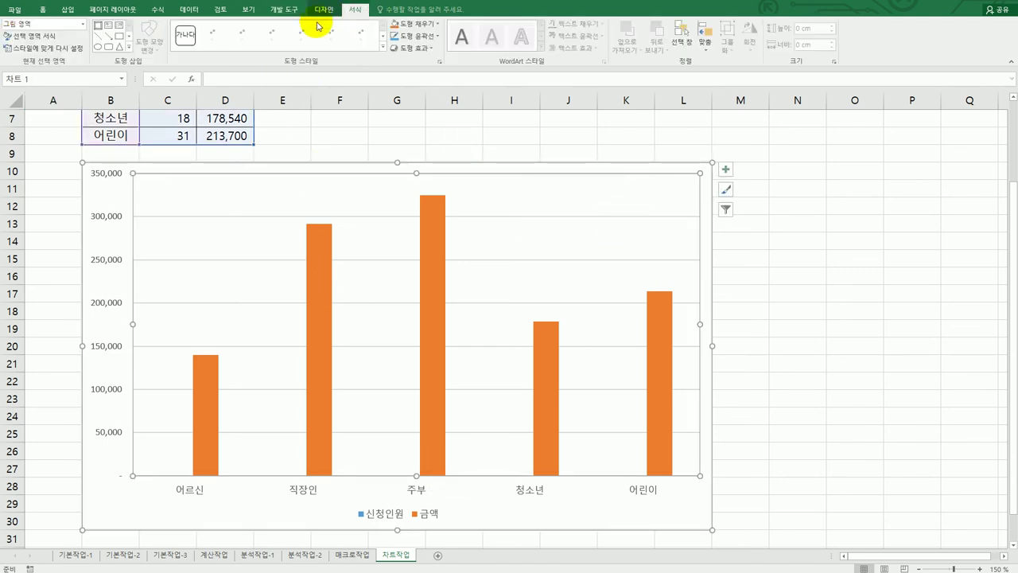
pyautogui.click(84, 25)
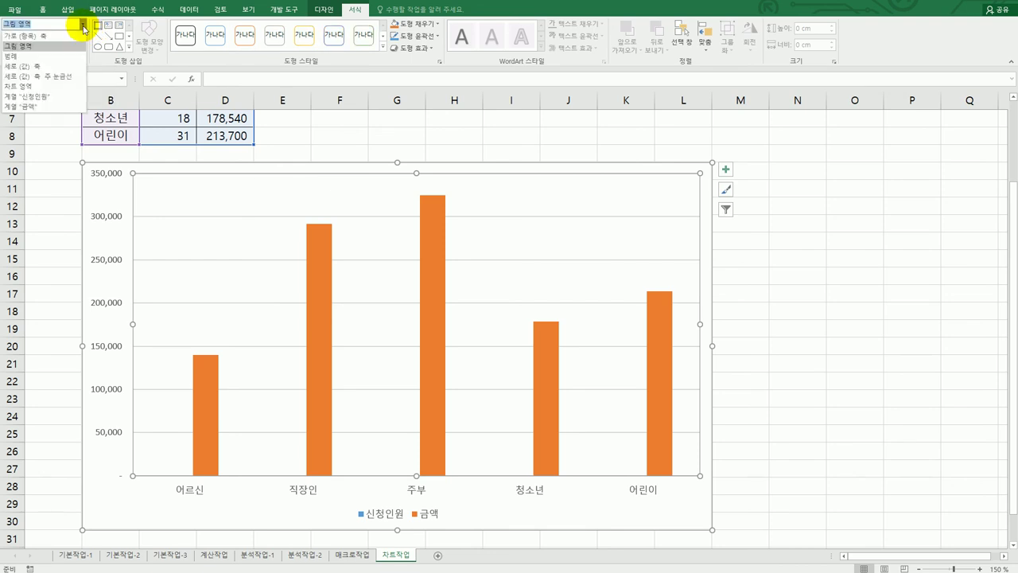
pyautogui.click(54, 97)
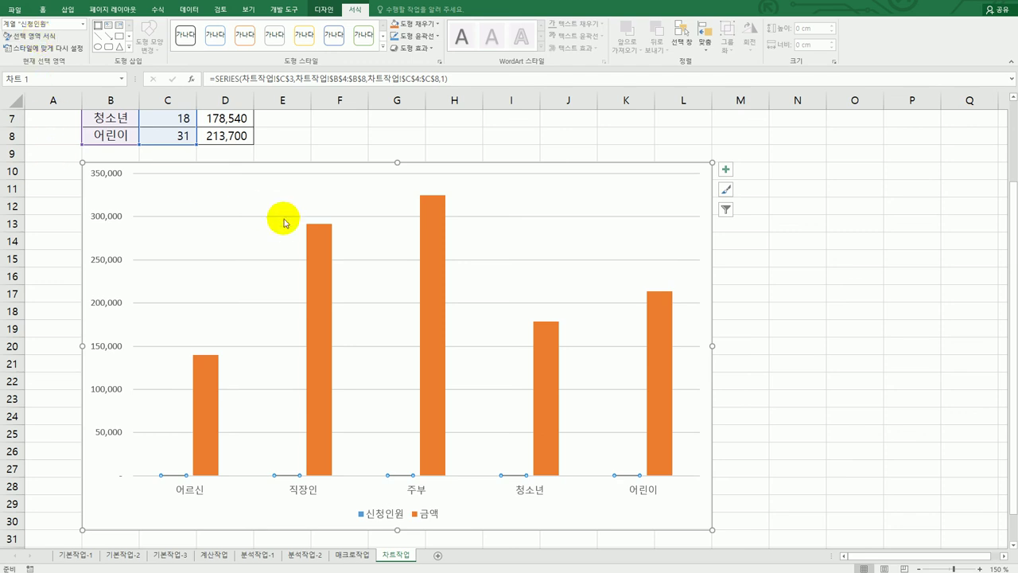
pyautogui.click(324, 10)
pyautogui.click(546, 41)
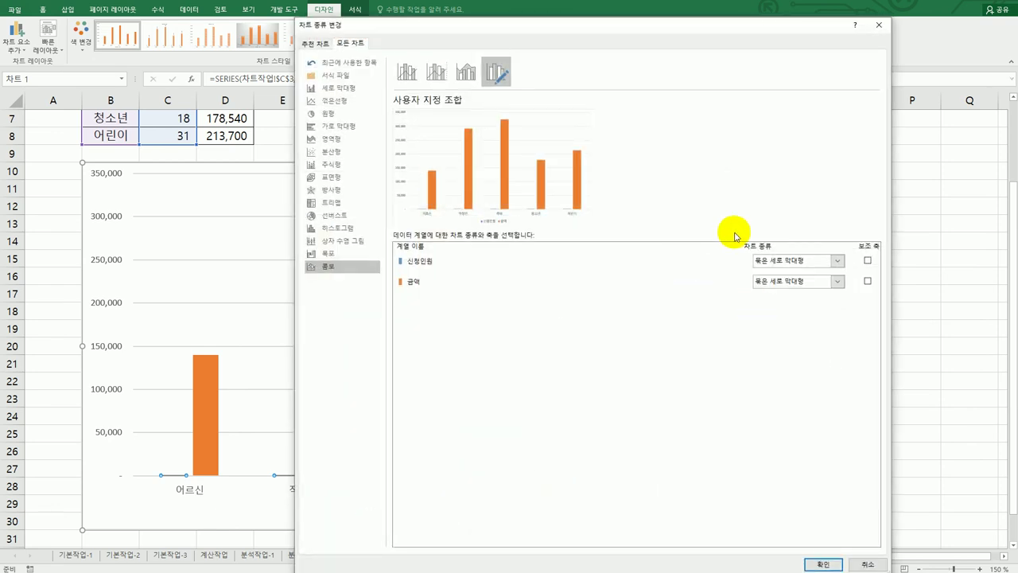
pyautogui.click(837, 260)
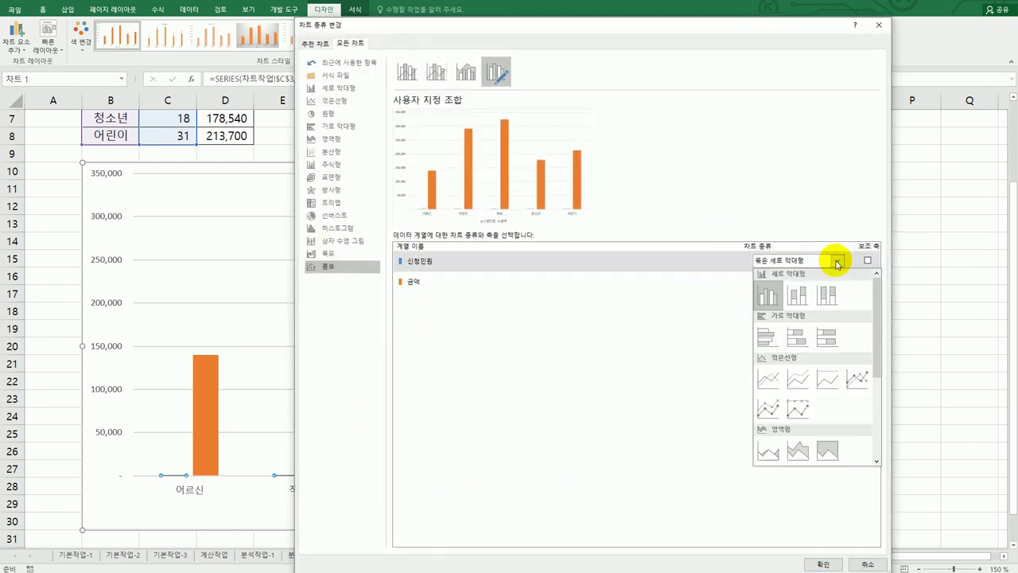
pyautogui.click(859, 380)
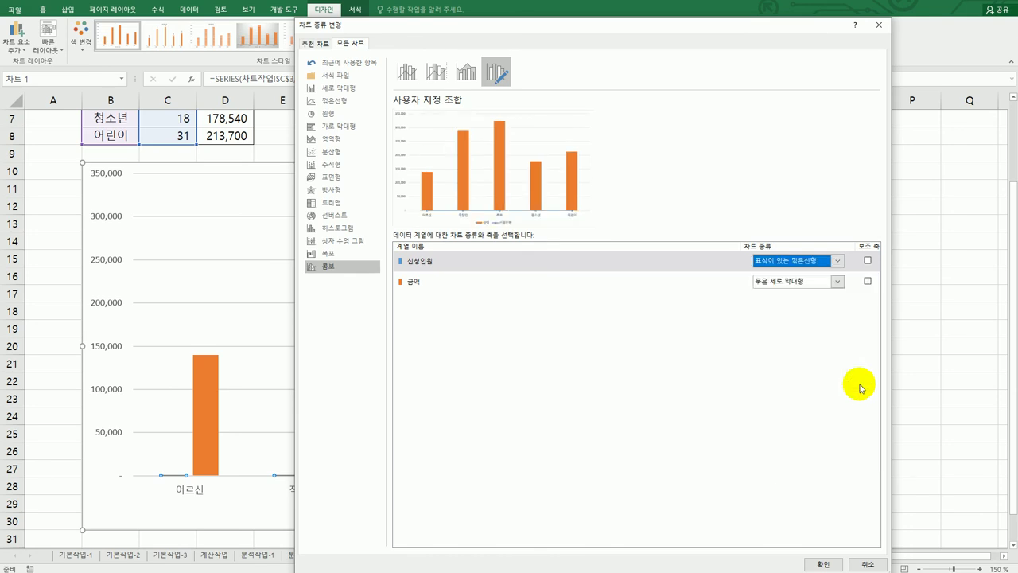
pyautogui.click(866, 260)
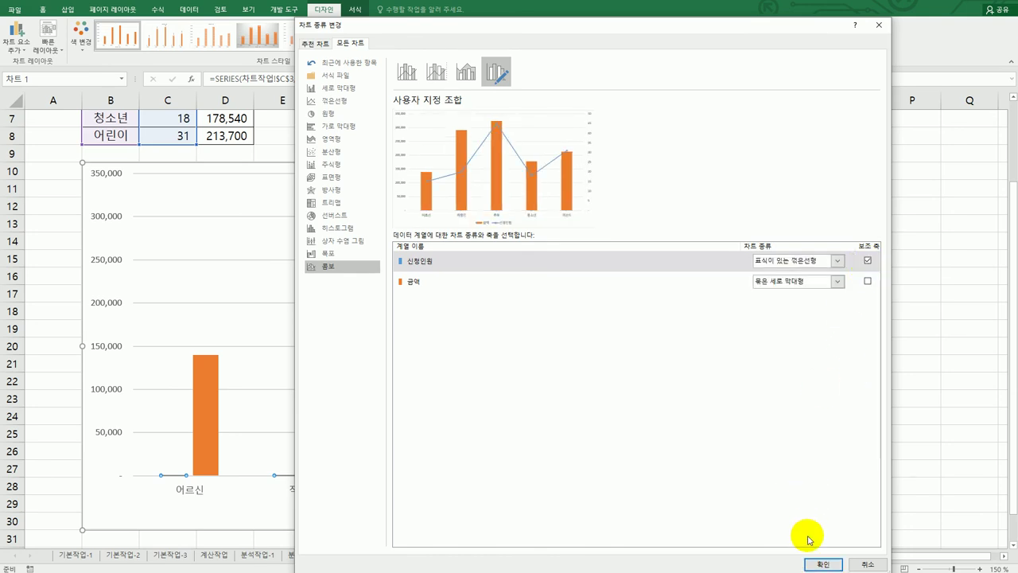
pyautogui.click(822, 563)
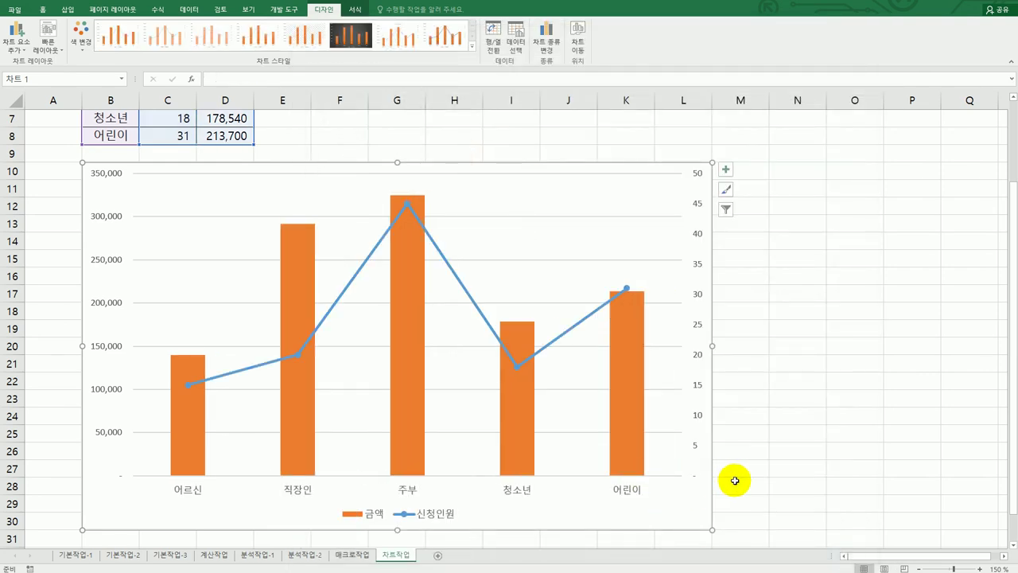
# Format the chart's 신청인원 series line as 완만한 선
pyautogui.click(490, 327)
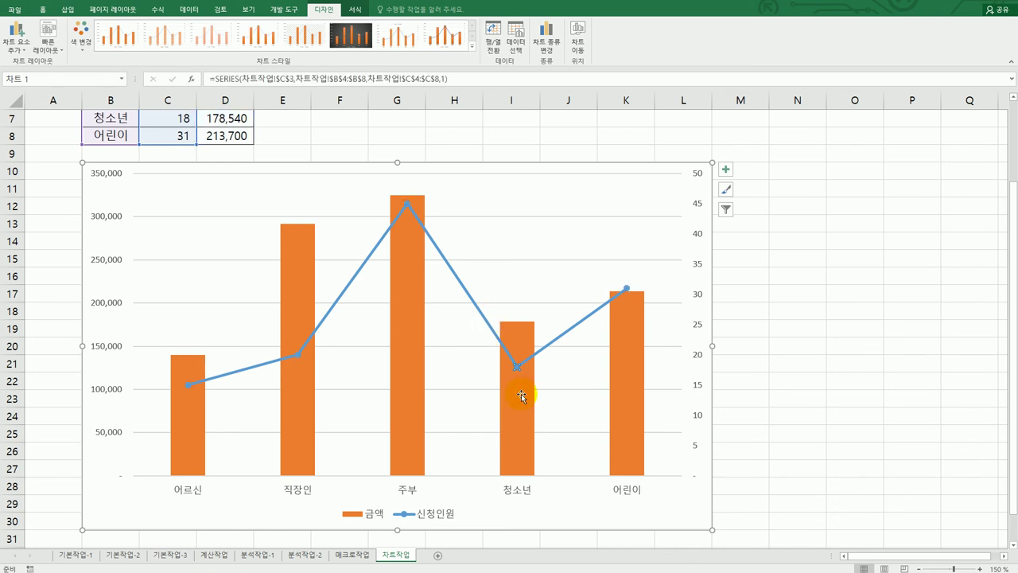
pyautogui.click(775, 381)
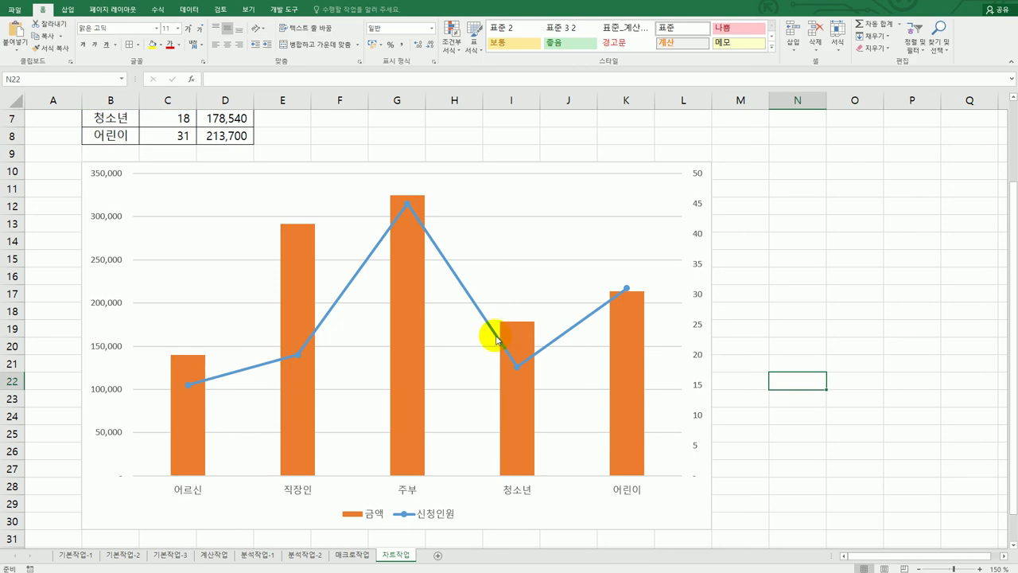
pyautogui.click(496, 340)
pyautogui.click(296, 355)
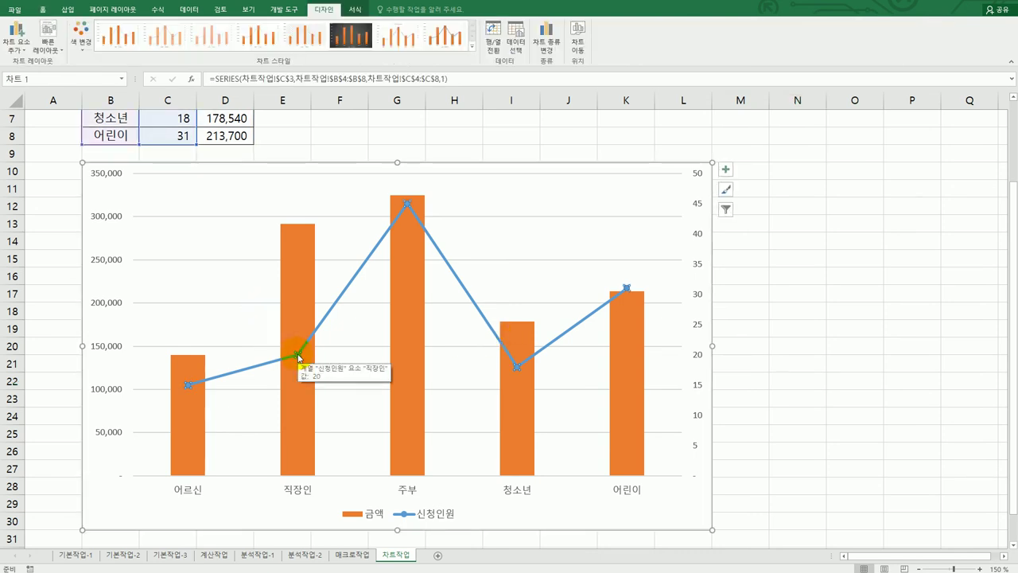
pyautogui.rightClick(299, 357)
pyautogui.click(365, 452)
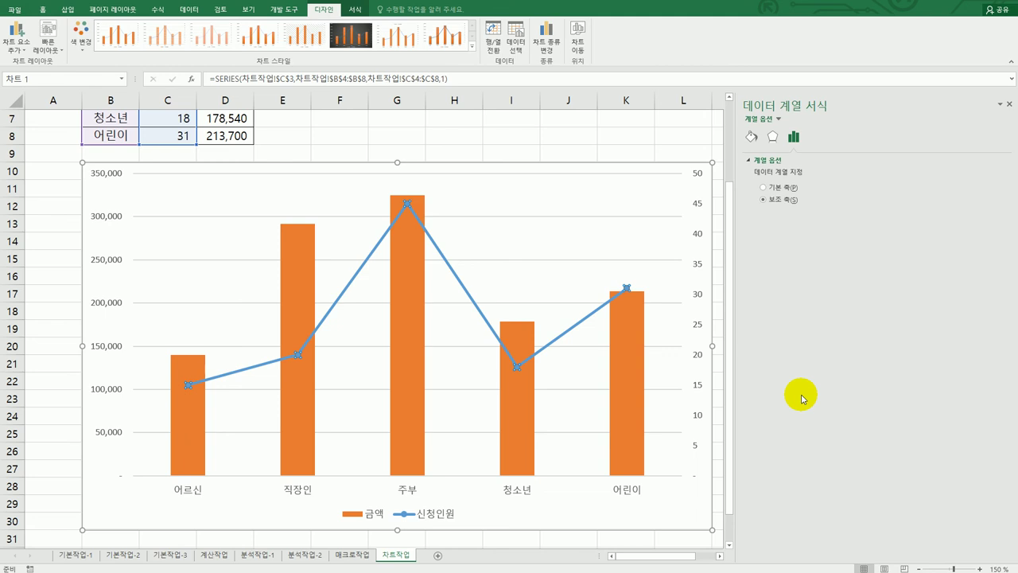
pyautogui.click(750, 140)
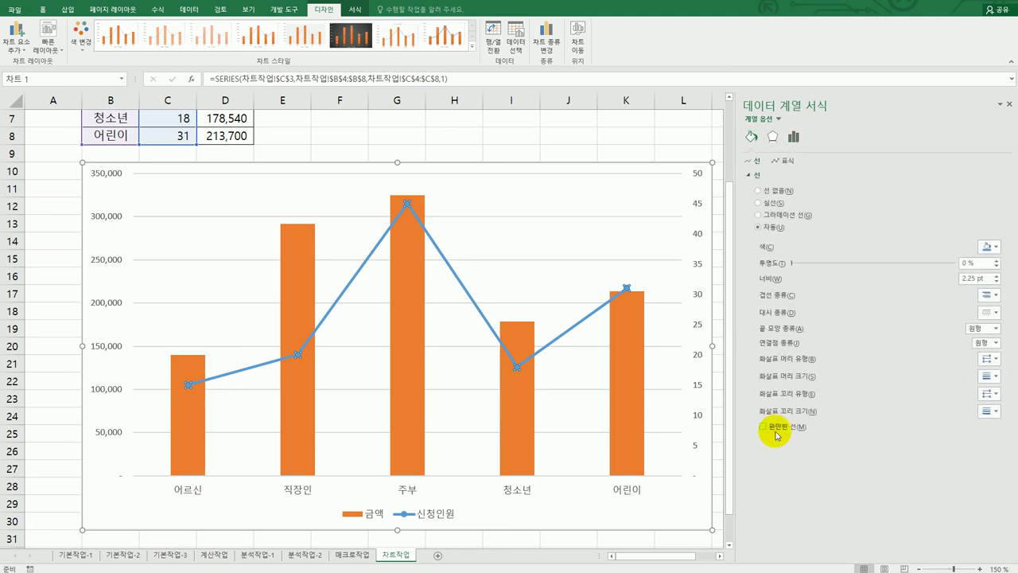
pyautogui.click(763, 427)
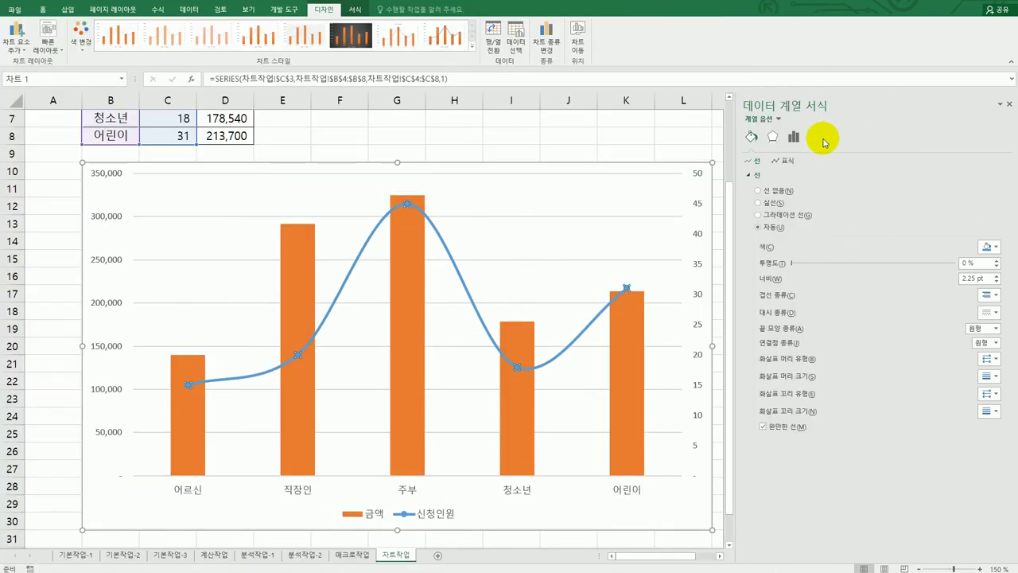
# Set the 신청인원 series markers to the built-in triangle shape with size 10
pyautogui.click(786, 160)
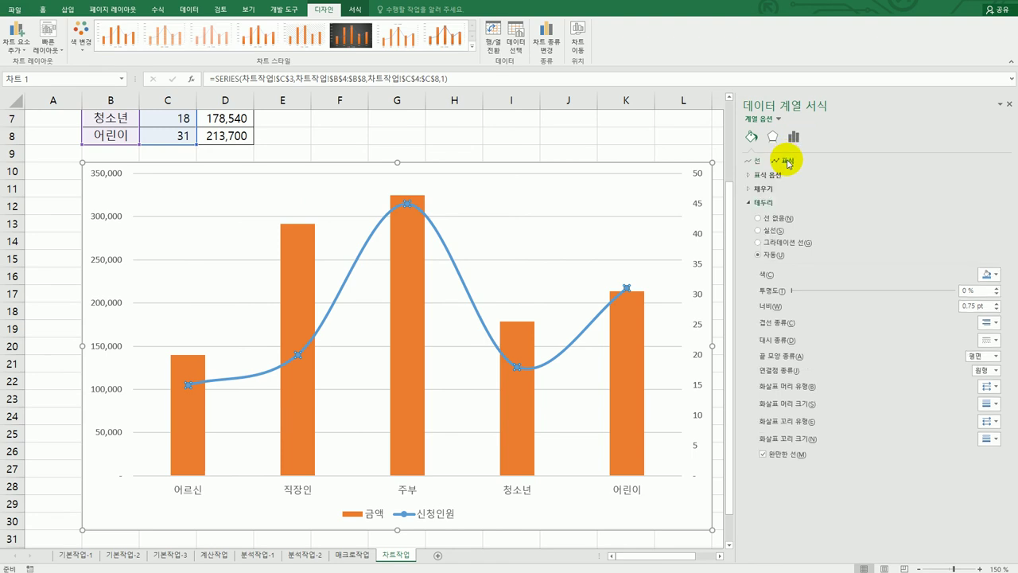
pyautogui.click(773, 175)
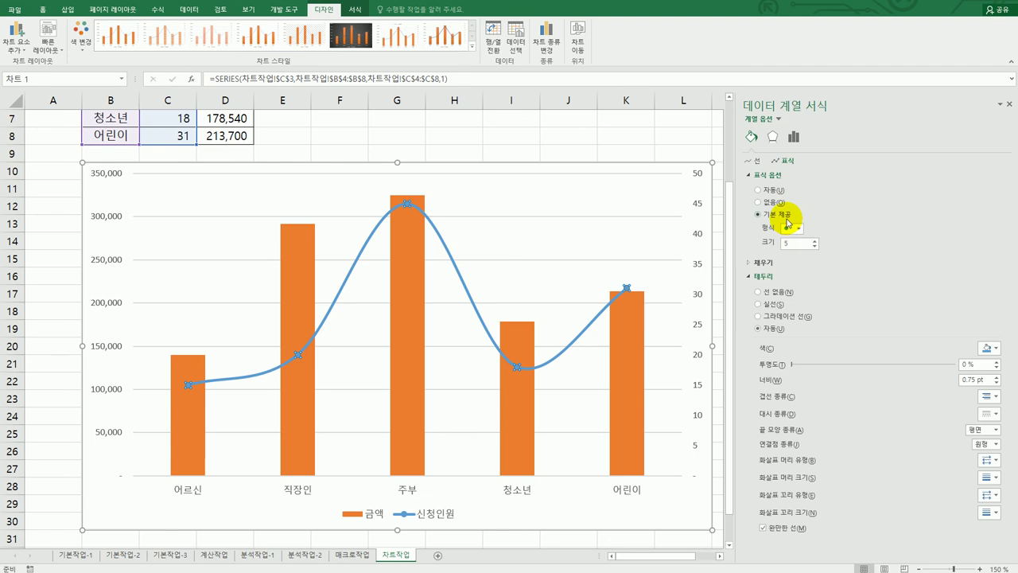
pyautogui.click(797, 229)
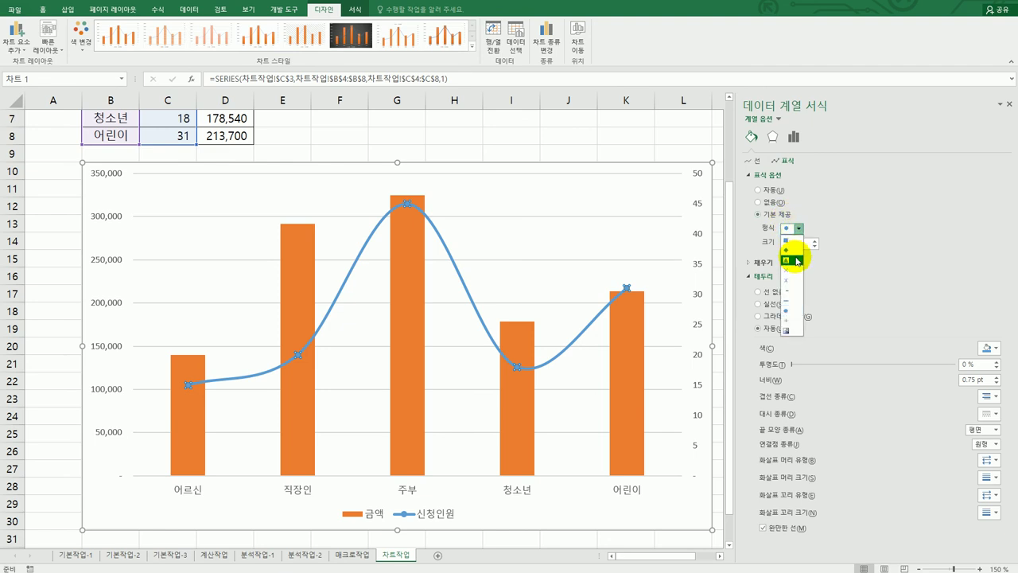
pyautogui.click(797, 260)
pyautogui.moveTo(795, 247); pyautogui.dragTo(761, 239)
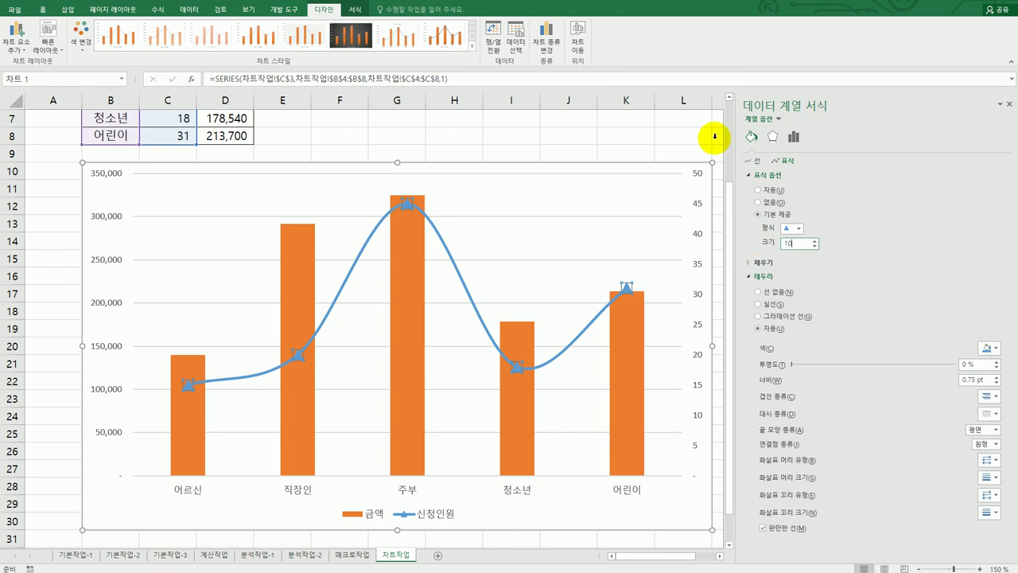
# Check the axis instructions in the exam document, return to Excel, and add a 기본 세로 axis title to the chart
pyautogui.hotkey('alt', 'Tab')
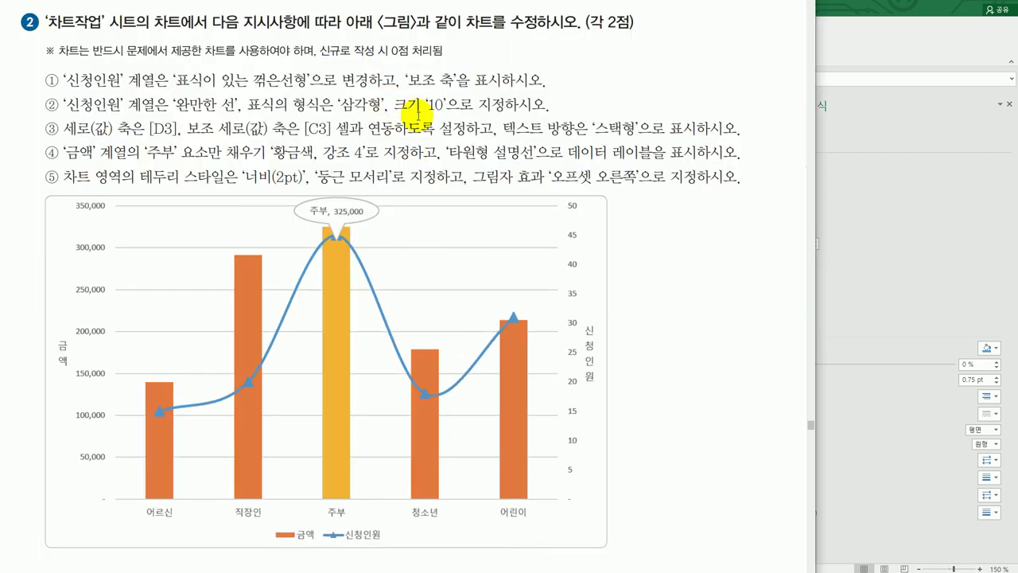
pyautogui.click(856, 347)
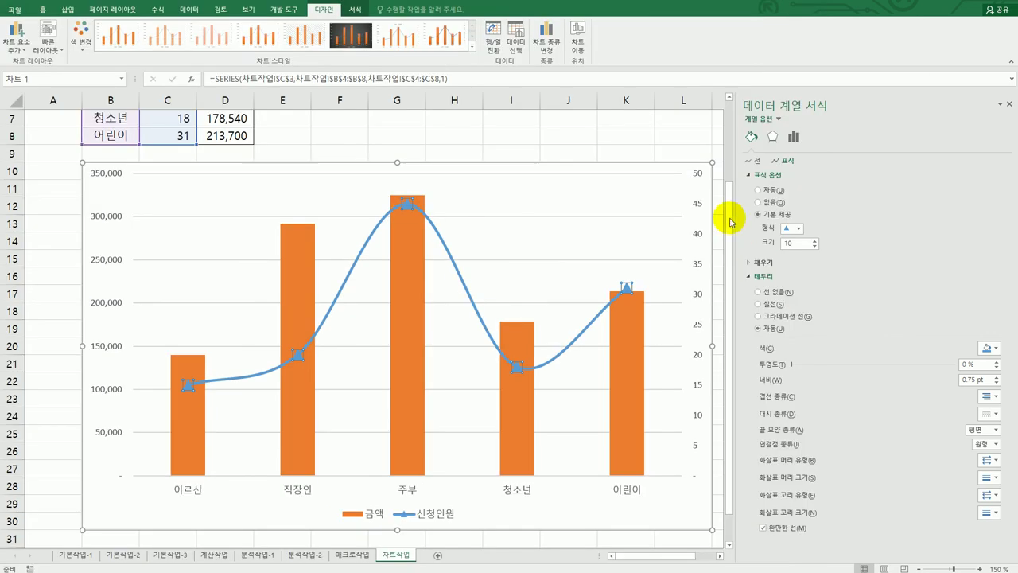
pyautogui.click(708, 143)
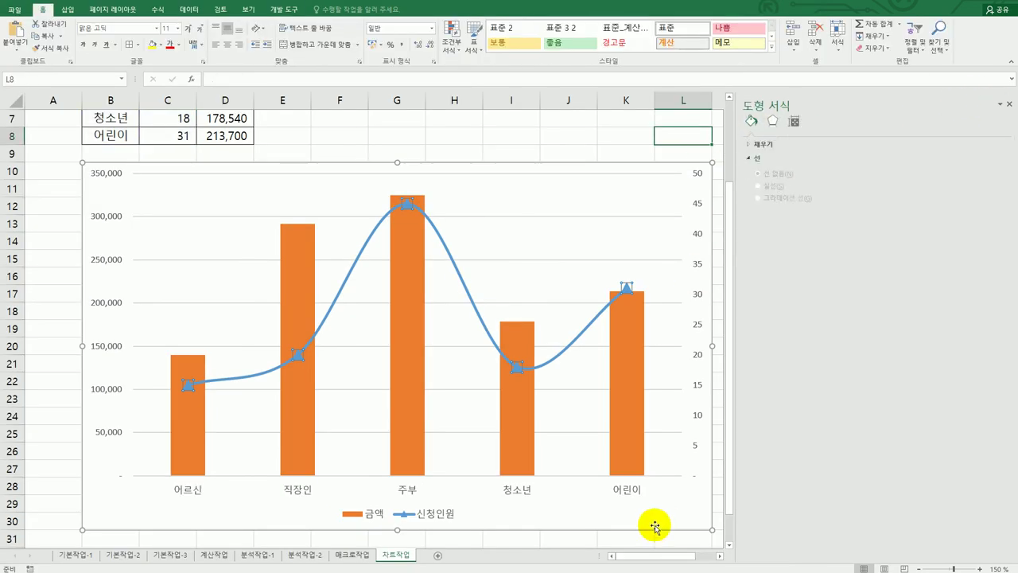
pyautogui.moveTo(659, 556); pyautogui.dragTo(674, 561)
pyautogui.click(518, 209)
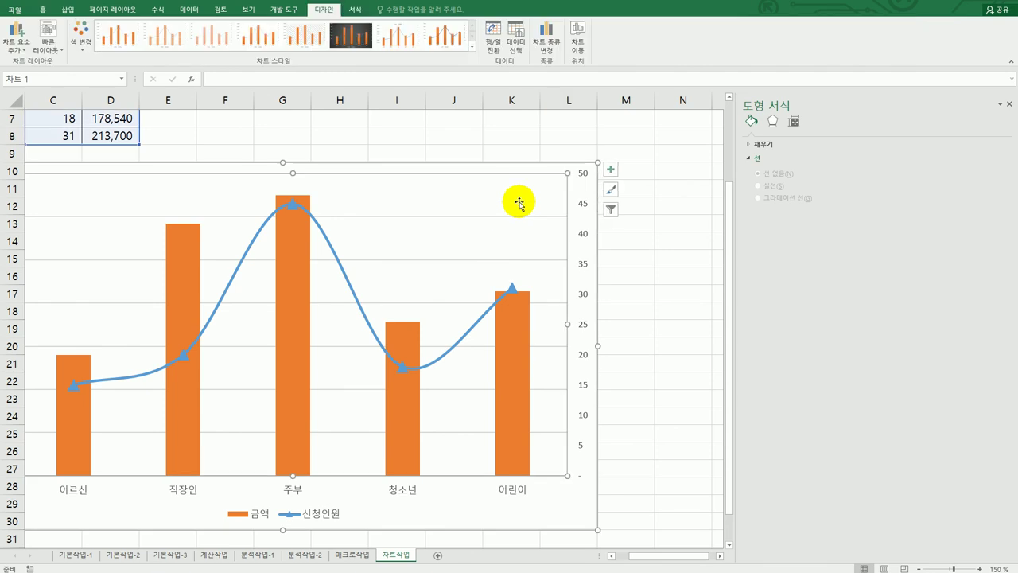
pyautogui.click(611, 170)
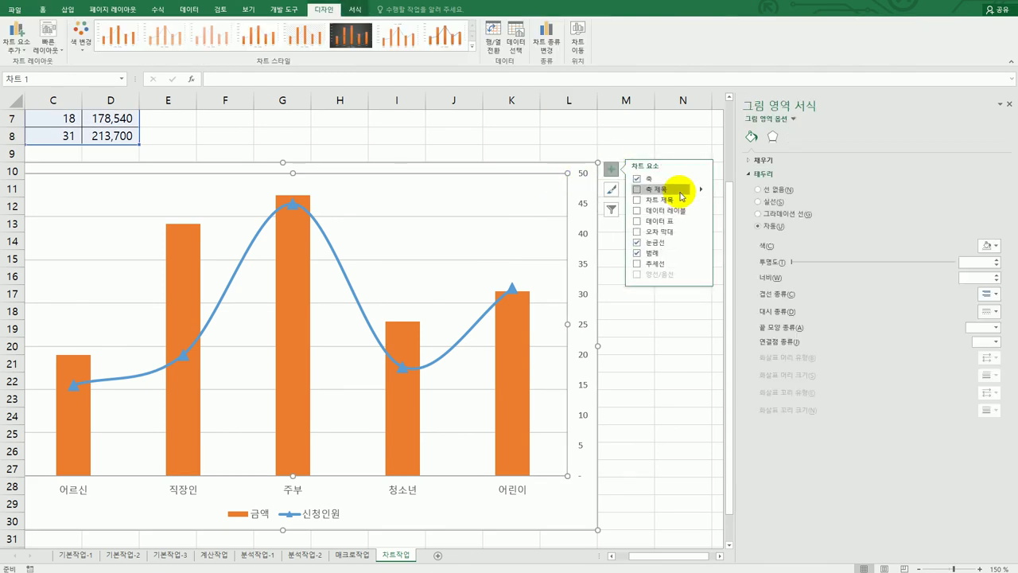
pyautogui.click(702, 192)
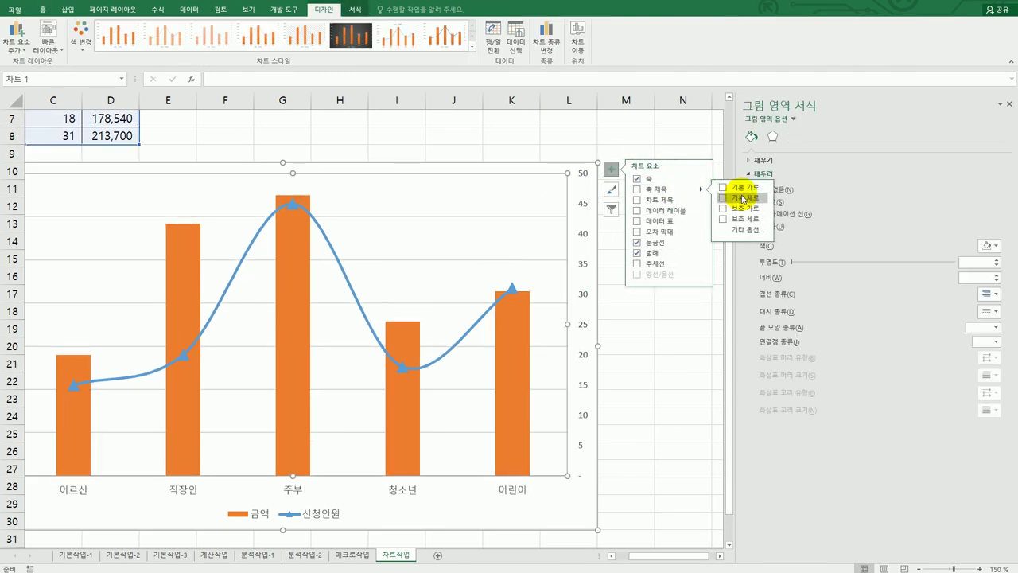
pyautogui.click(743, 198)
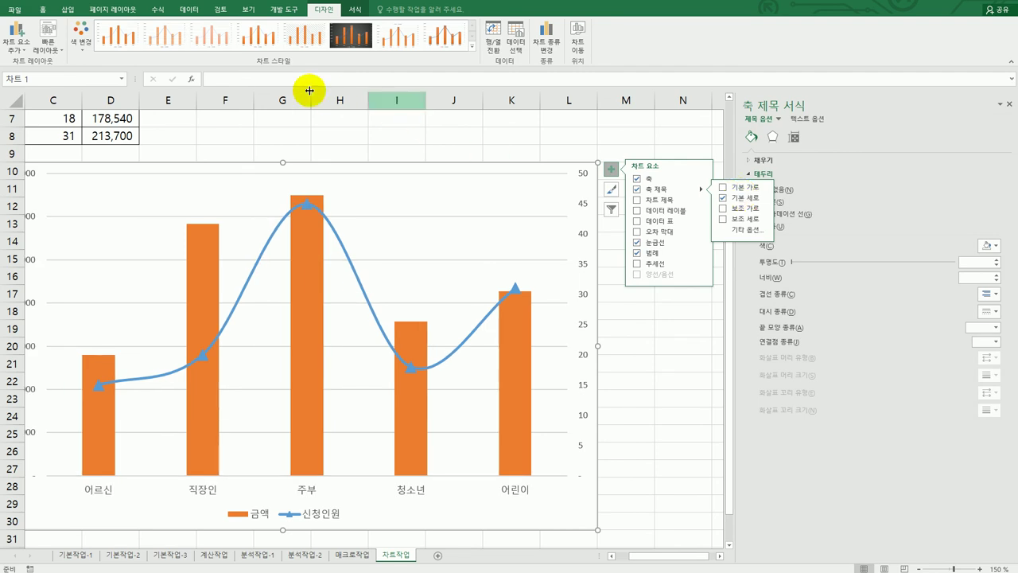
# Link the primary vertical axis title to cell D3, checking the required cell in the exam document
pyautogui.click(285, 79)
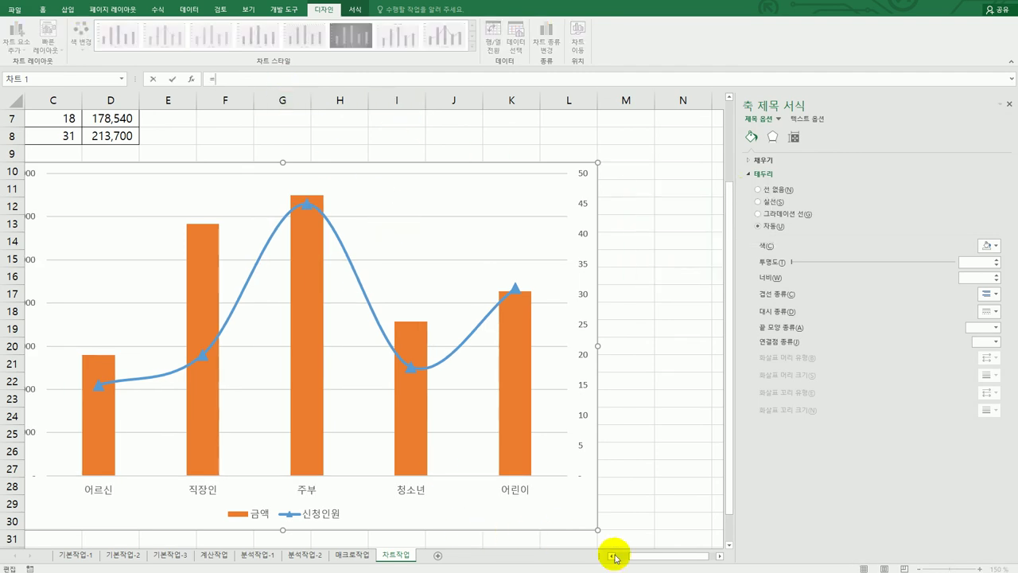
pyautogui.moveTo(643, 555); pyautogui.dragTo(606, 560)
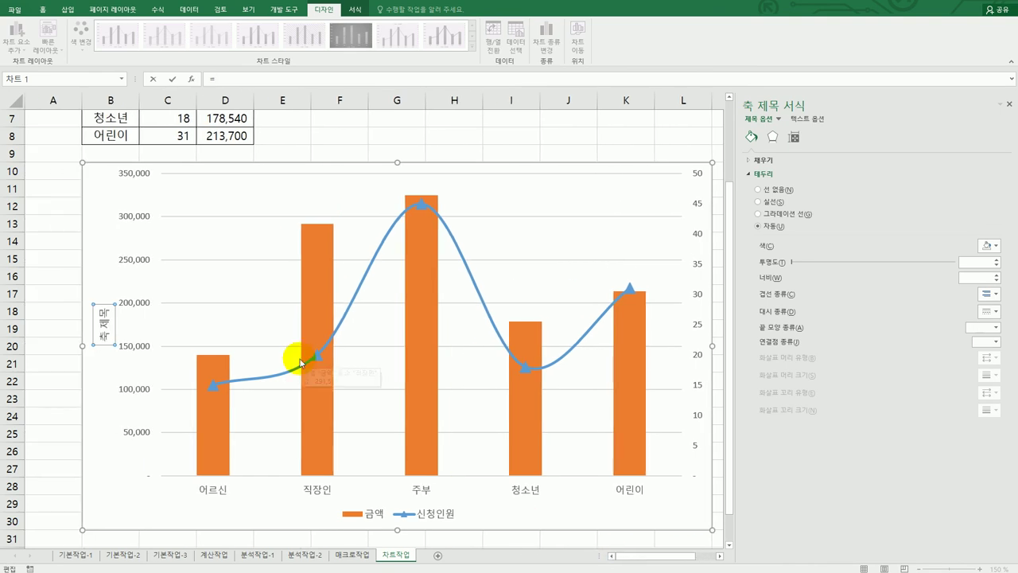
pyautogui.hotkey('alt', 'Tab')
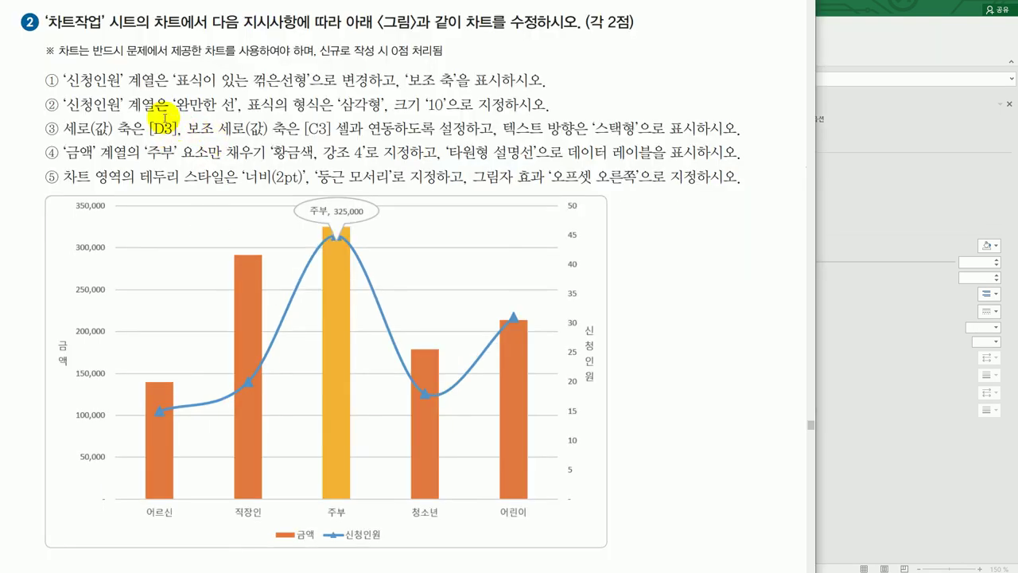
pyautogui.click(863, 132)
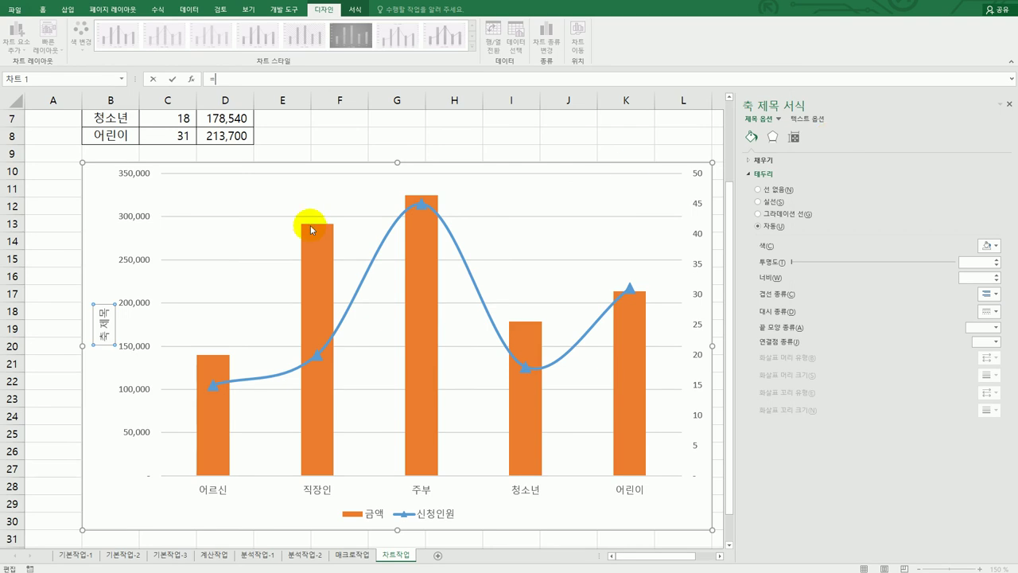
pyautogui.moveTo(726, 273); pyautogui.dragTo(723, 159)
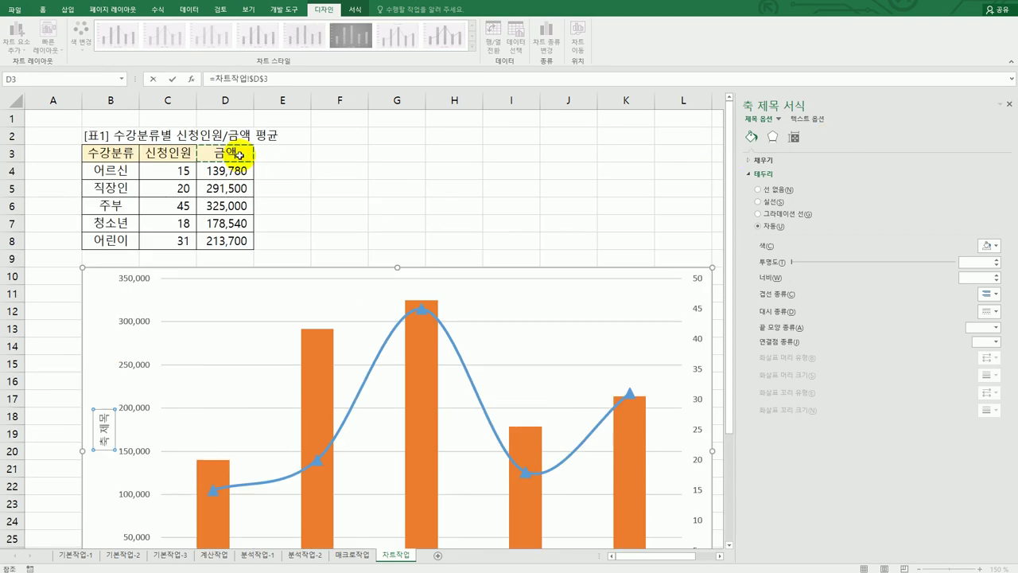
pyautogui.press('Return')
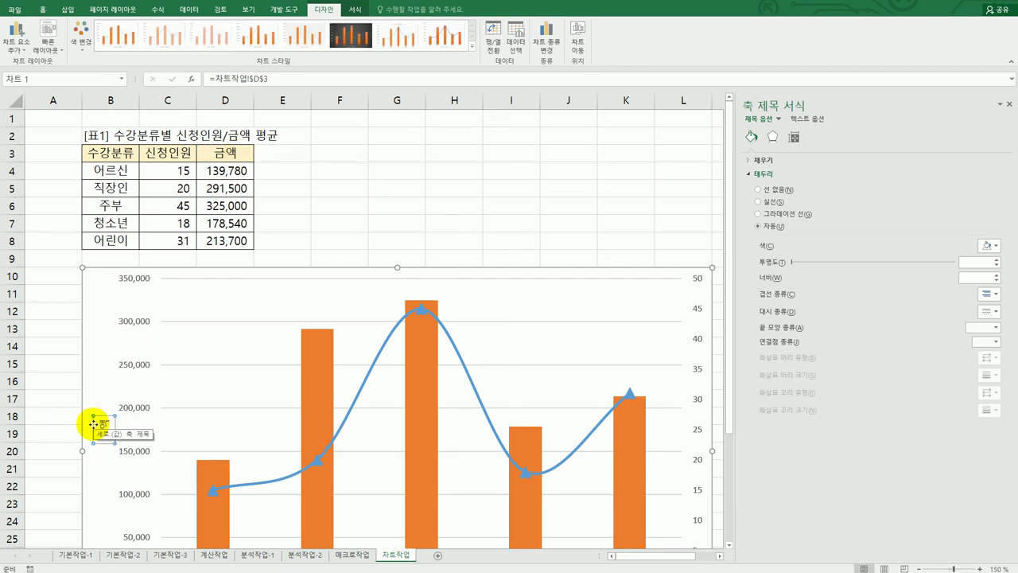
# Set the primary vertical axis title's text direction to 스택형
pyautogui.click(793, 139)
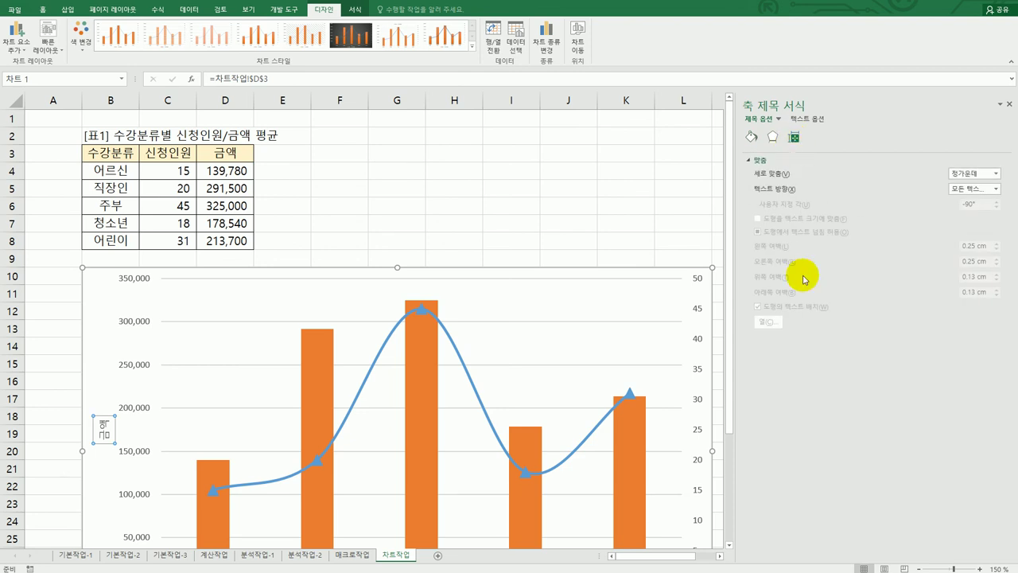
pyautogui.click(994, 194)
pyautogui.click(988, 339)
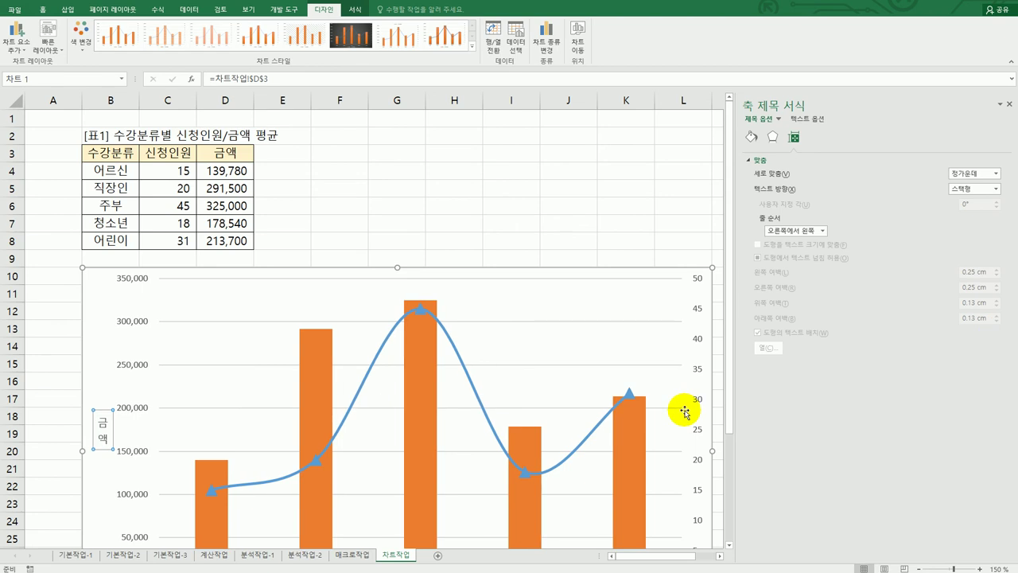
# Add a 보조 세로 axis title to the chart
pyautogui.click(688, 239)
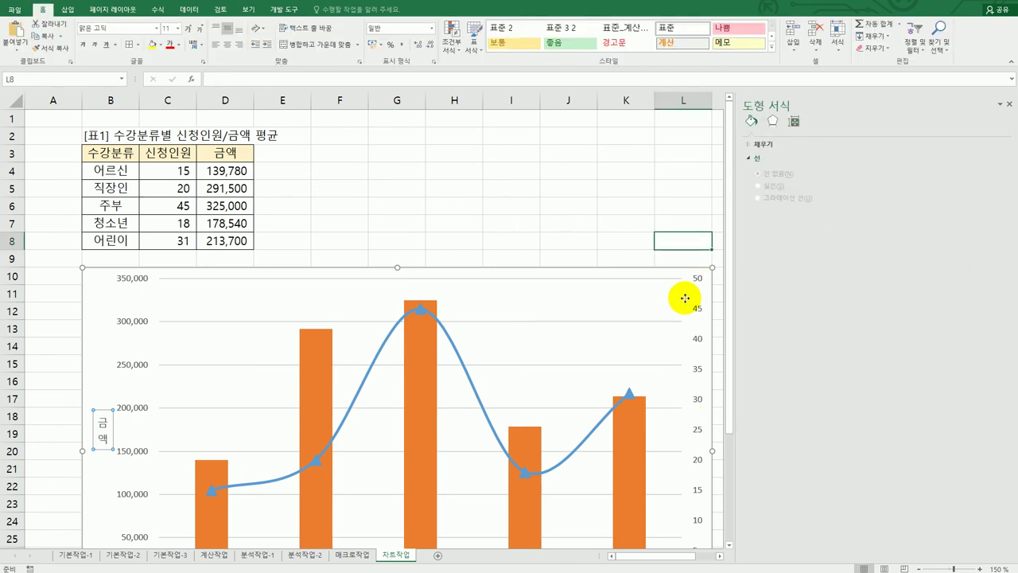
pyautogui.click(698, 292)
pyautogui.moveTo(666, 555); pyautogui.dragTo(704, 555)
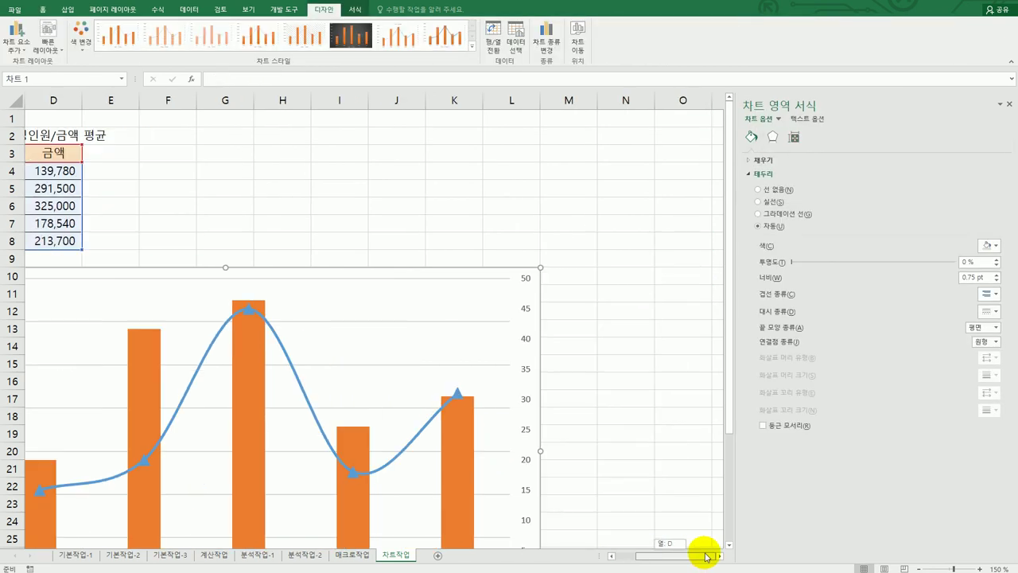
pyautogui.click(555, 272)
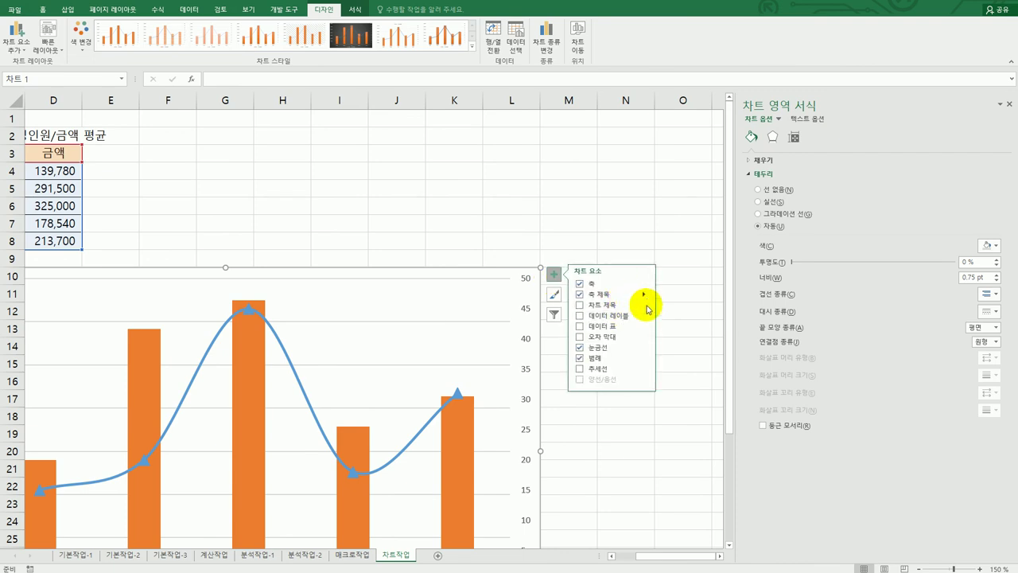
pyautogui.click(644, 295)
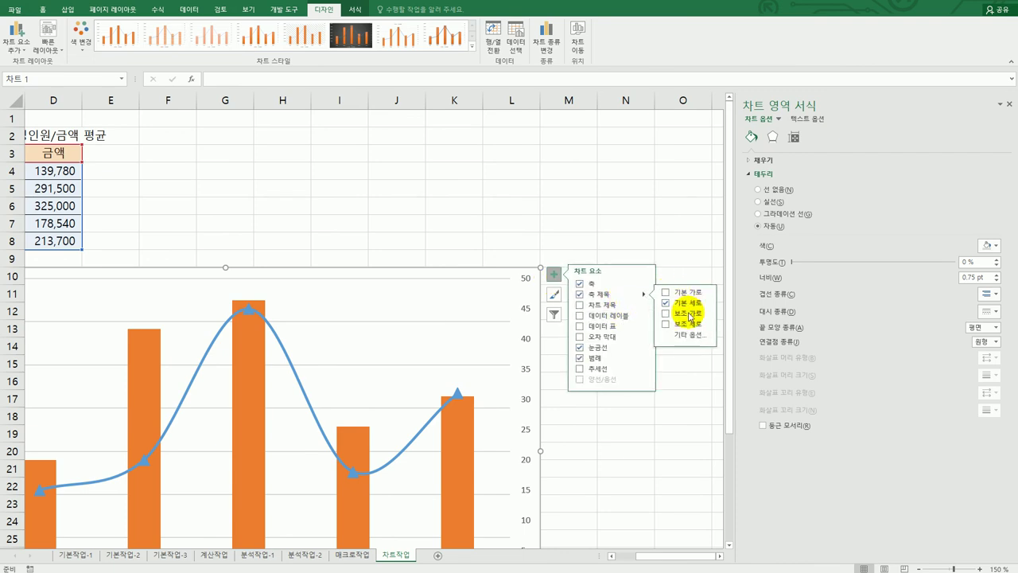
pyautogui.click(688, 325)
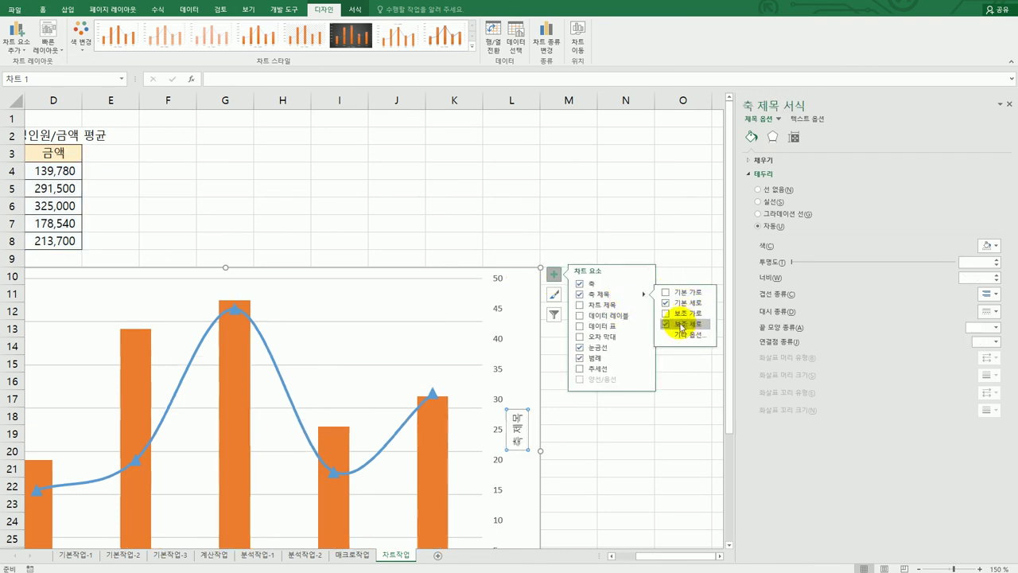
# Link the secondary vertical axis title to cell C3 with a formula reference
pyautogui.click(240, 81)
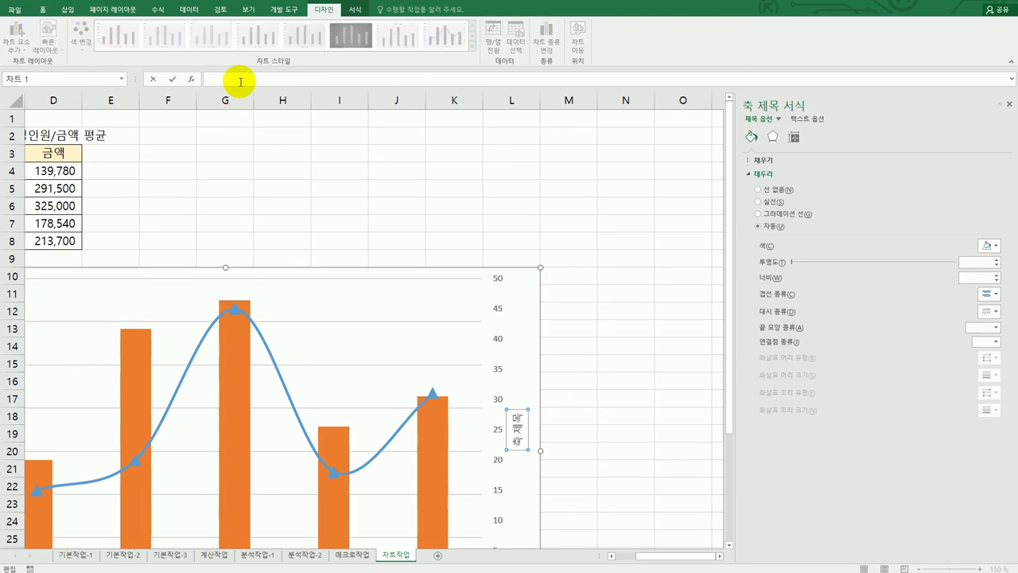
pyautogui.write('=')
pyautogui.moveTo(660, 555); pyautogui.dragTo(626, 563)
pyautogui.click(164, 154)
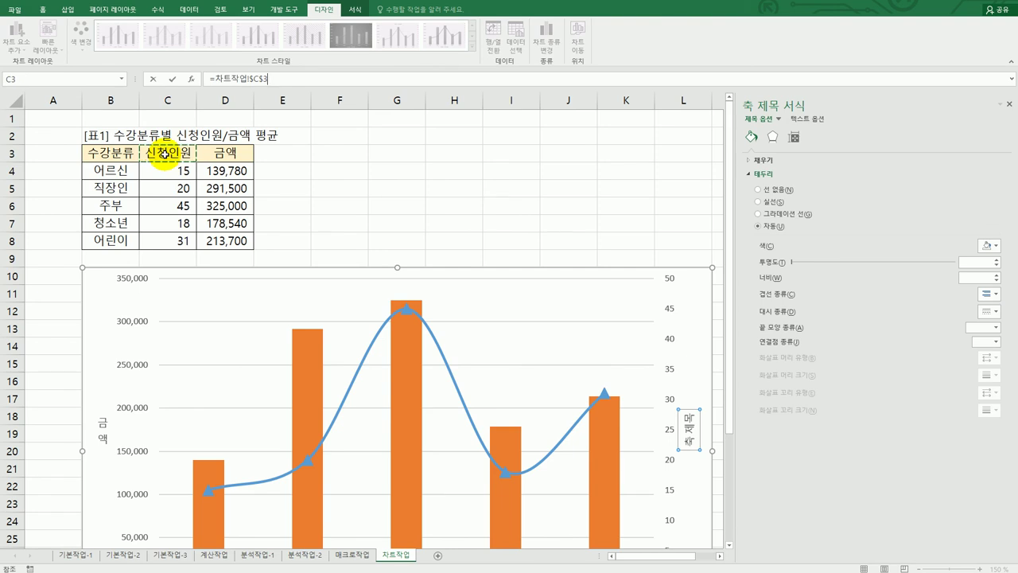
pyautogui.press('Return')
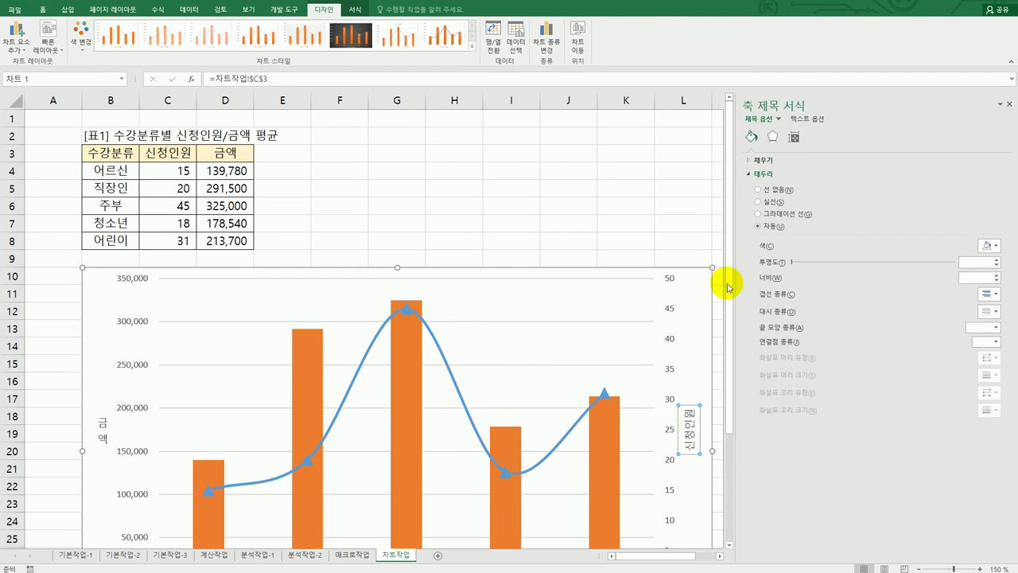
# Set the secondary vertical axis title's text direction to 스택형
pyautogui.click(793, 136)
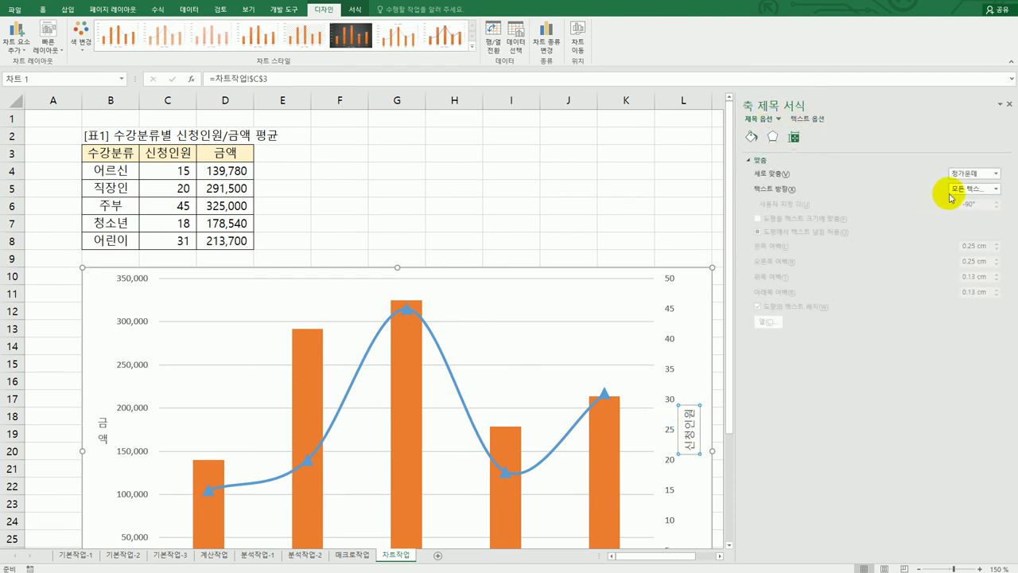
pyautogui.click(997, 192)
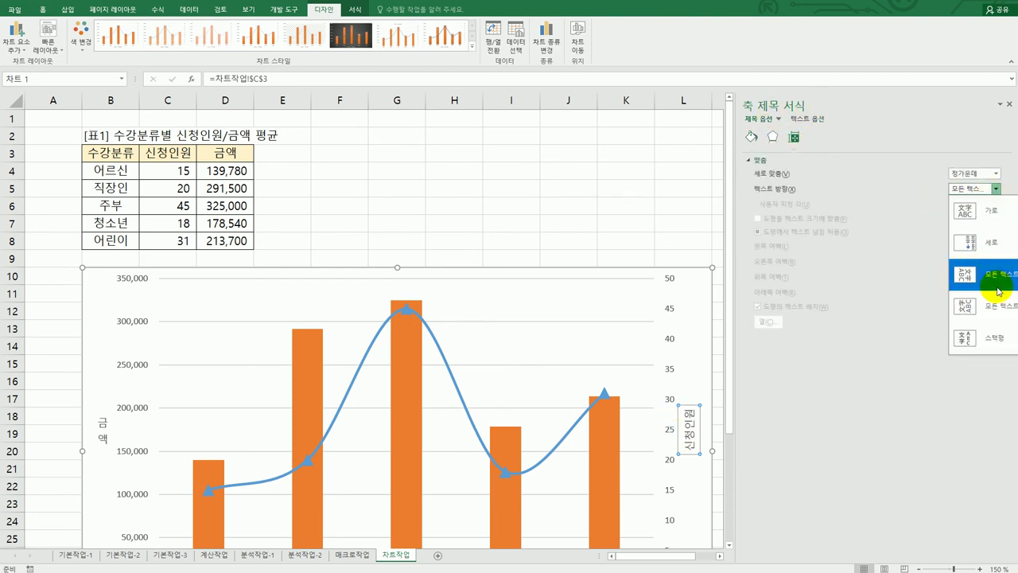
pyautogui.click(972, 336)
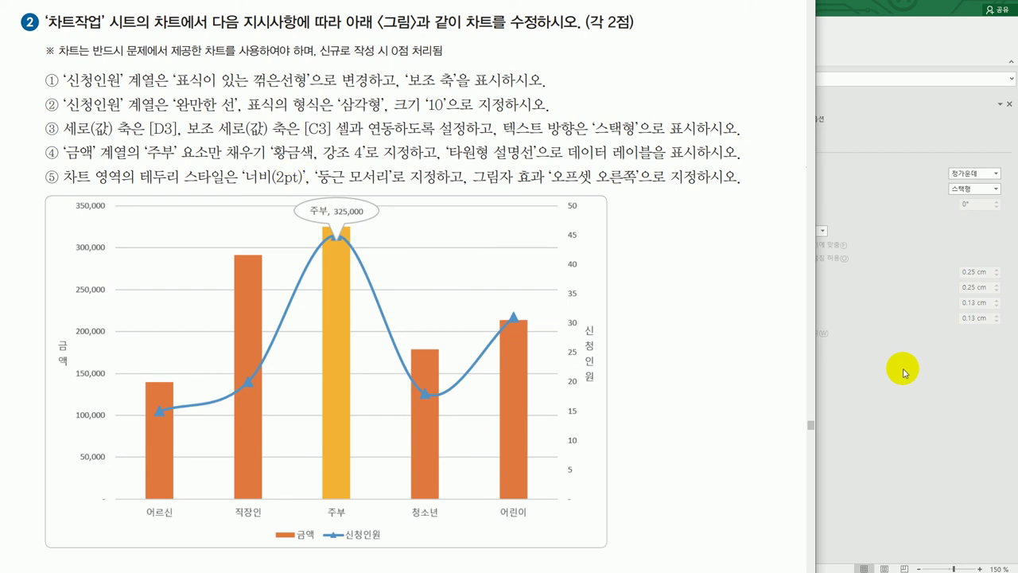
# Select only the 주부 data point of the 금액 series and check its required fill colour in the exam document
pyautogui.click(890, 390)
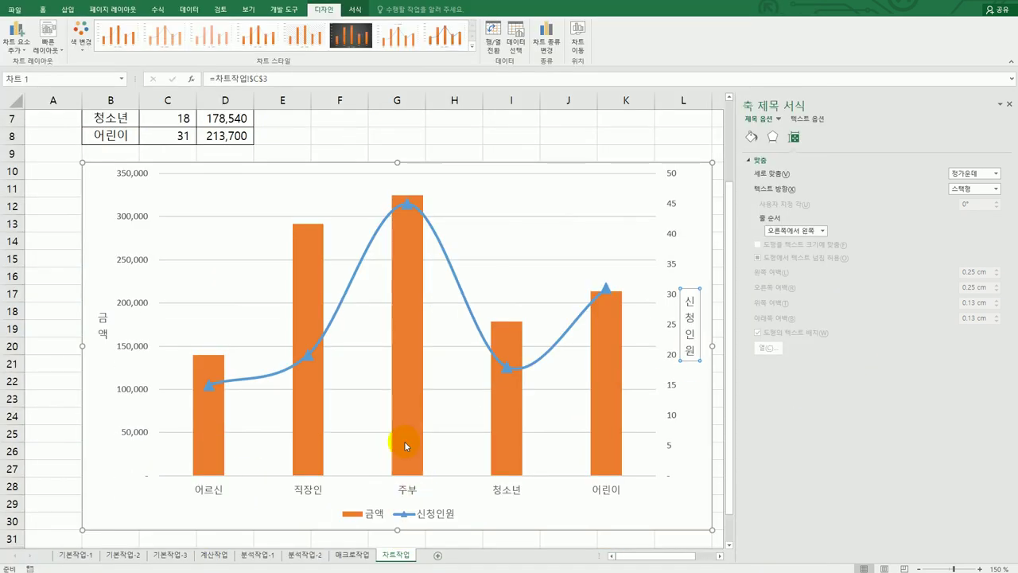
pyautogui.click(407, 403)
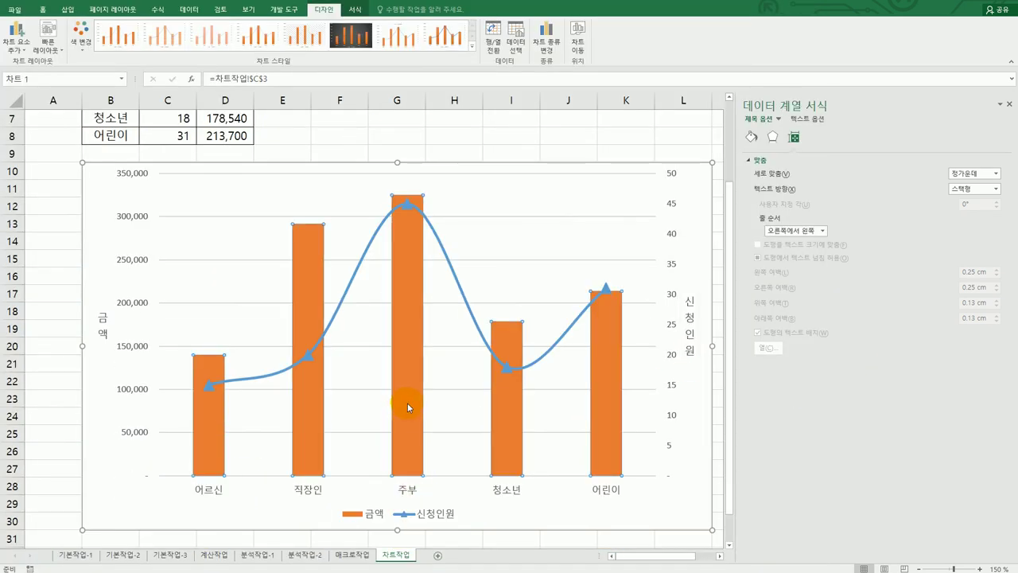
pyautogui.click(408, 303)
pyautogui.hotkey('alt', 'Tab')
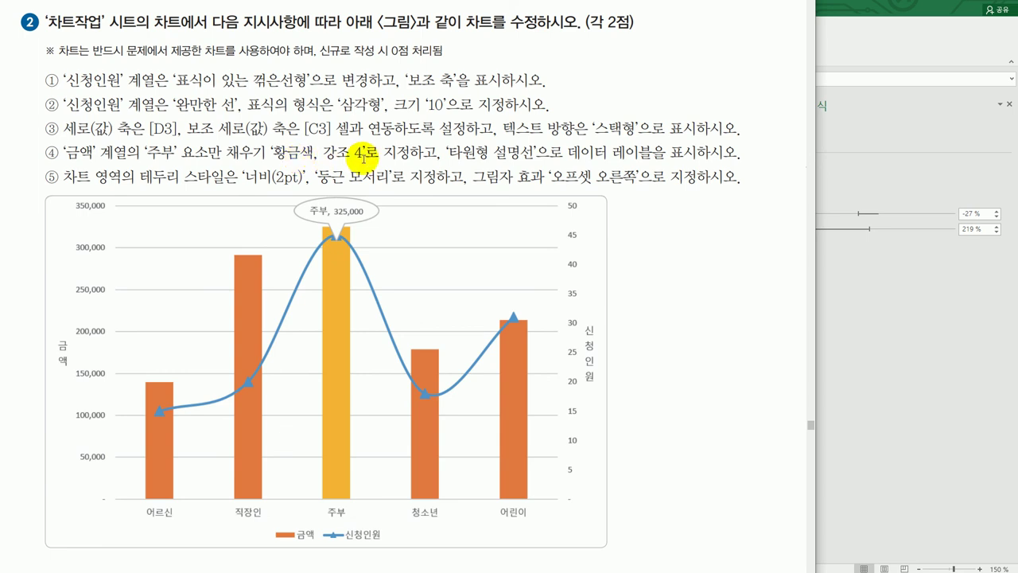
pyautogui.click(916, 57)
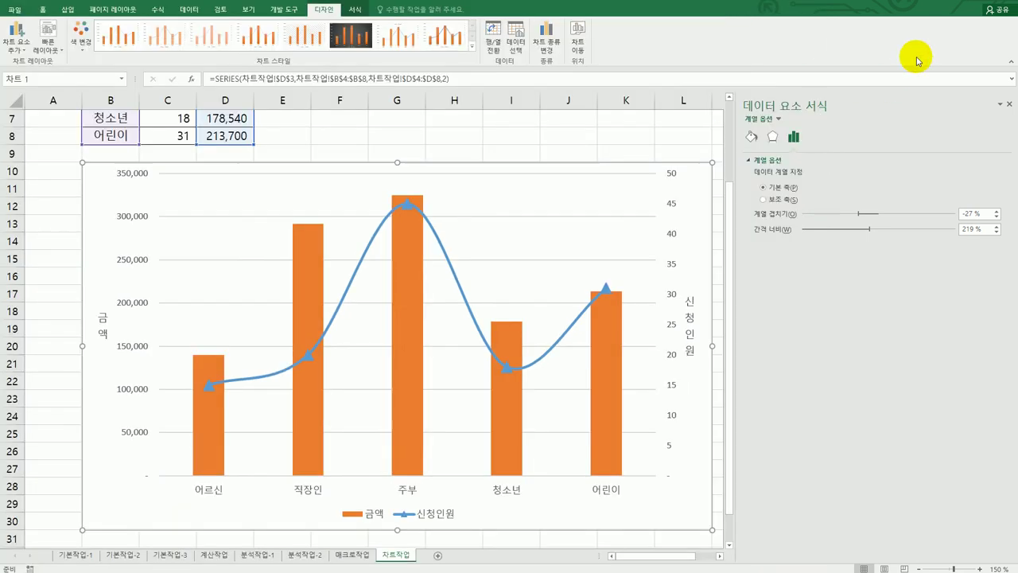
pyautogui.click(752, 137)
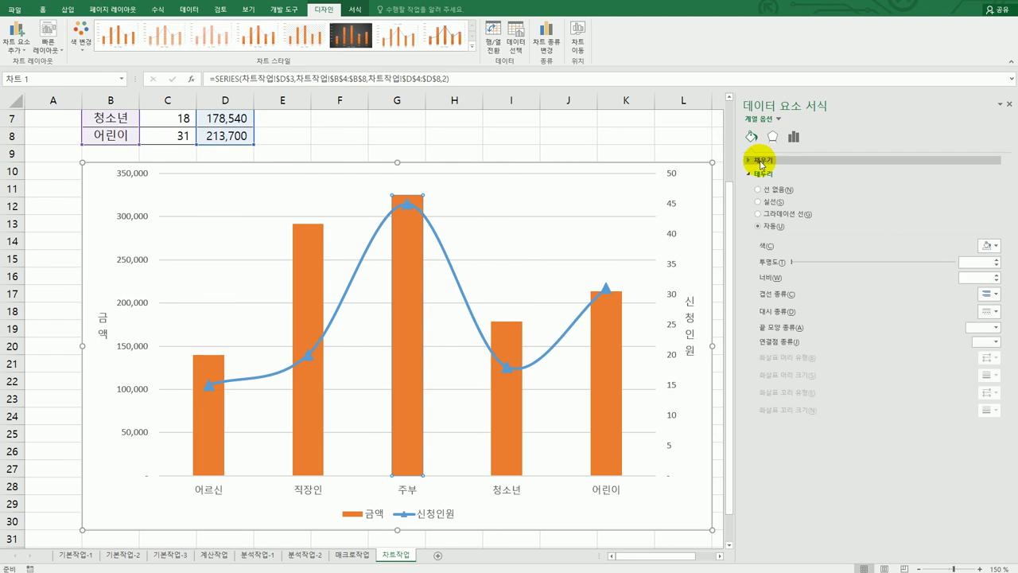
pyautogui.click(765, 159)
pyautogui.click(946, 292)
pyautogui.click(988, 270)
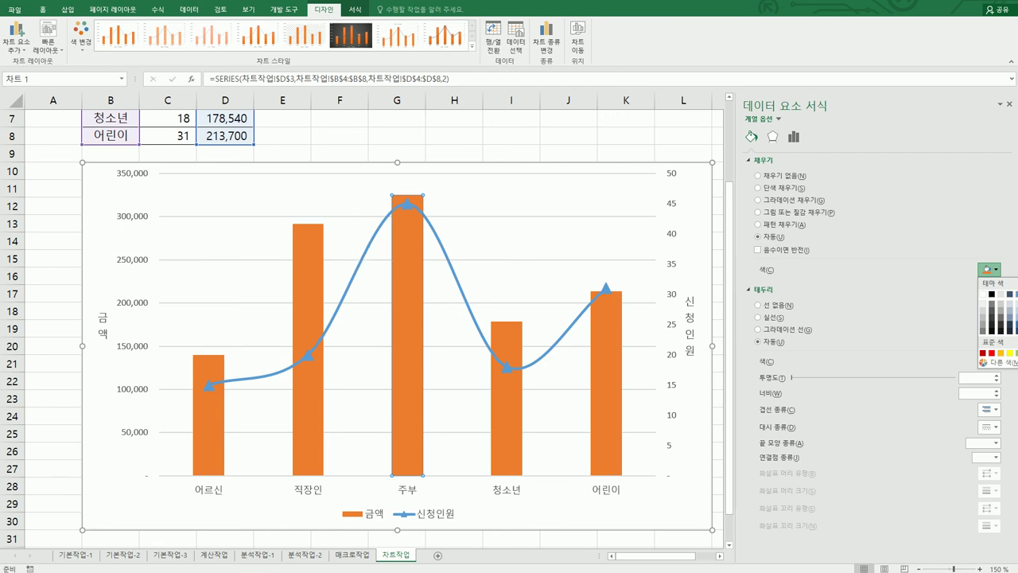
pyautogui.hotkey('alt', 'Tab')
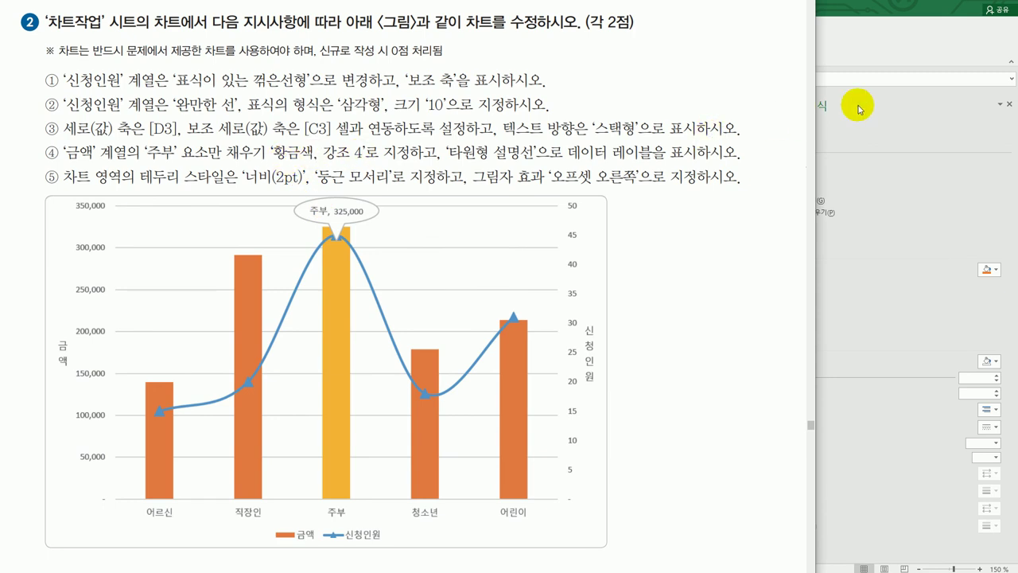
pyautogui.click(872, 53)
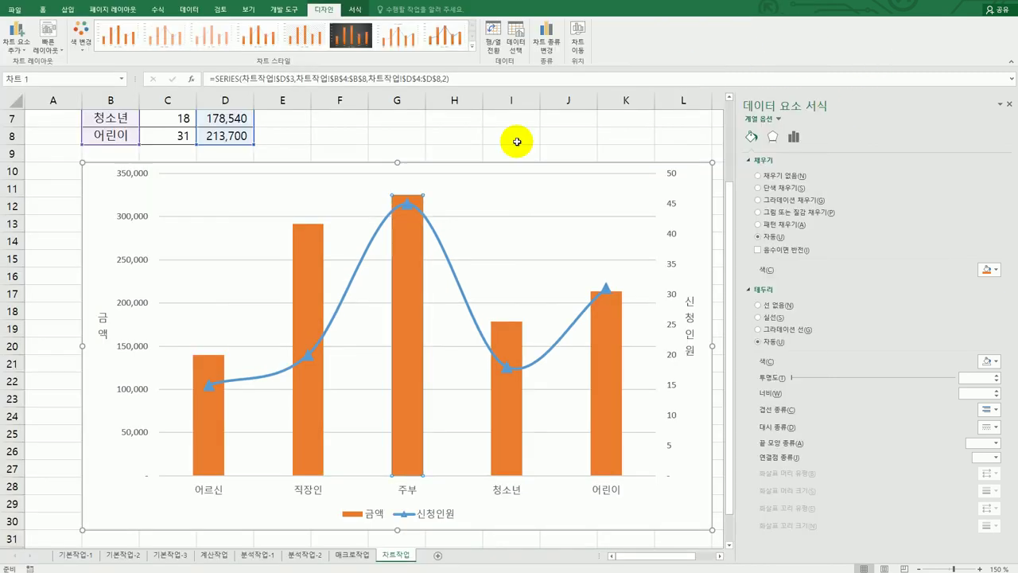
# Fill the 주부 data point of the 금액 series with the theme colour 황금색, 강조 4
pyautogui.rightClick(400, 233)
pyautogui.click(419, 225)
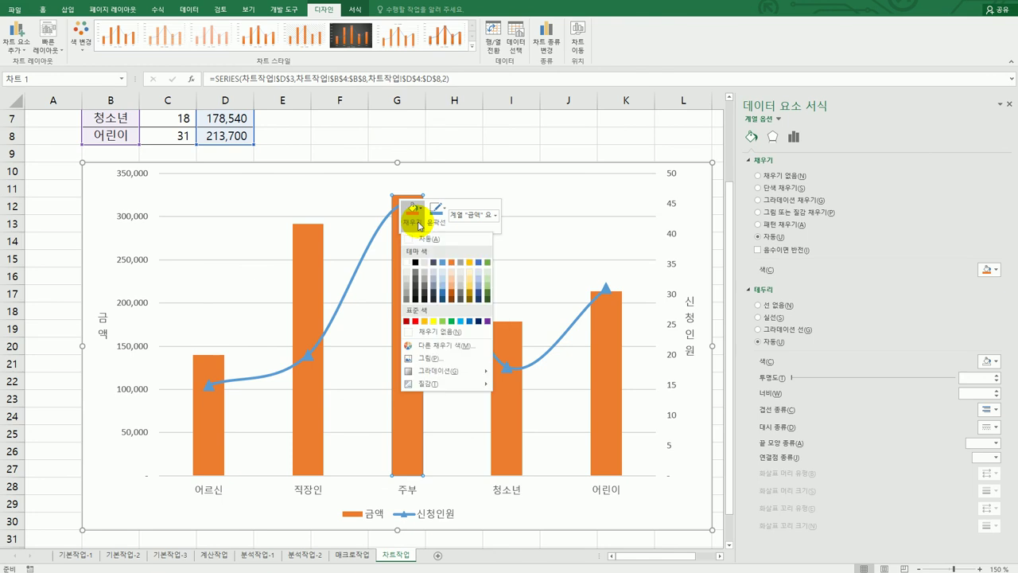
pyautogui.click(471, 262)
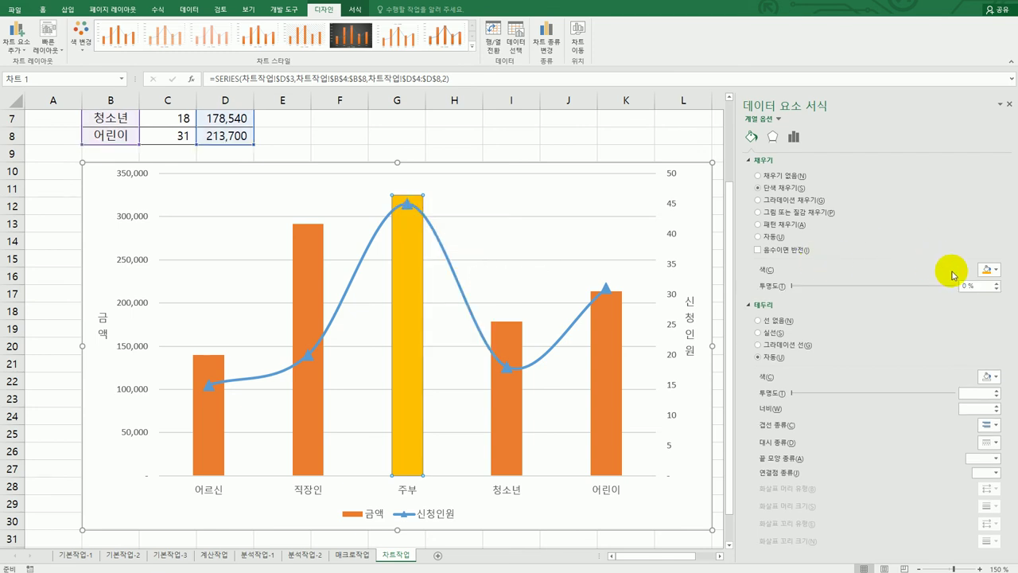
# Check the theme colour name of the 주부 bar's fill in the colour palette
pyautogui.click(988, 272)
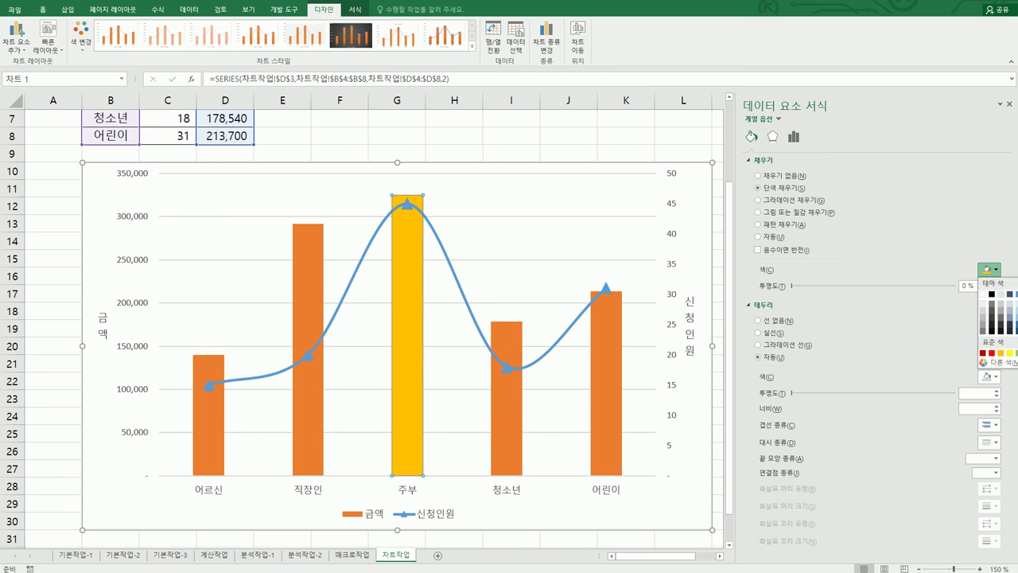
pyautogui.click(407, 229)
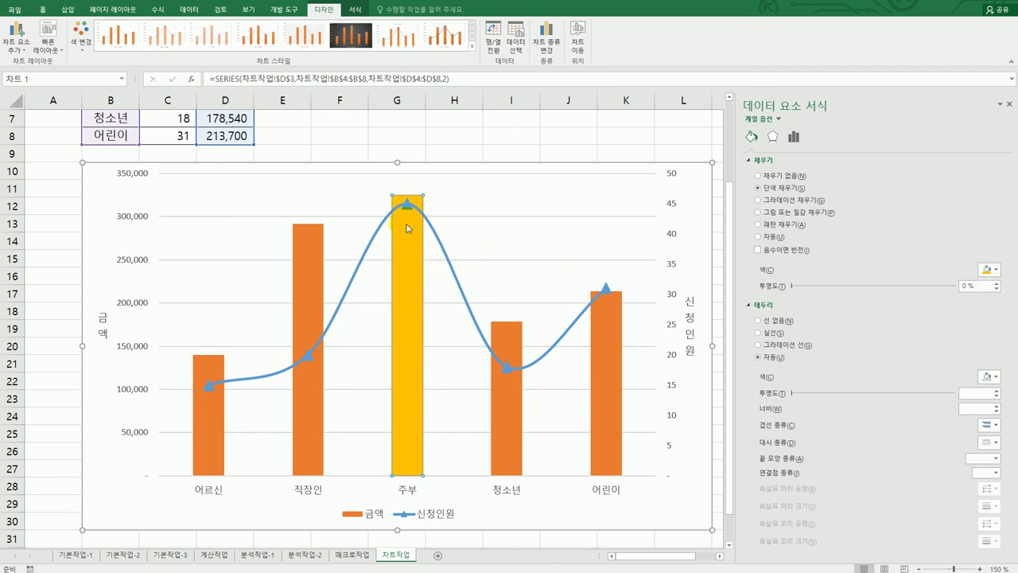
pyautogui.rightClick(407, 228)
pyautogui.click(421, 191)
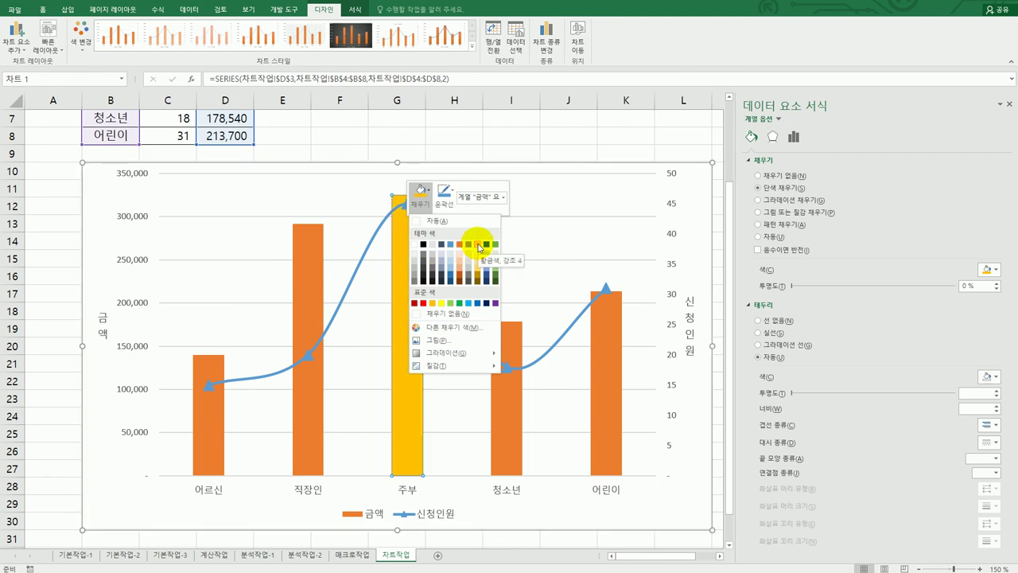
# Add a data callout to the 주부 data point, checking the label requirement in the exam document
pyautogui.hotkey('alt', 'Tab')
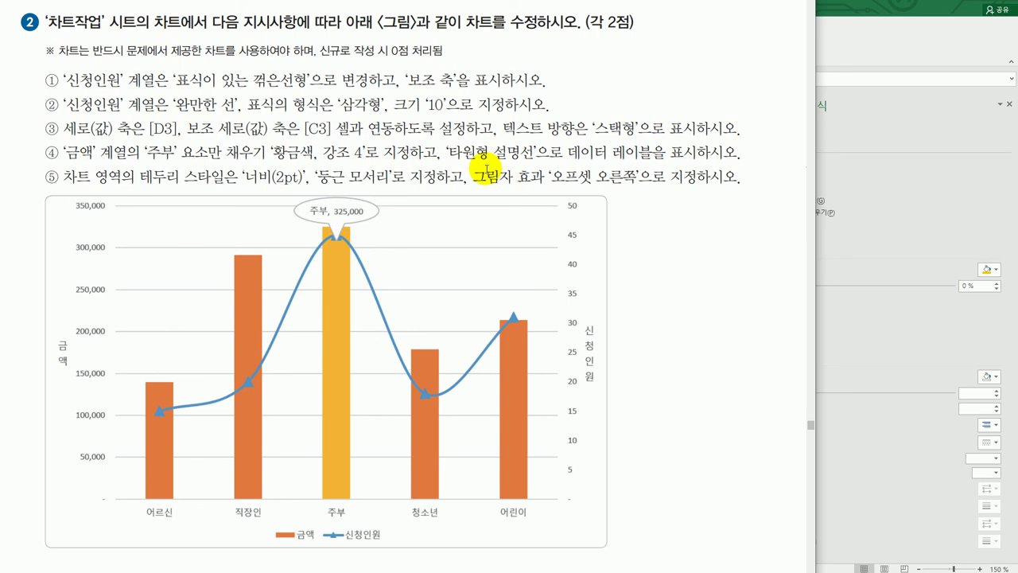
pyautogui.click(868, 51)
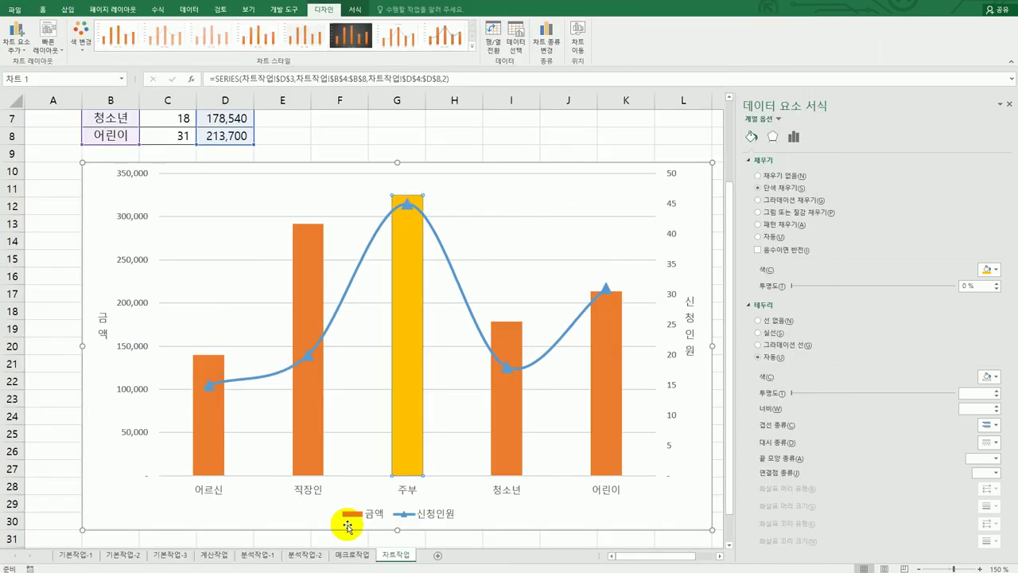
pyautogui.rightClick(403, 253)
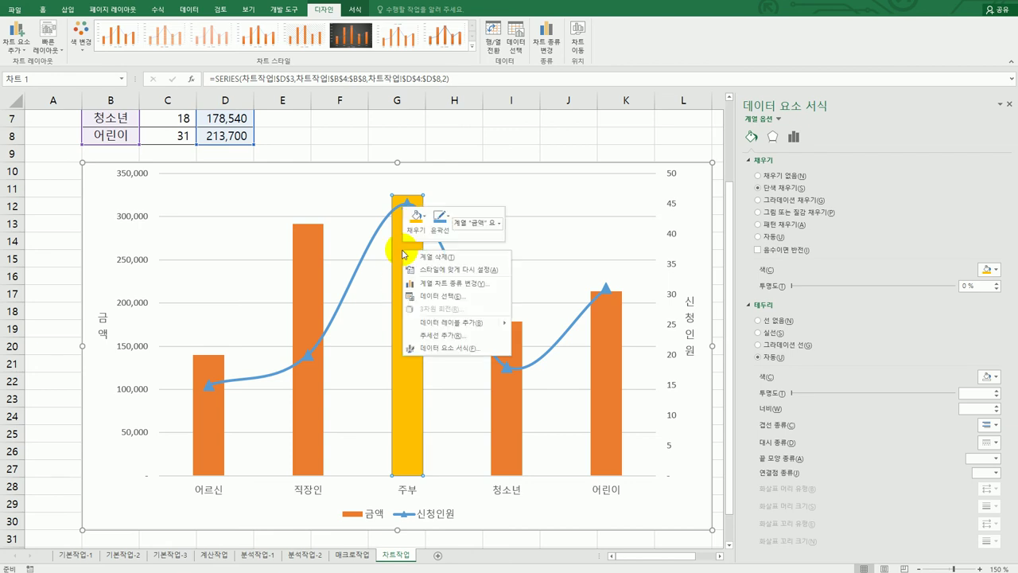
pyautogui.moveTo(504, 328)
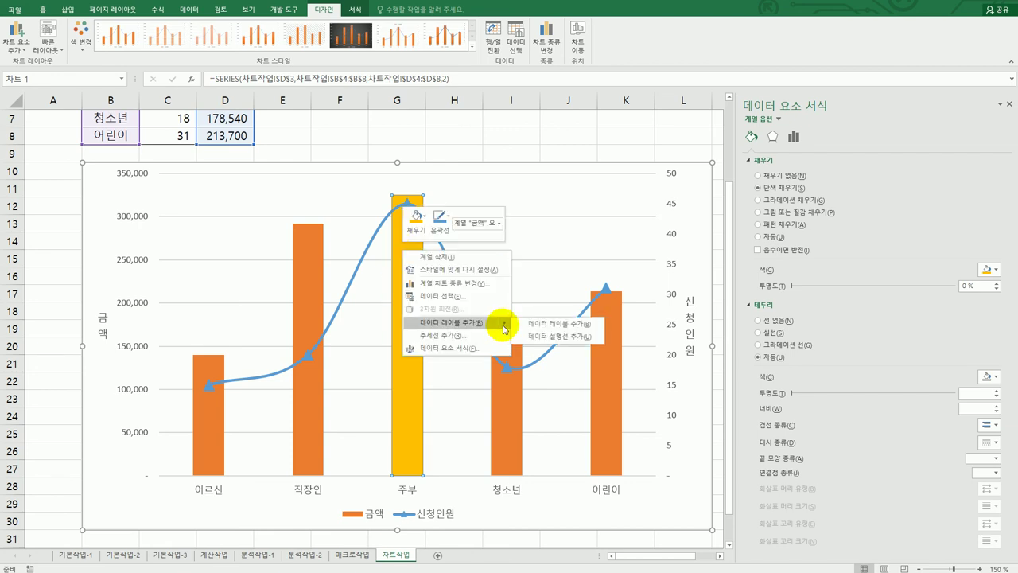
pyautogui.click(552, 337)
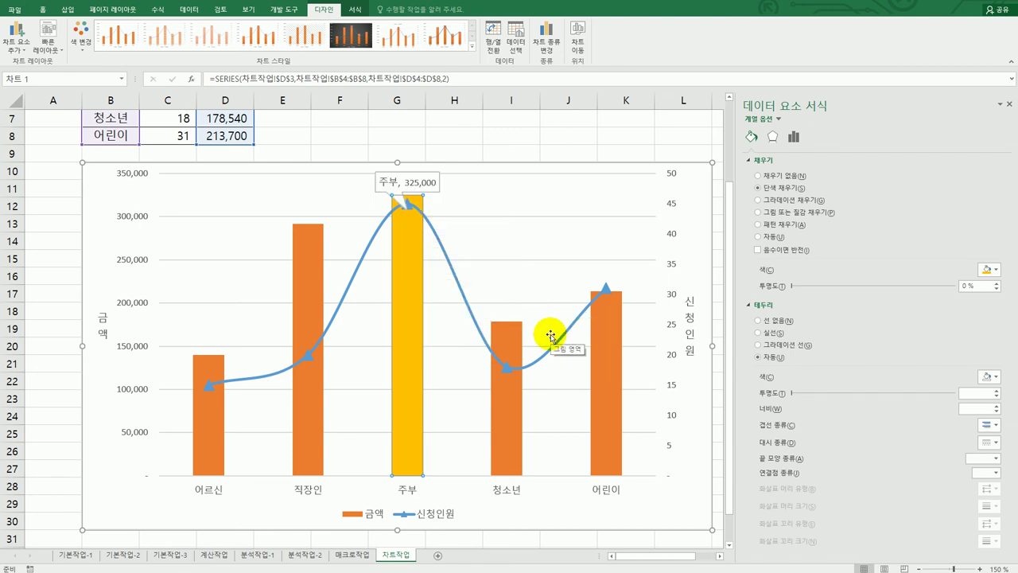
# Change the 주부 data label's shape to 타원형 설명선
pyautogui.click(403, 176)
pyautogui.rightClick(403, 177)
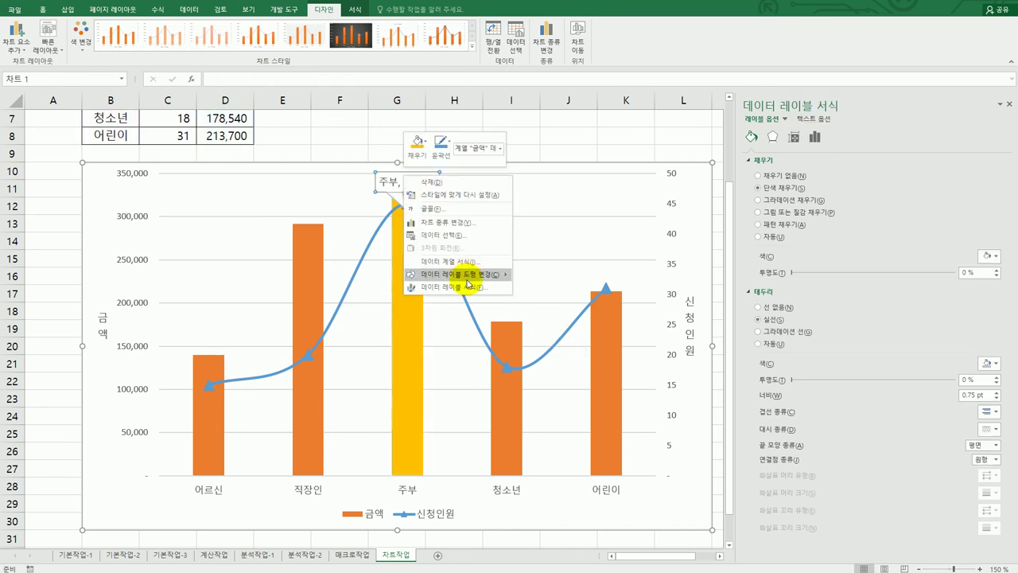
pyautogui.moveTo(469, 283)
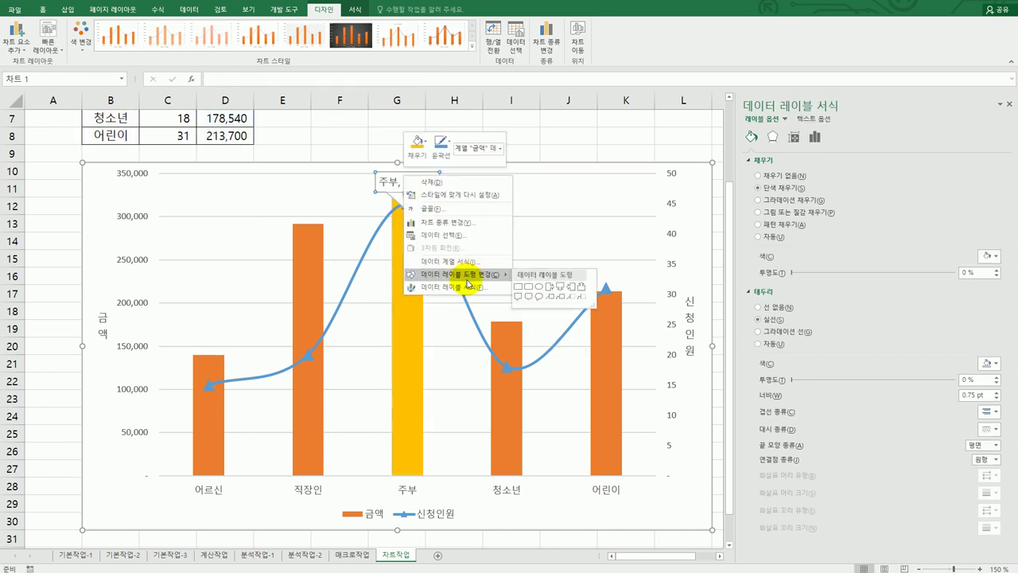
pyautogui.click(538, 298)
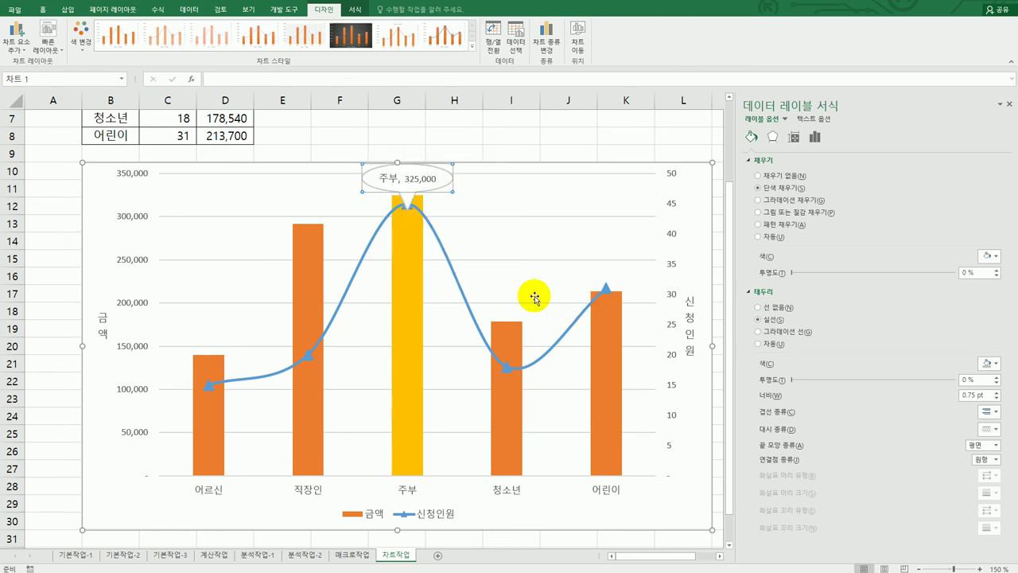
# Set the chart area border width to 2 pt with 둥근 모서리, following the exam document
pyautogui.hotkey('alt', 'Tab')
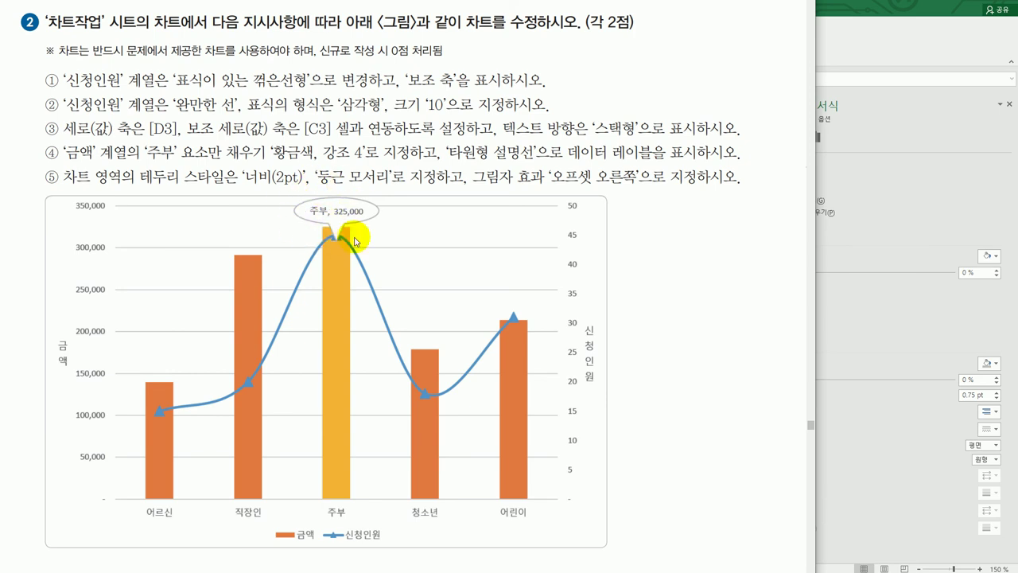
pyautogui.click(881, 264)
pyautogui.click(691, 198)
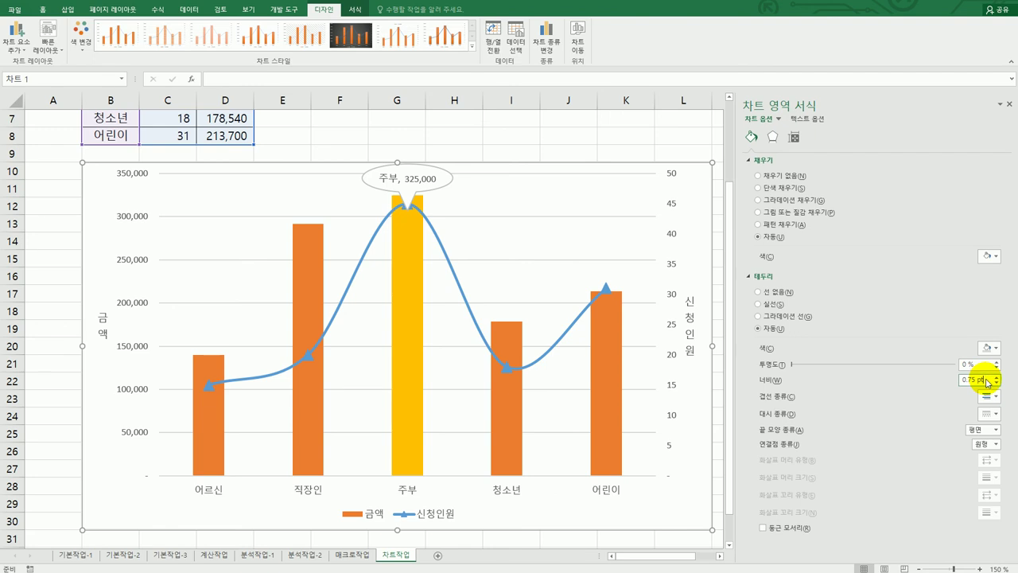
pyautogui.moveTo(987, 379); pyautogui.dragTo(920, 380)
pyautogui.write('2')
pyautogui.click(762, 527)
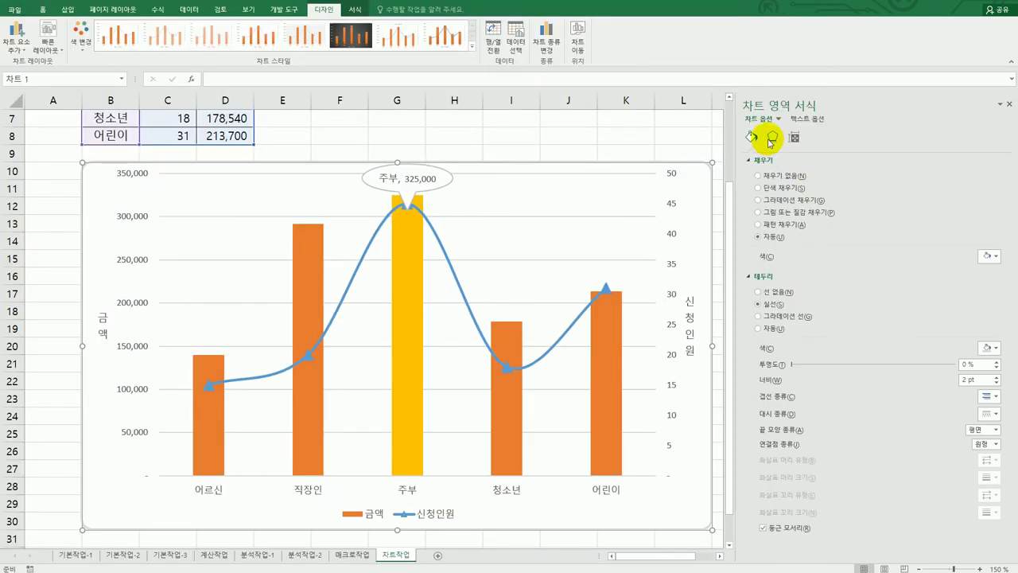
# Open the shadow presets for the chart area
pyautogui.click(770, 141)
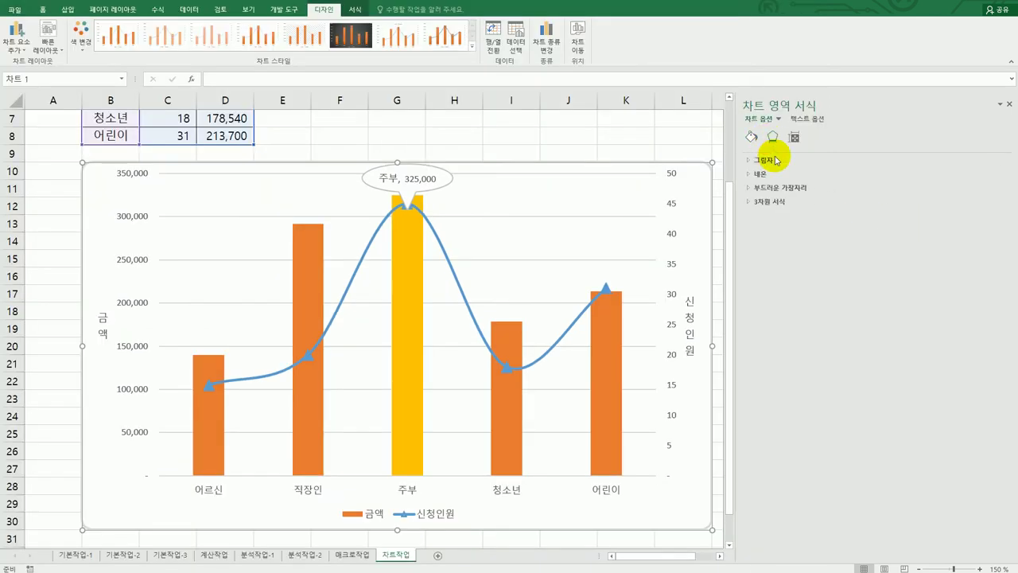
pyautogui.click(768, 159)
pyautogui.click(992, 174)
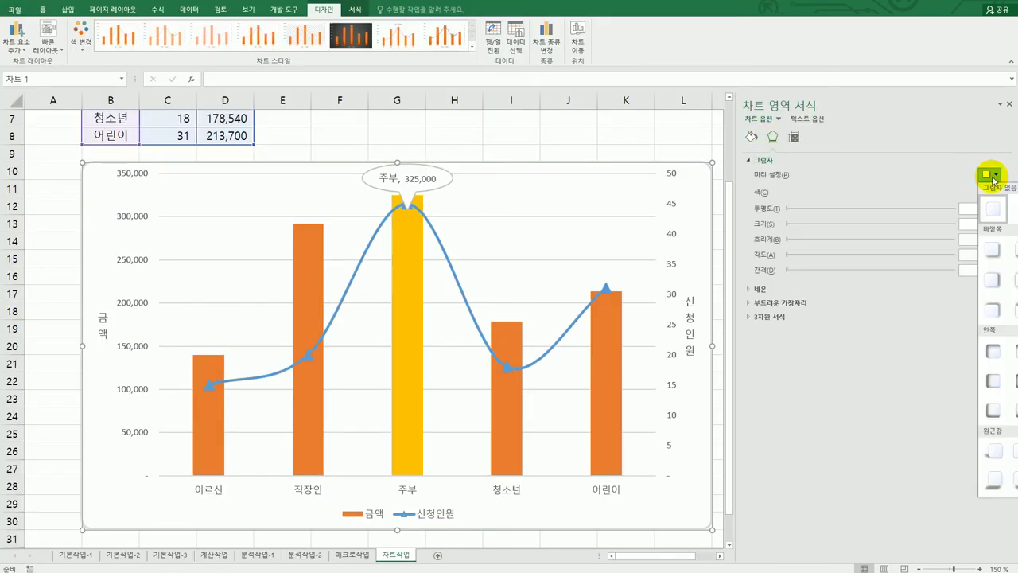